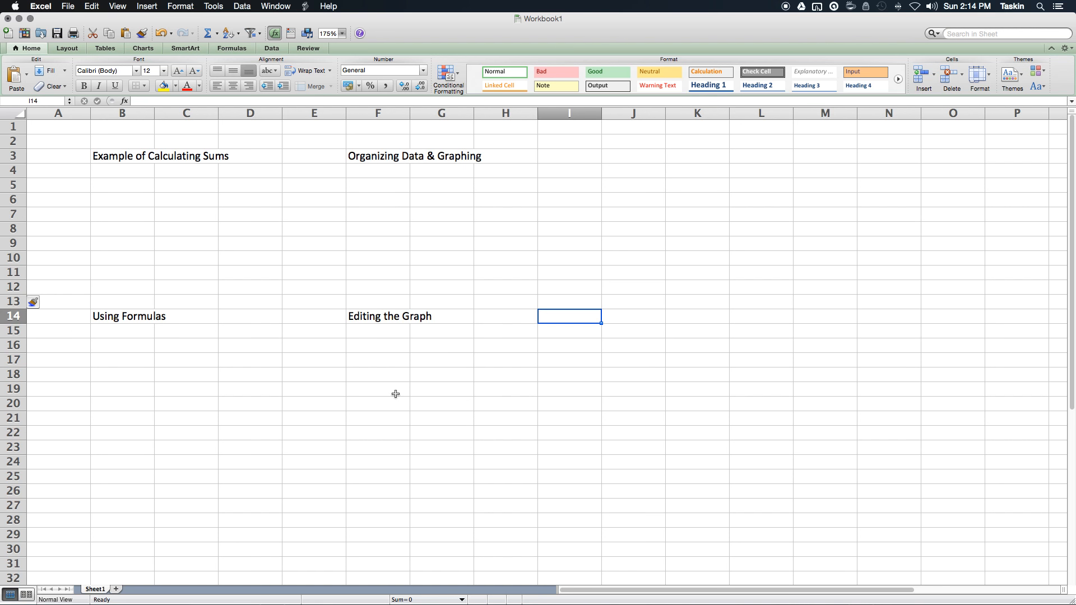
Step: Enter the values 300, 400, 1456, 1456, 33456 and 345 down cells B5 to B10
left_click(139, 181)
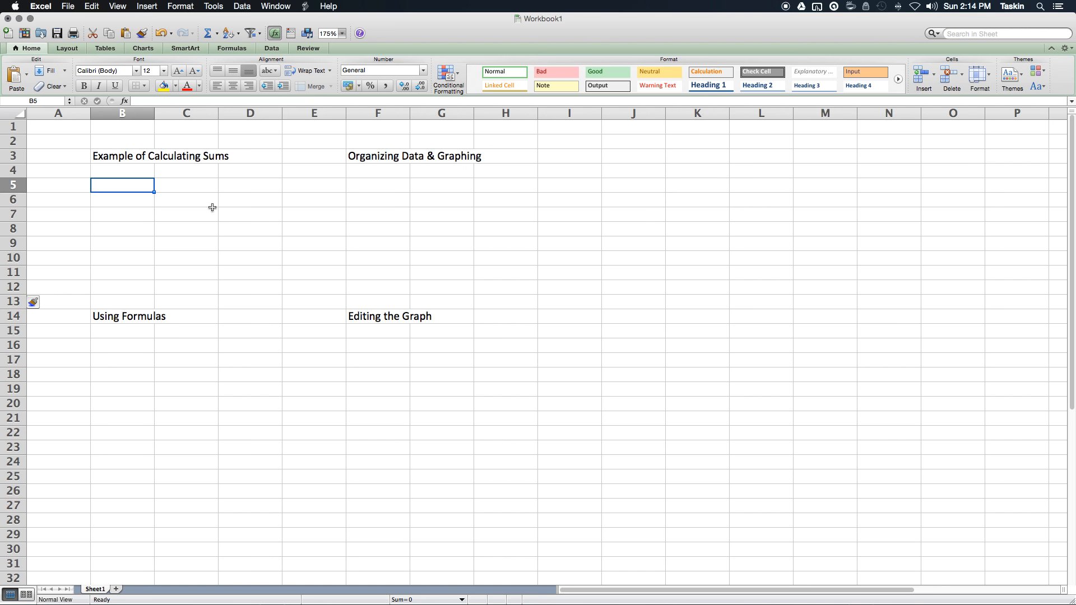
type("300")
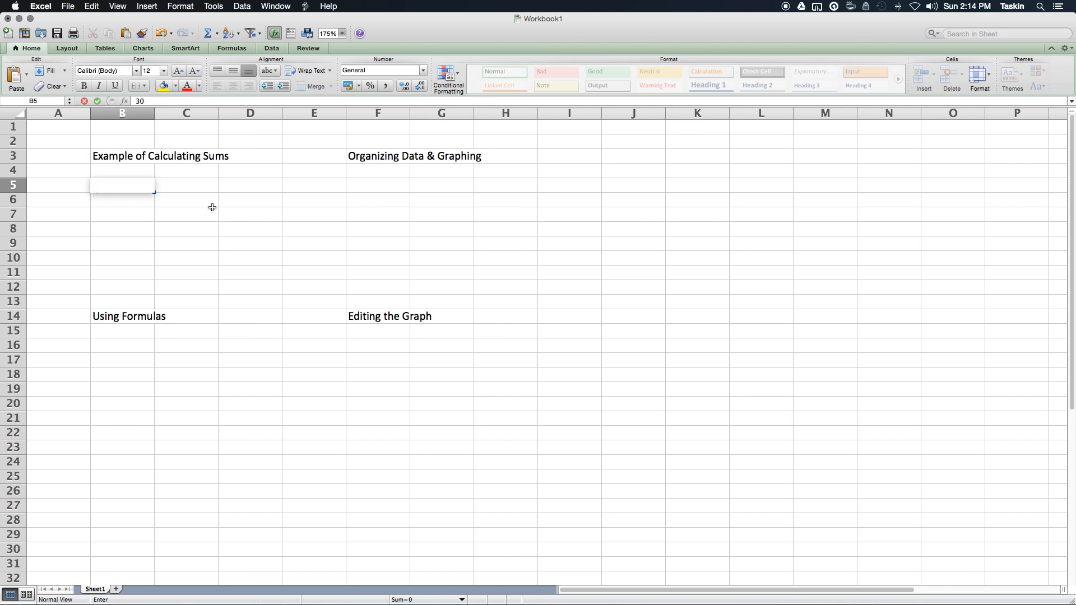
key("Return")
type("400")
key("Return")
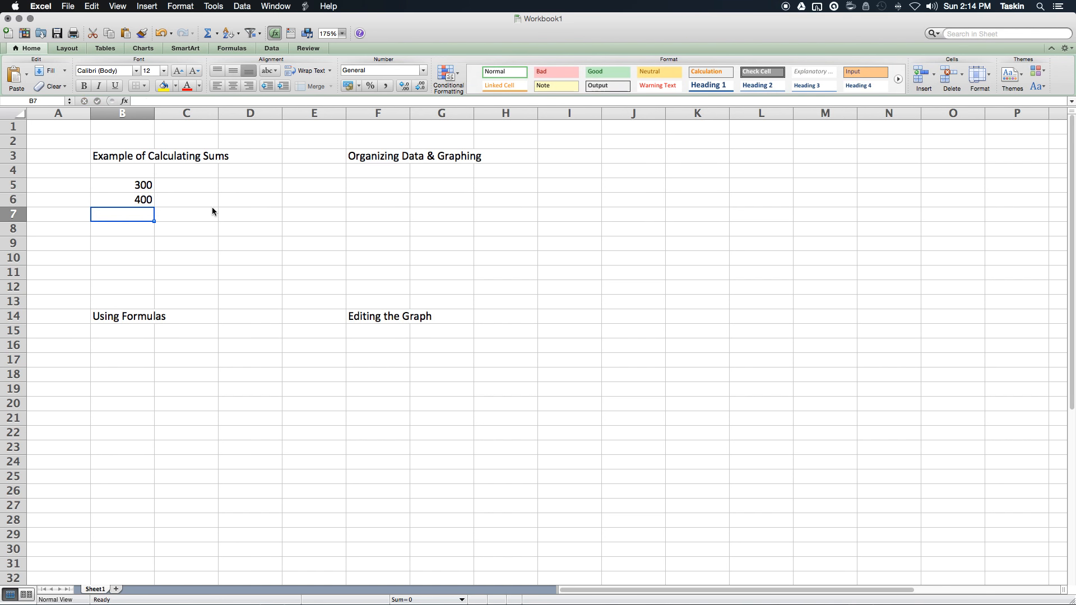
type("1456")
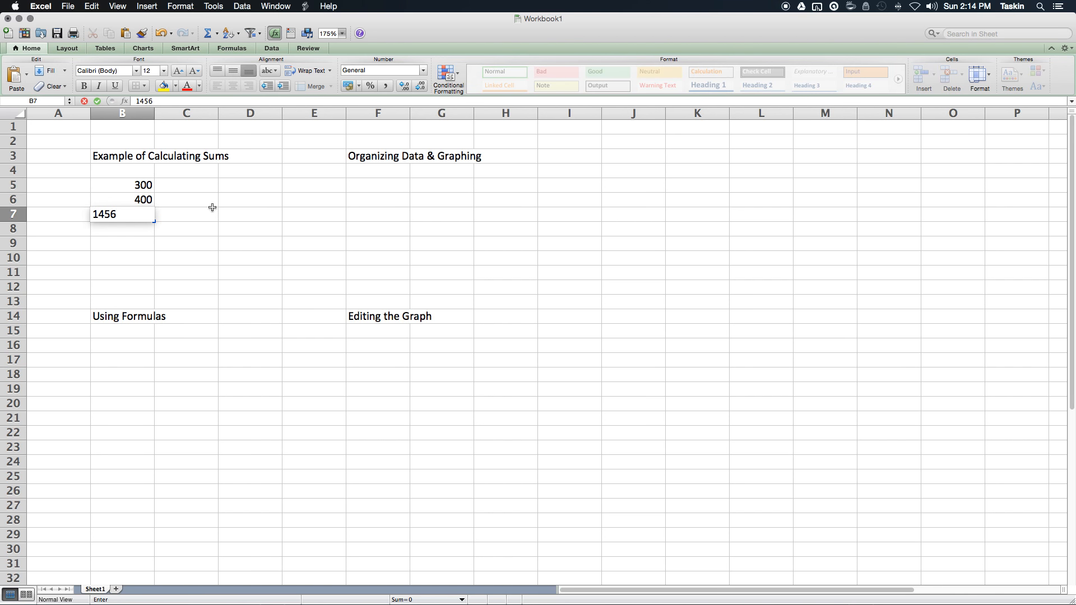
key("Return")
type("1456")
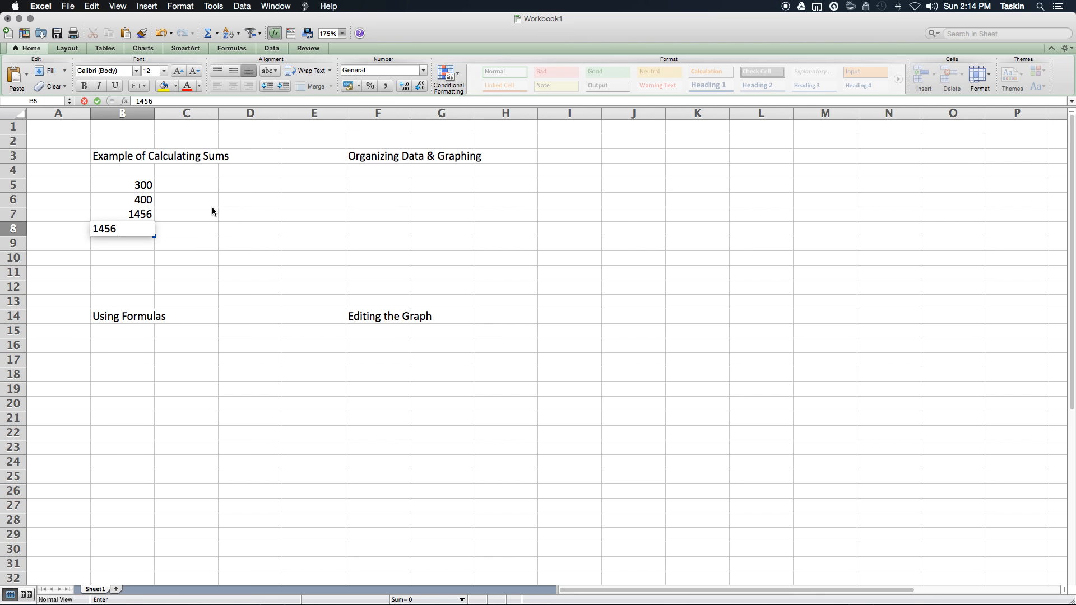
key("Return")
type("33456")
key("Return")
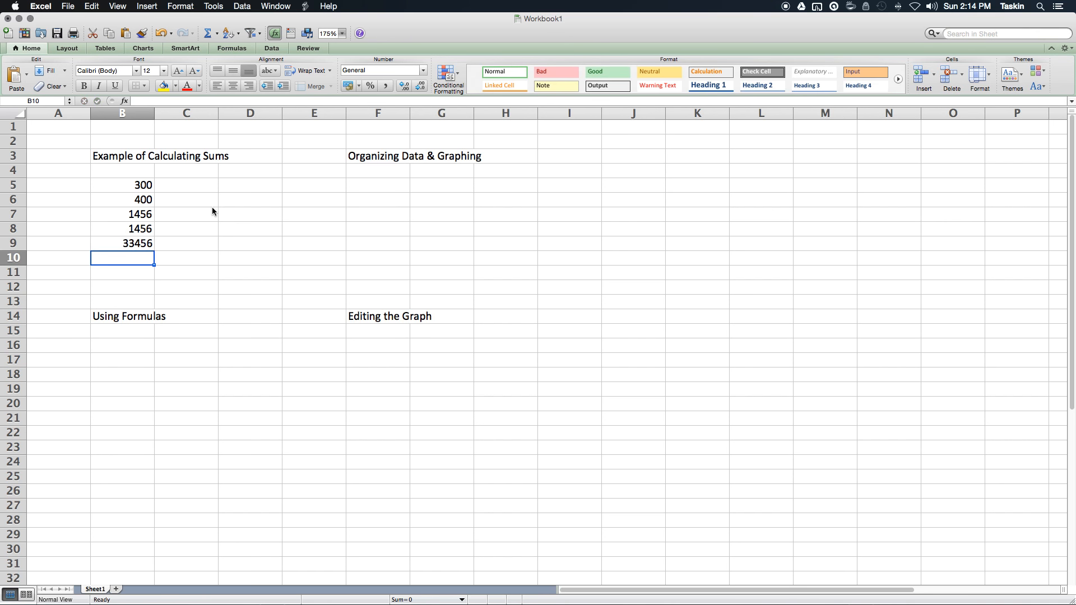
type("345")
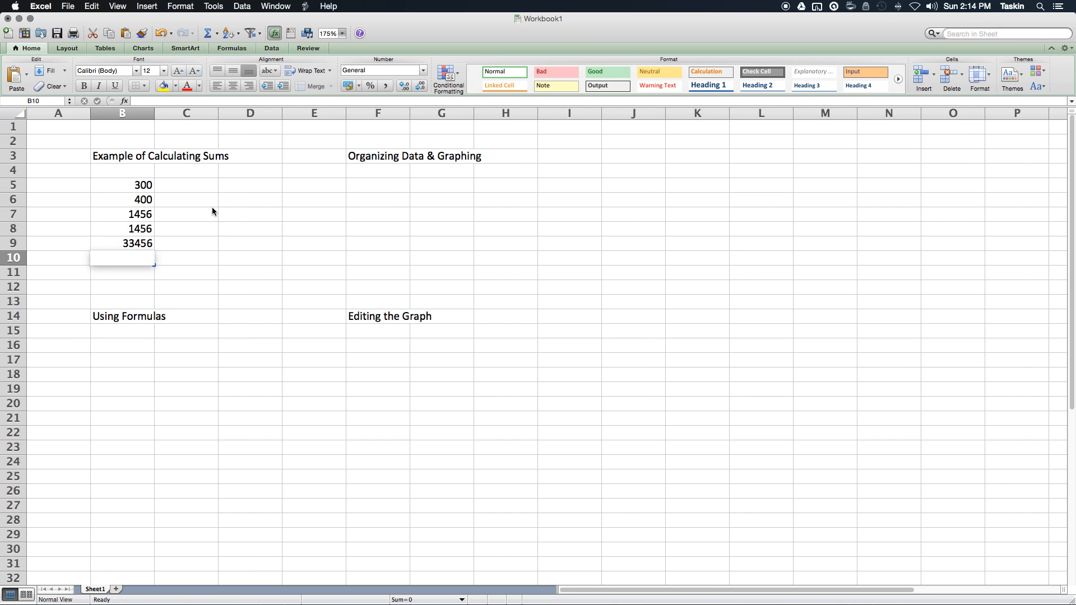
key("Return")
key("Return")
key("Up")
key("Up")
key("Up")
key("Up")
key("Up")
key("Up")
key("Up")
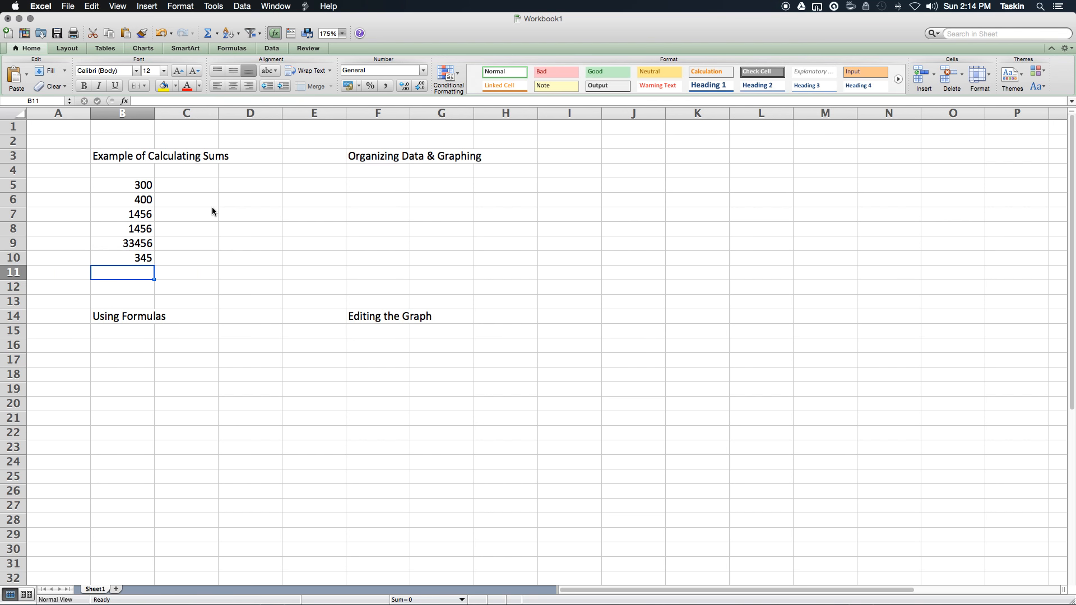
key("Down")
key("Down")
key("Down")
key("Down")
key("Down")
key("Down")
key("Down")
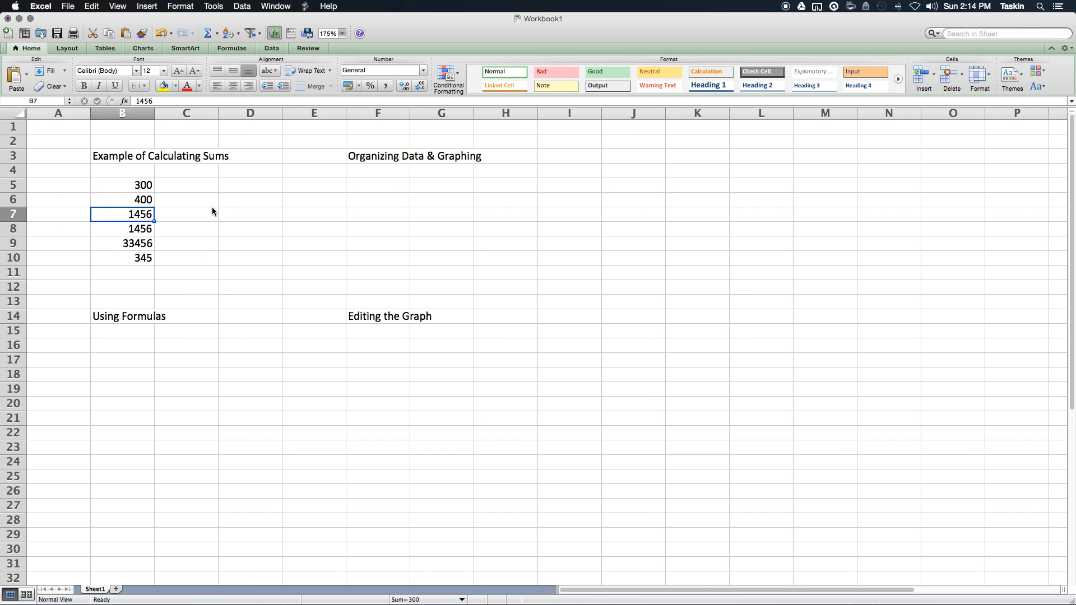
key("Up")
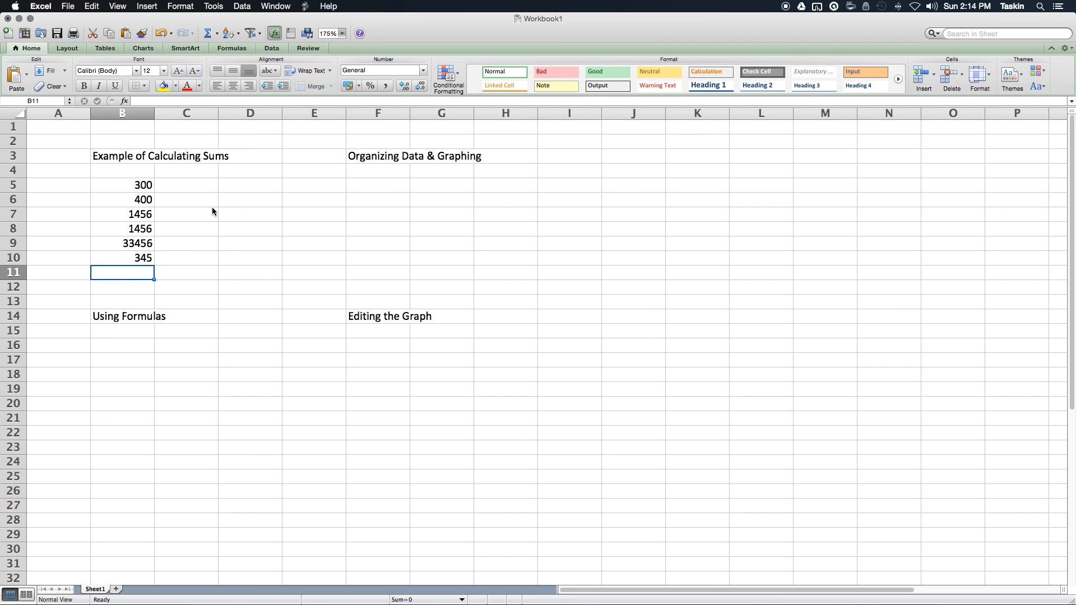
Step: Total the values in B5:B10 with AutoSum, placing the result in B11
left_click(128, 184)
left_click_drag(129, 184, 128, 255)
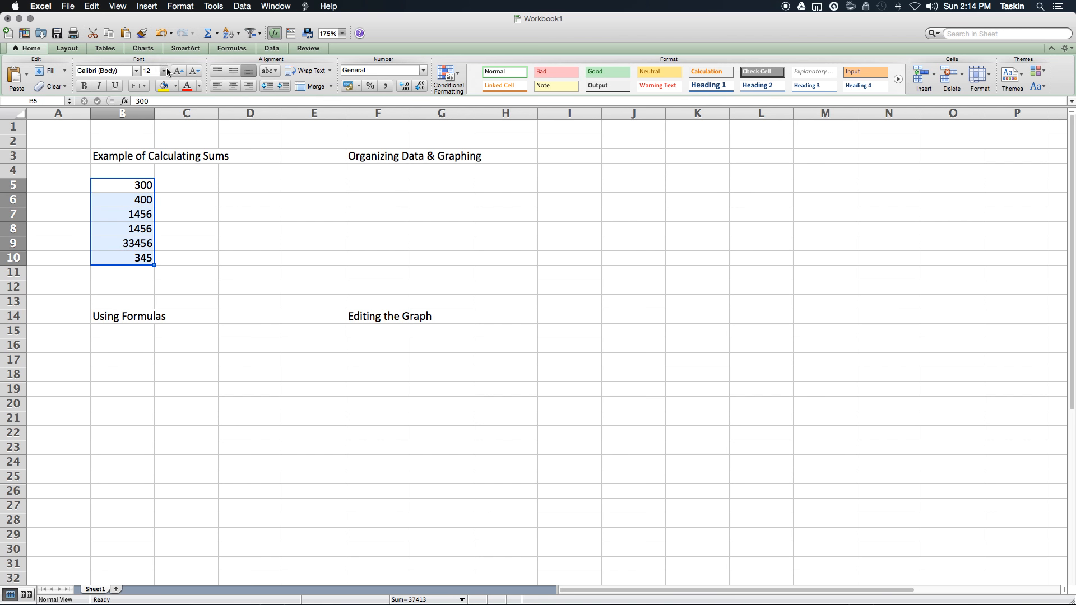
left_click(232, 49)
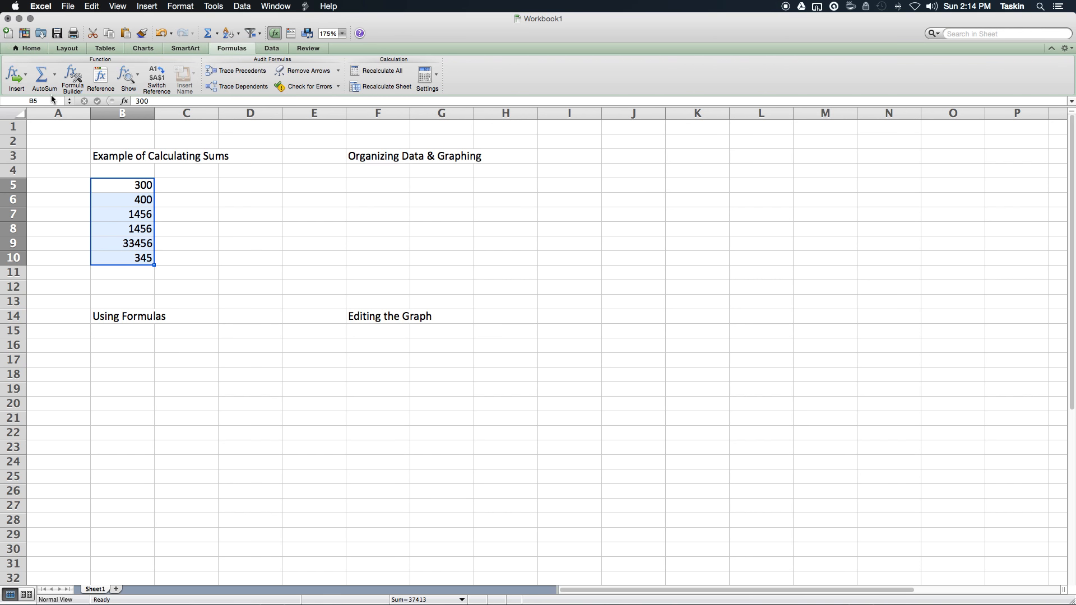
left_click(44, 77)
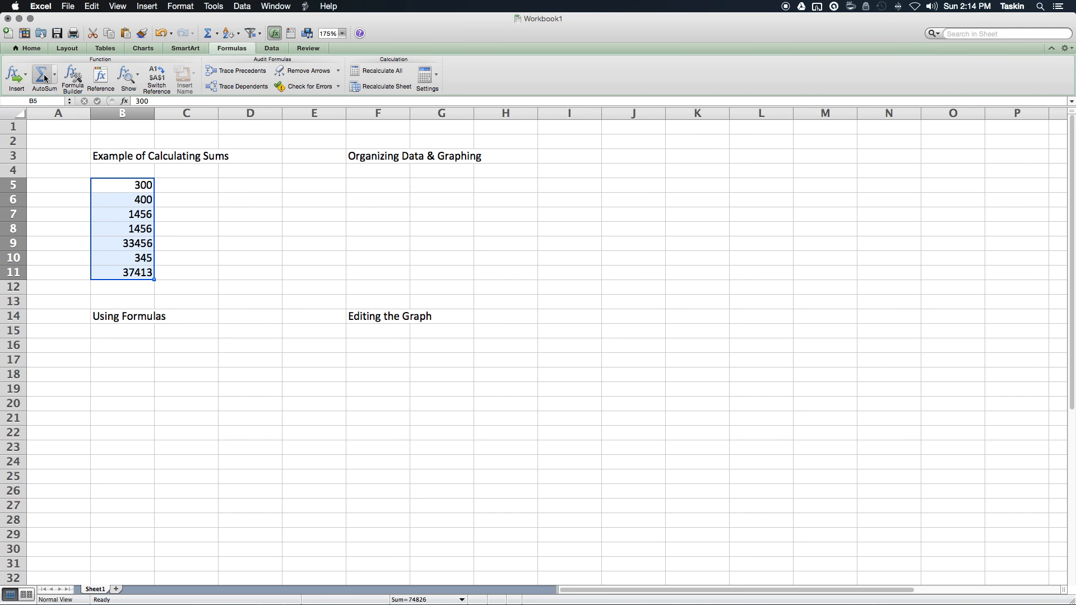
Step: Label the total by entering "Autosum" in cell B12
left_click(180, 275)
left_click(122, 292)
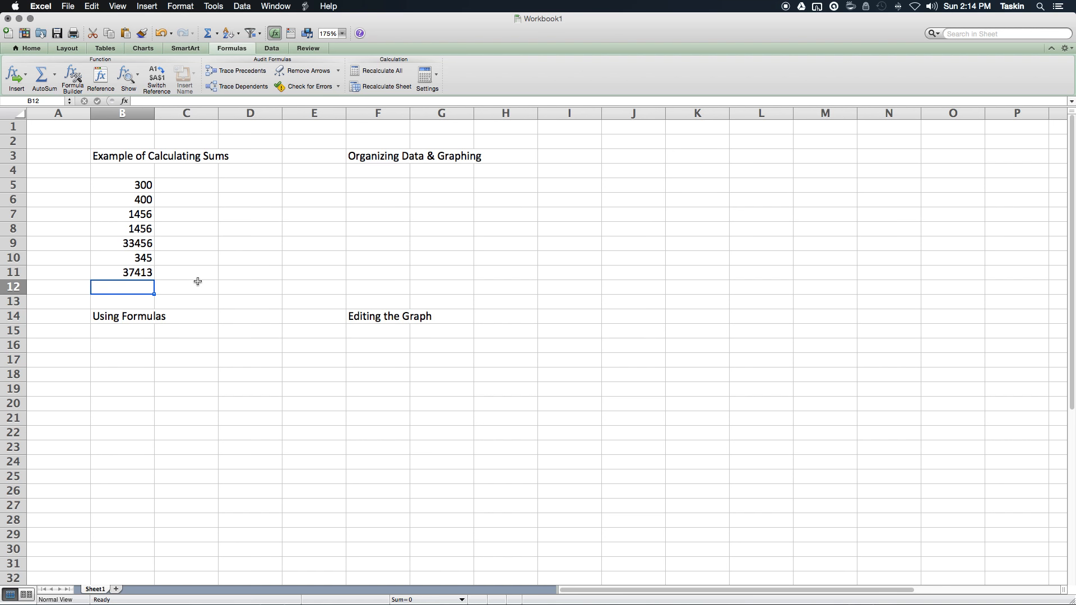
type("Autosum")
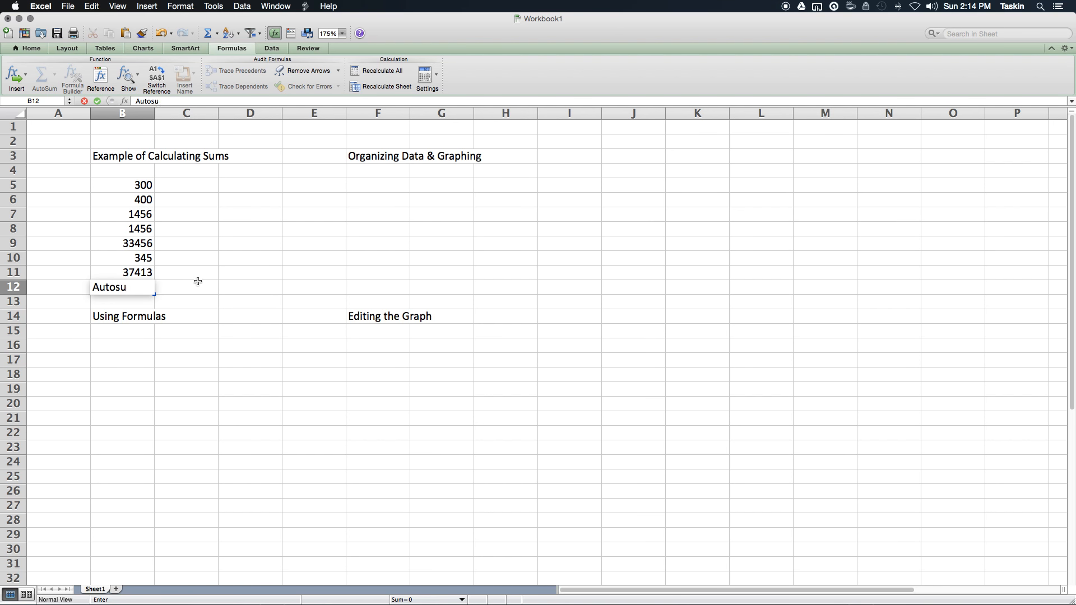
key("Return")
Step: Copy the values and their total in B5:B11 into the adjacent column, starting at C5
key("Right")
key("Up")
key("Up")
key("Up")
key("Up")
key("Up")
key("Up")
key("Up")
key("Up")
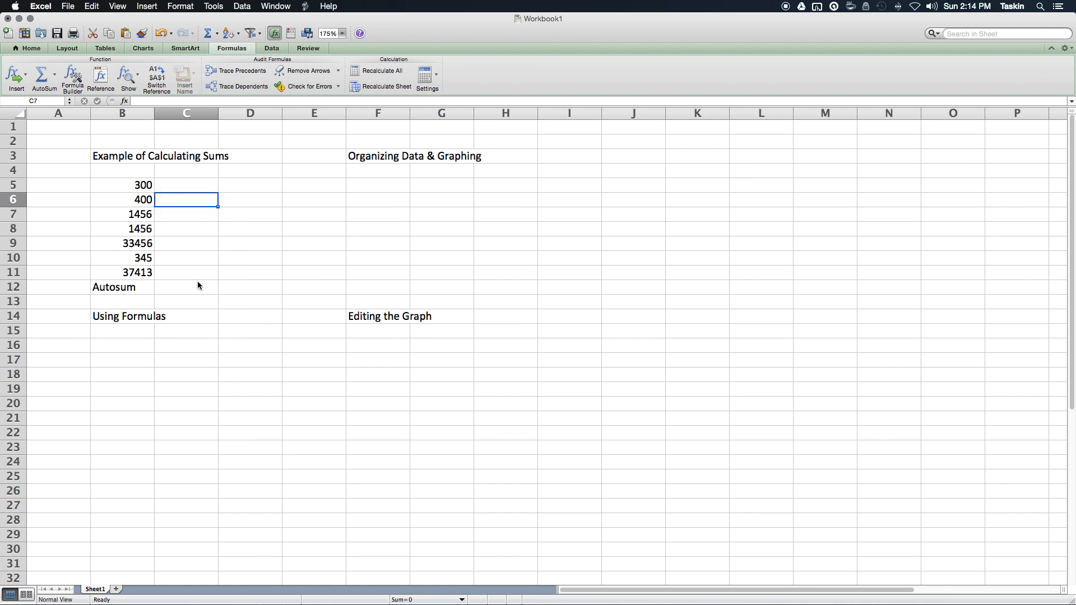
key("Left")
key("shift+Down")
key("shift+Down")
key("shift+Down")
key("shift+Down")
key("shift+Down")
key("shift+Down")
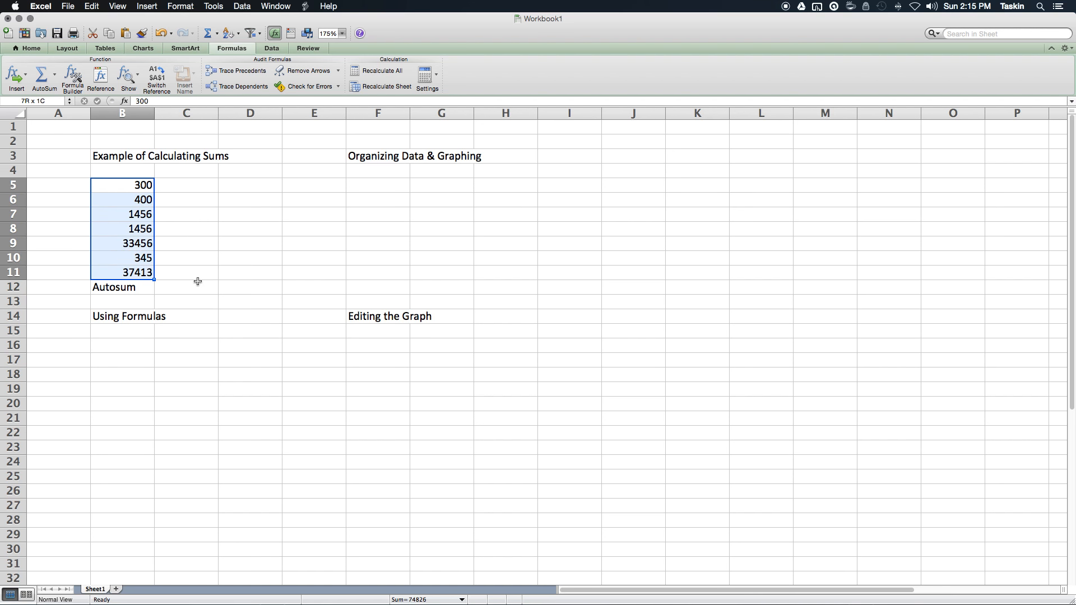
key("super+c")
key("Right")
key("Right")
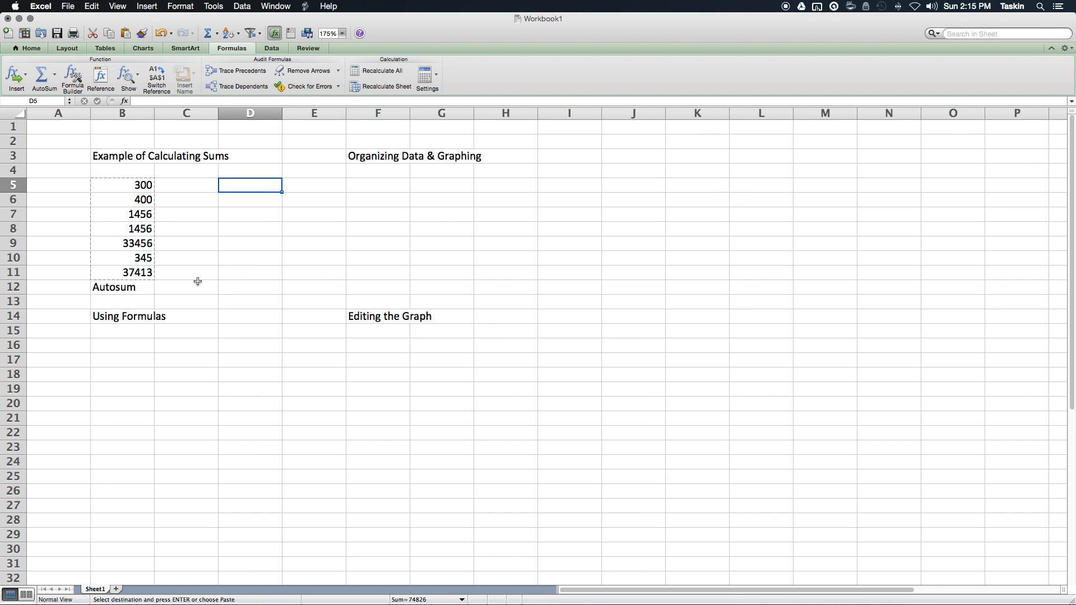
key("Left")
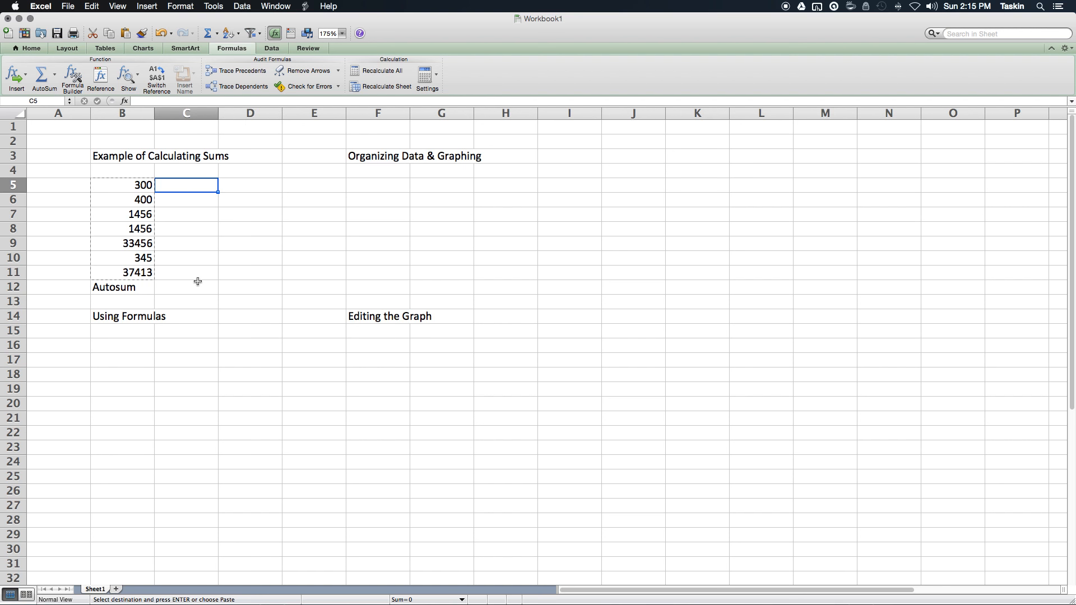
key("super+v")
left_click(274, 260)
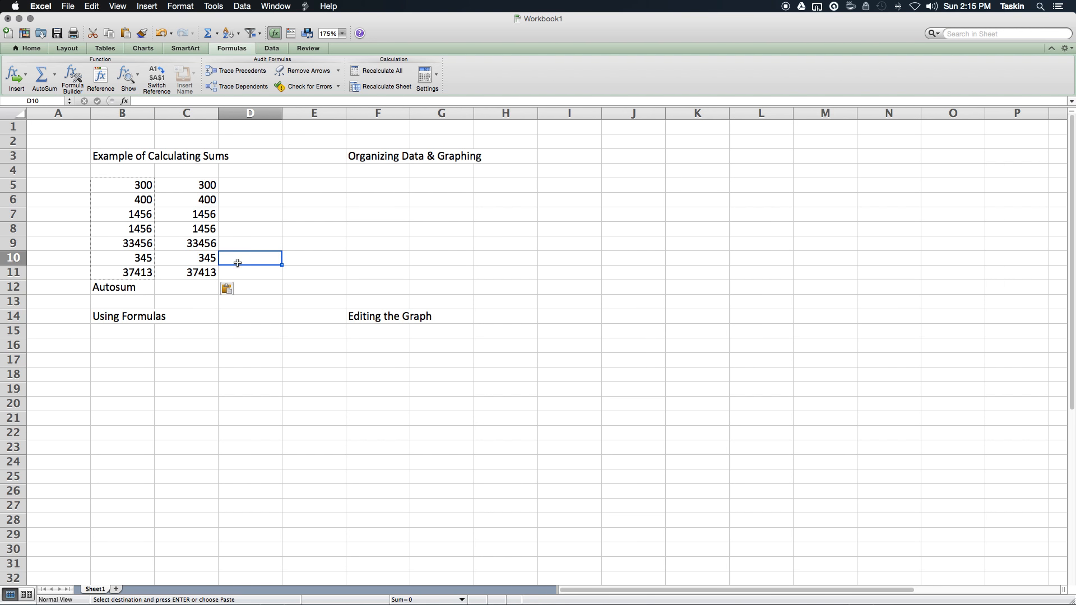
Step: Clear the copied total from cell C11
left_click(198, 273)
key("BackSpace")
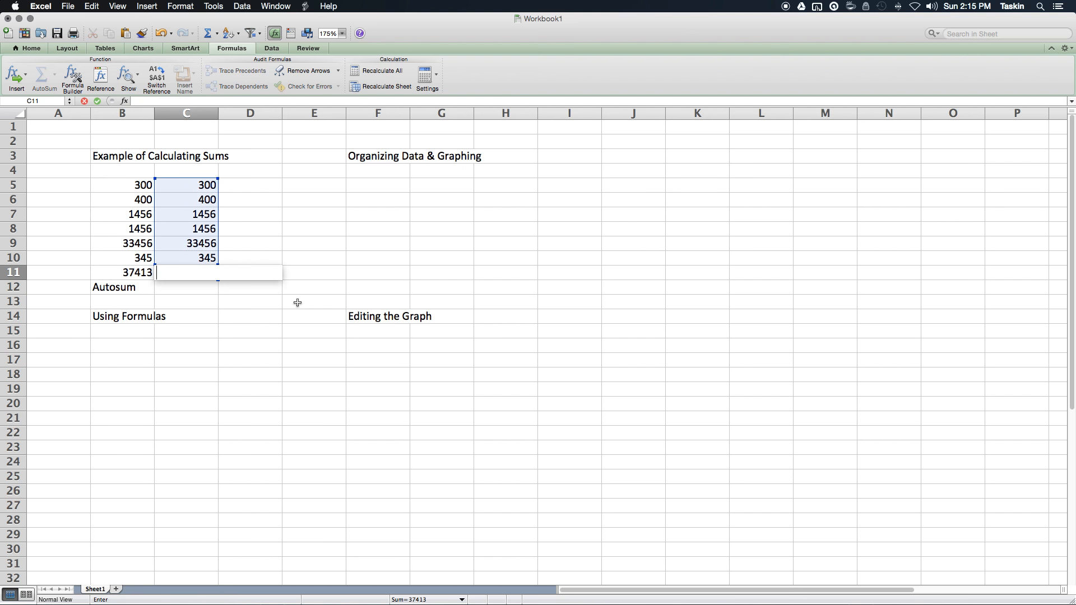
left_click(213, 344)
Step: Enter the row label "SUM" in cell A11
left_click(58, 267)
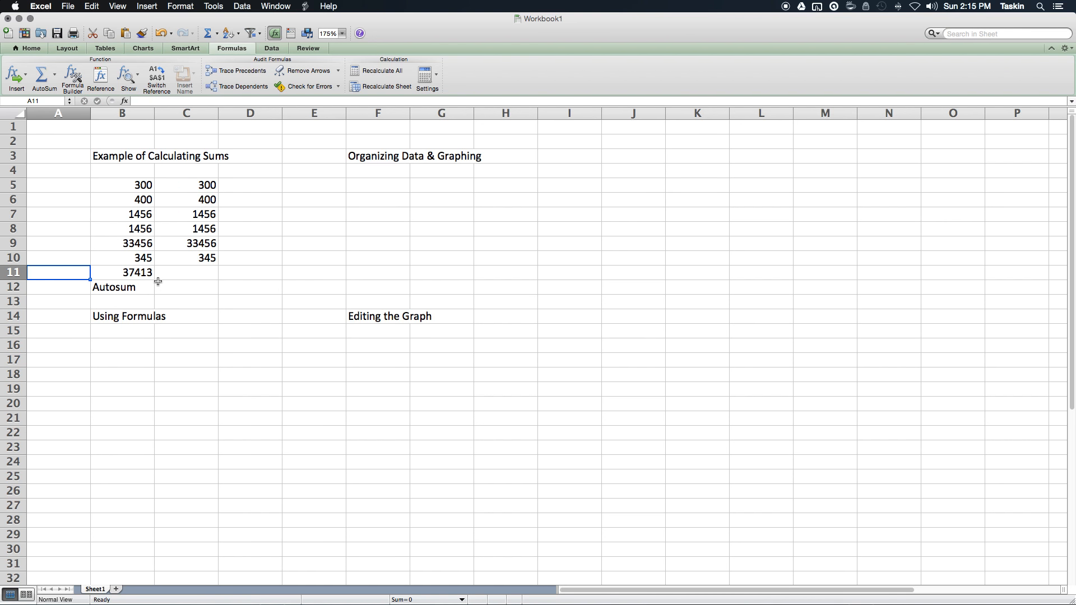
type("SUM")
key("Return")
Step: Enter a SUM formula in cell C11 that adds the range C5:C10
key("Right")
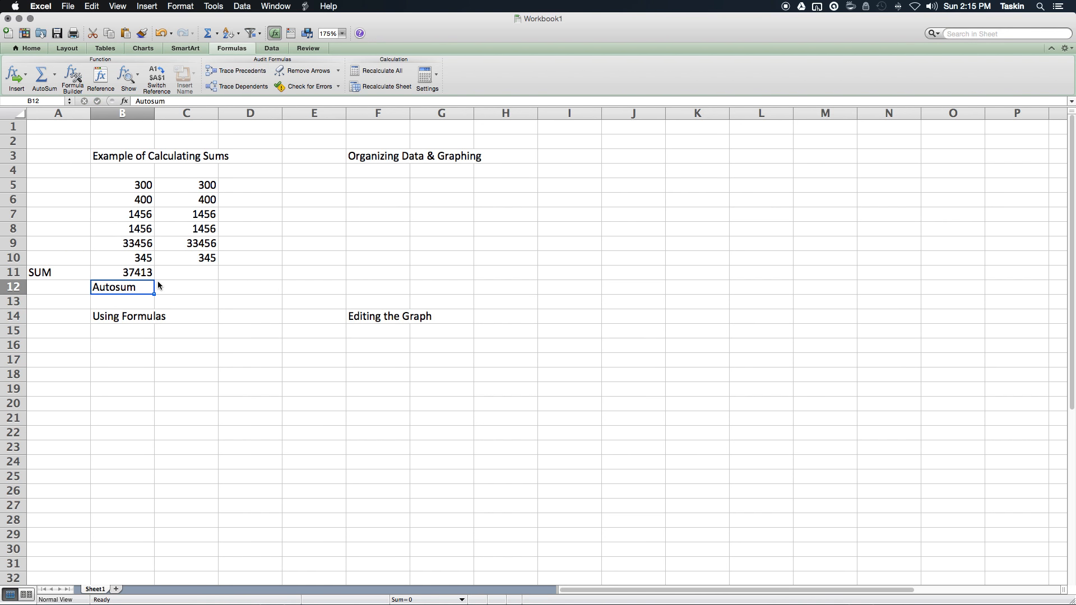
key("Up")
key("Up")
key("Right")
key("Down")
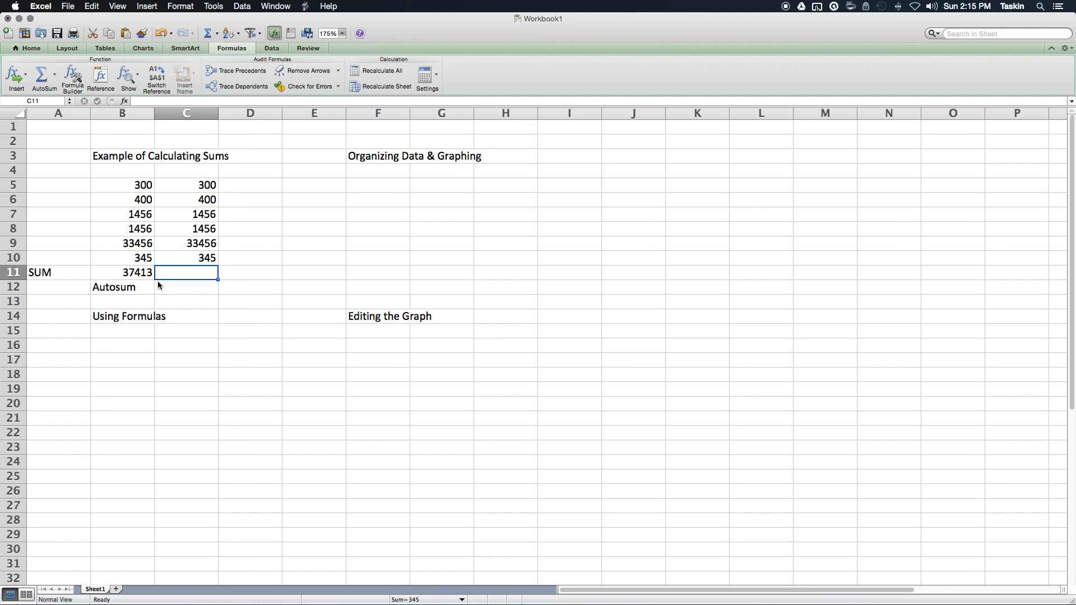
double_click(168, 274)
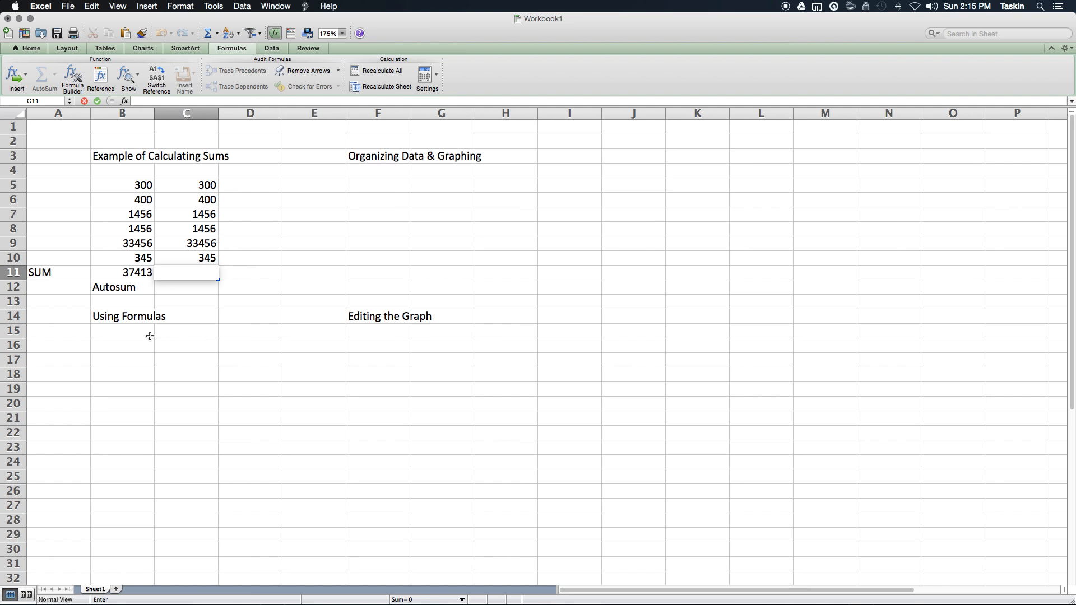
type("=")
left_click(149, 336)
type("SUM")
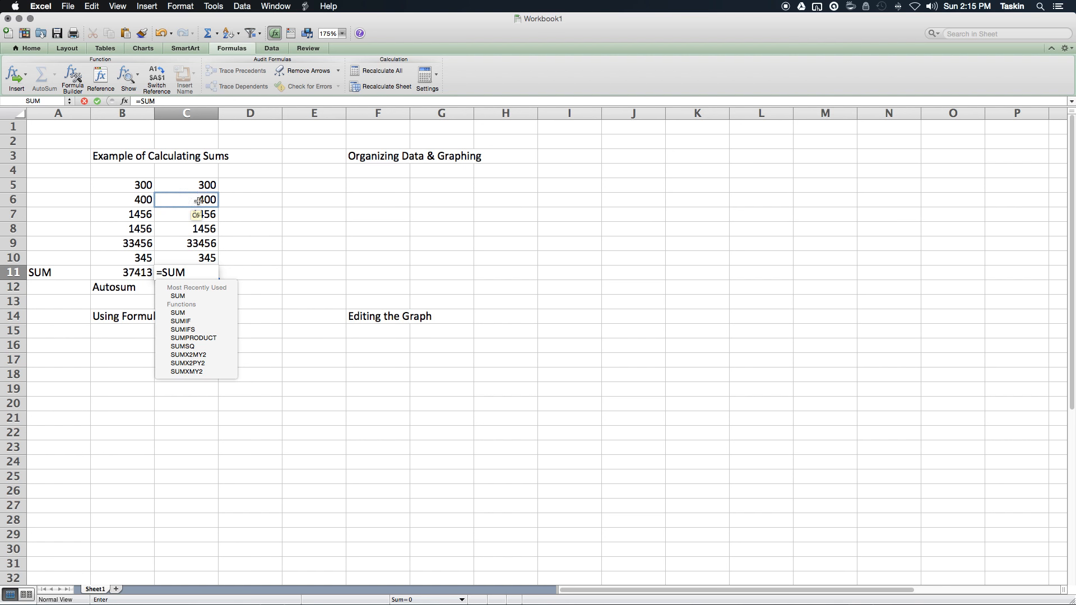
type("(")
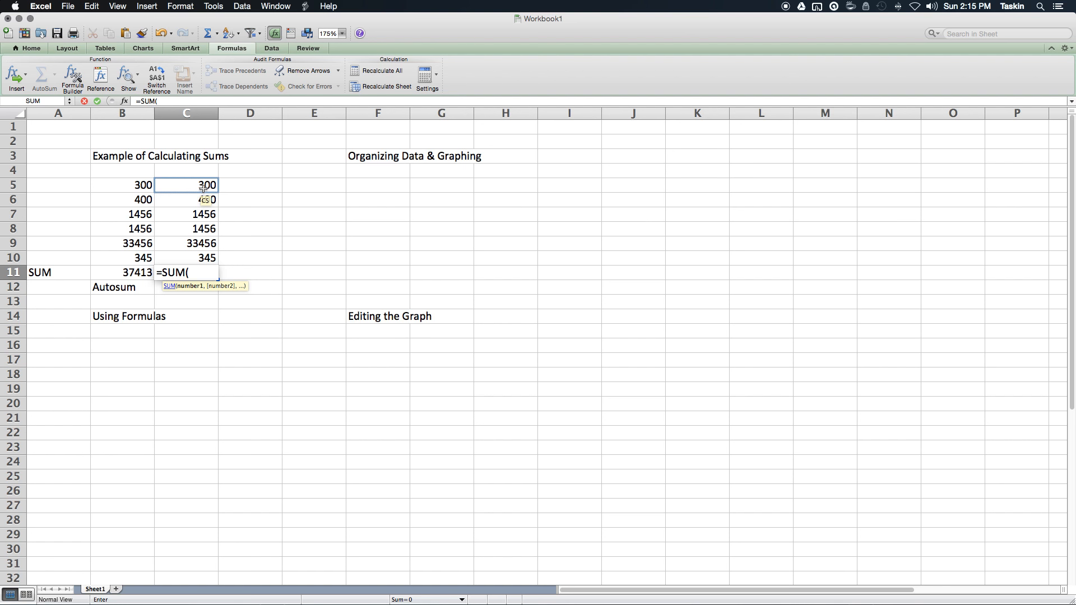
left_click(203, 188)
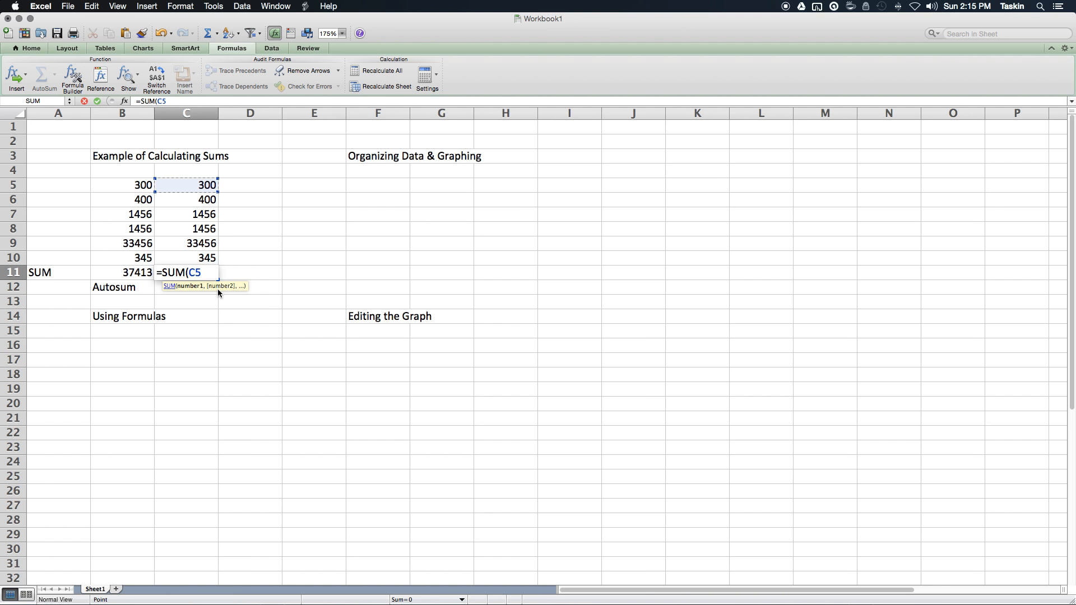
left_click(207, 258, "shift")
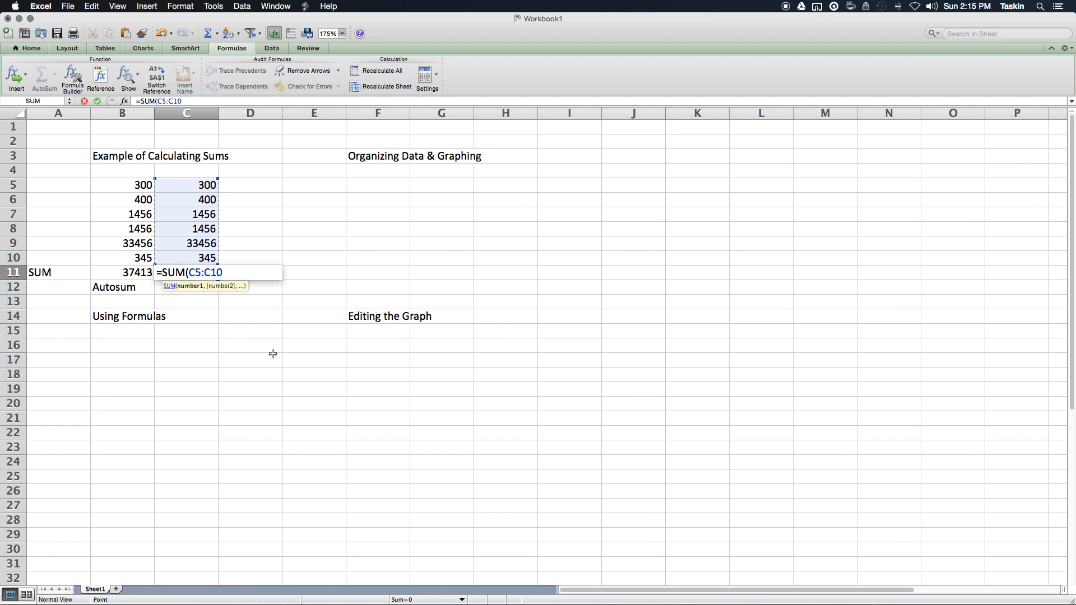
key("Return")
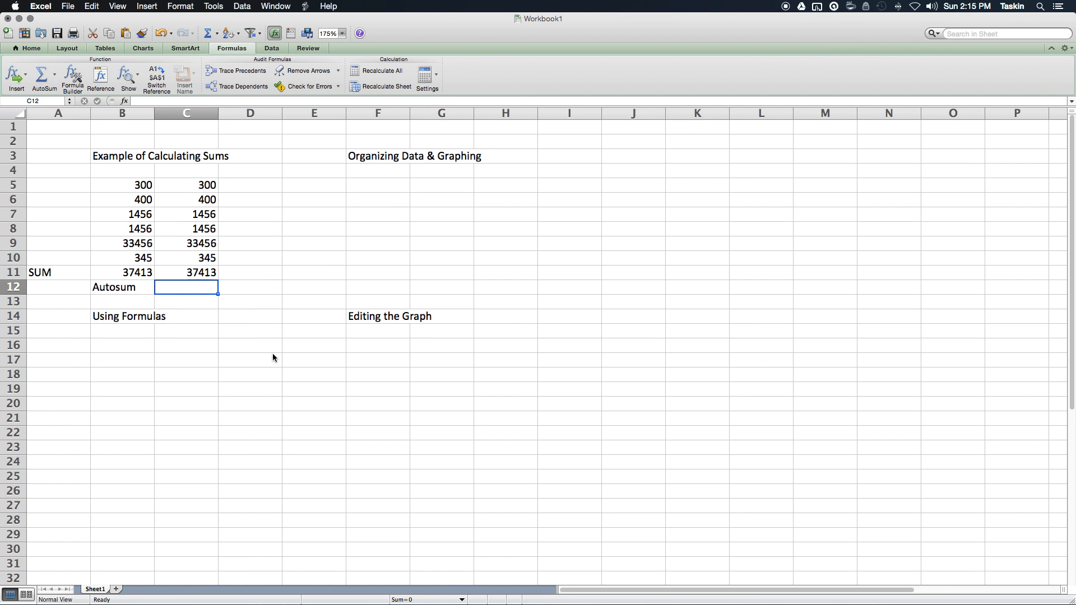
Step: Copy the values in C5:C10 into column D, starting at D5
key("Right")
key("Up")
key("Up")
key("Up")
key("Up")
key("Up")
key("Up")
key("Up")
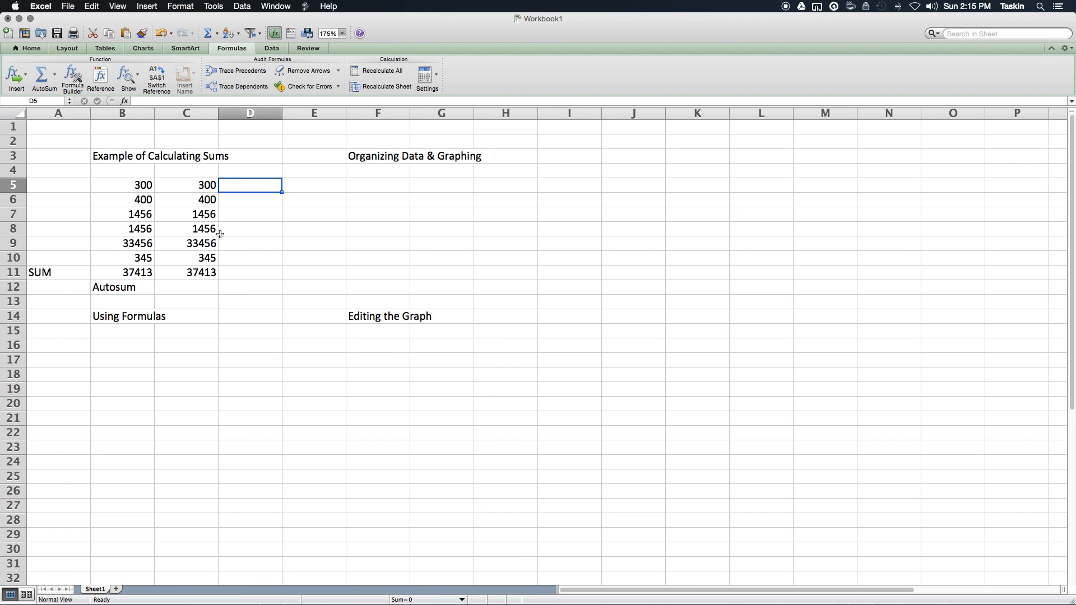
left_click_drag(193, 186, 203, 257)
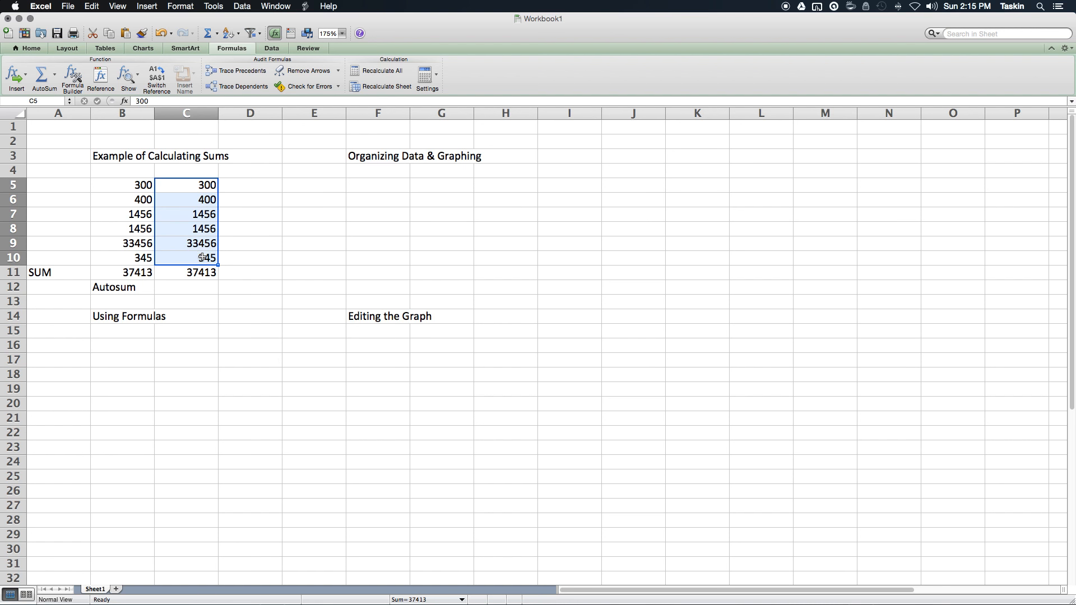
key("super+c")
left_click(265, 172)
left_click(267, 186)
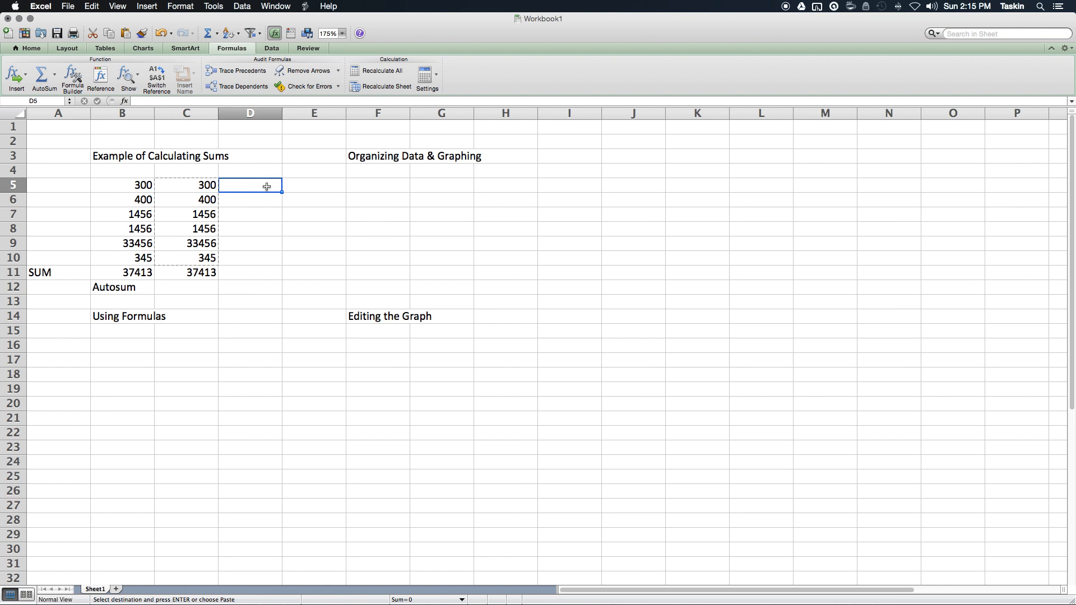
key("super+v")
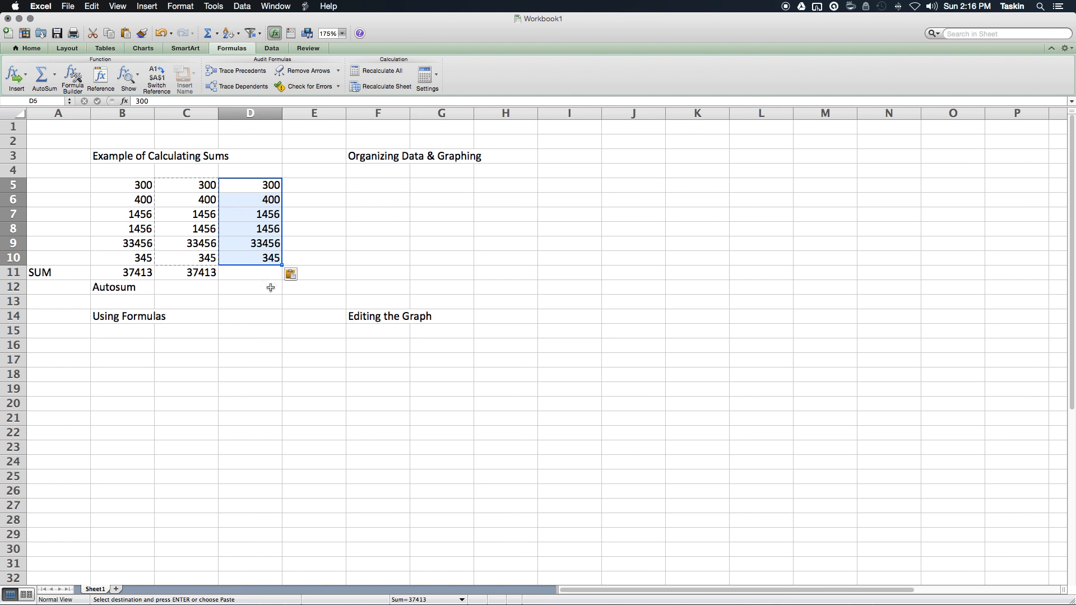
Step: Enter a SUM formula in cell D11 that adds the range D5:D10
left_click(269, 275)
double_click(270, 275)
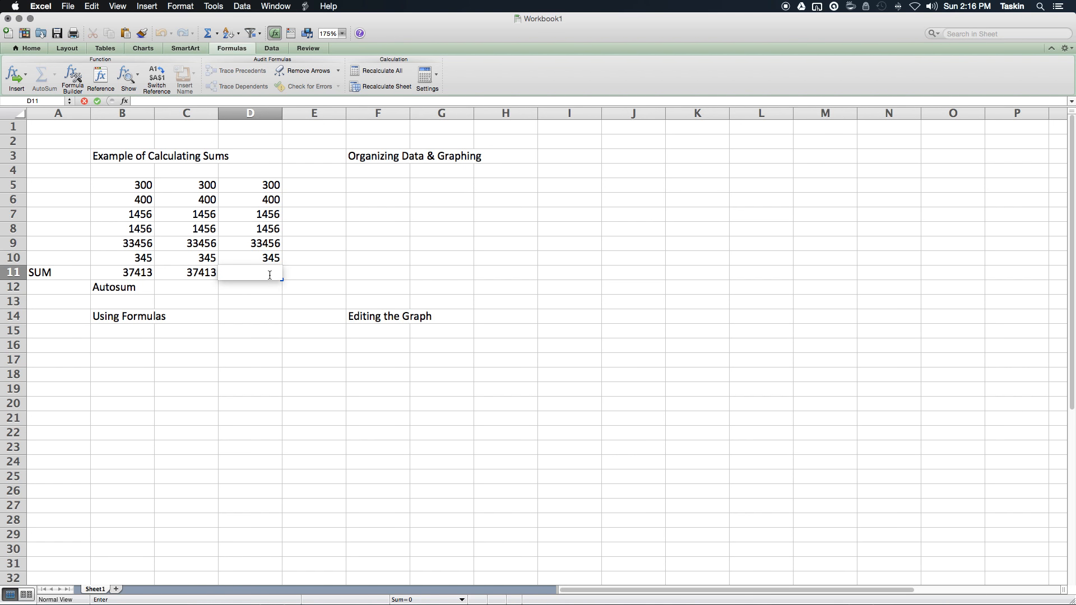
type("=S")
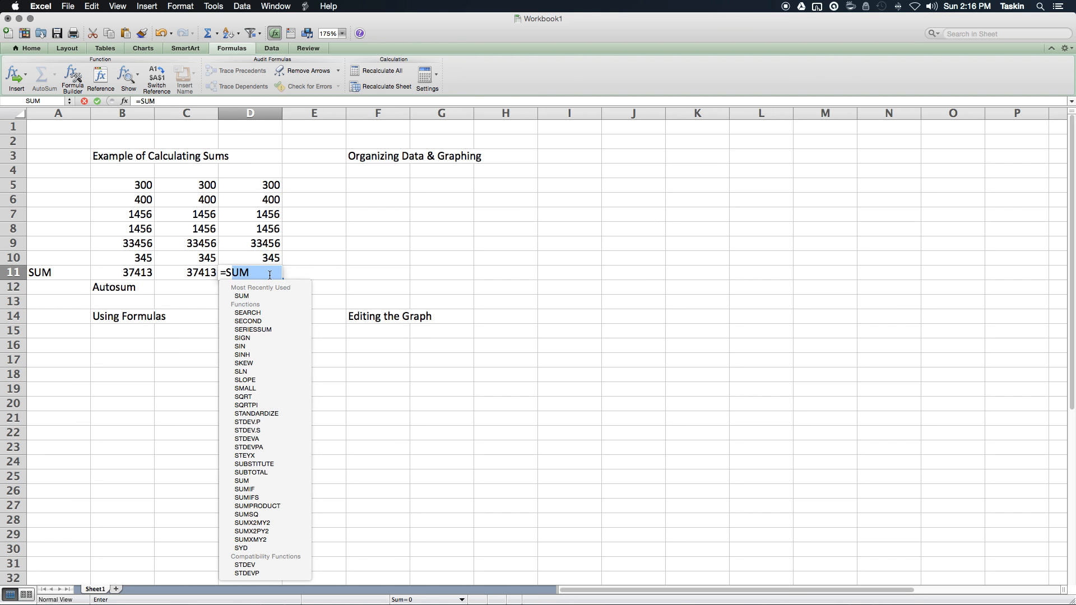
type("UM(")
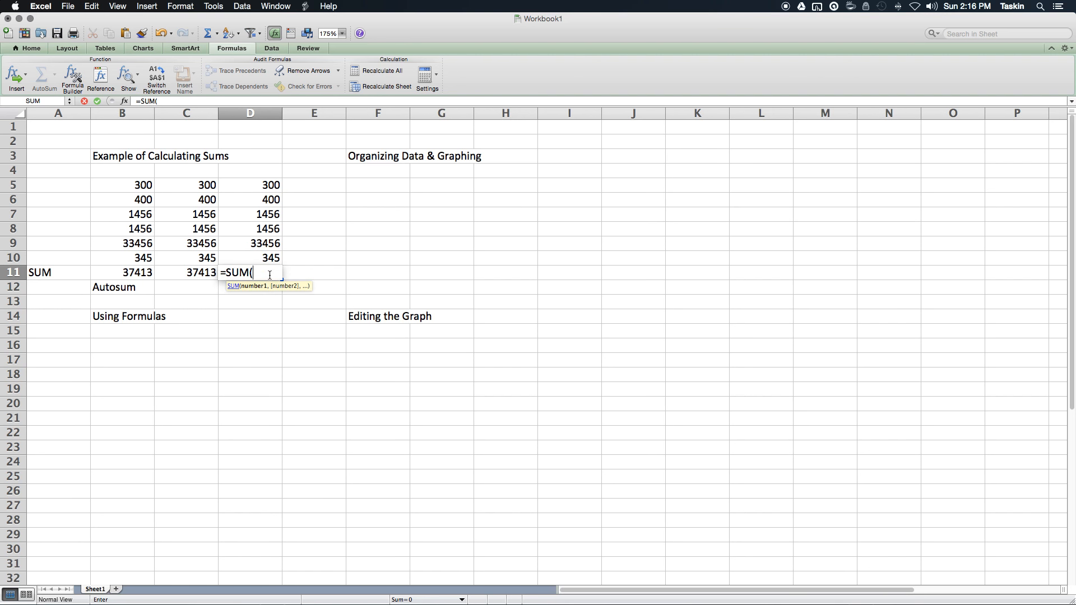
left_click(268, 185)
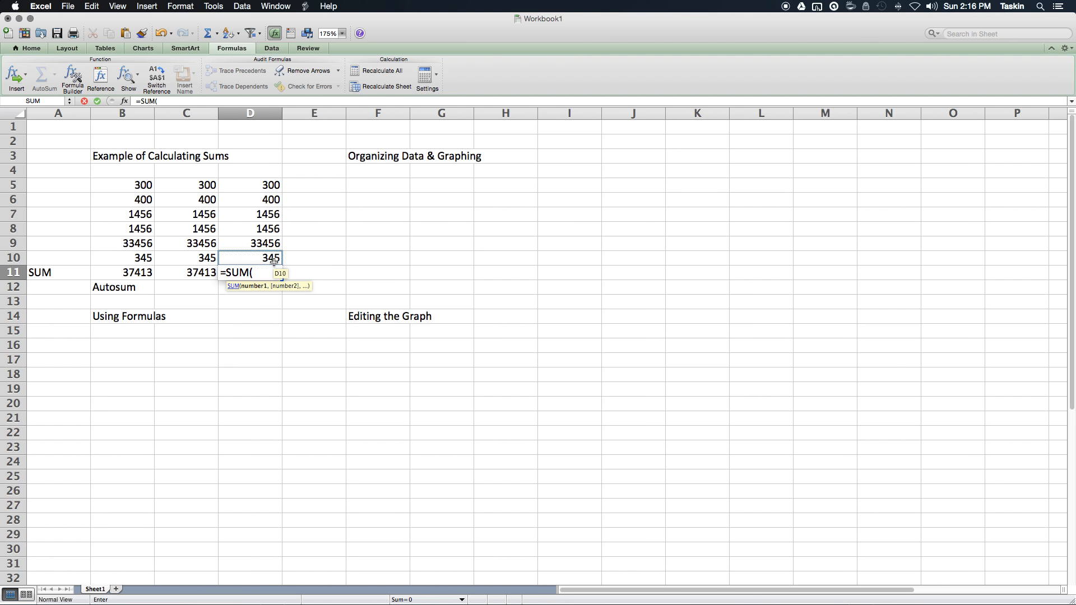
type("D5:")
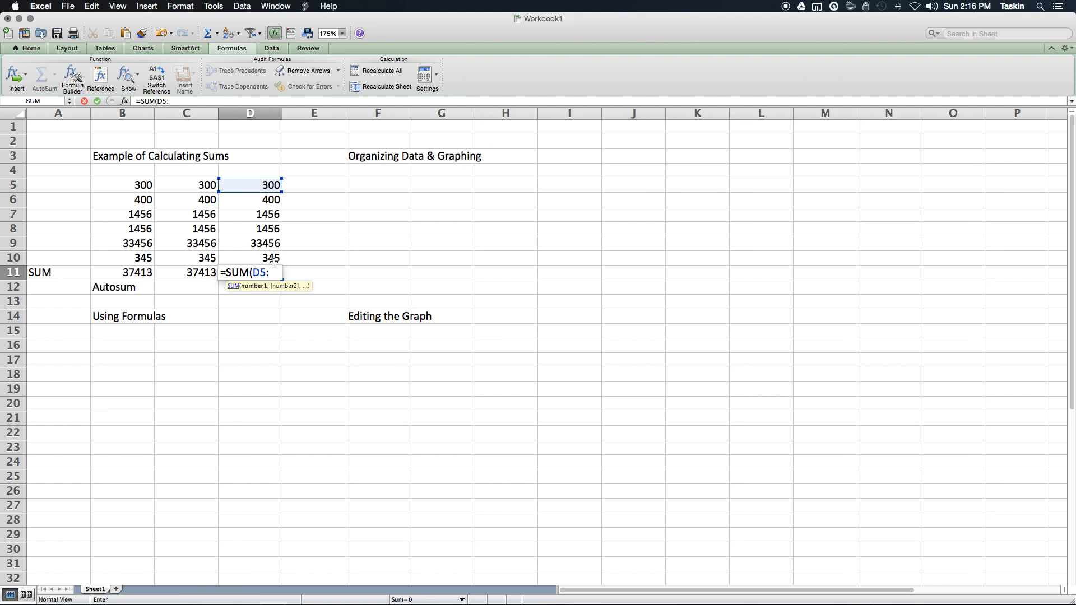
type("D10)")
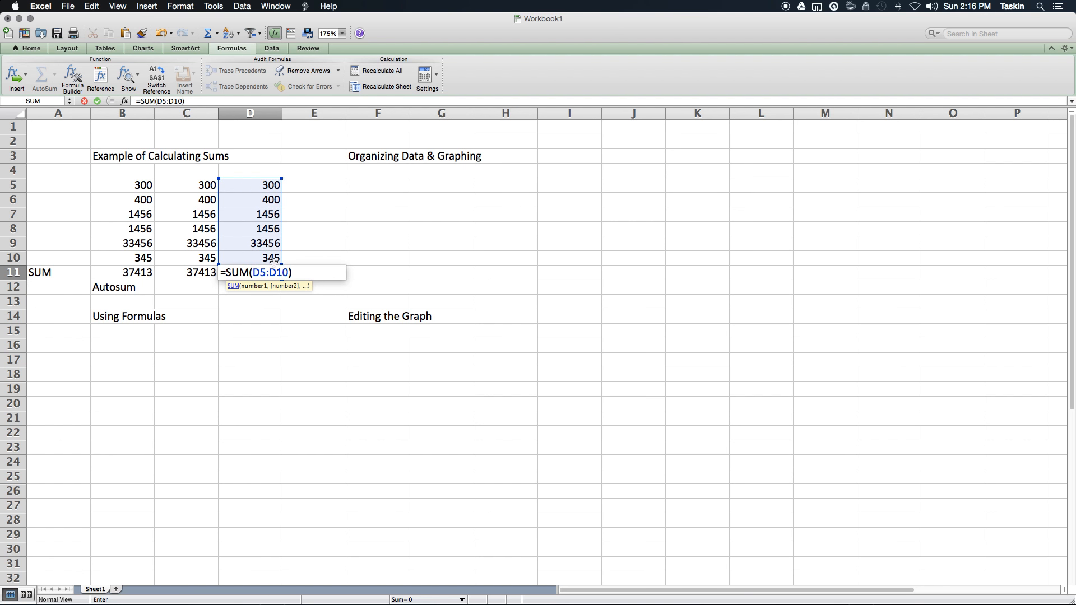
key("Return")
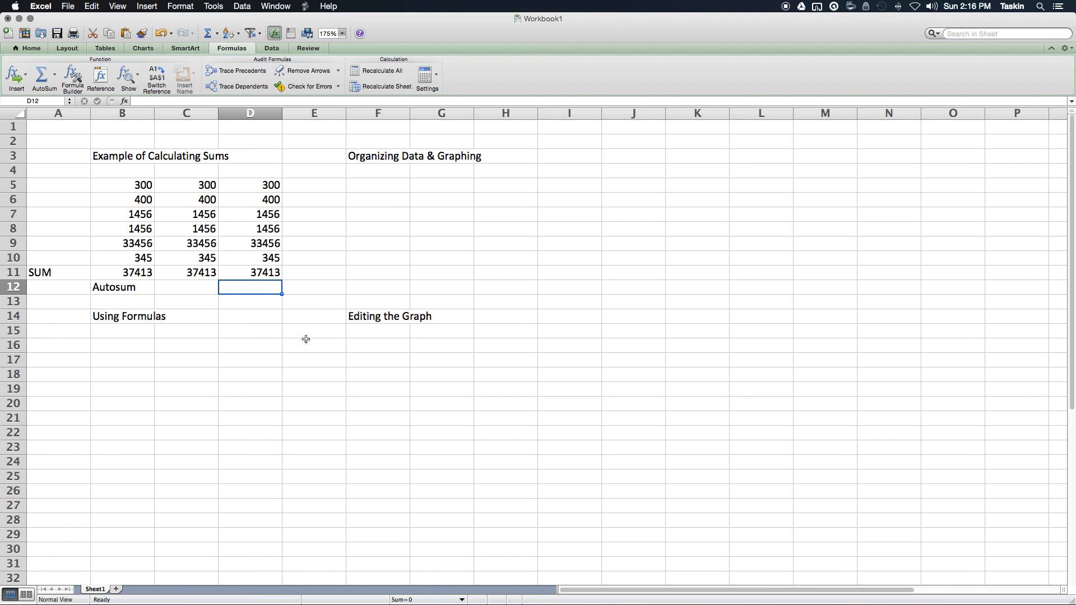
left_click(306, 340)
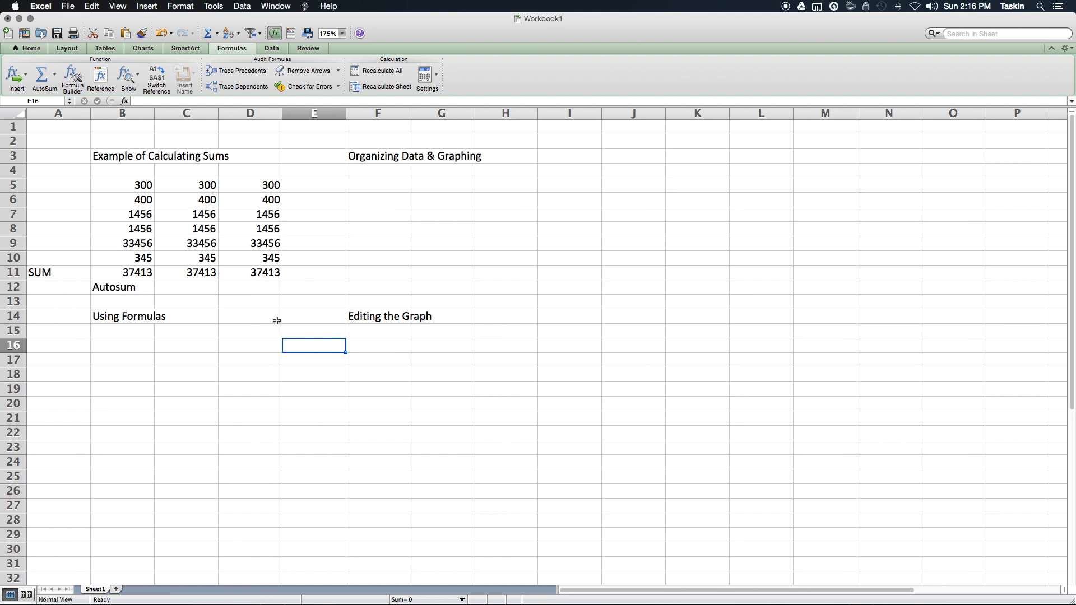
Step: Clear the "Autosum" label from cell B12
left_click(270, 275)
left_click(122, 291)
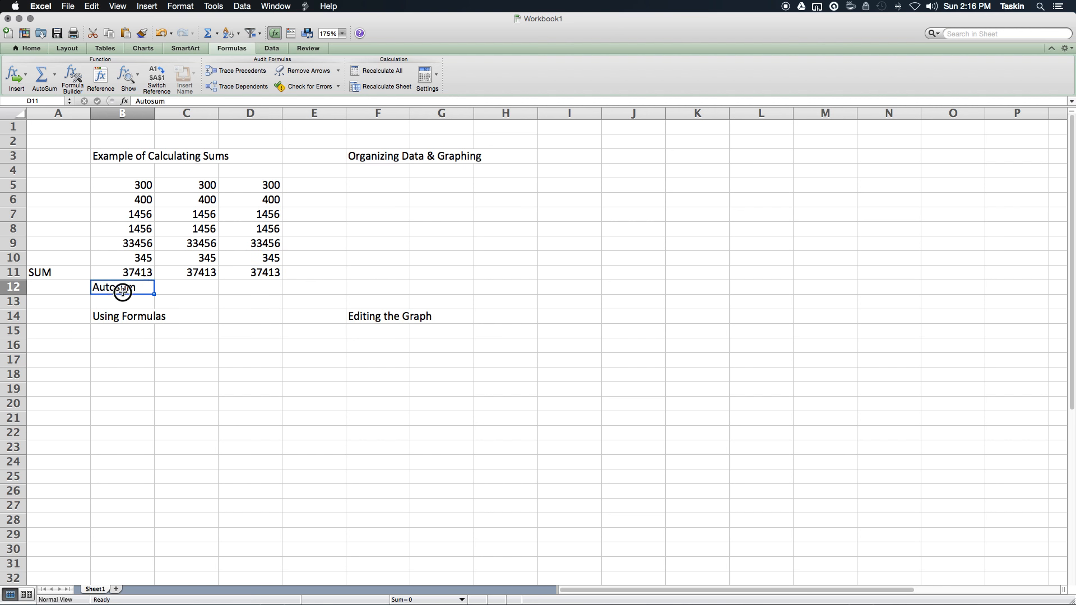
key("BackSpace")
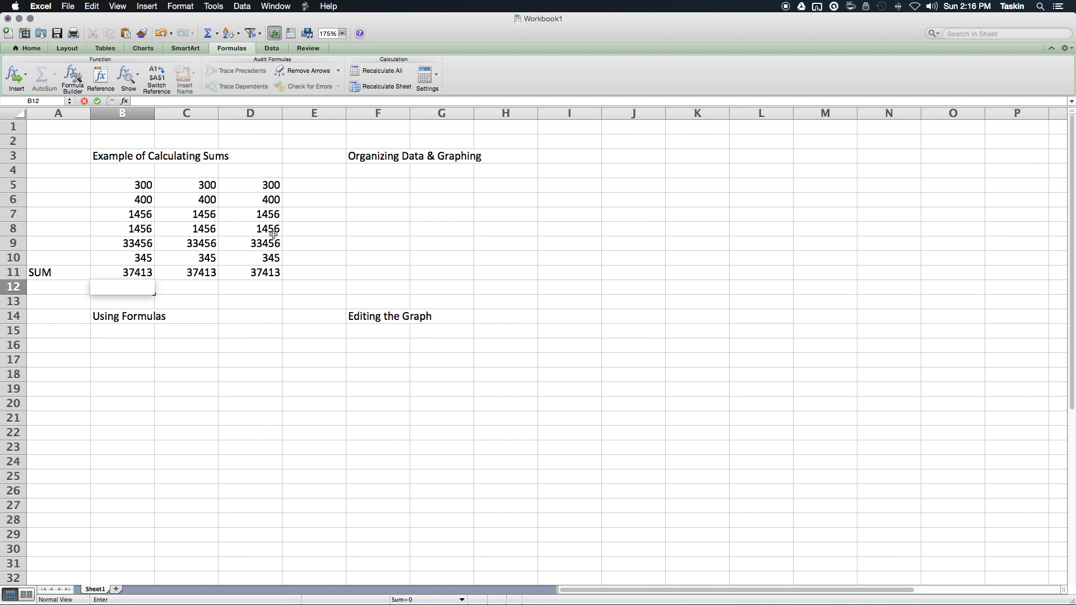
left_click(266, 291)
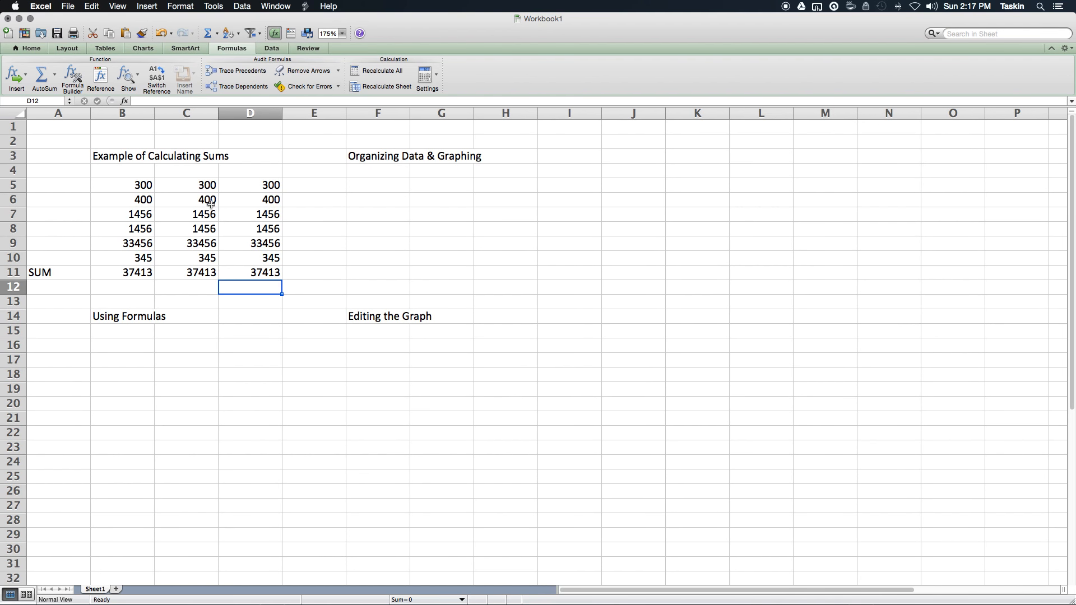
Step: Change the value in cell C6 to 300
left_click(209, 203)
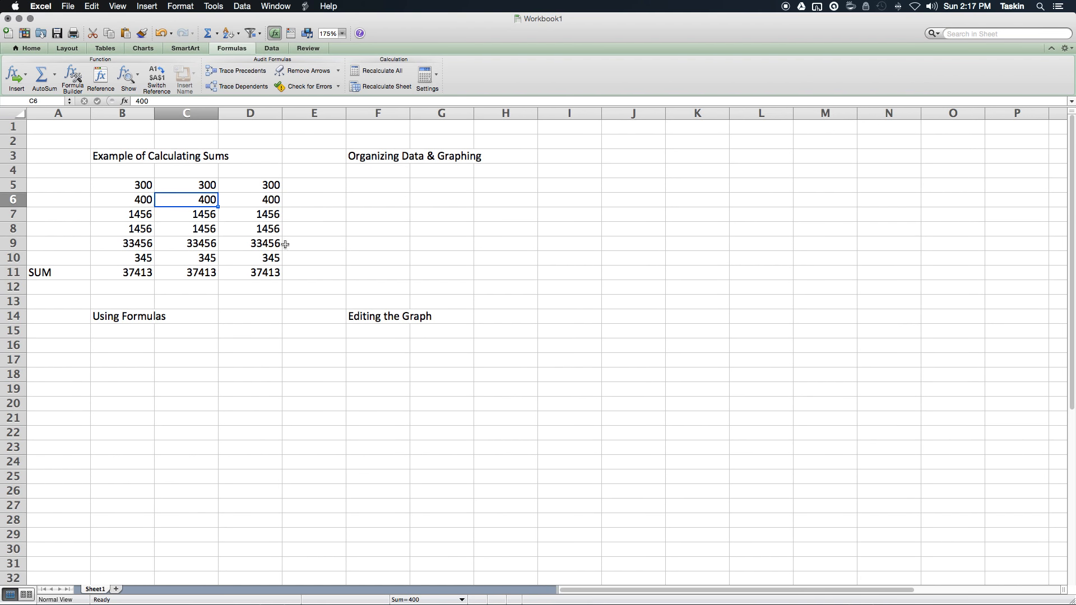
type("300")
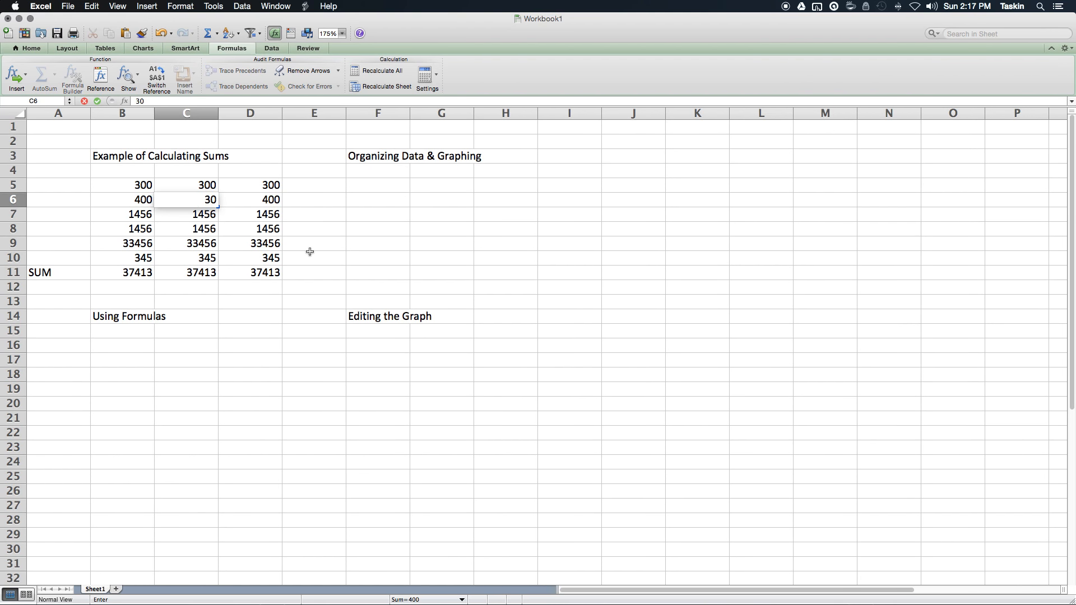
key("Return")
Step: Change the value in cell C9 to 20000
key("Down")
key("Down")
key("Down")
key("Down")
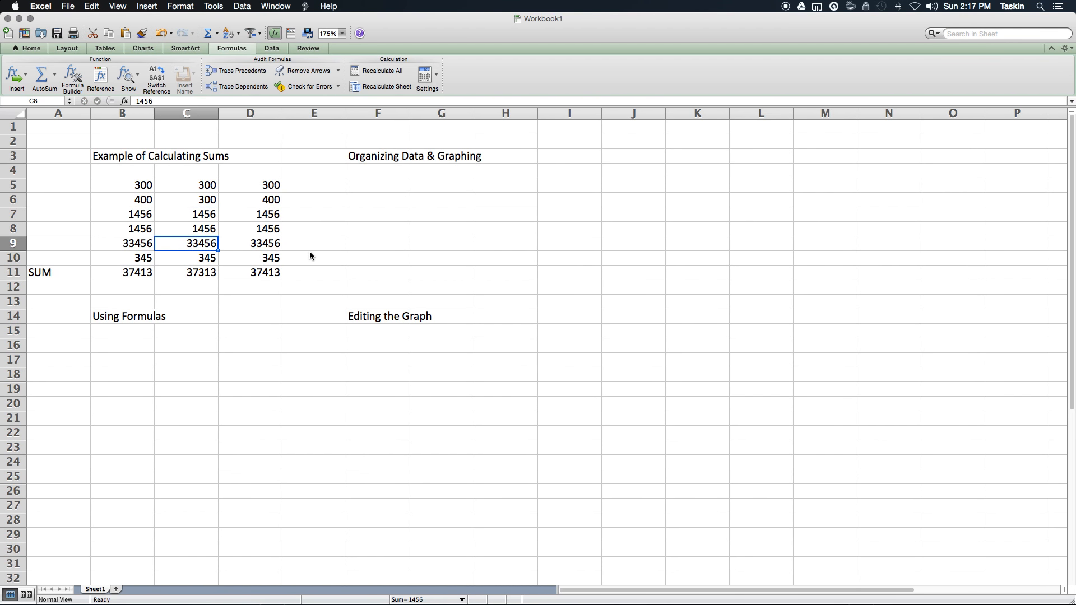
key("Up")
key("Up")
type("20000")
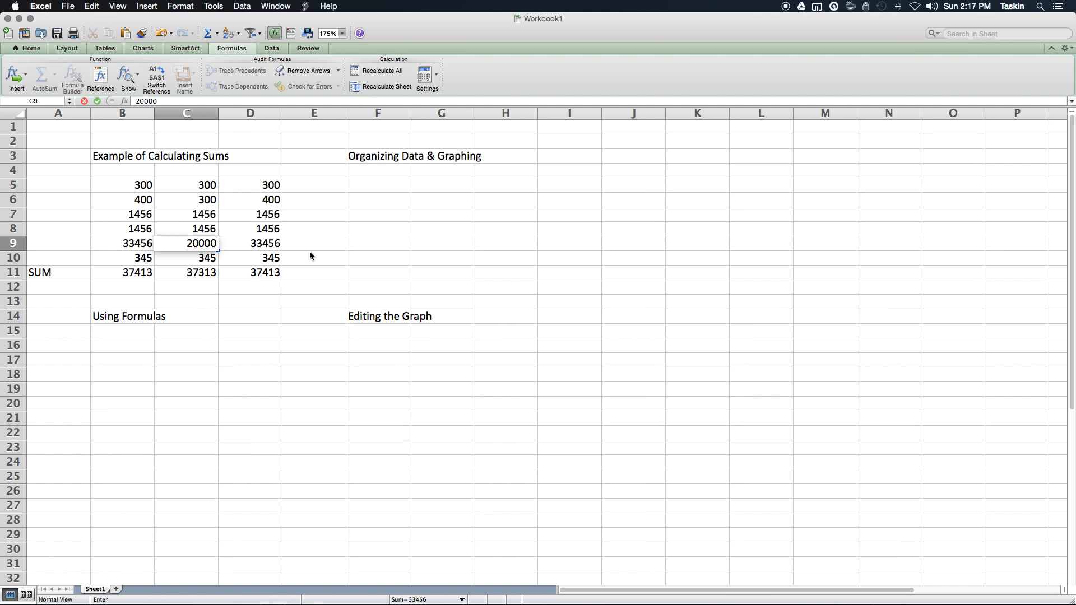
key("Return")
key("Down")
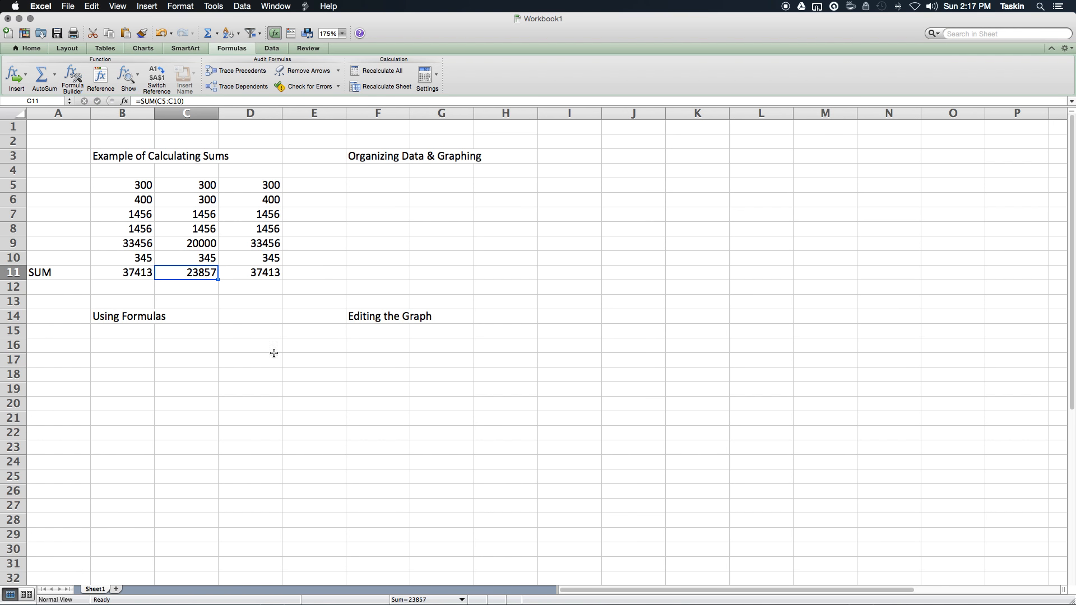
Step: Clear the total from cell D11 and undo the deletion
left_click(268, 273)
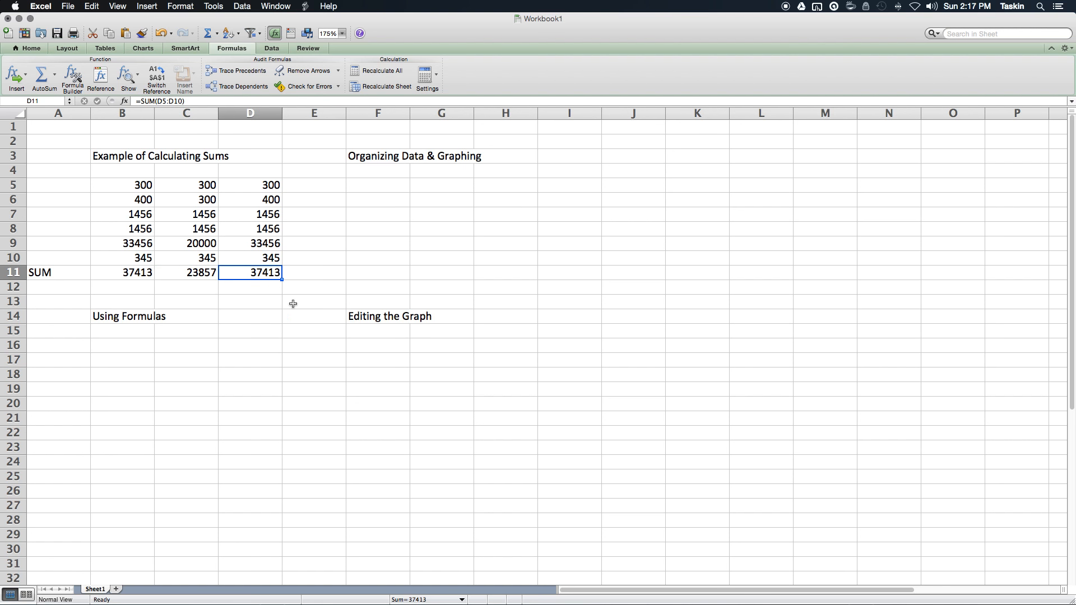
key("BackSpace")
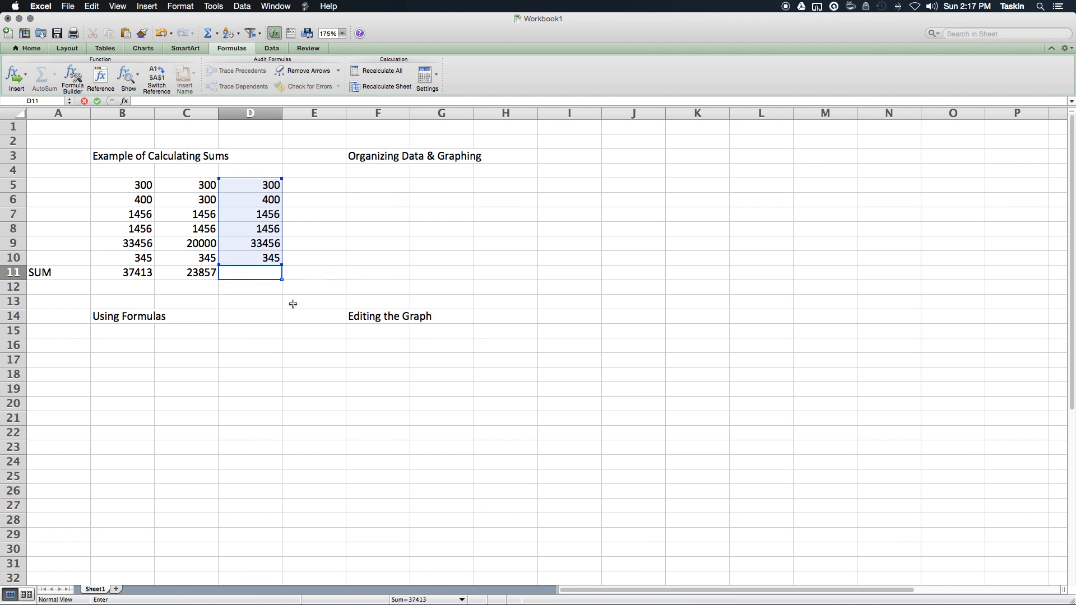
key("Return")
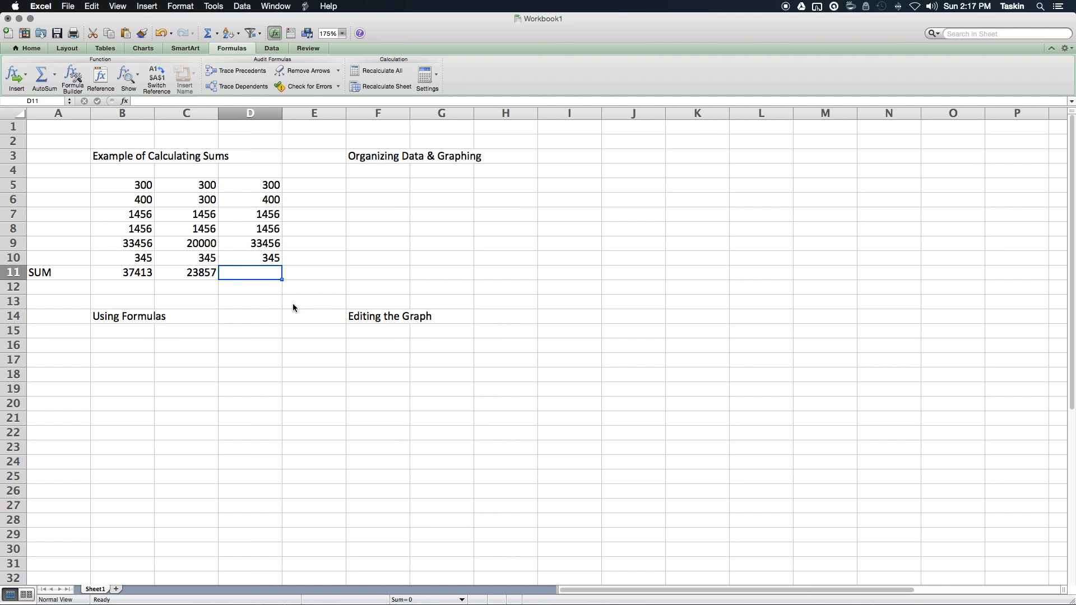
key("super+z")
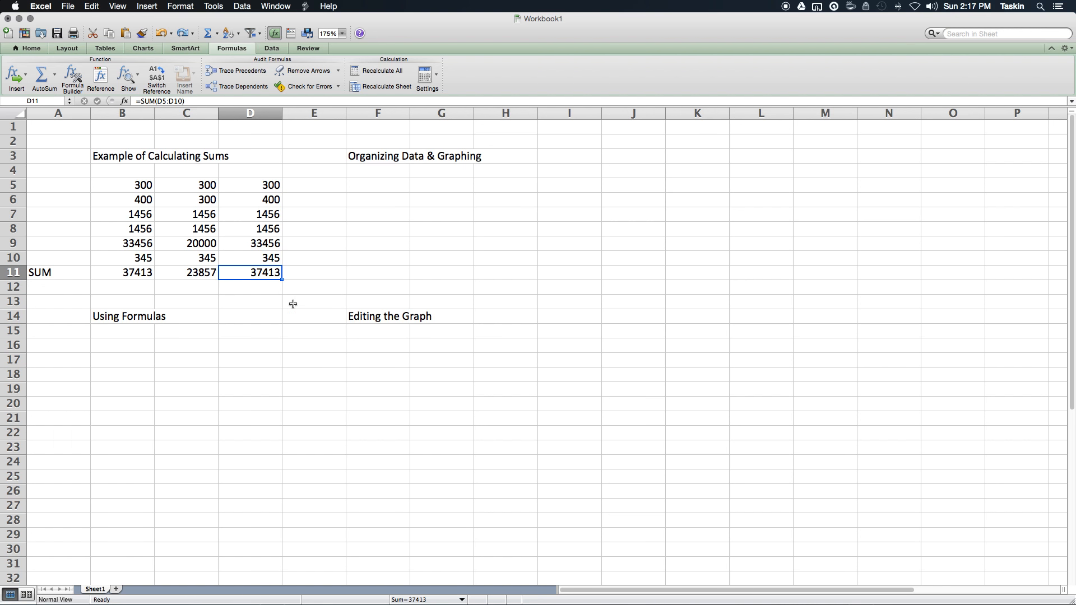
Step: Enter the values 1000, 3456 and 31345 in cells D12 to D14, directly below the column D total
key("Return")
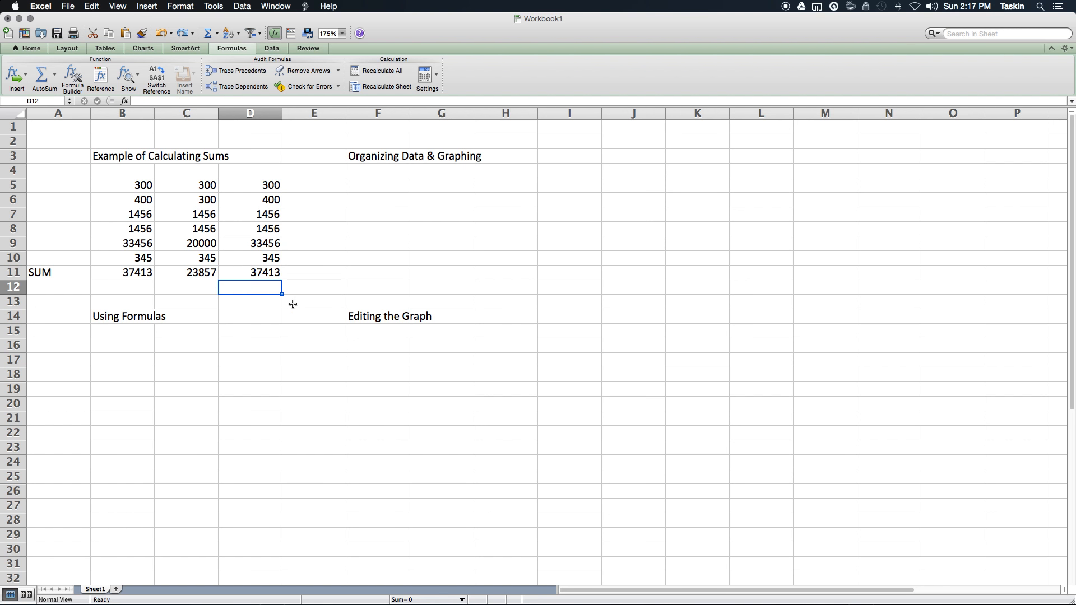
type("1000")
key("Return")
type("3")
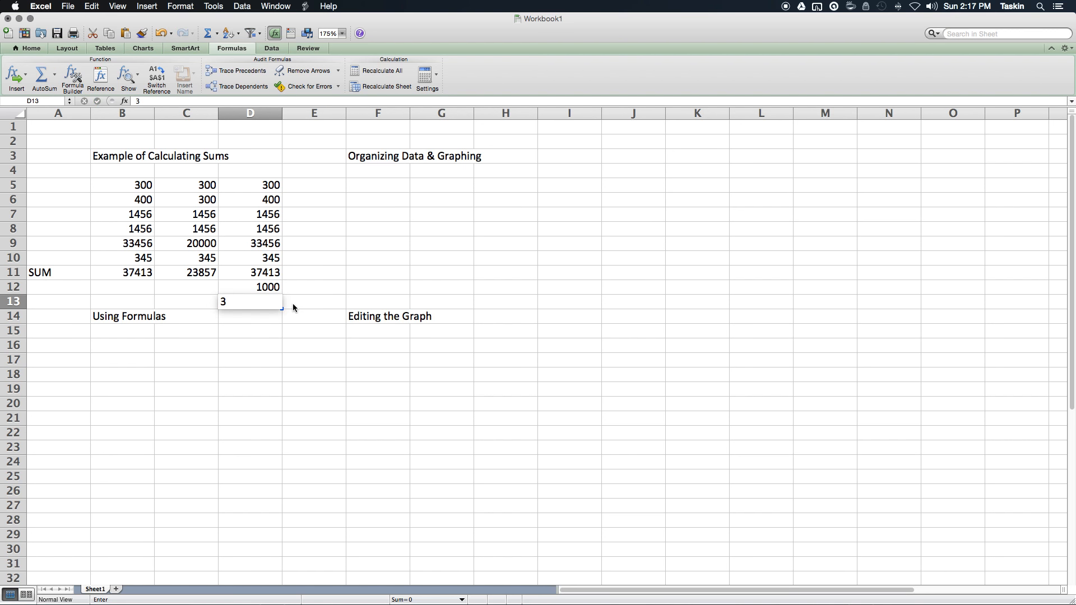
type("456")
key("Return")
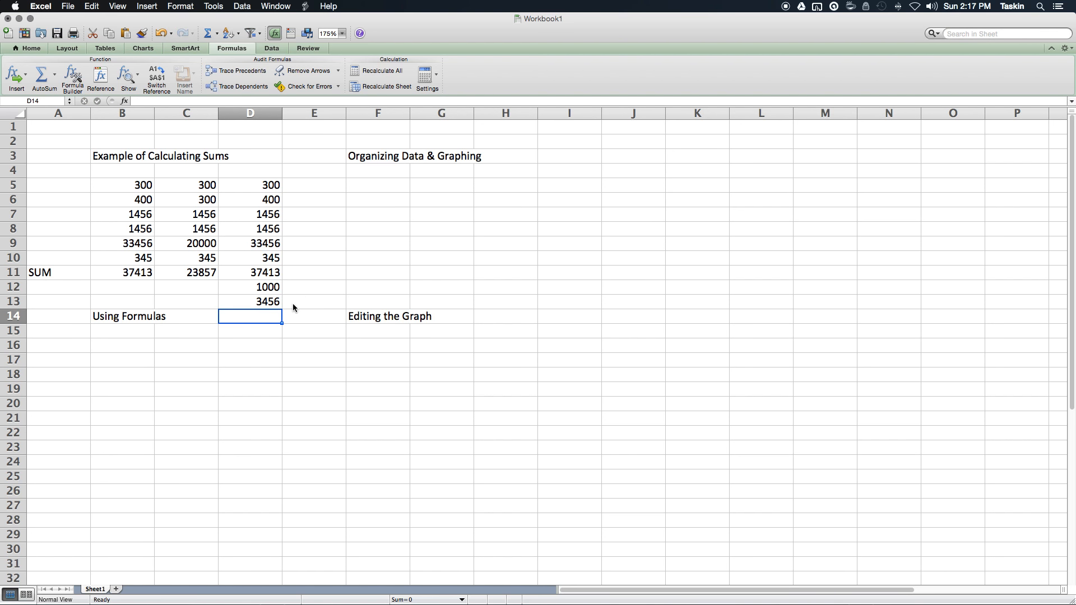
type("31345")
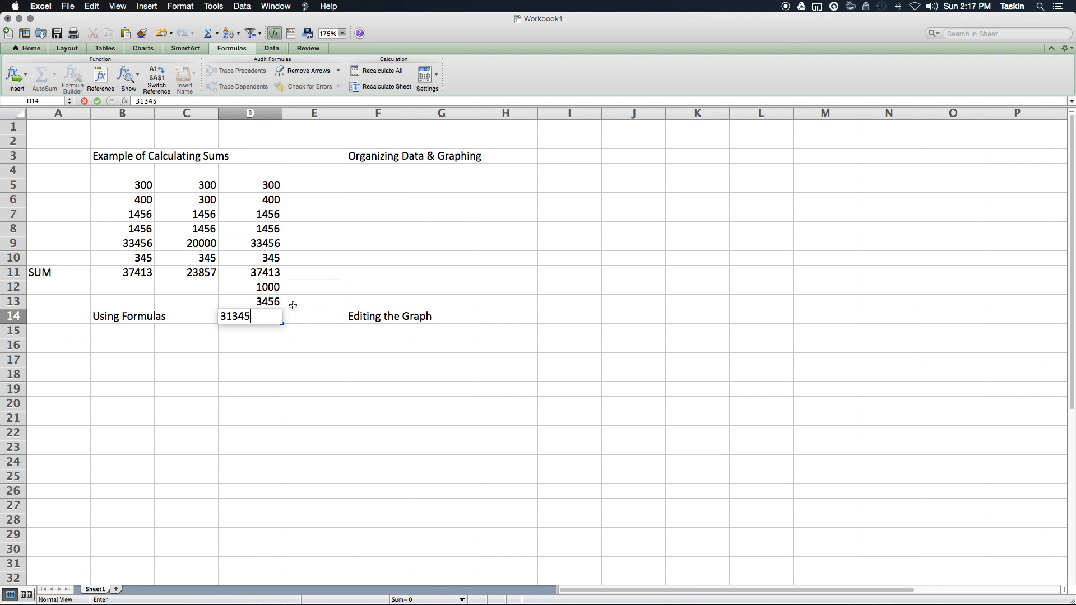
key("Return")
left_click(277, 273)
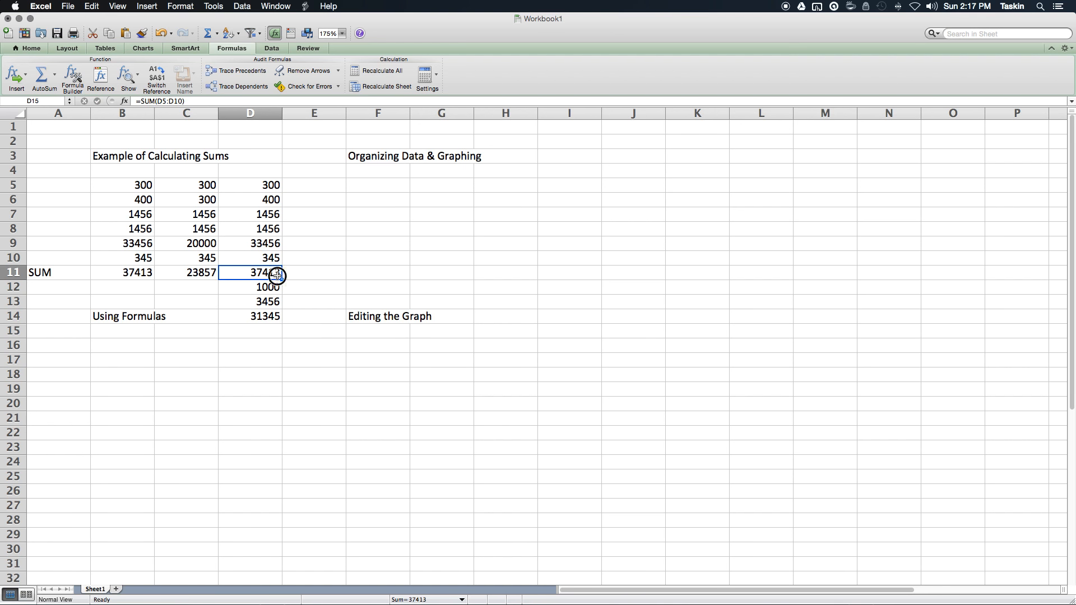
left_click(274, 405)
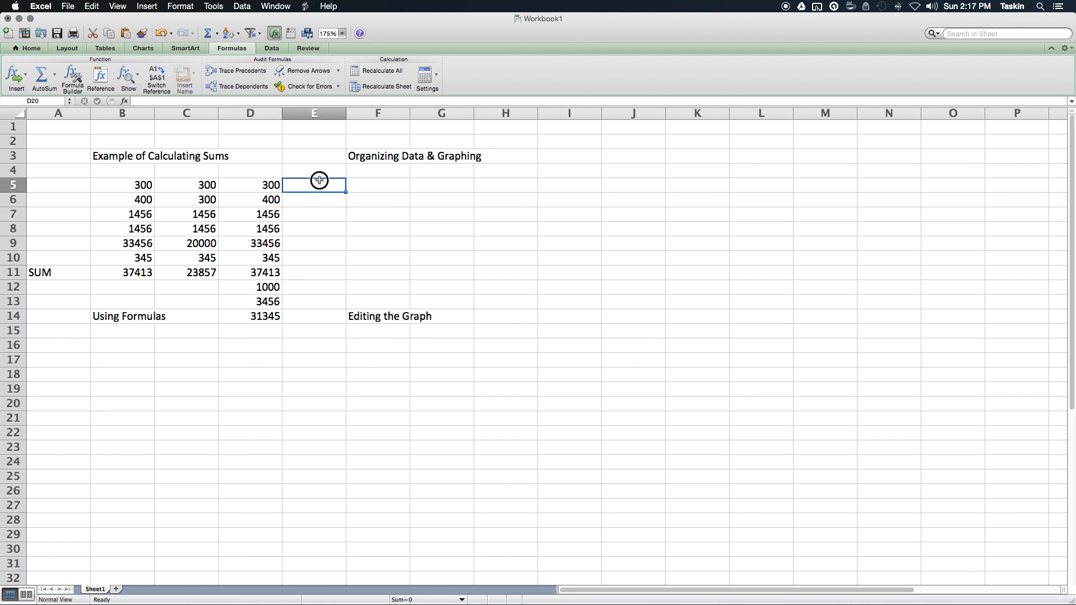
left_click(318, 184)
left_click(307, 278)
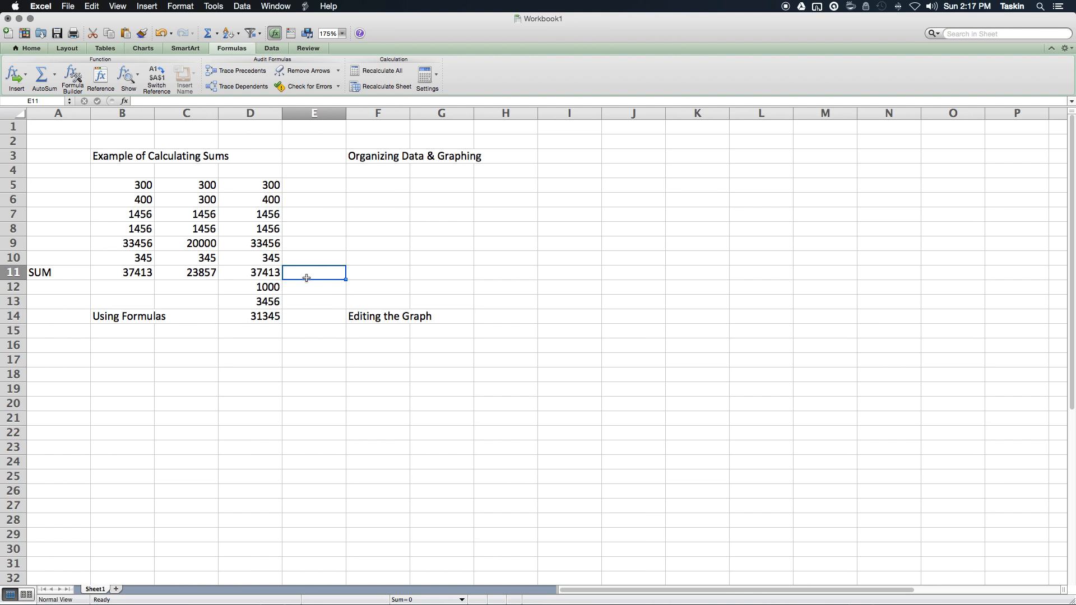
left_click(310, 300)
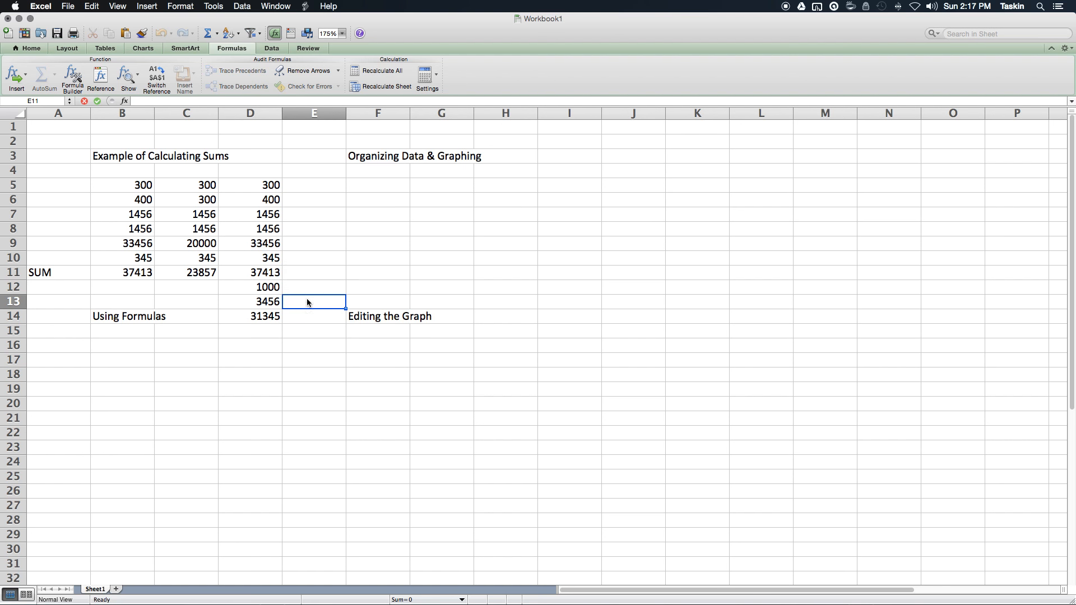
left_click(316, 271)
Step: Remove the total from cell D11 and move the values in D12:D14 up one row to start at D11
left_click(263, 274)
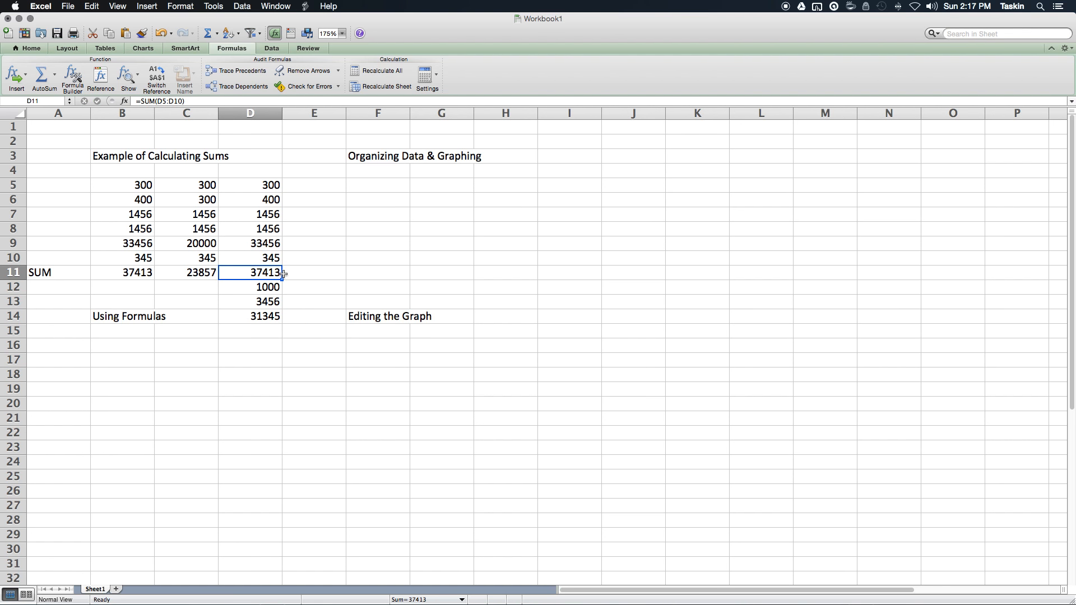
key("BackSpace")
key("Down")
key("Down")
key("Down")
key("shift+Up")
key("shift+Up")
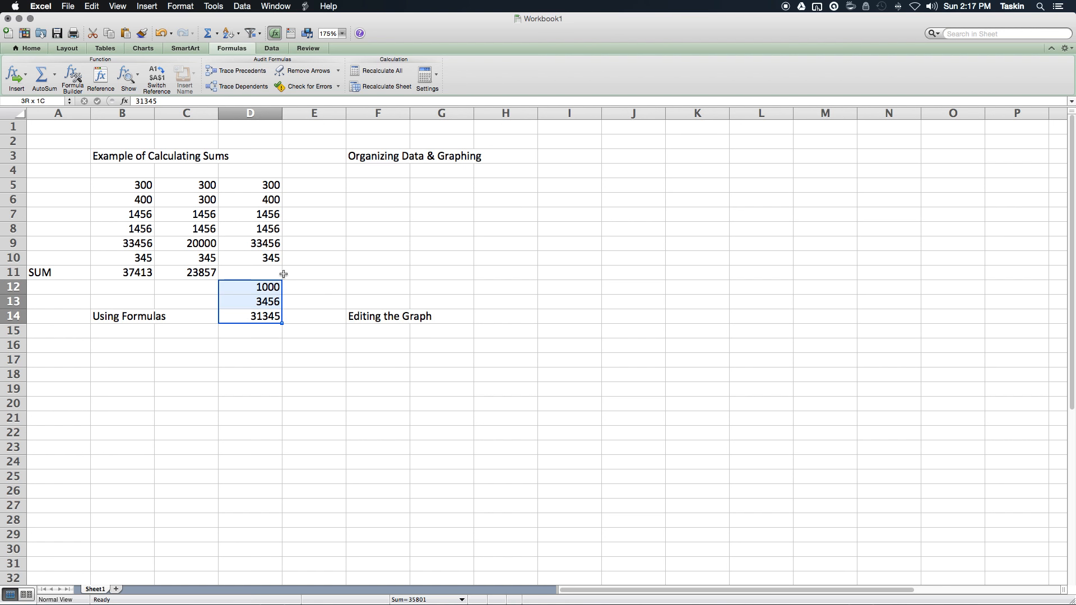
key("super+c")
key("Up")
key("Up")
key("Up")
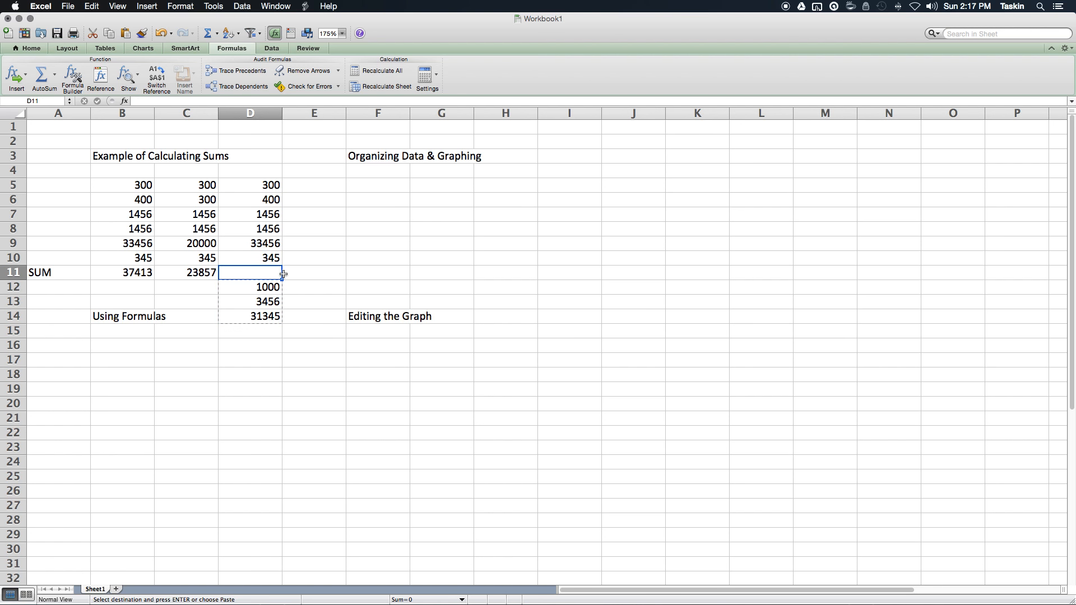
key("Return")
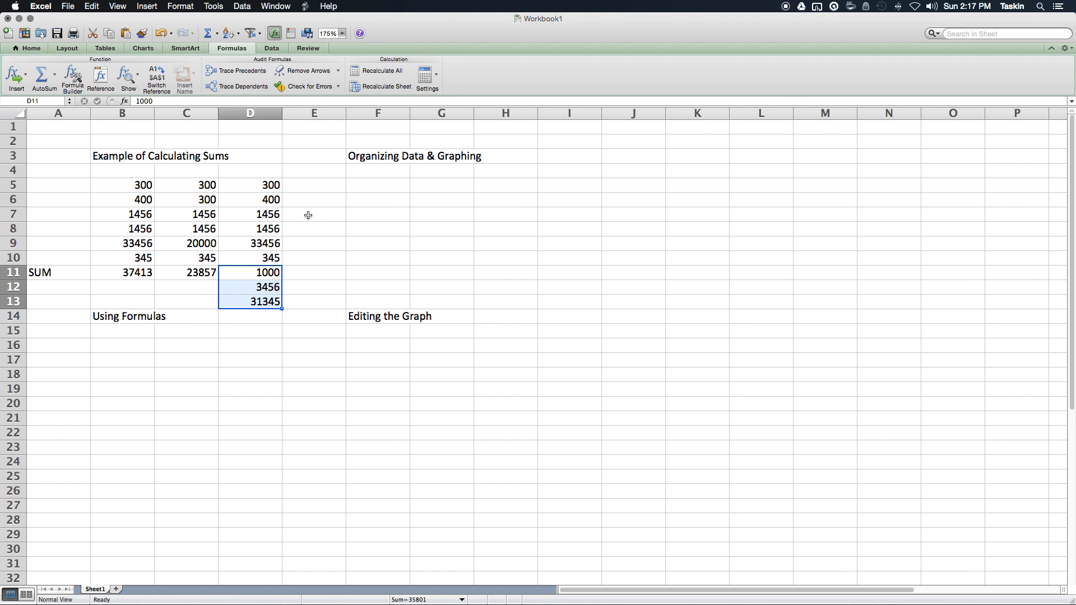
Step: Enter the label "SUM" in cell E5, beside the first value of column D
left_click(310, 185)
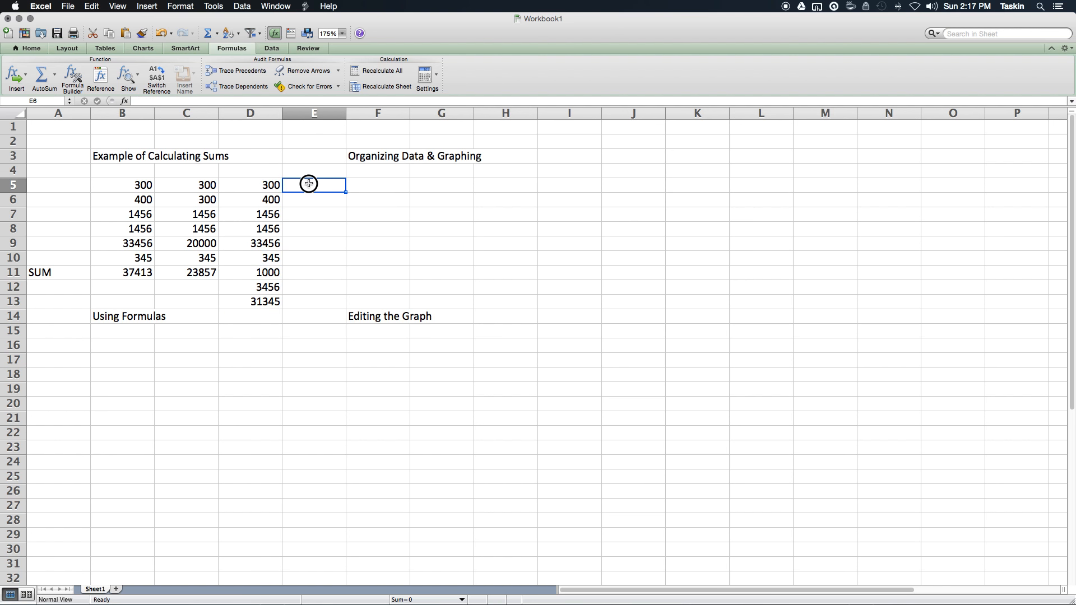
type("SUM")
key("Return")
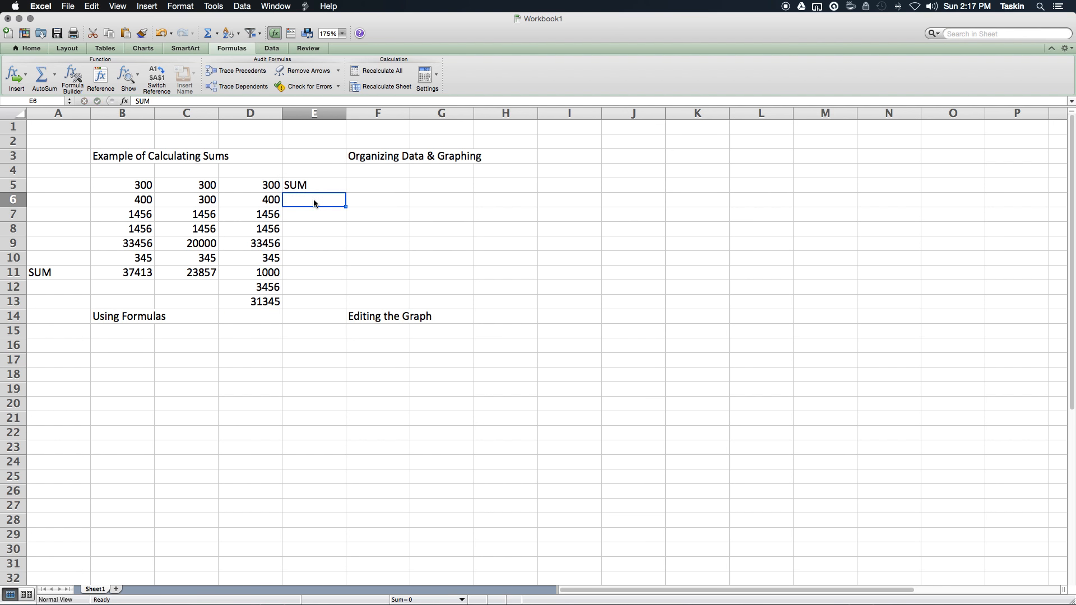
Step: Insert a blank column before column F, ahead of the "Organizing Data & Graphing" heading
left_click(378, 113)
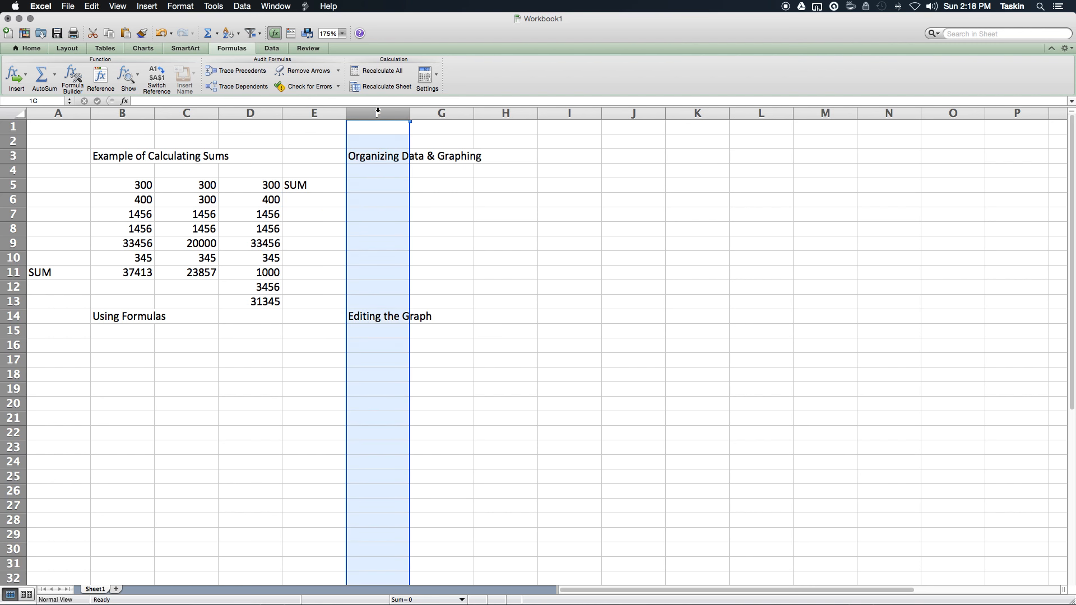
right_click(377, 110)
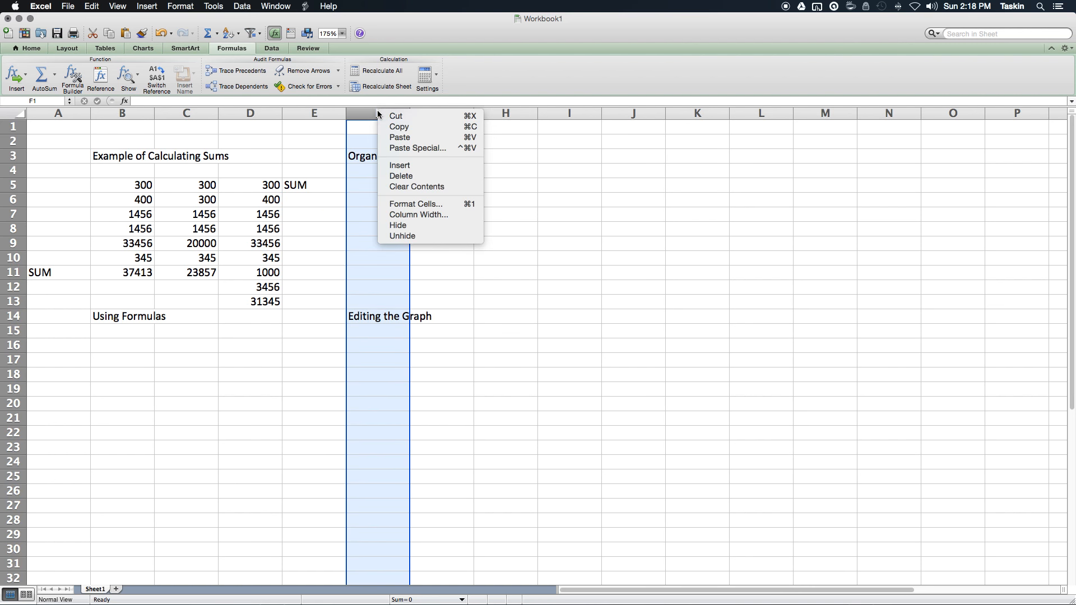
left_click(427, 163)
left_click(533, 268)
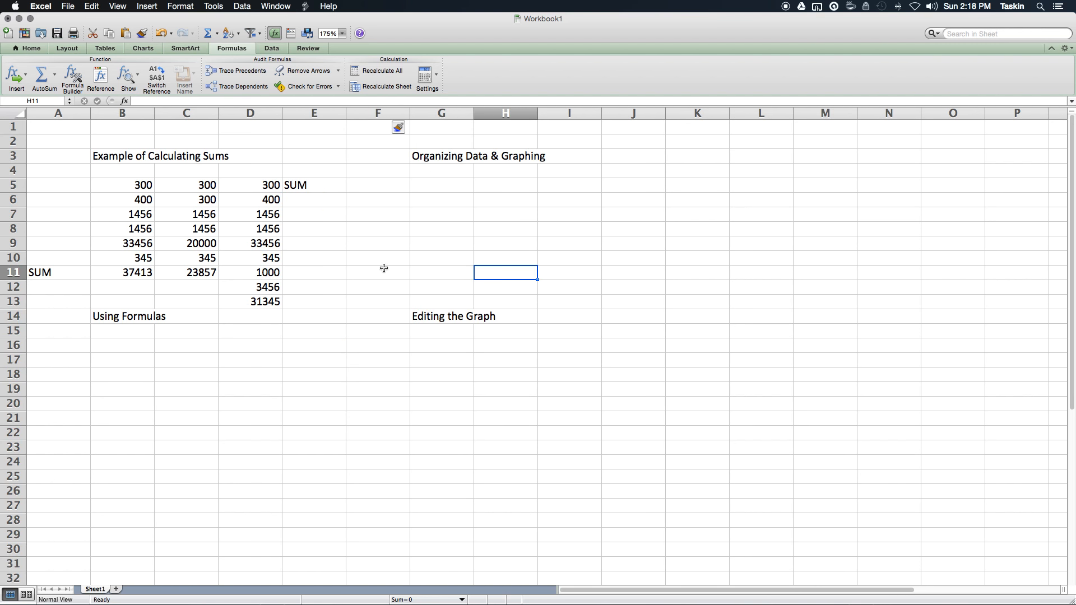
Step: Center the "SUM" label in cell E5
left_click(326, 189)
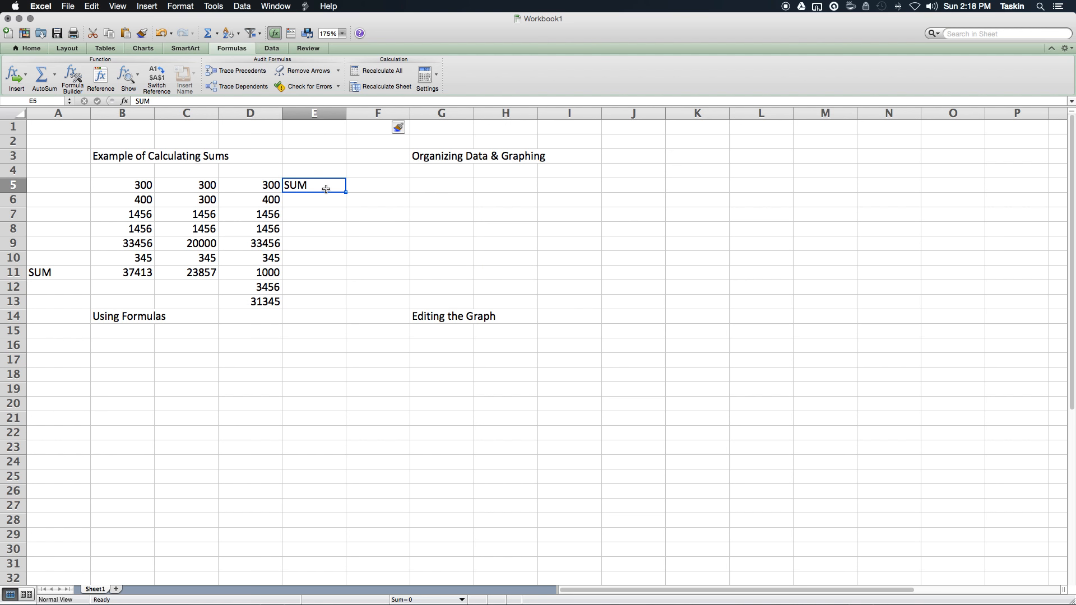
key("super+e")
left_click(332, 215)
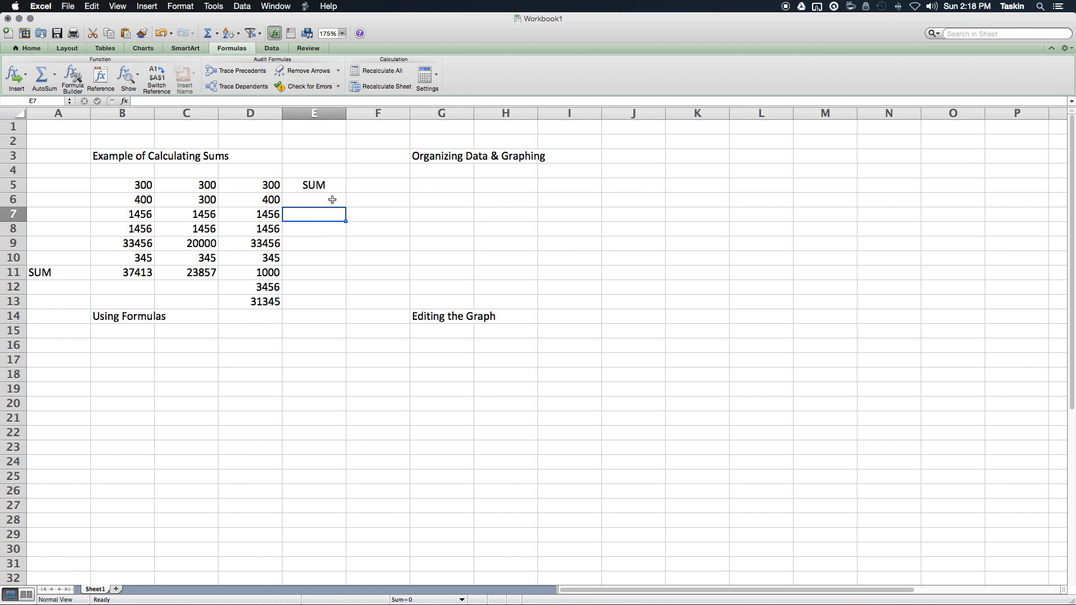
Step: Enter the formula =SUM(D:D) in cell E6, below the SUM label, to total the whole of column D
double_click(332, 199)
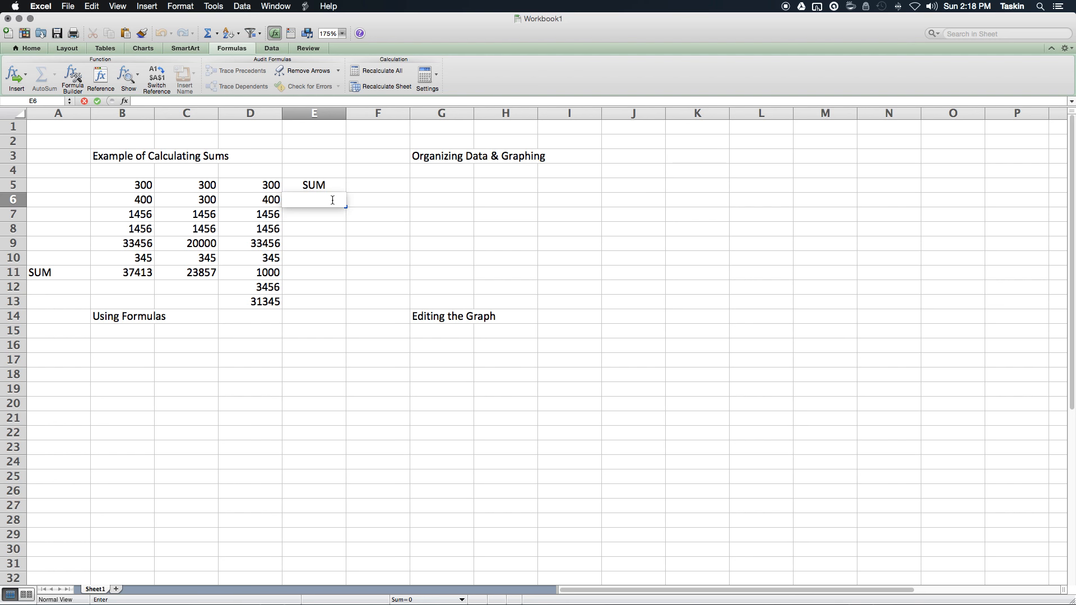
type("=(SUM")
key("Return")
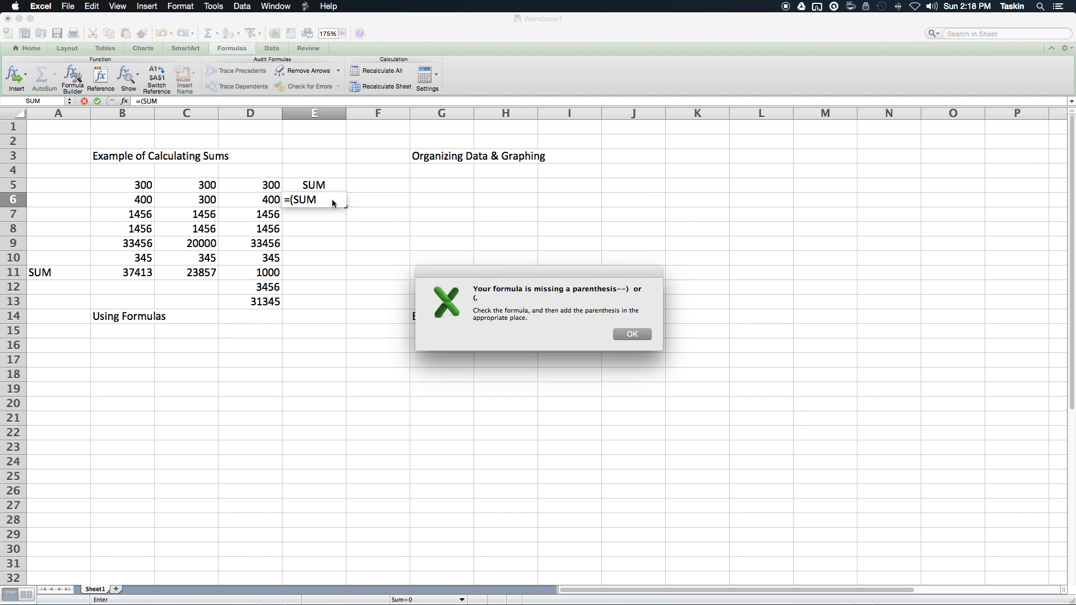
key("Return")
key("BackSpace")
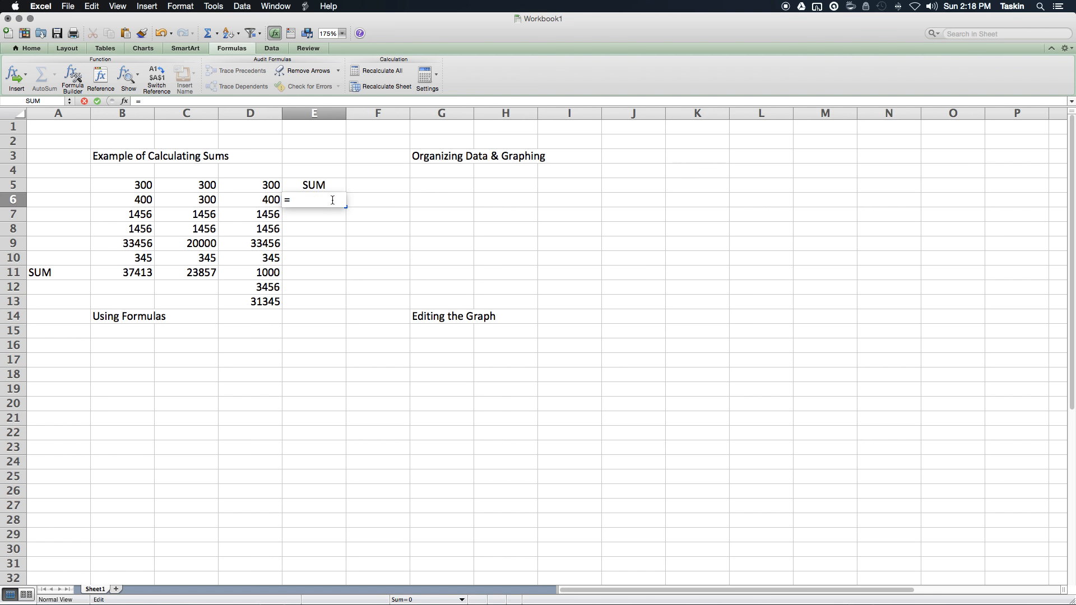
type("SUM(")
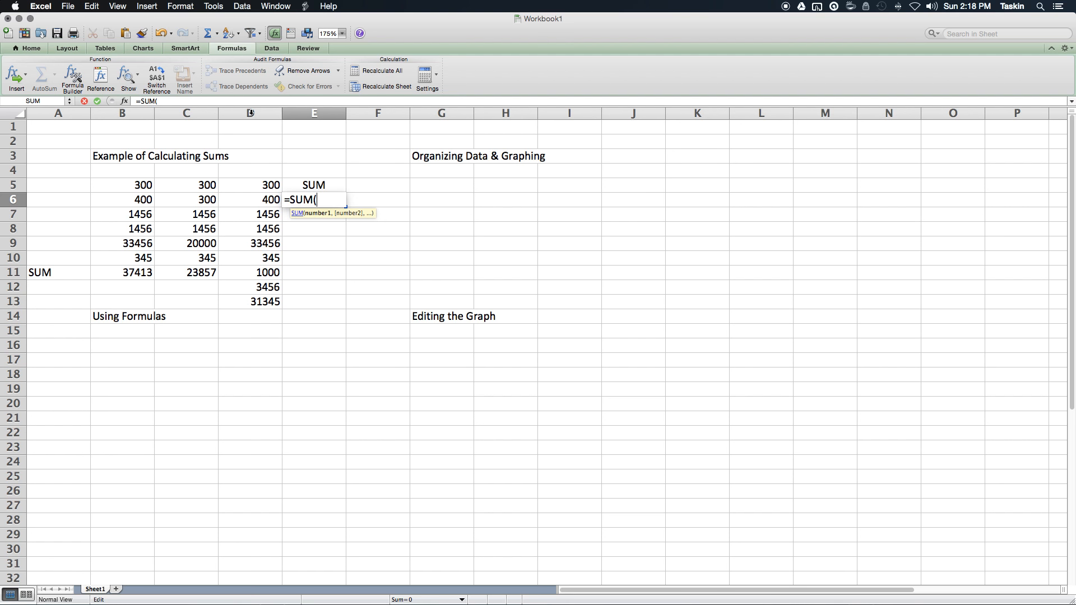
left_click(251, 112)
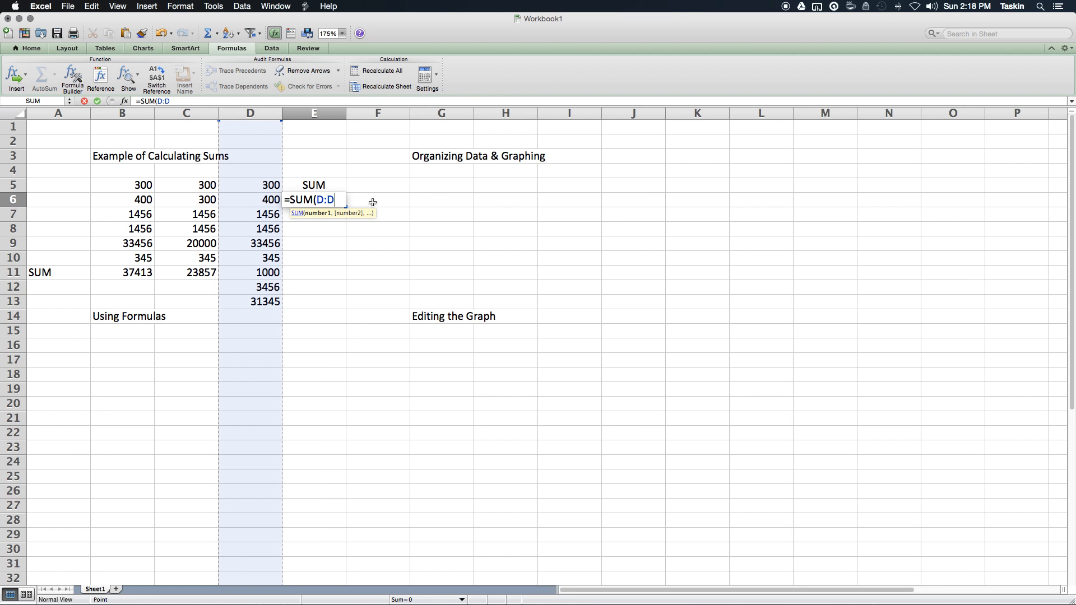
left_click(341, 200)
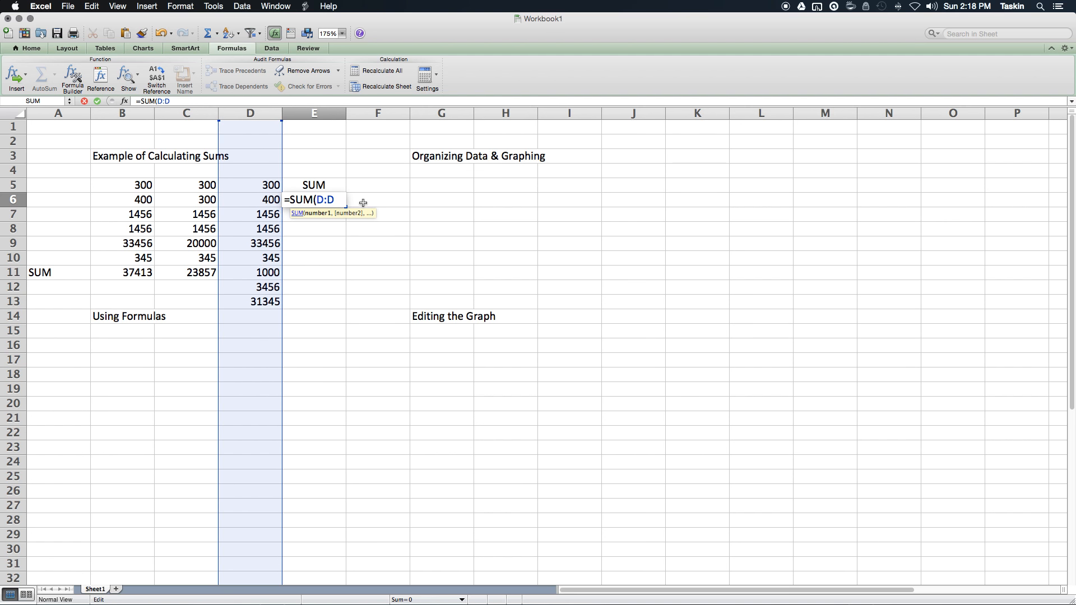
type(")")
key("Return")
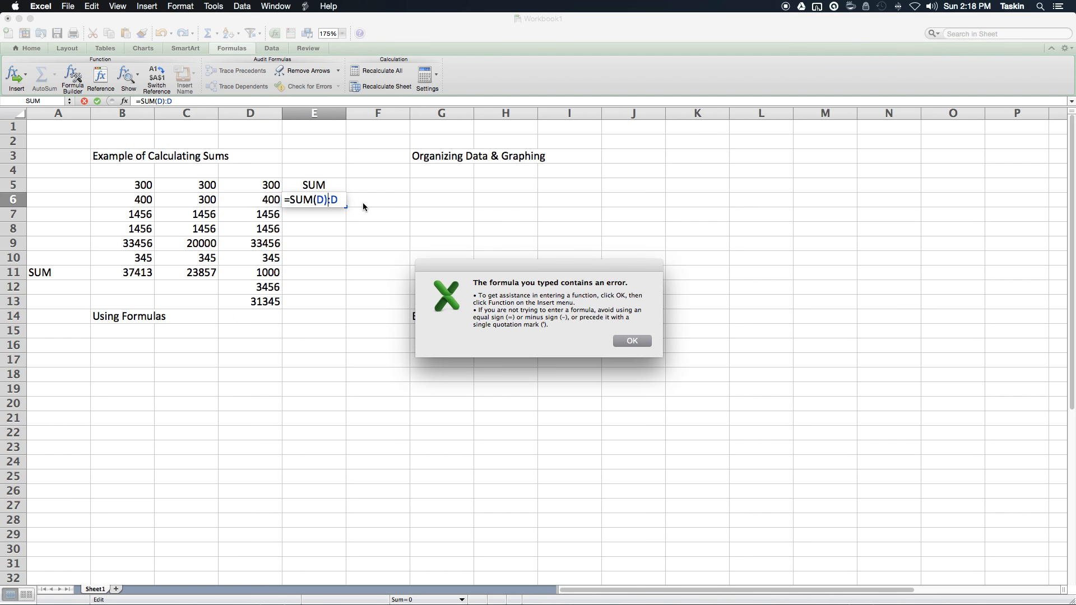
key("Return")
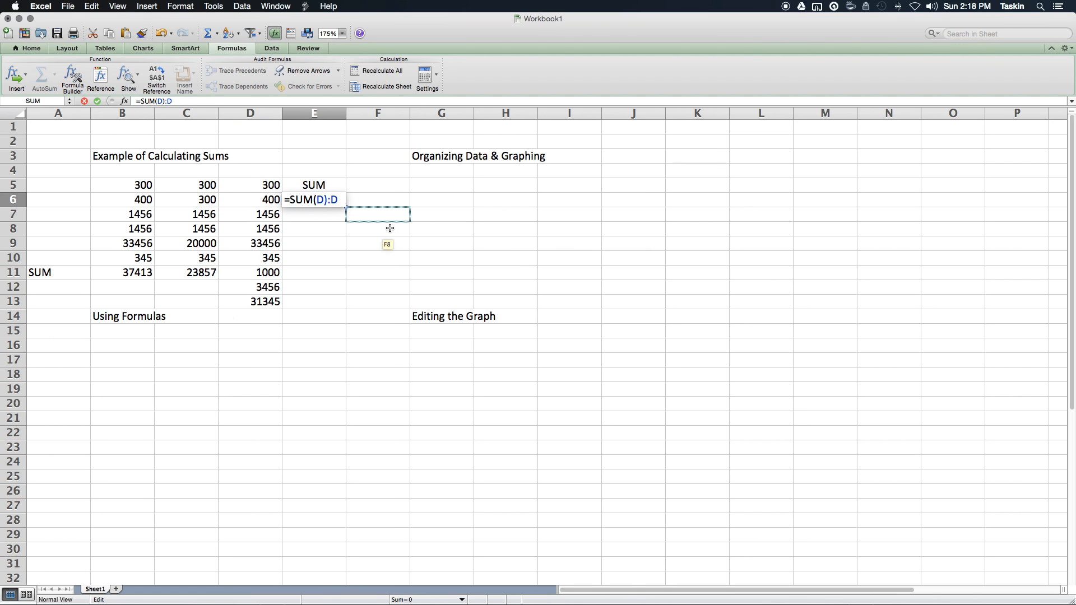
key("BackSpace")
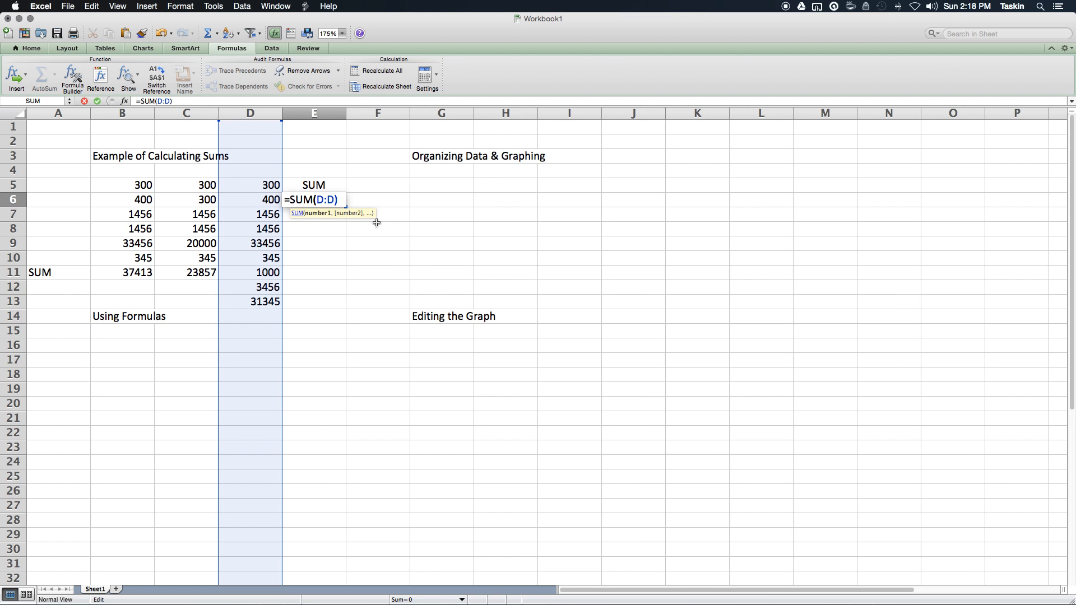
key("Return")
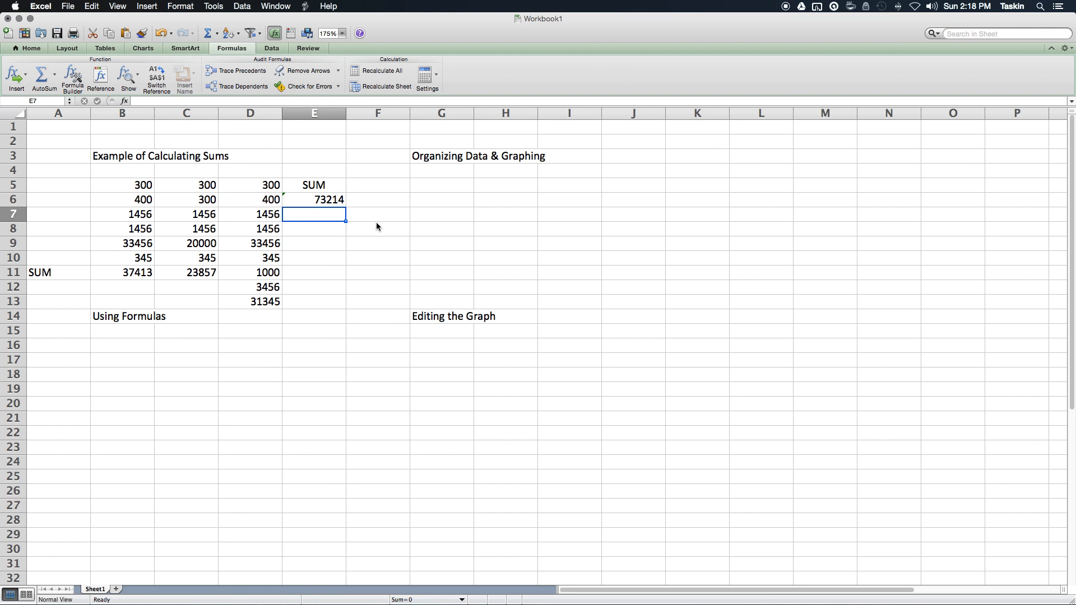
Step: Change the value in cell D9 to 20000
left_click(269, 313)
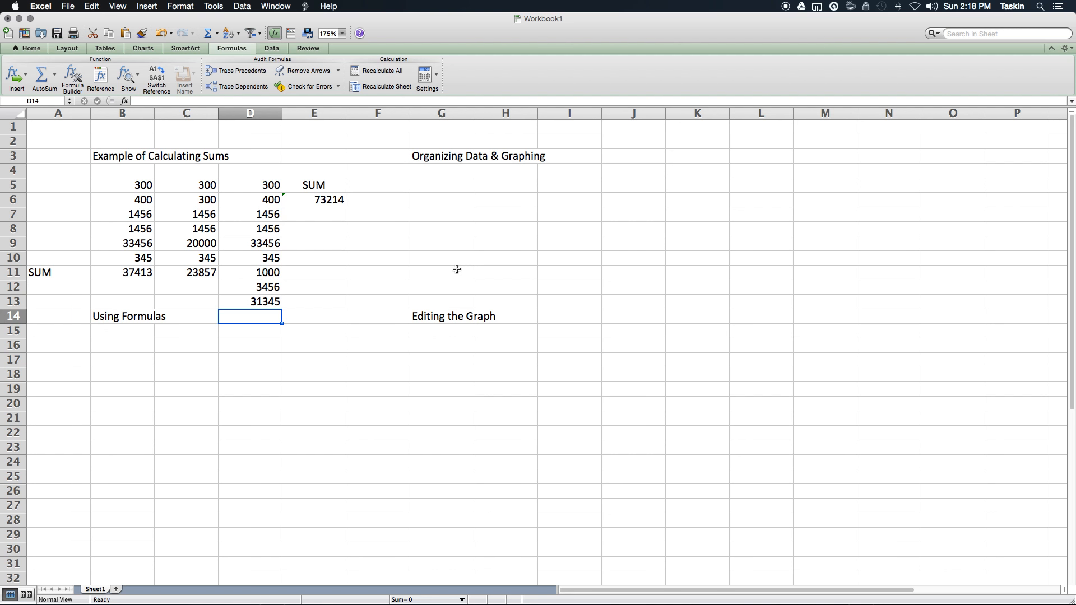
key("Up")
key("Up")
key("Up")
key("Up")
key("Up")
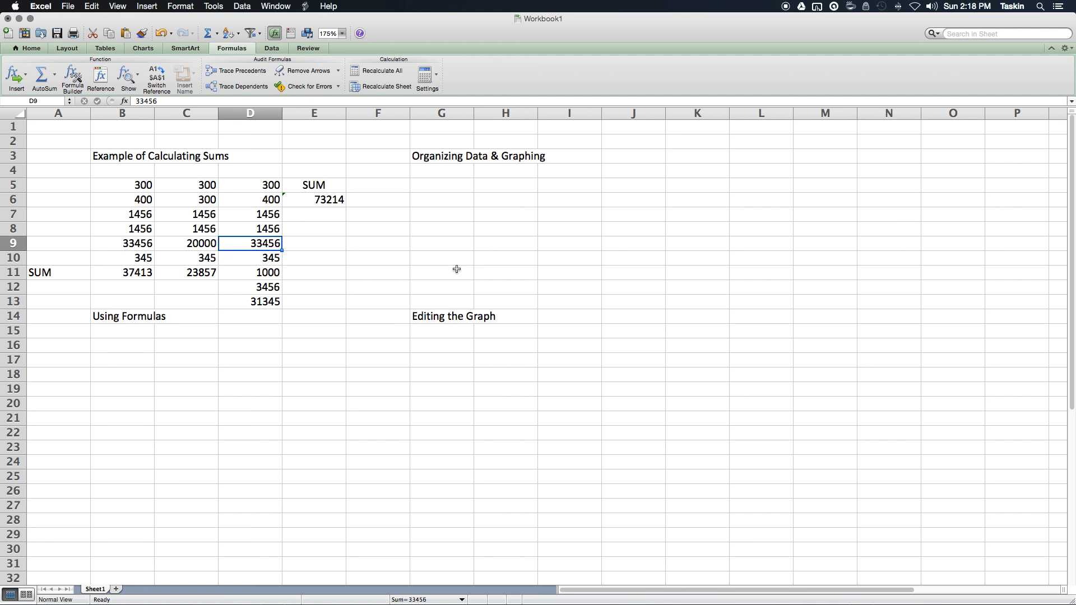
type("20000")
key("Return")
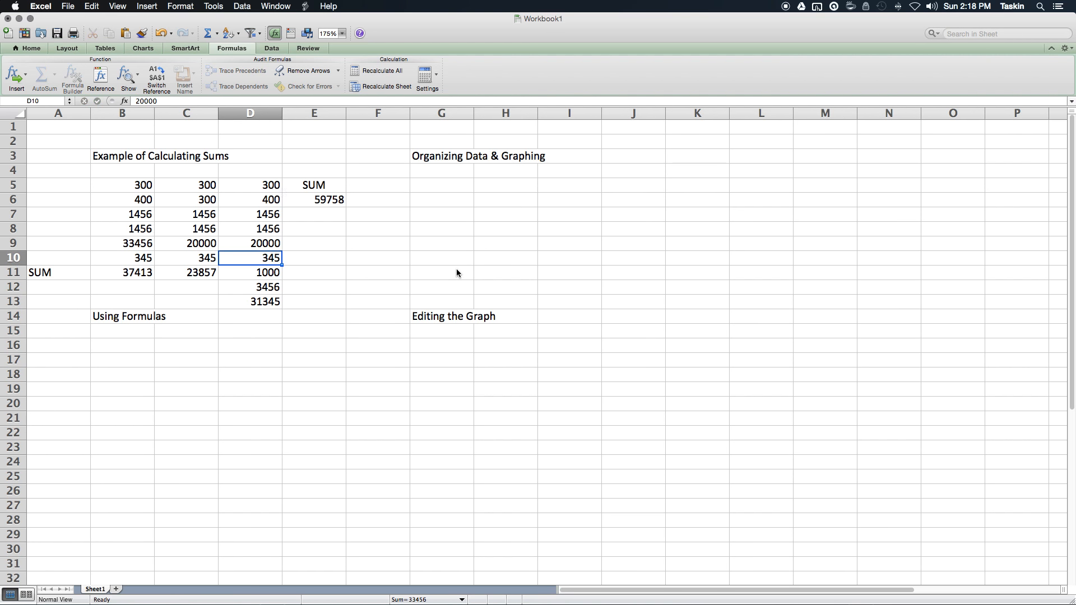
Step: Enter the values 4345 and 11234 in cells D14 and D15, directly below the existing column D data
key("Right")
key("Up")
key("Up")
key("Up")
key("Up")
key("Down")
key("Down")
key("Down")
key("Down")
key("Down")
key("Down")
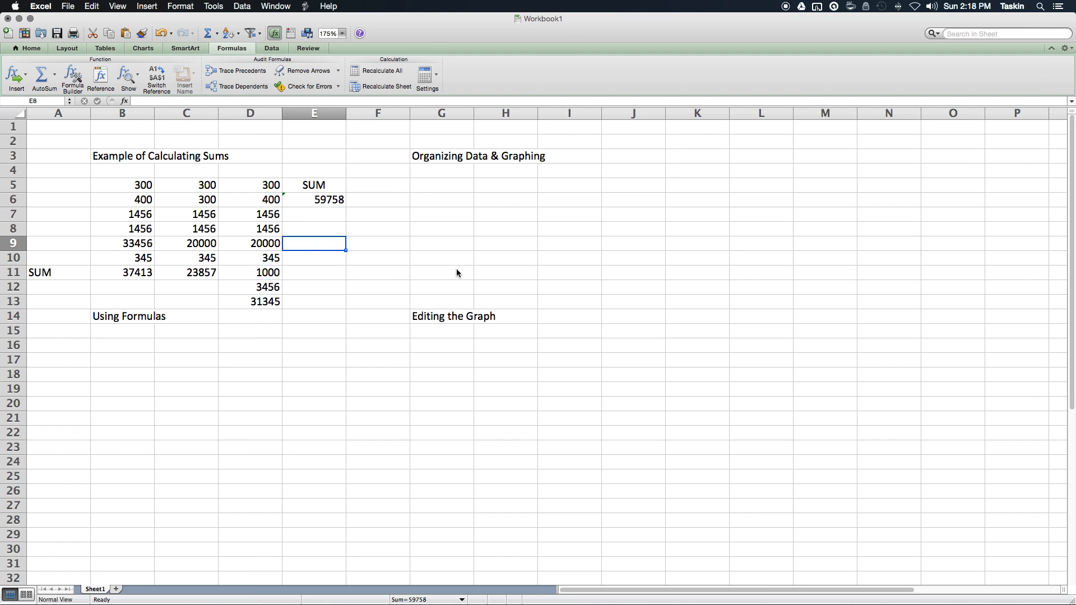
key("Down")
key("Down")
key("Left")
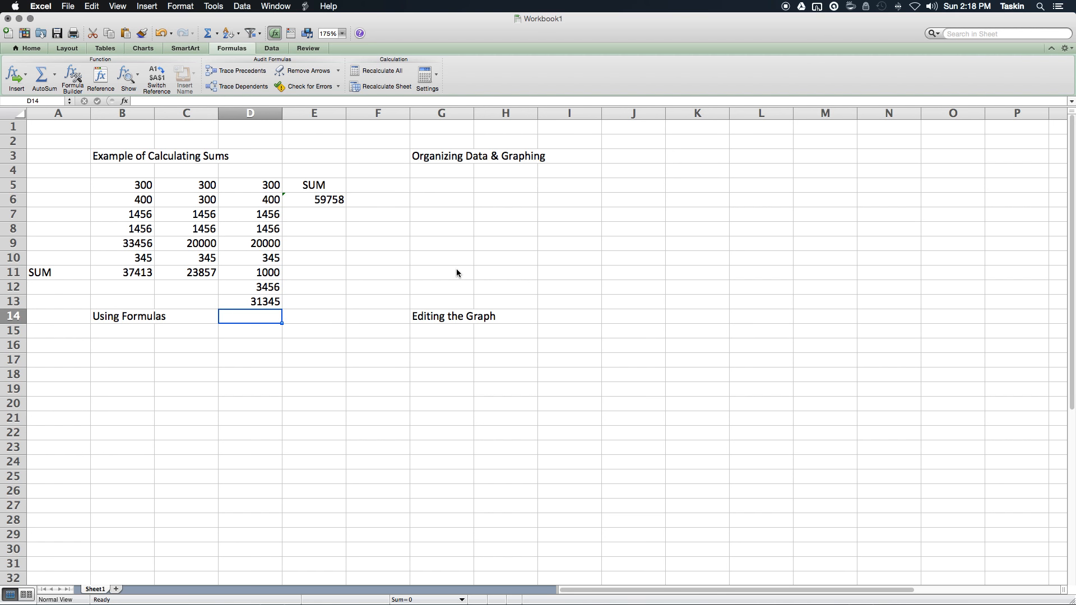
type("43")
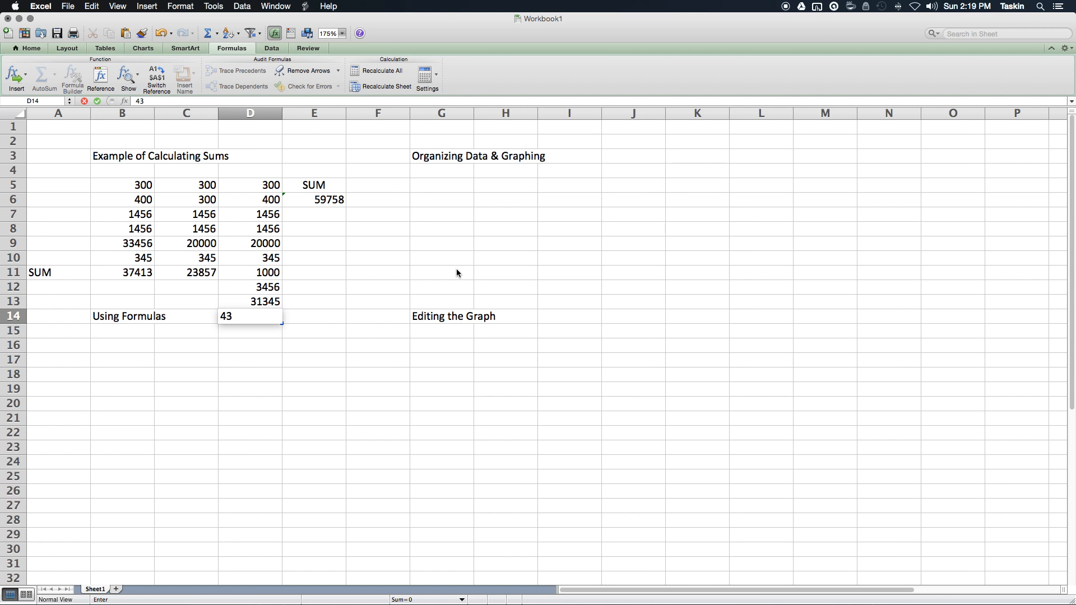
type("45")
key("Return")
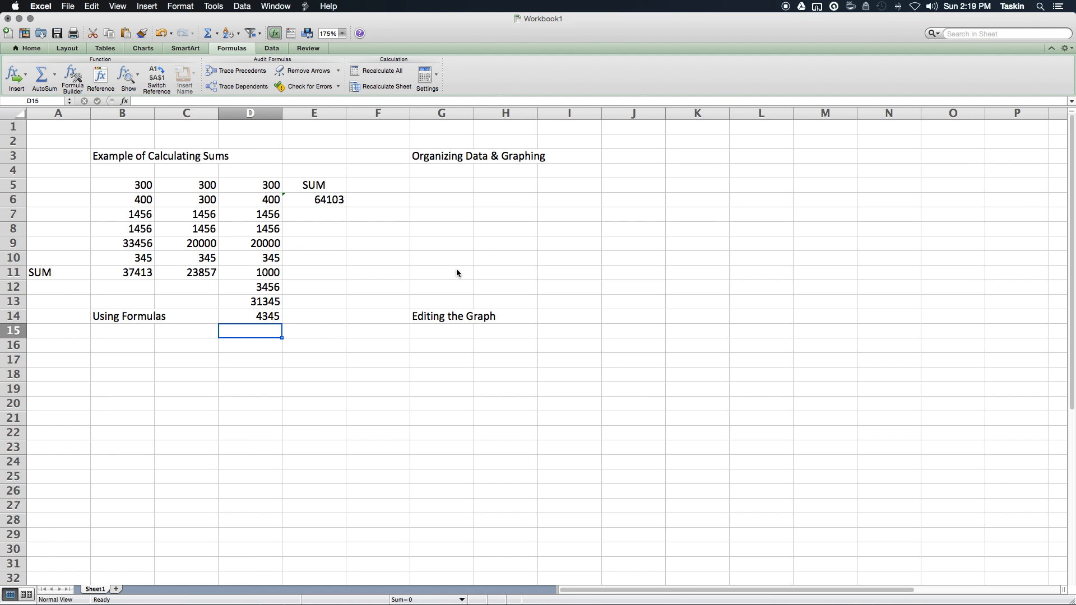
type("11234")
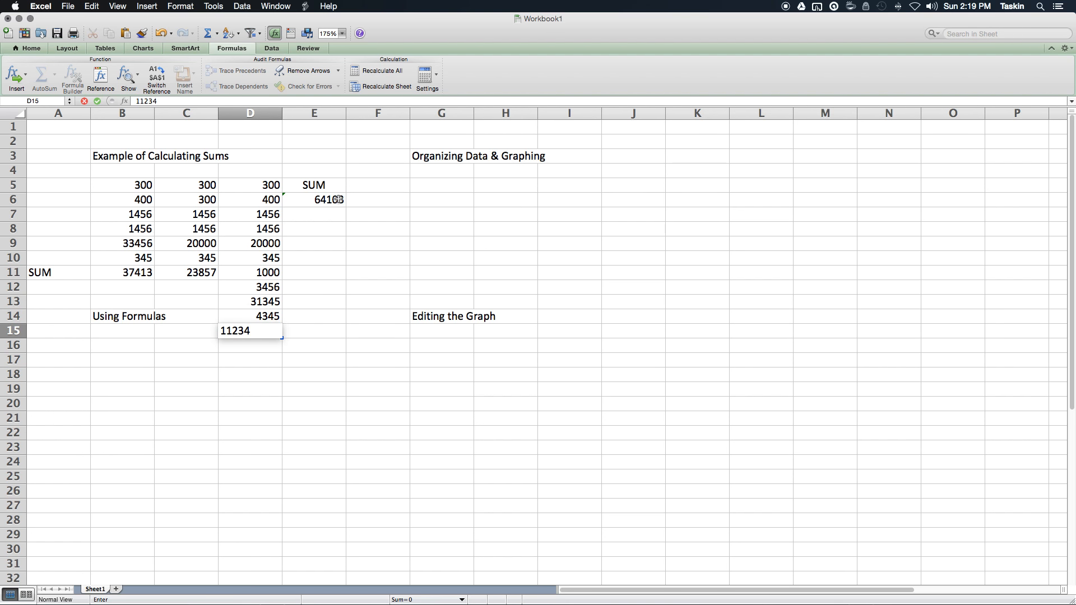
key("Return")
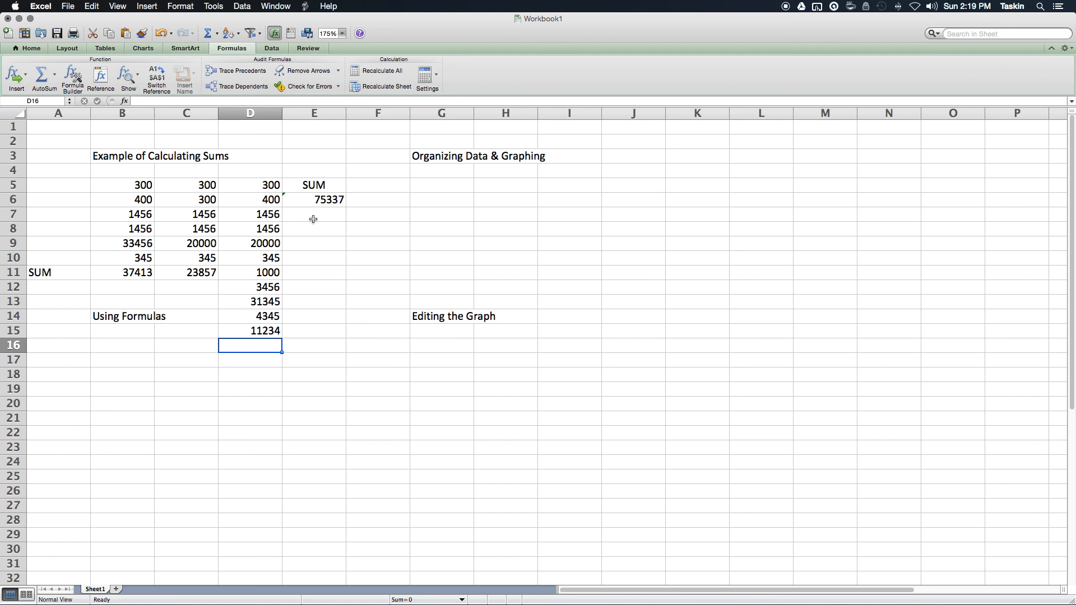
Step: Inspect the formulas in cells E6 and C11 to compare the ranges they add up
double_click(336, 199)
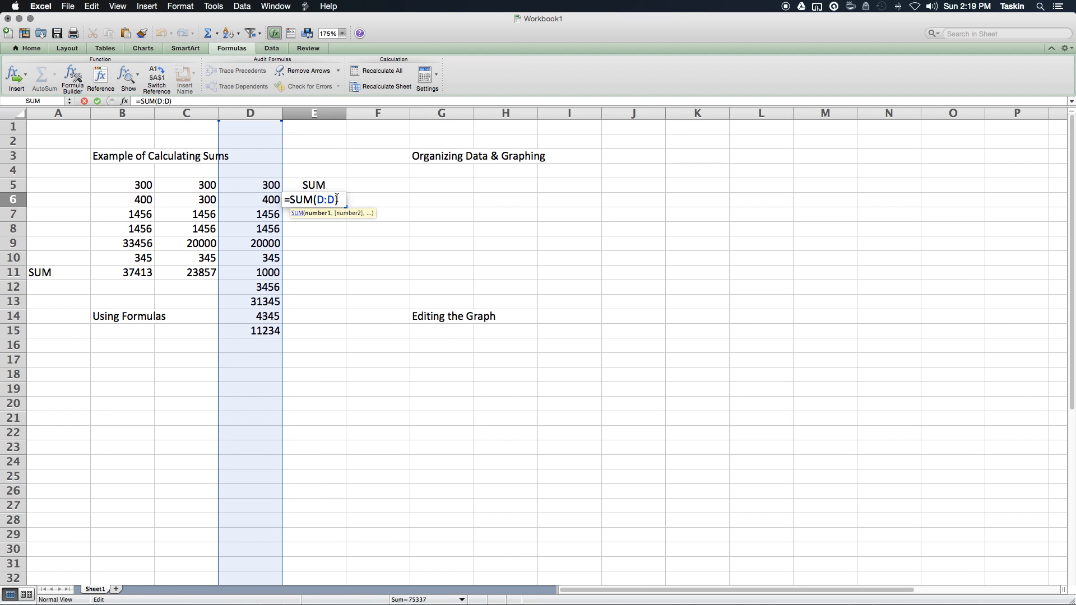
key("Return")
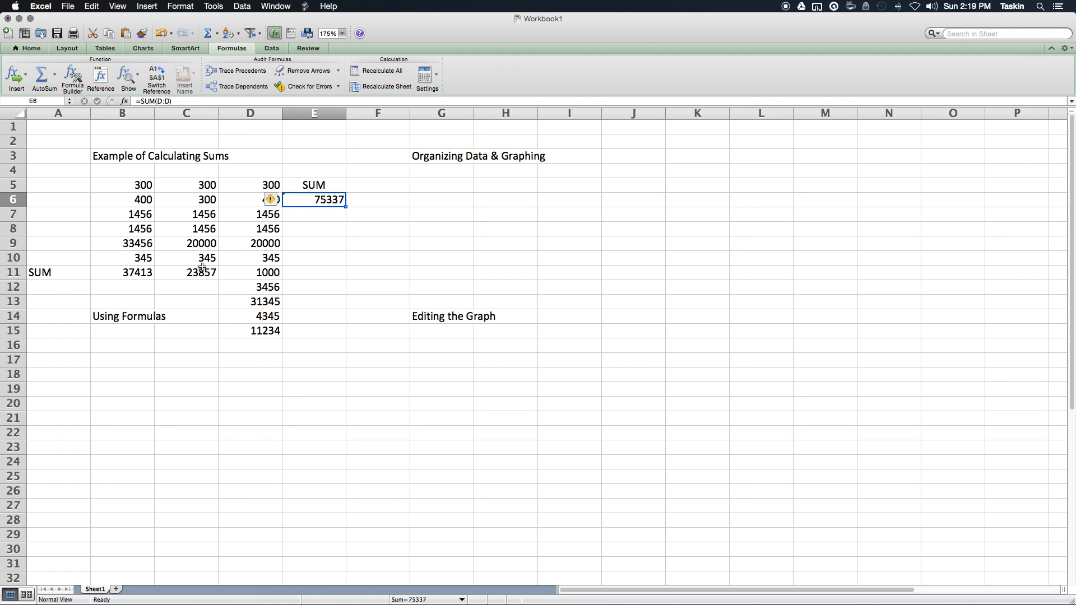
left_click(196, 274)
key("super+shift+t")
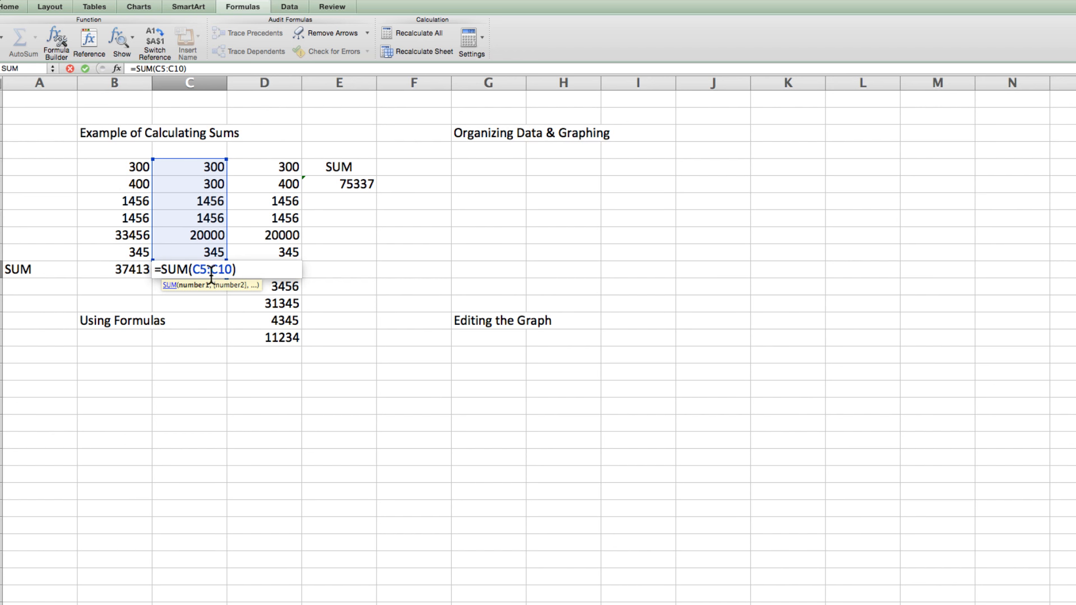
key("Return")
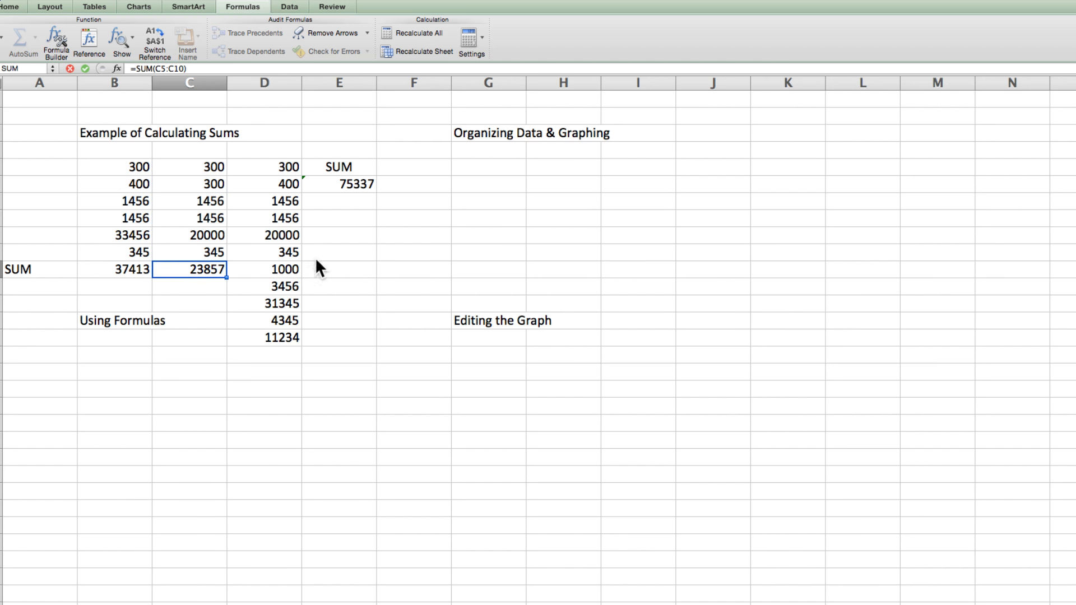
left_click(342, 234)
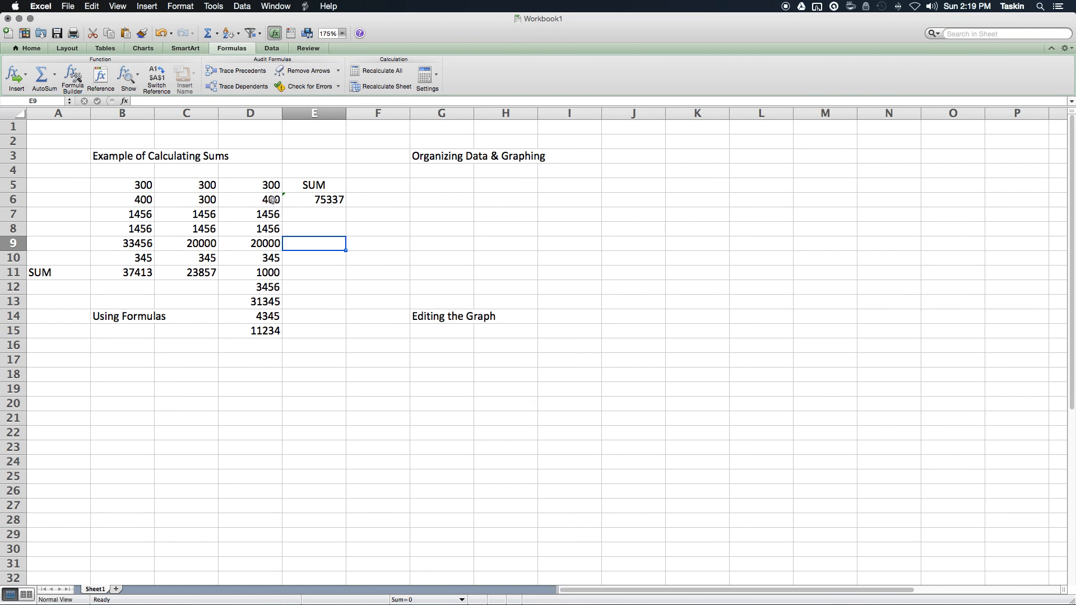
Step: Examine the column D entries from D5 downward and the formula in E6 that totals them
left_click_drag(270, 184, 269, 344)
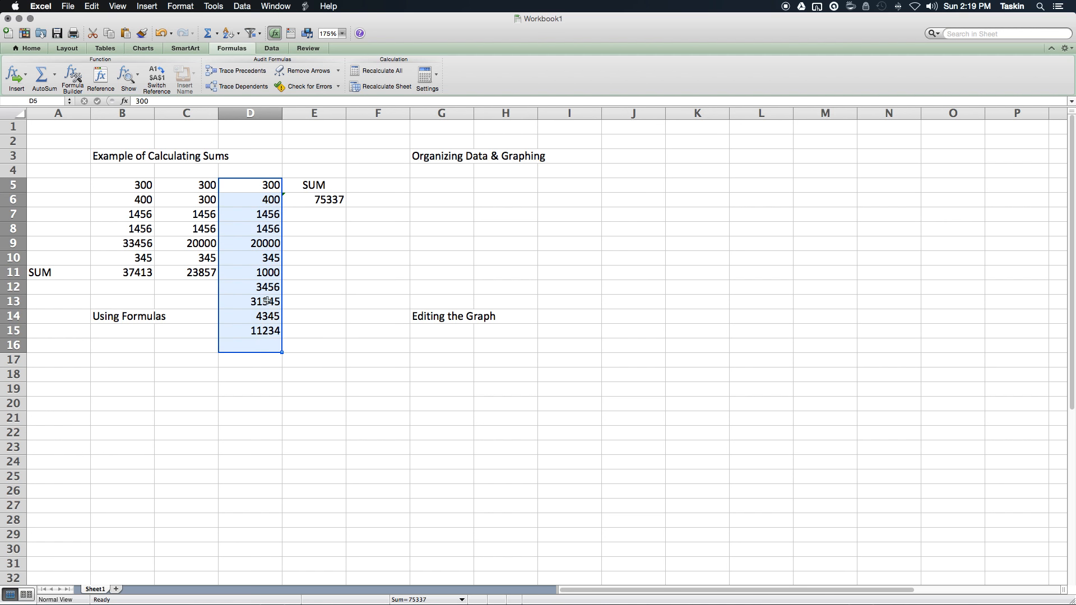
left_click(267, 289)
left_click(267, 185)
left_click(256, 301)
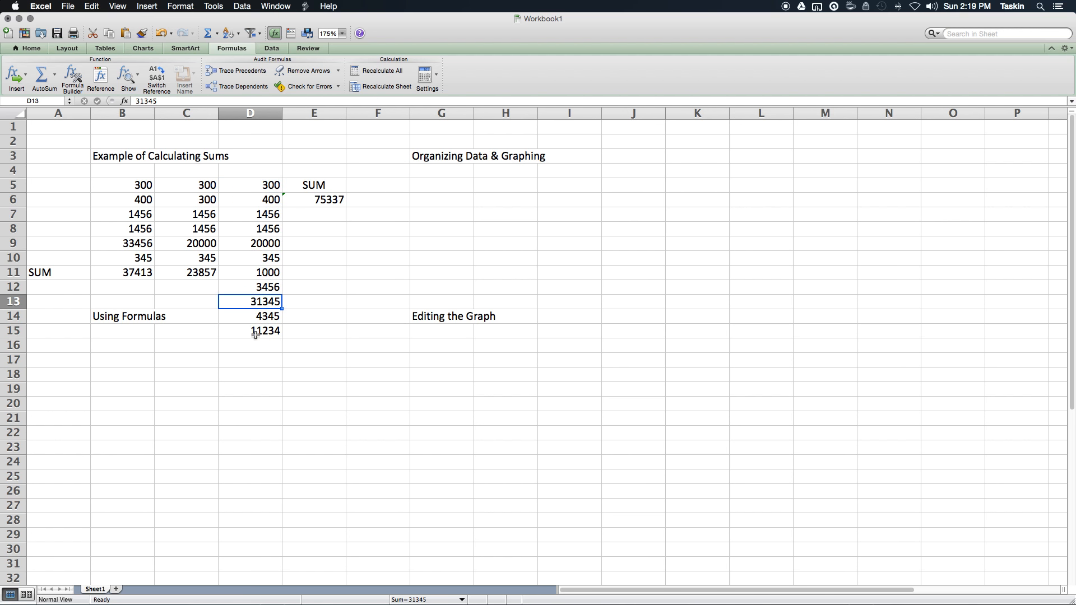
left_click(257, 328)
left_click(259, 257)
left_click(322, 199)
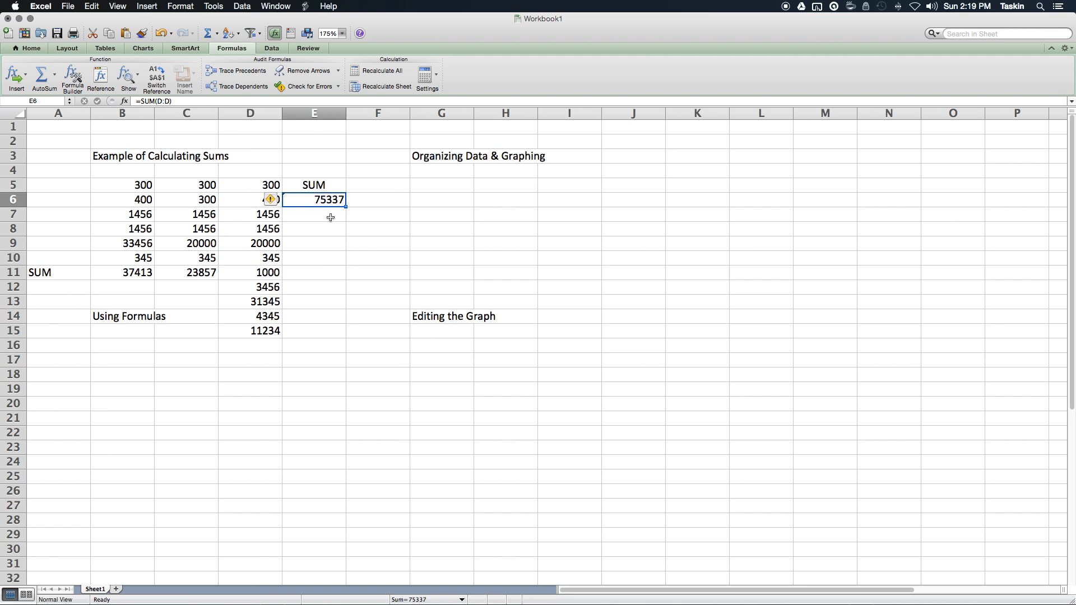
double_click(329, 200)
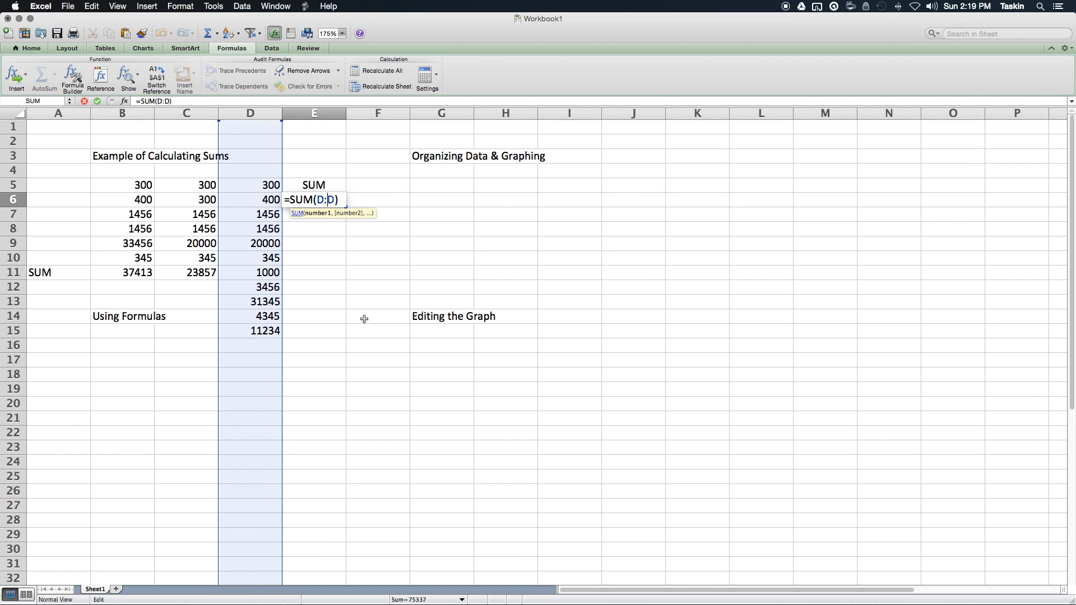
key("Return")
left_click(352, 303)
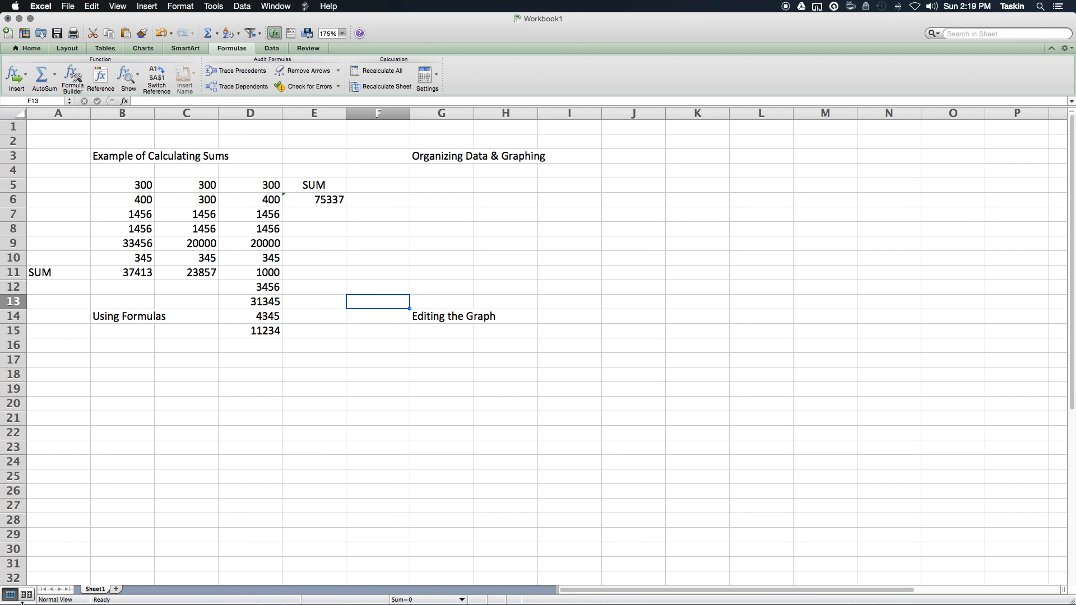
scroll(22, 603, "down", 1)
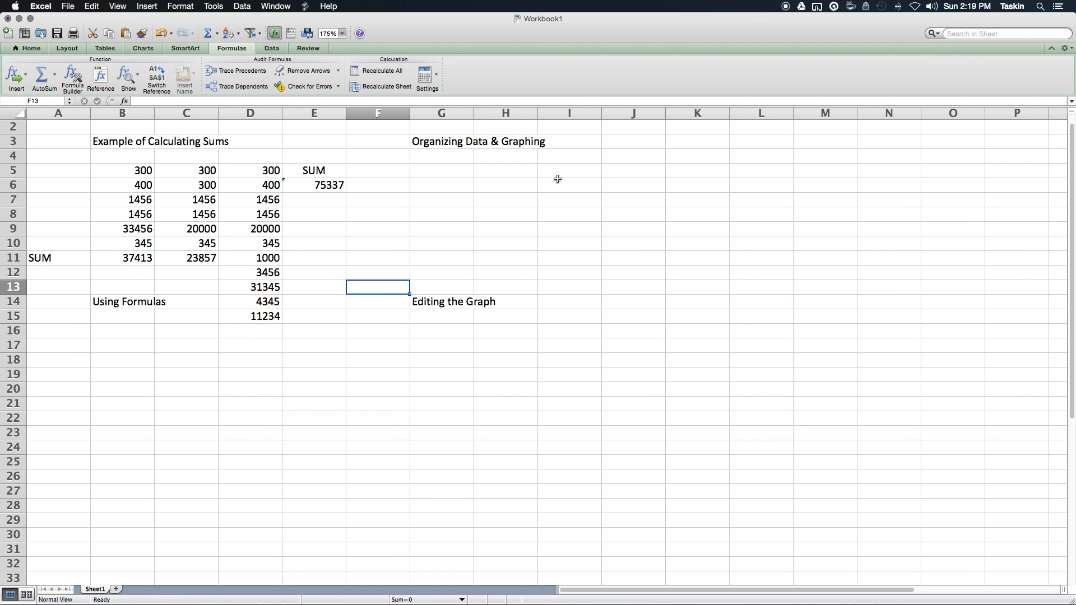
left_click(454, 175)
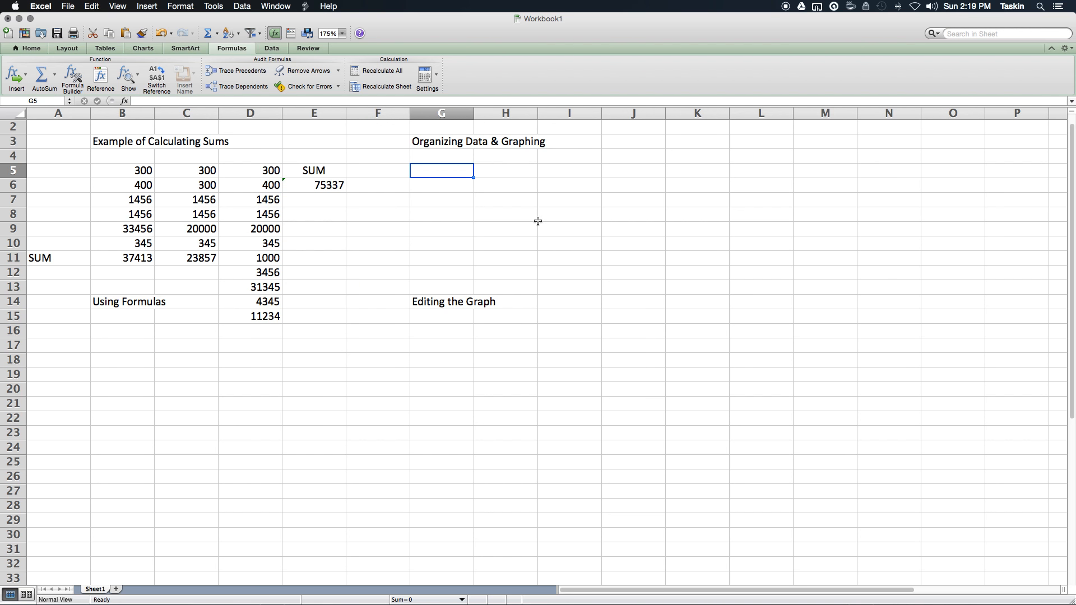
left_click(163, 305)
left_click(158, 311)
left_click(104, 303)
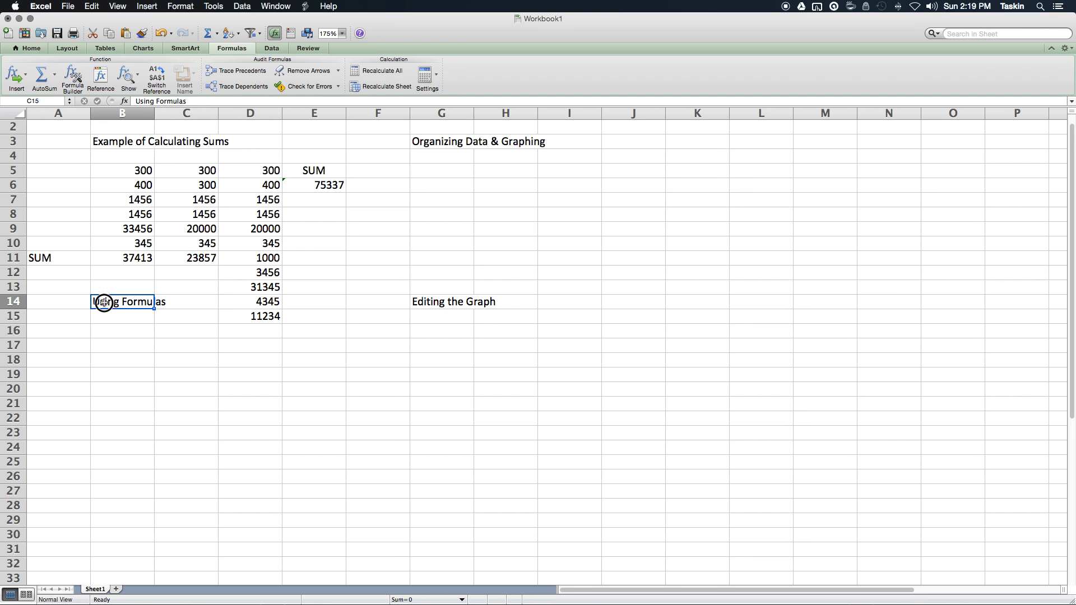
left_click_drag(281, 328, 284, 290)
left_click(249, 392)
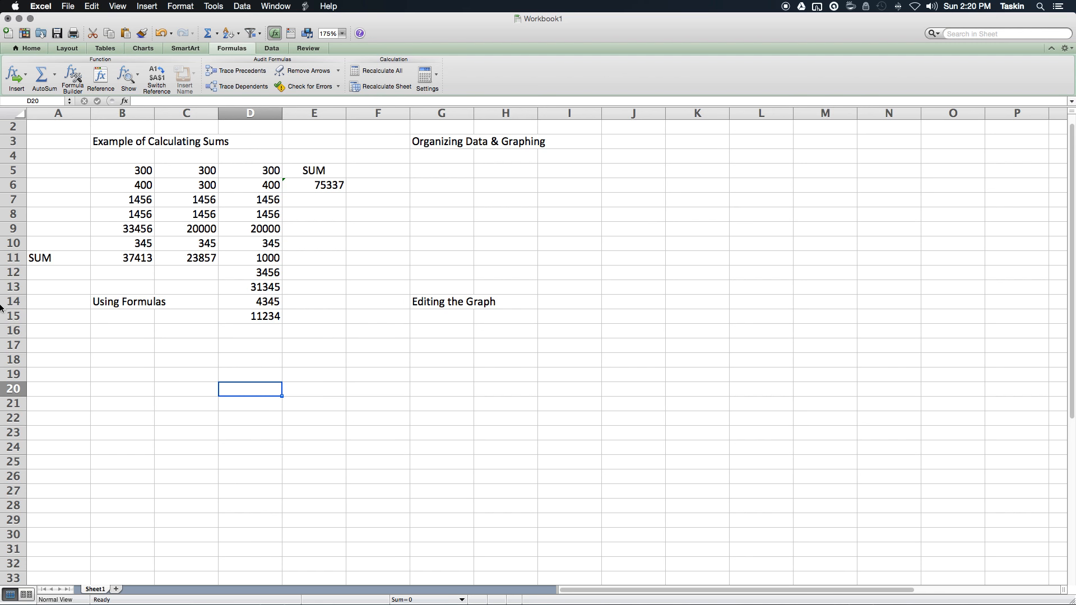
right_click(17, 331)
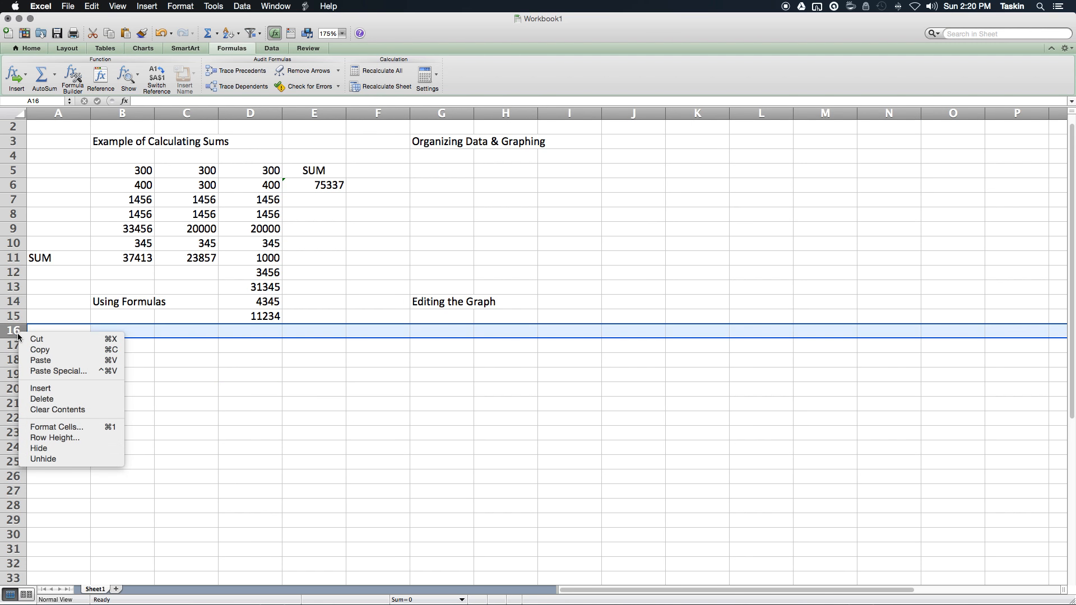
left_click(95, 393)
Step: Move the row 14 contents from Using Formulas through Editing the Graph, including the column D value, down to row 17
left_click_drag(141, 301, 508, 304)
left_click_drag(428, 307, 427, 351)
left_click(341, 390)
Step: Close the gap in the column D data by moving 11234 to D14 and 4345 to D15
left_click(274, 315)
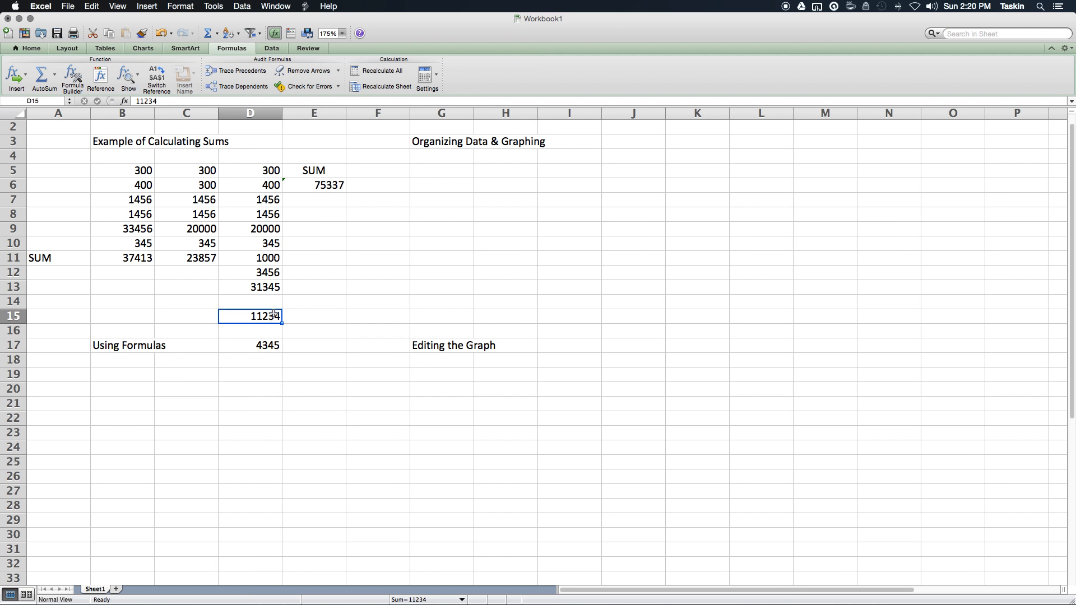
left_click_drag(273, 311, 271, 299)
left_click(273, 344)
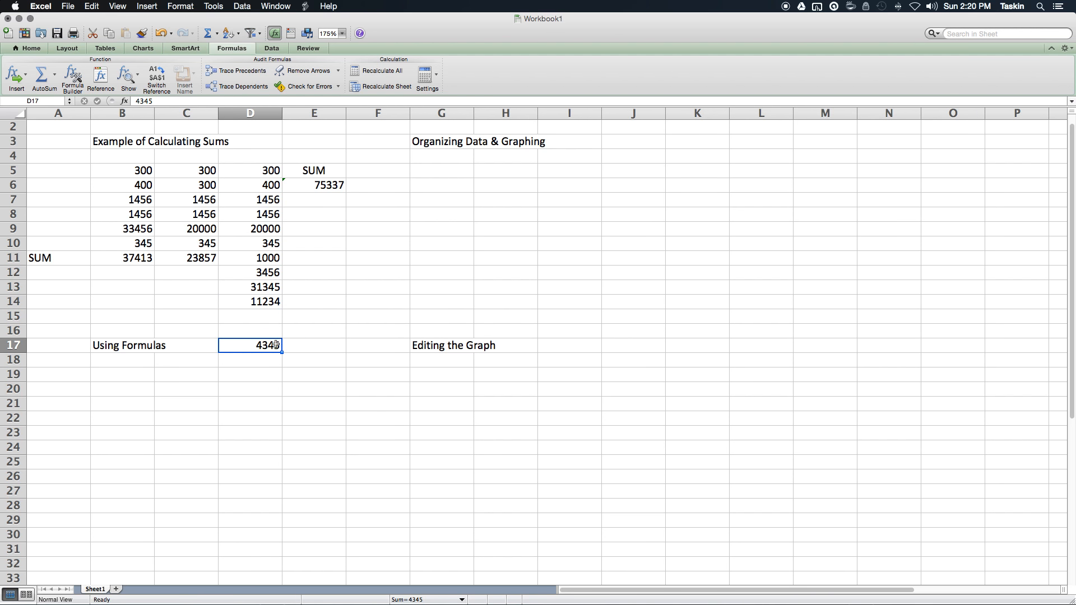
left_click_drag(273, 339, 274, 314)
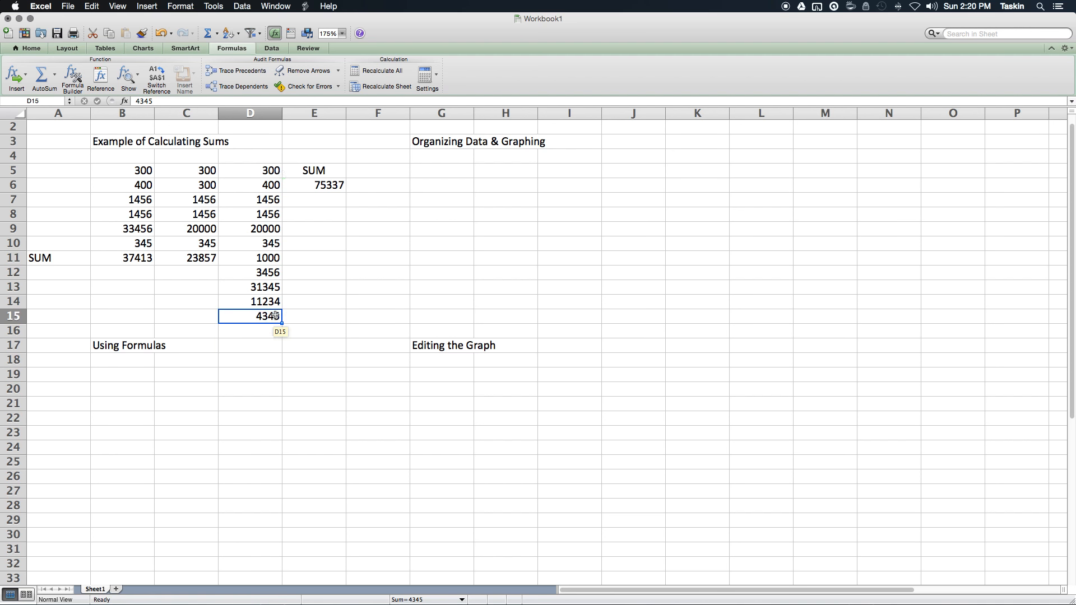
left_click(353, 311)
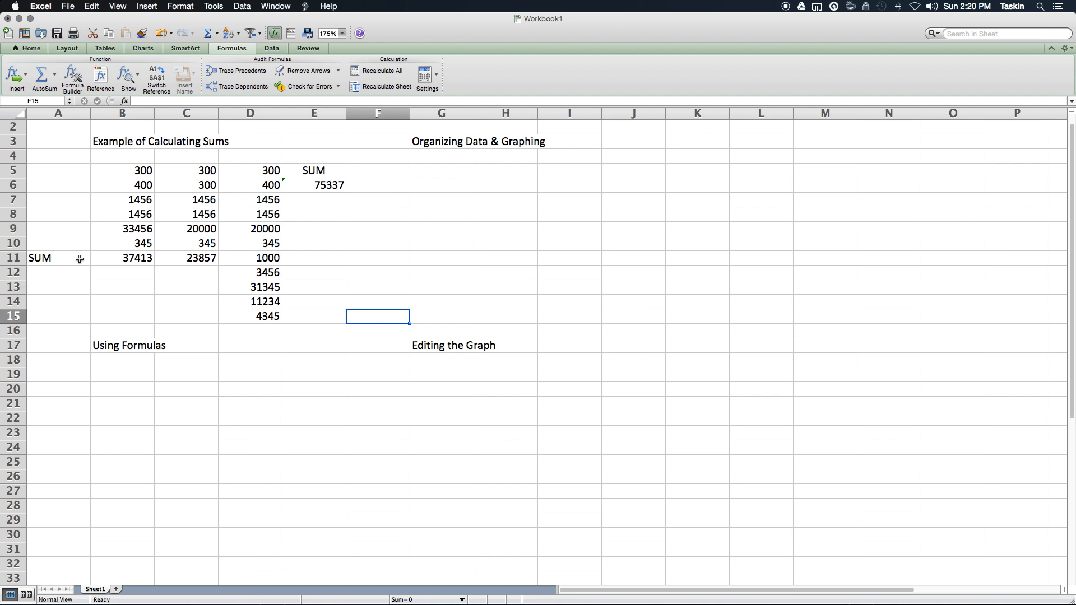
Step: Make the SUM label and totals in A11:C11 and the SUM label and total in E5:E6 bold
left_click_drag(60, 259, 210, 260)
key("super+b")
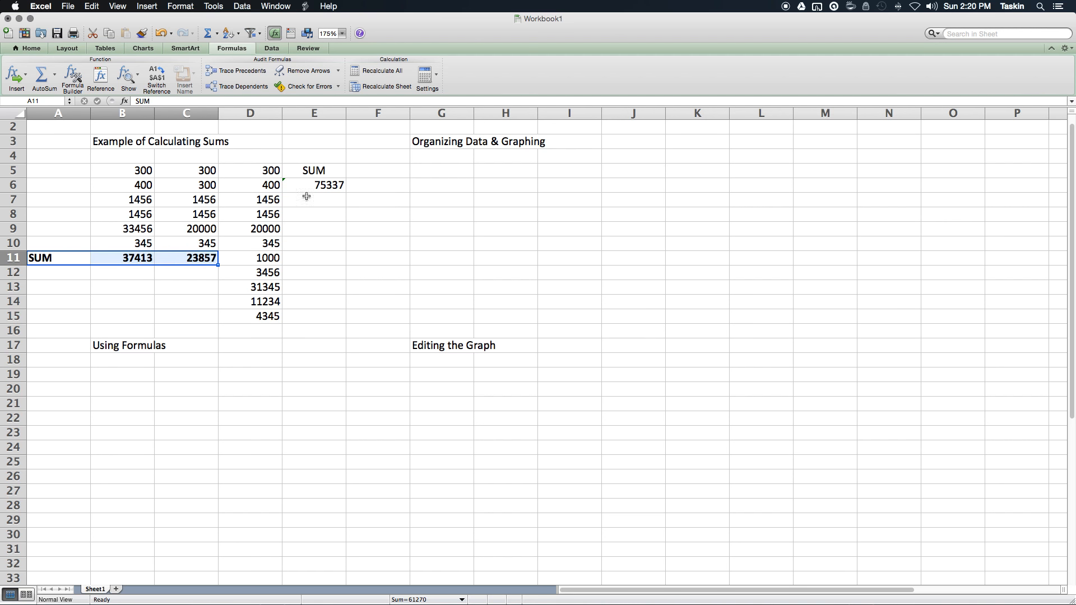
left_click_drag(329, 170, 334, 185)
key("super+b")
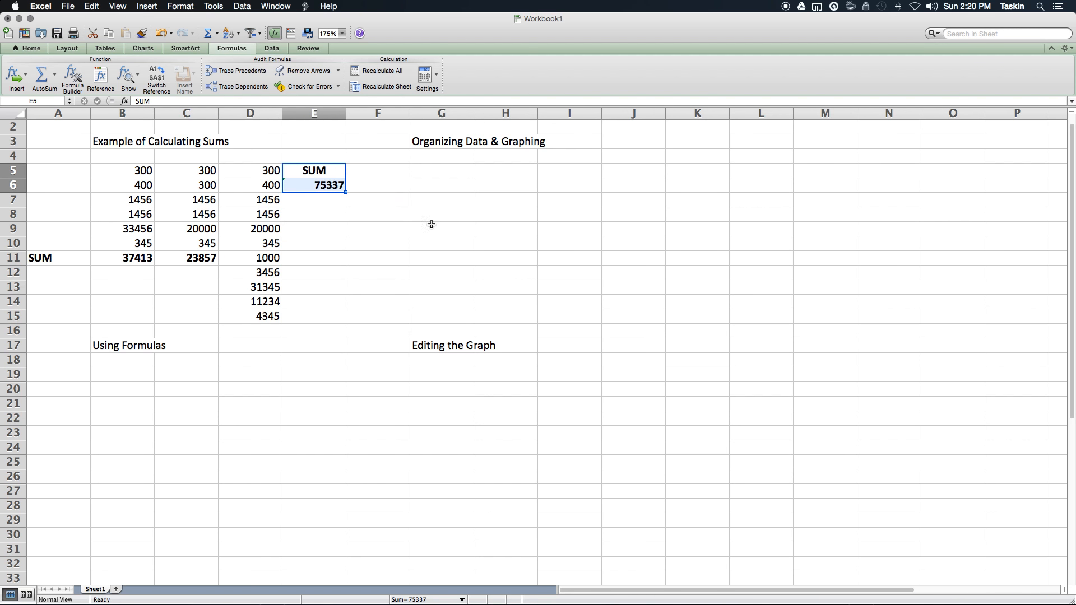
left_click(452, 237)
Step: Enter the headers Weight, Height and Ratio in cells G6, H6 and I6 under Organizing Data & Graphing
left_click(441, 168)
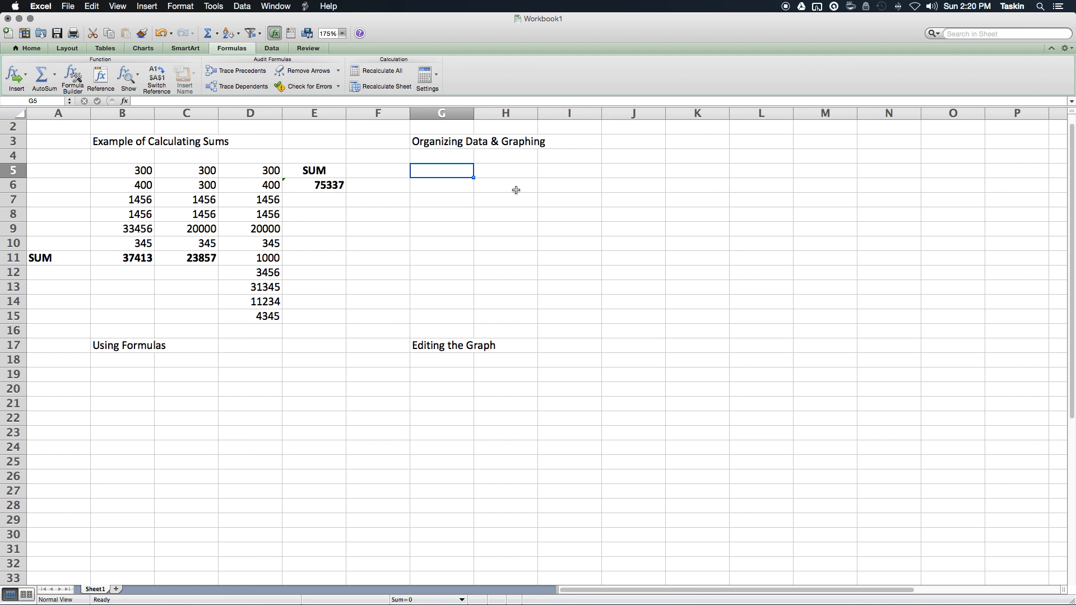
key("Return")
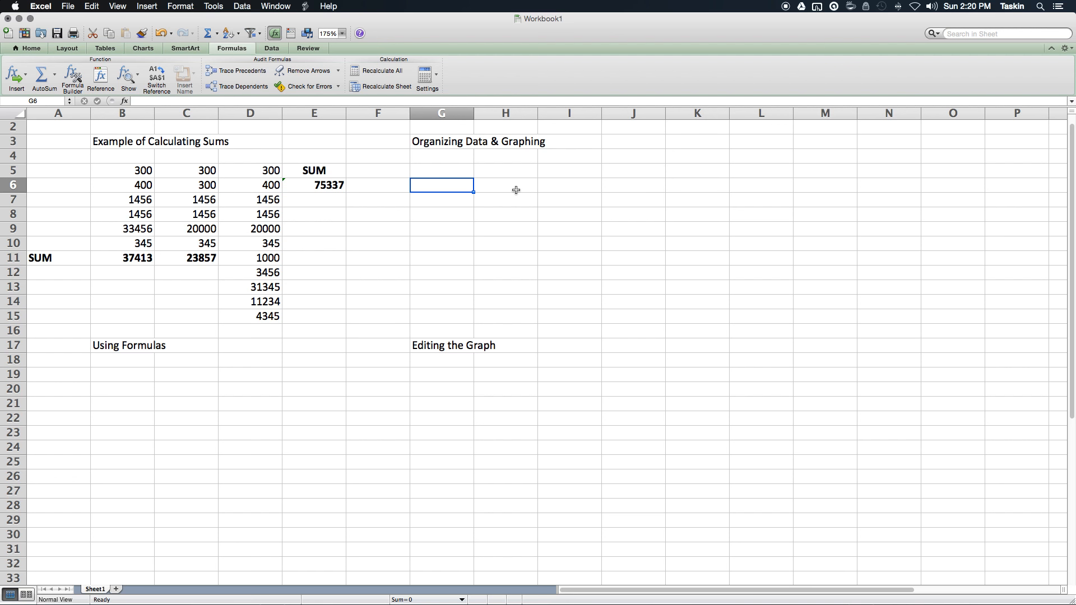
key("Up")
key("Down")
type("Weight")
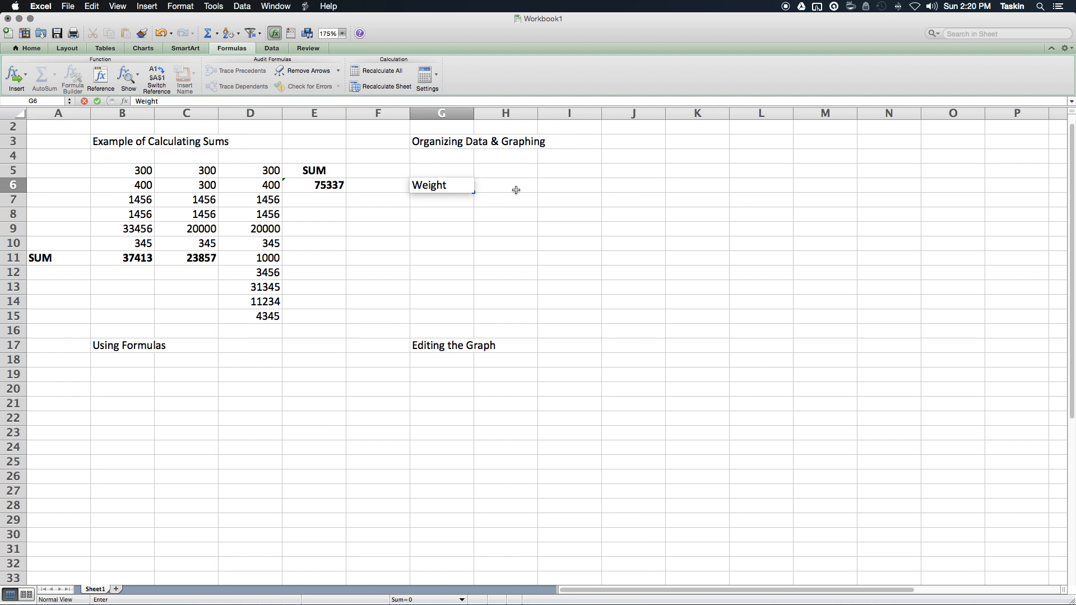
key("Tab")
type("Height")
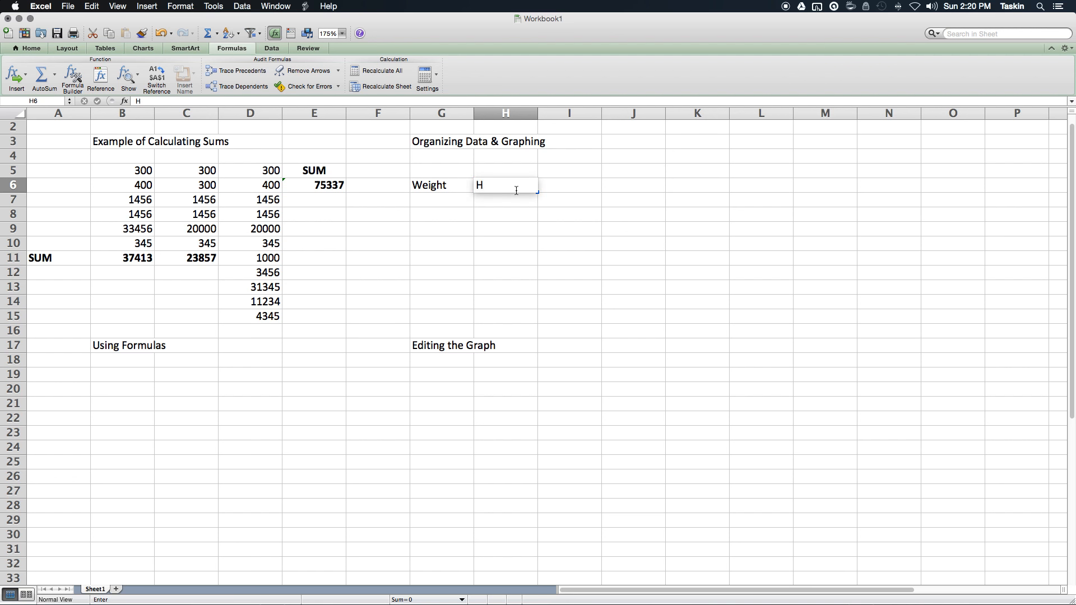
key("Tab")
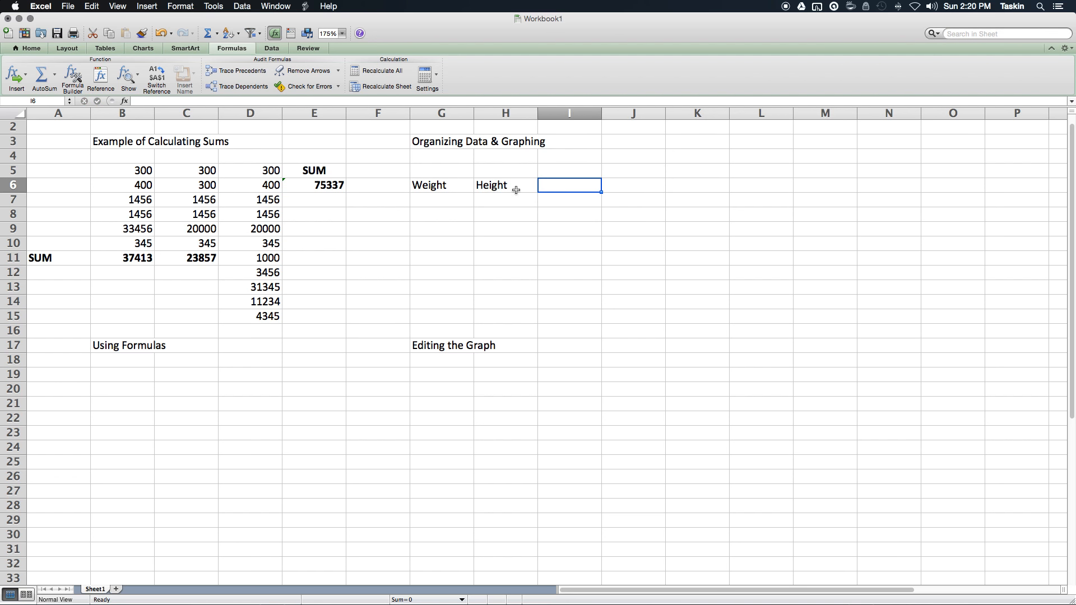
type("Ratio")
key("Up")
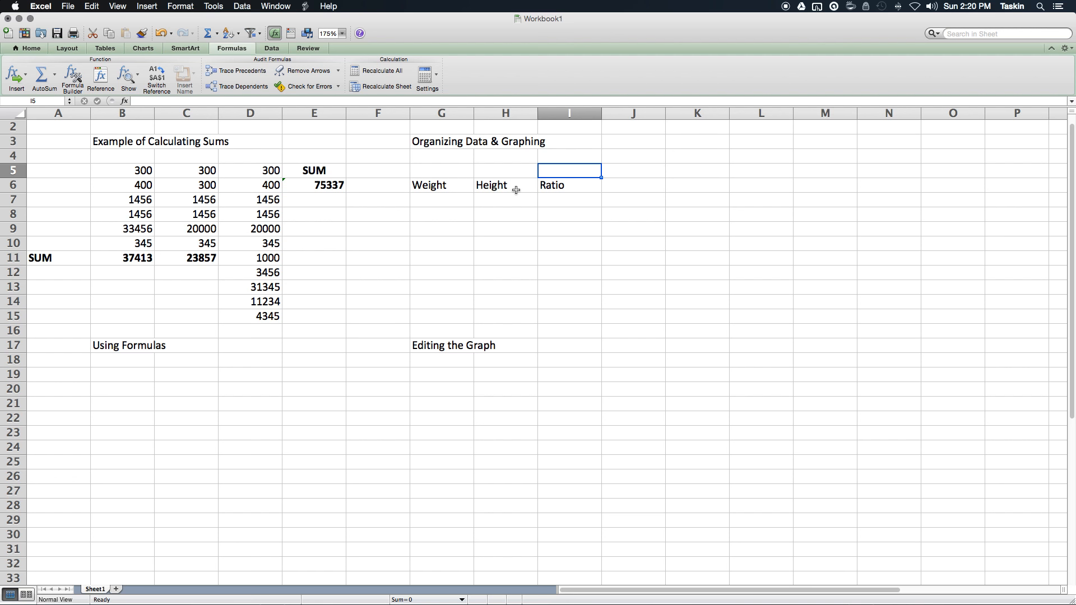
Step: Add the header F(x) in cell J6, next to the Ratio header
key("Down")
key("Right")
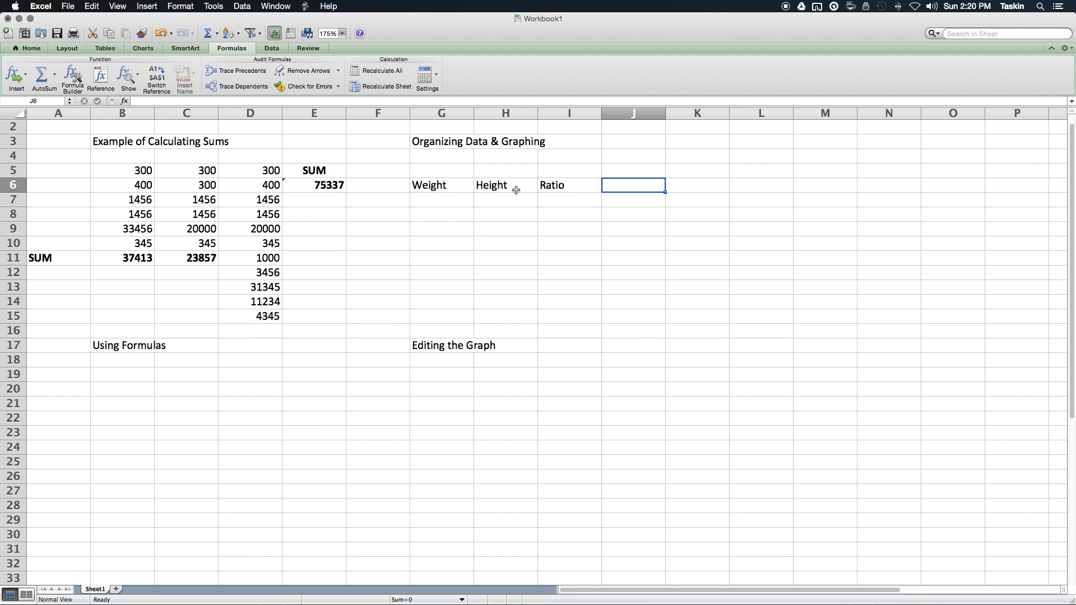
type("F9x0")
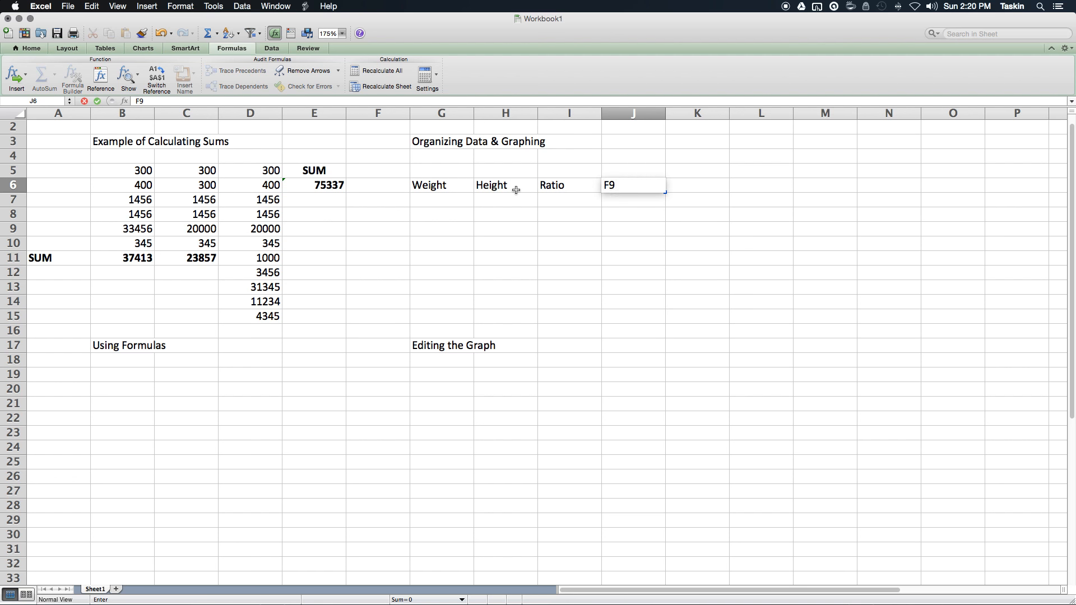
key("BackSpace")
key("BackSpace")
key("BackSpace")
key("BackSpace")
key("BackSpace")
type("(x")
key("Return")
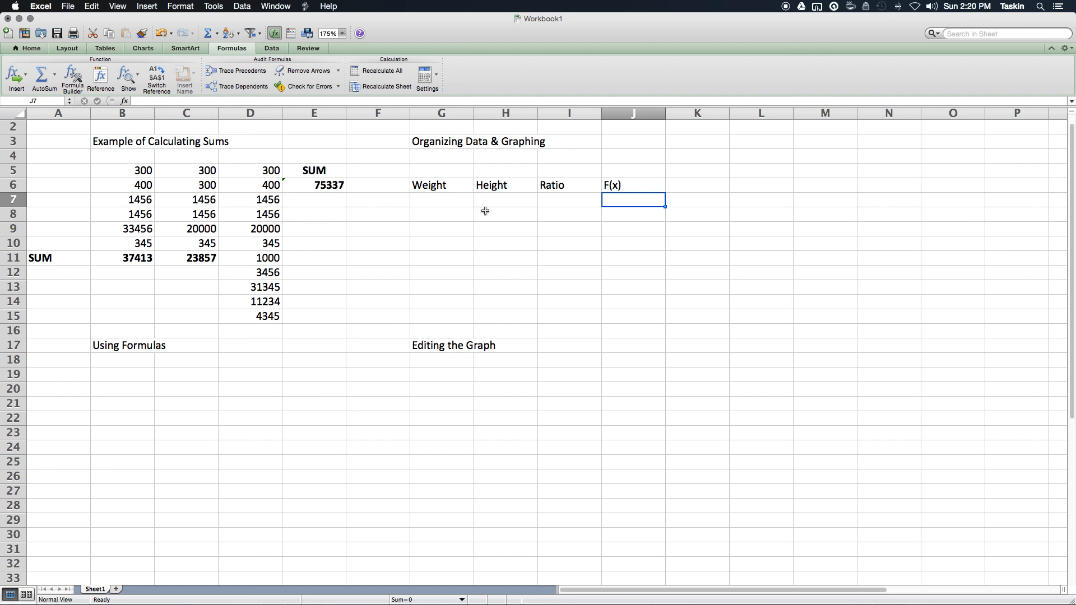
Step: Fill the Weight column in G7:G13 with the values 44, 56, 34, 78, 91, 93 and 74
left_click(445, 202)
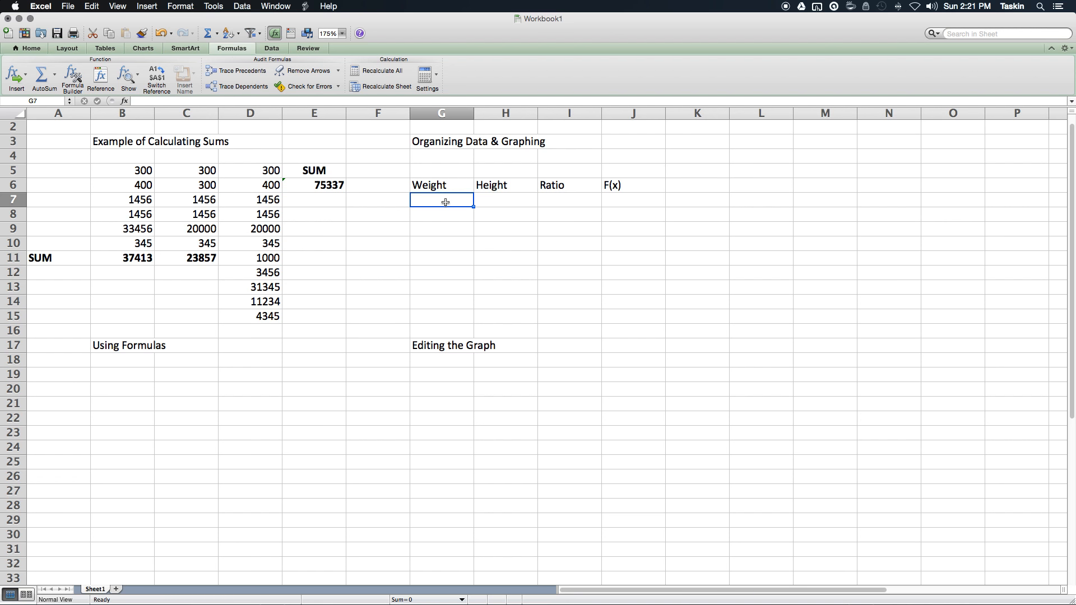
type("44")
key("Return")
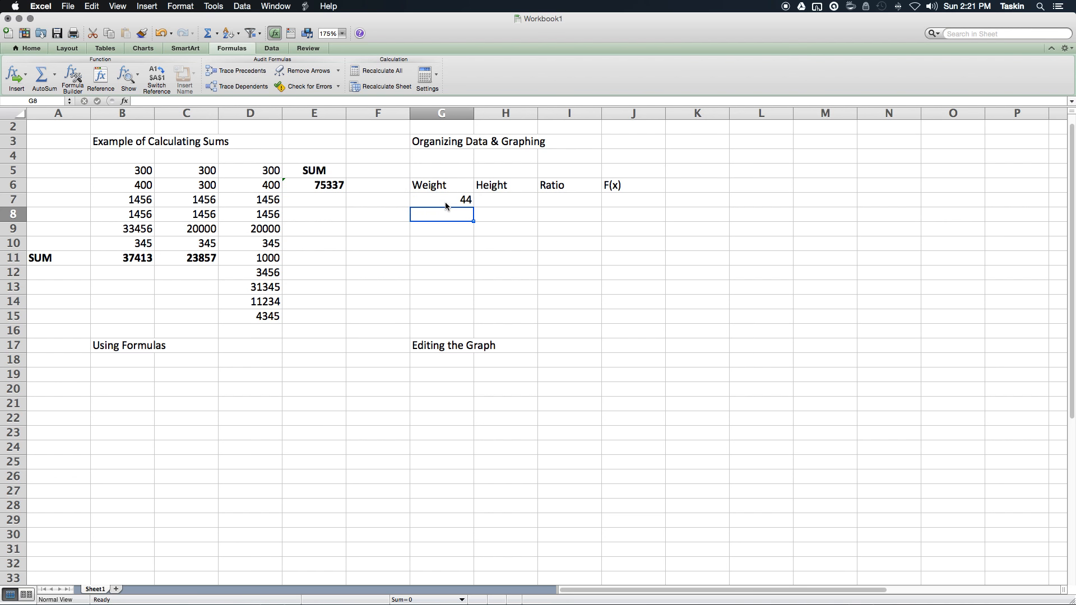
type("56")
key("Return")
type("34")
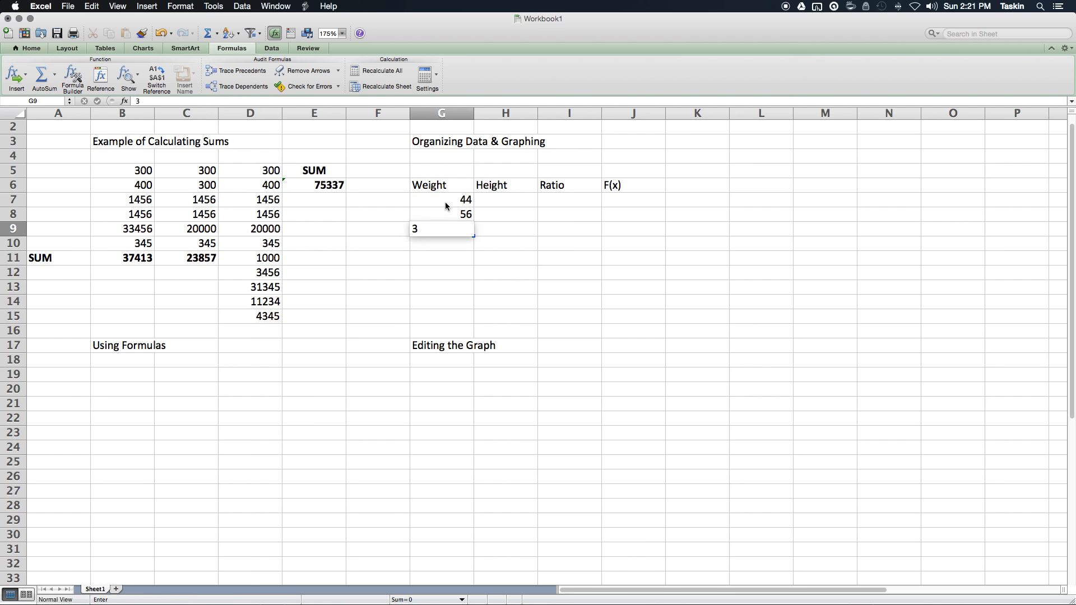
key("Return")
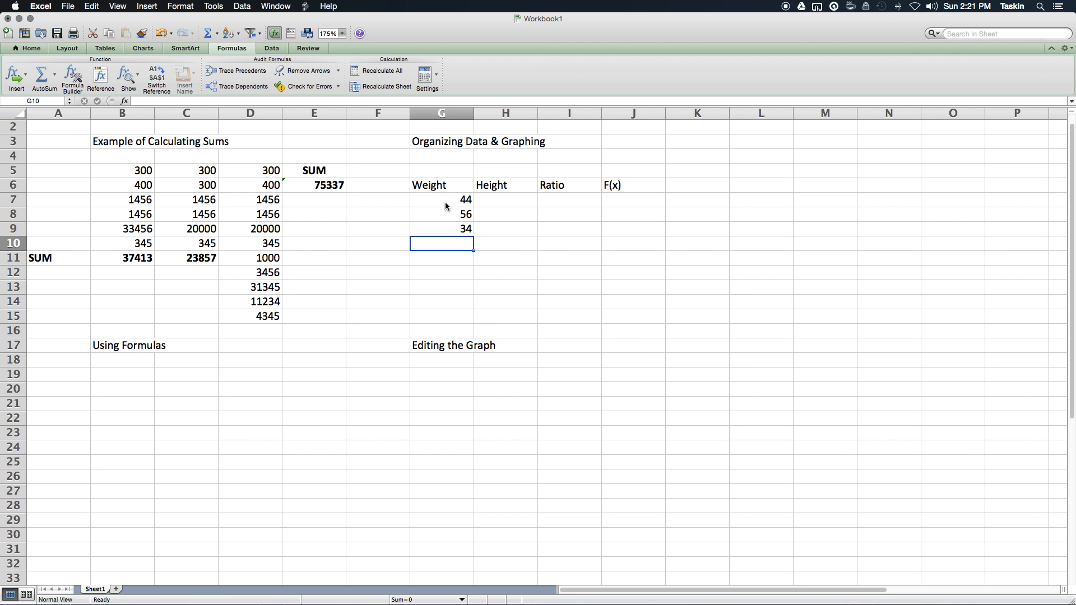
type("78")
key("Return")
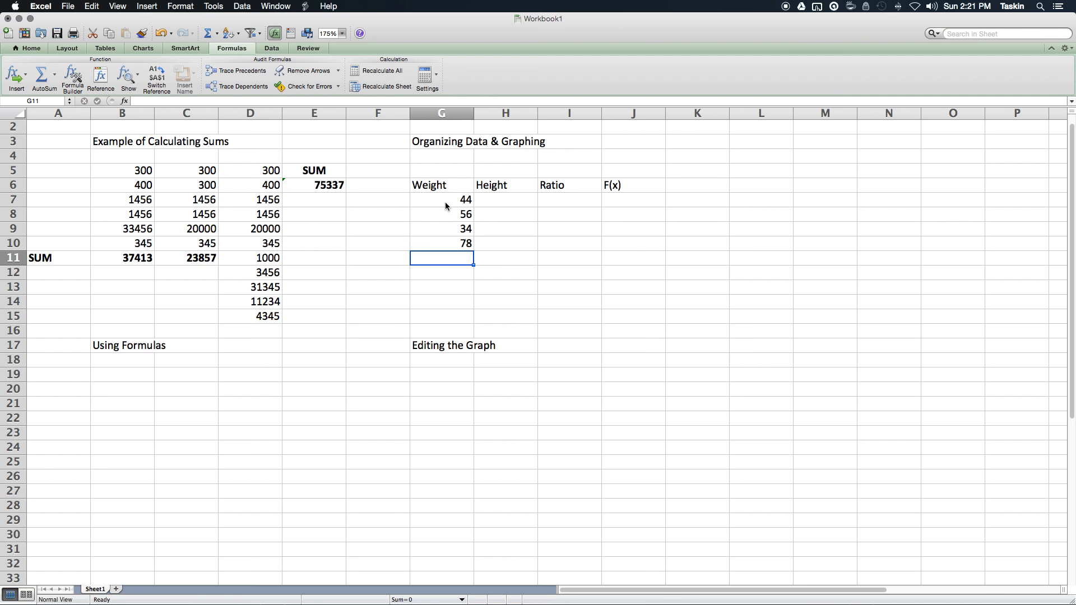
type("91")
key("Return")
type("93")
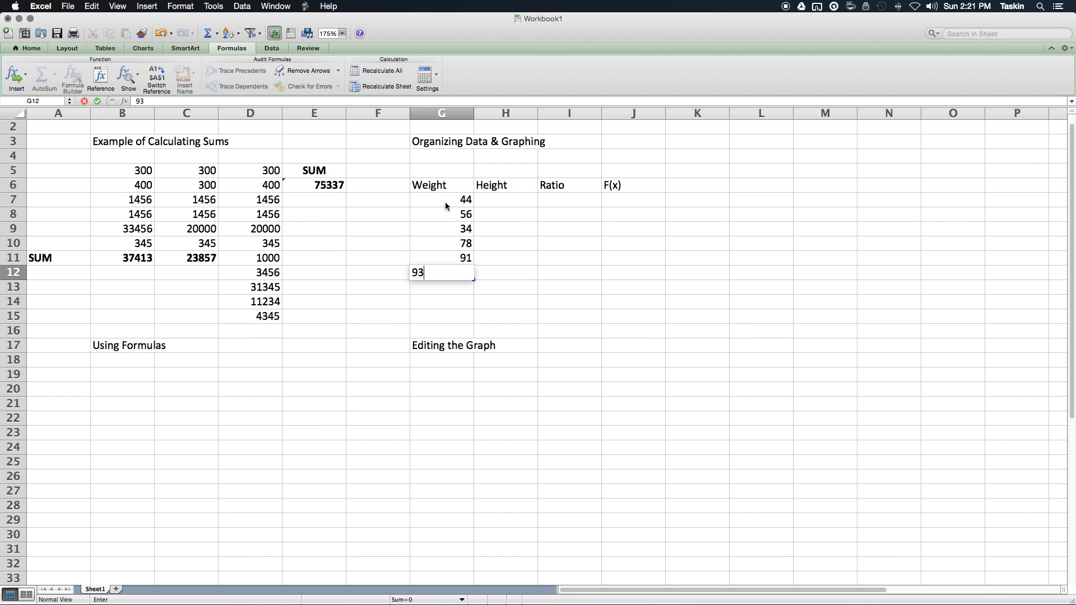
key("Return")
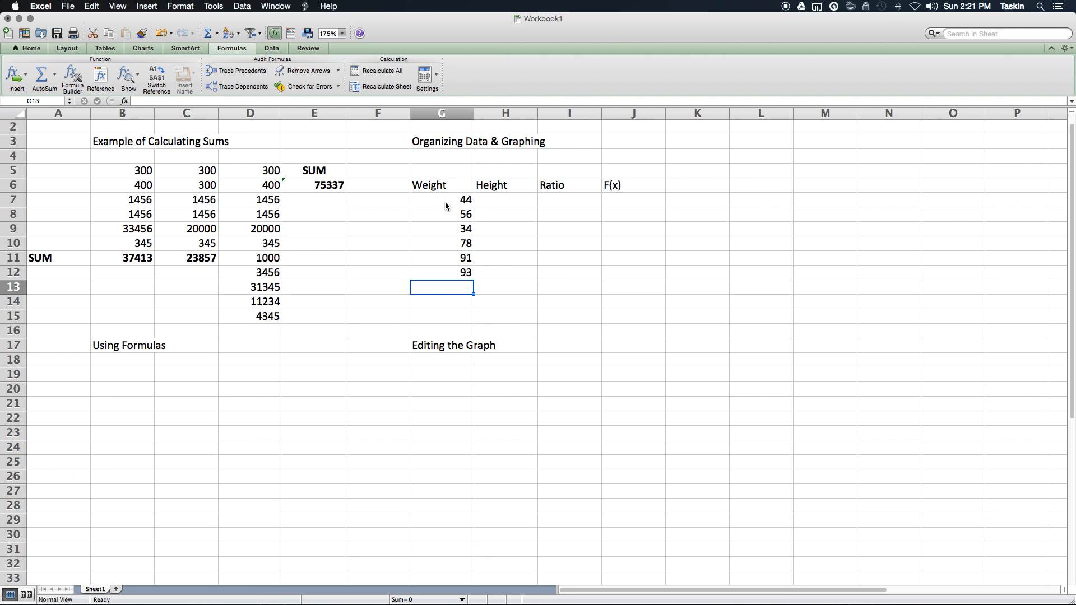
type("74")
key("Tab")
Step: Enter the heights 130, 140, 120 and 150 in cells H7 to H10 of the Height column
key("Up")
key("Up")
key("Up")
key("Up")
key("Up")
key("Up")
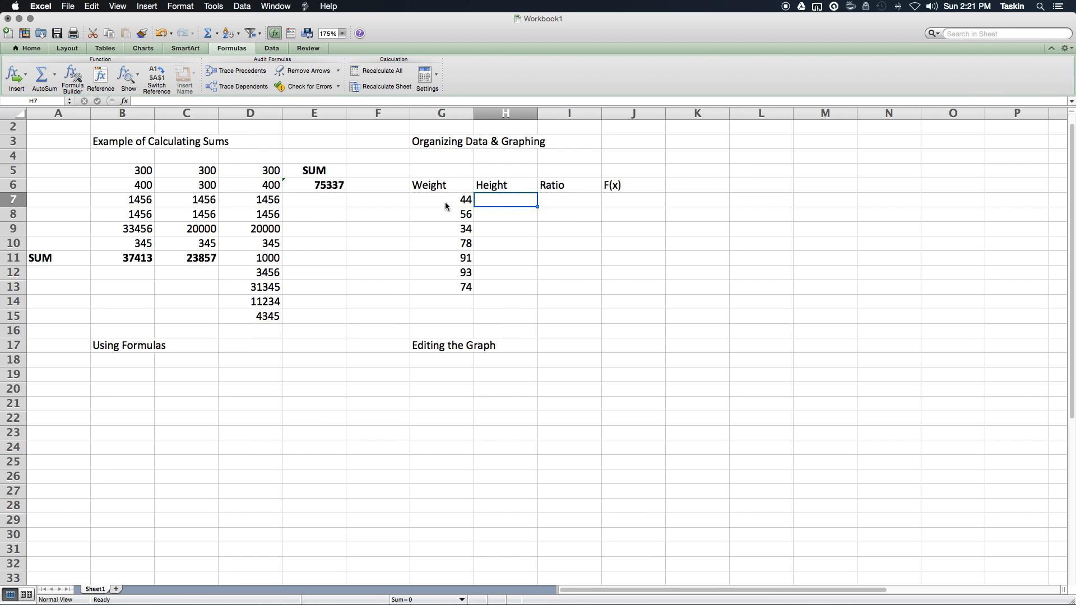
type("130")
key("Return")
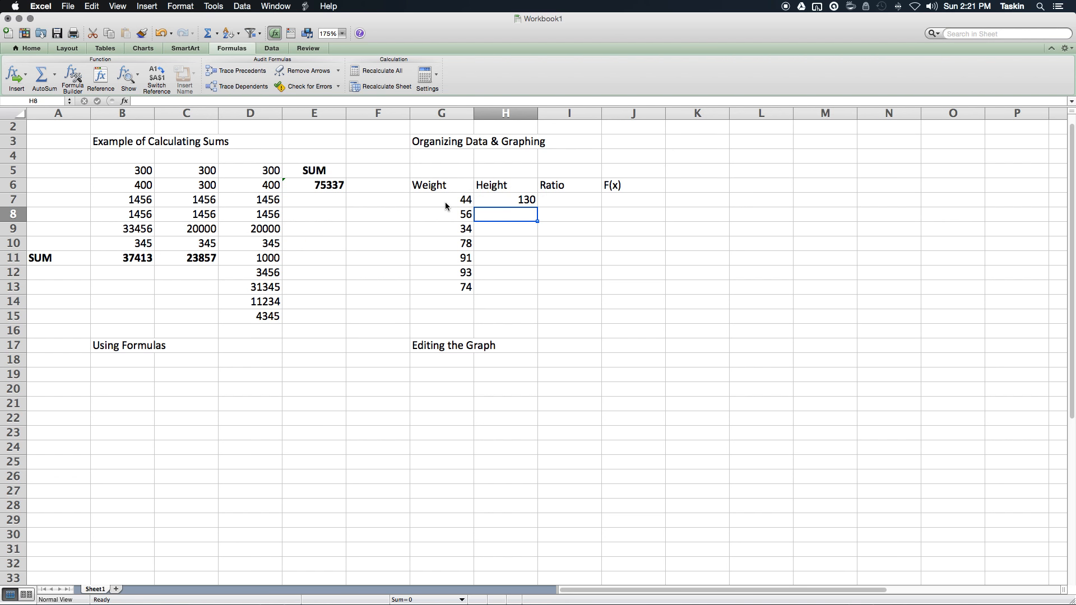
type("2")
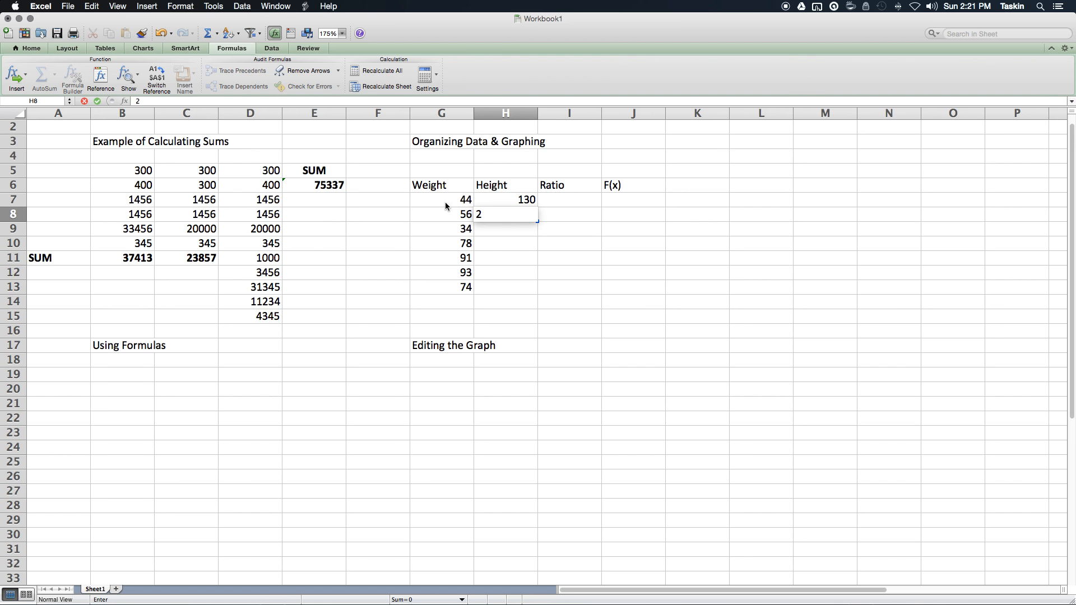
key("BackSpace")
type("140")
key("Return")
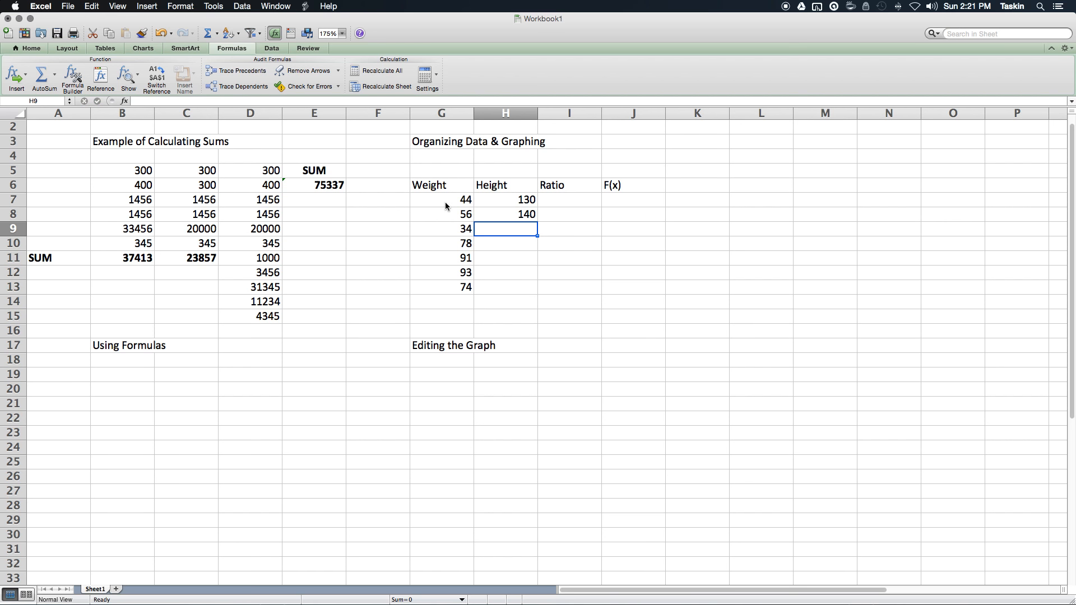
type("120")
key("Return")
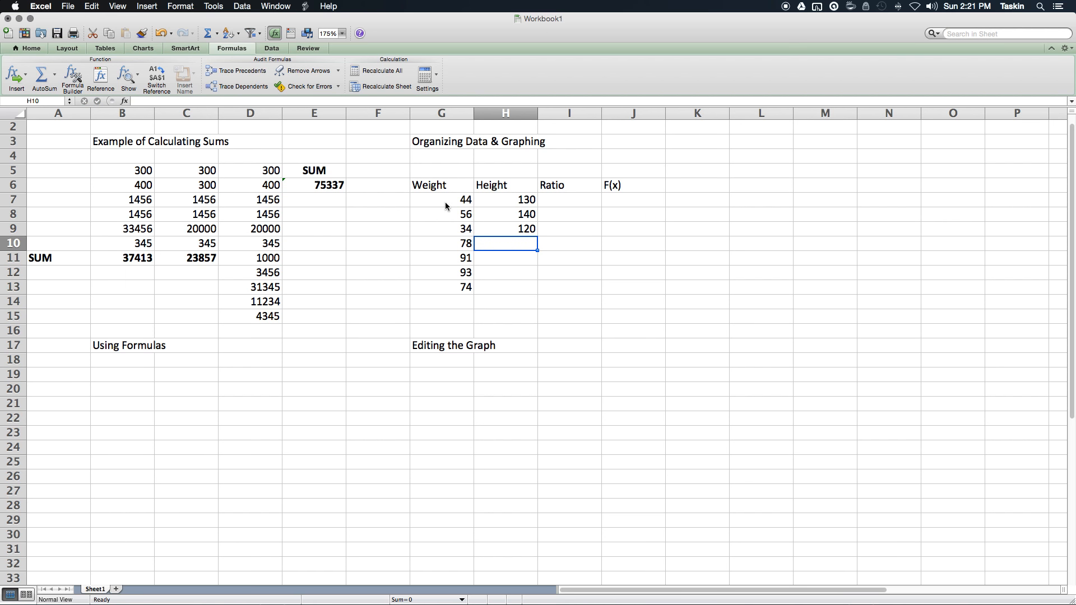
type("150")
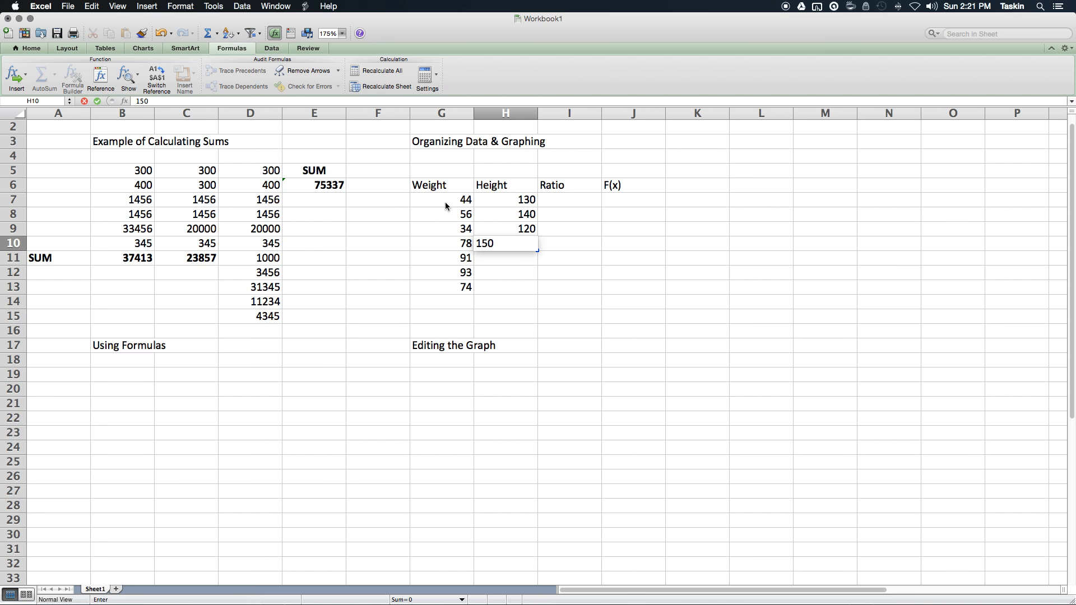
key("Return")
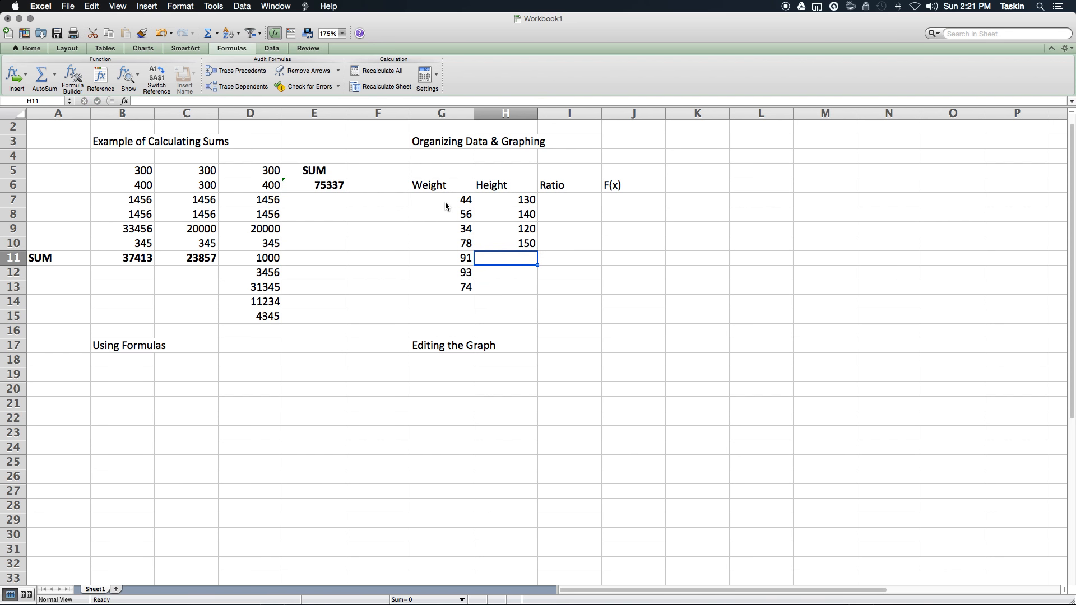
Step: Complete the Height column by entering 190, 187 and 176 in cells H11 to H13
type("1909")
key("Return")
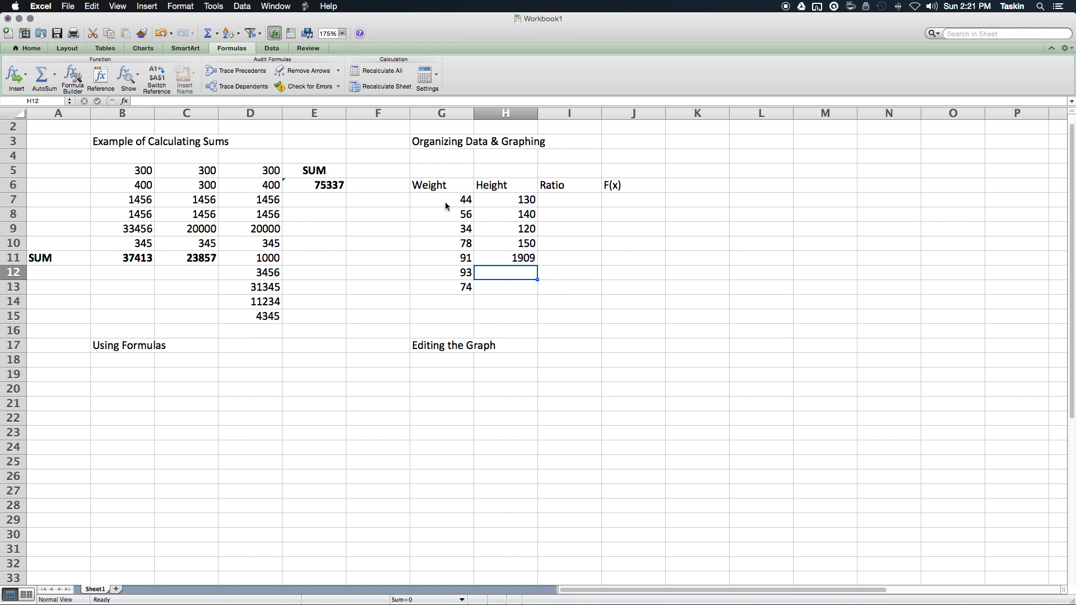
key("Up")
key("ctrl+u")
key("BackSpace")
key("Return")
type("1")
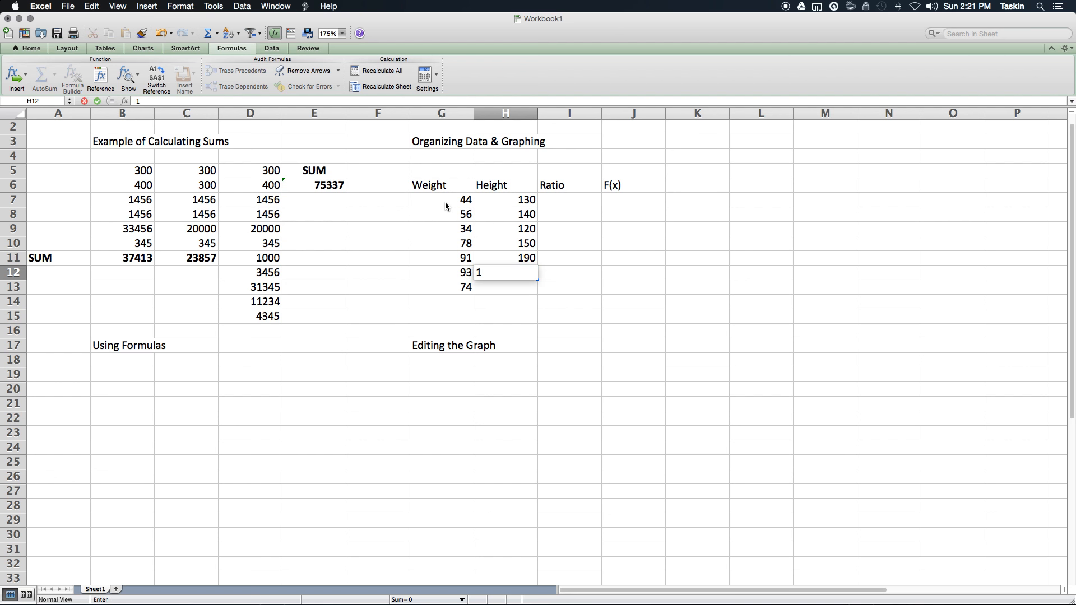
type("87")
key("Return")
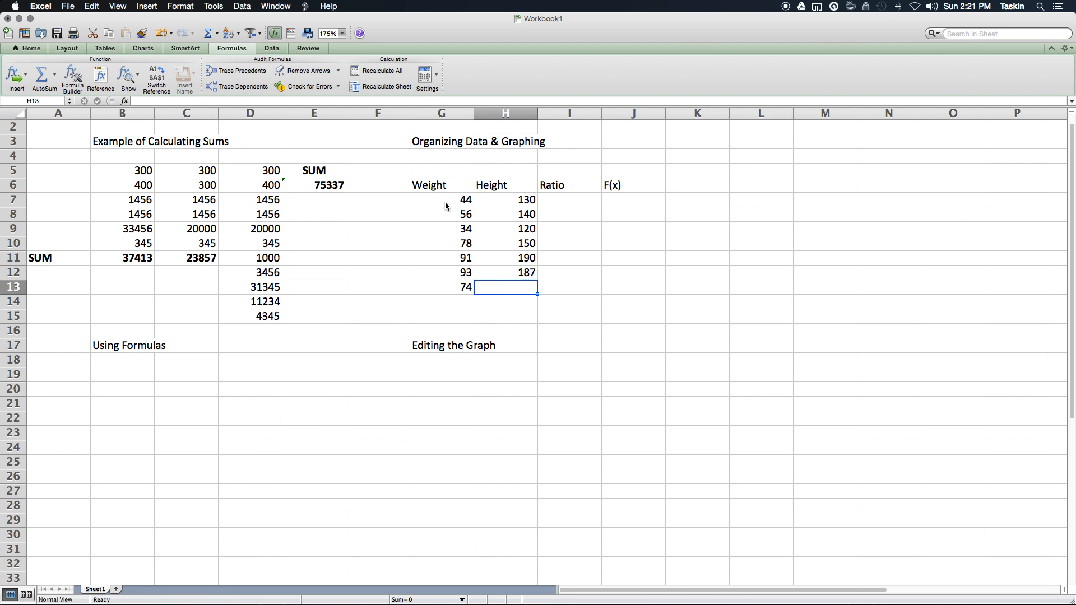
type("176")
key("Return")
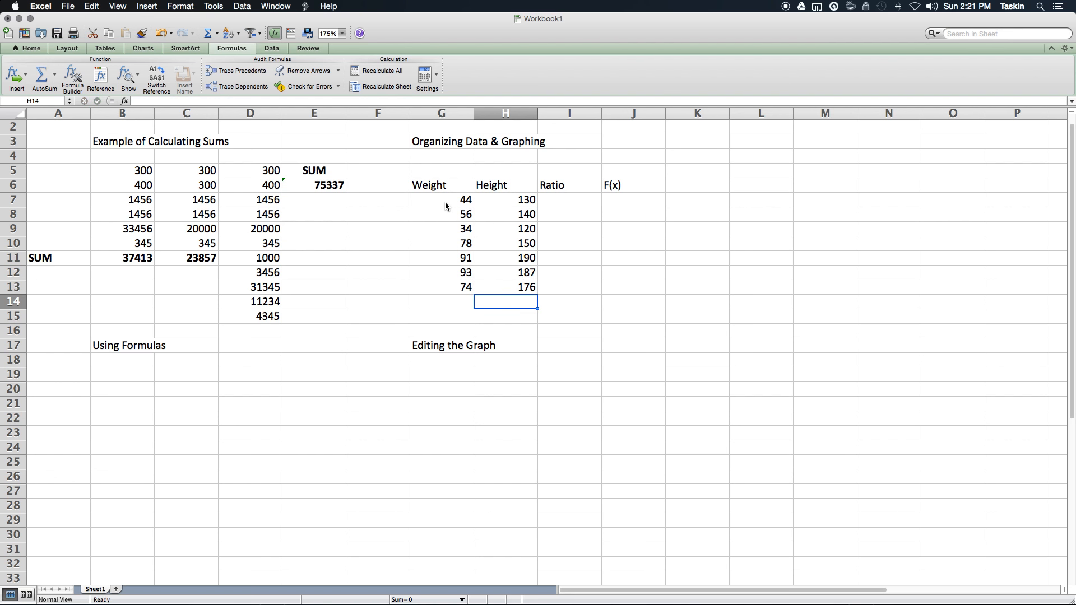
Step: Highlight the Weight values in G7:G13 and the Height values in H7:H13 to review them
key("Right")
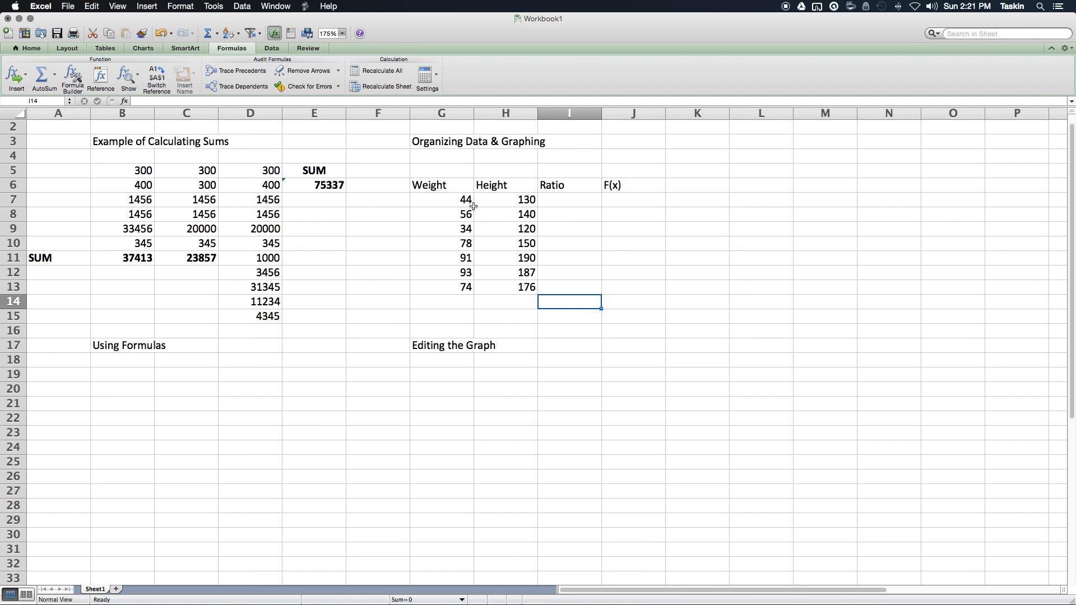
left_click_drag(433, 200, 468, 287)
left_click(519, 299)
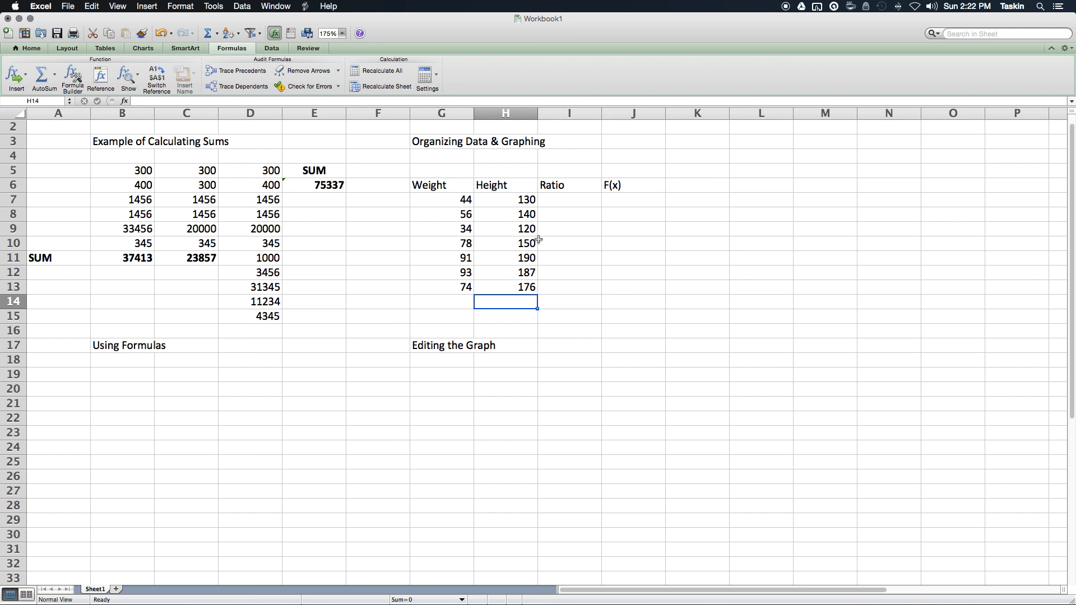
left_click_drag(465, 200, 476, 288)
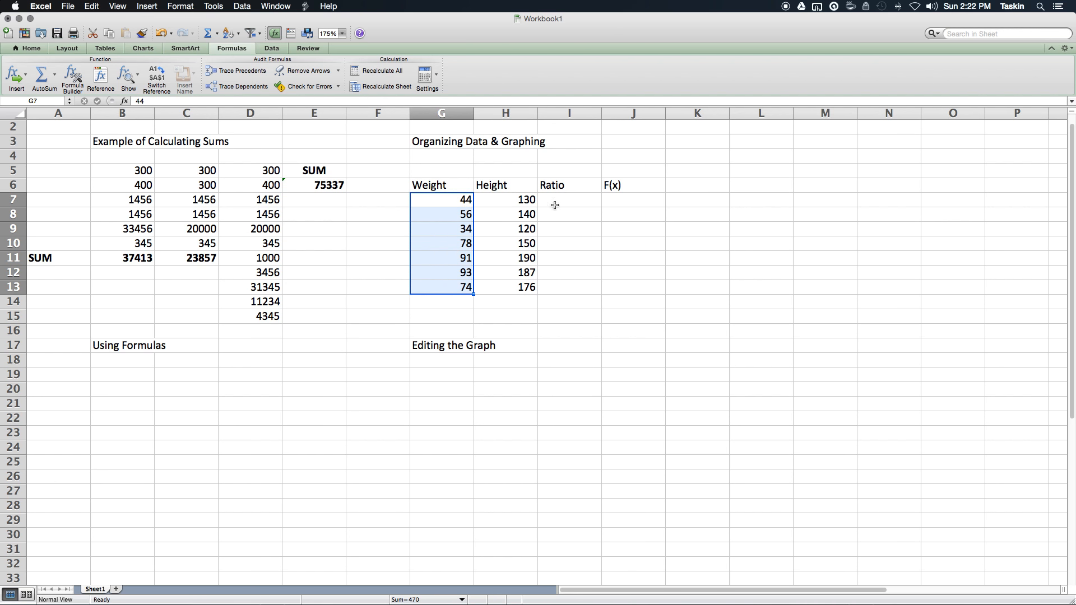
left_click_drag(533, 200, 533, 284)
left_click(620, 258)
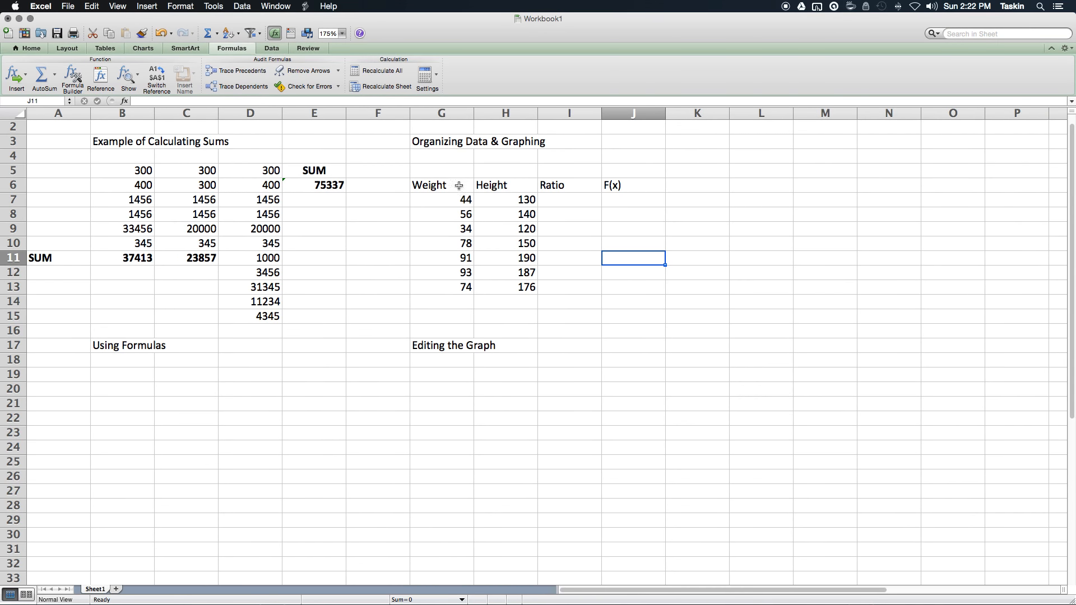
Step: Add units to the table headers so they read Weight (kg) in G6 and Height (cm) in H6
double_click(459, 189)
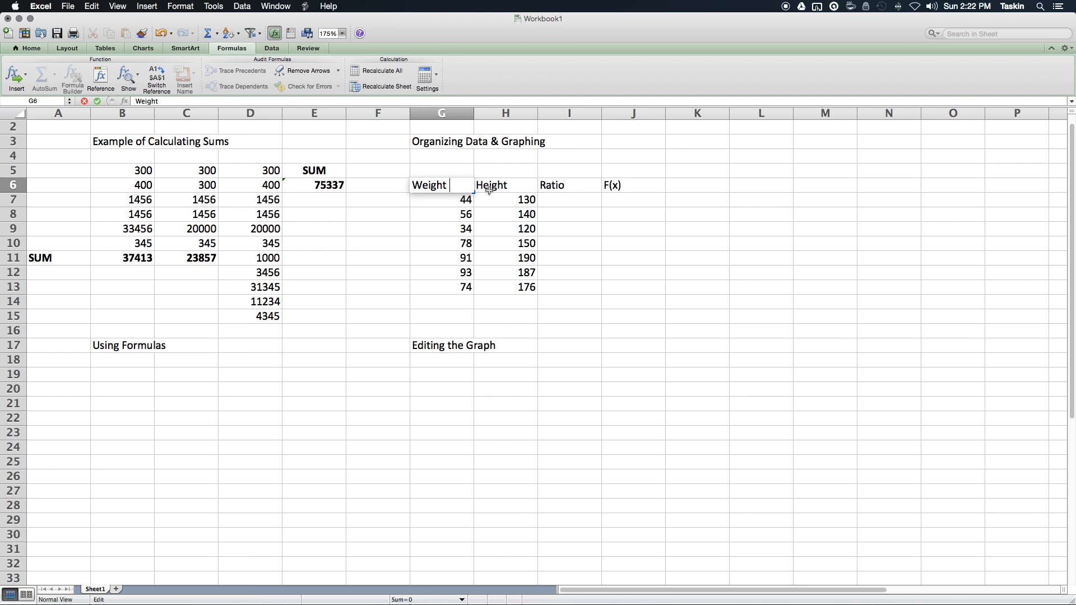
type("(kg)")
key("Return")
double_click(513, 184)
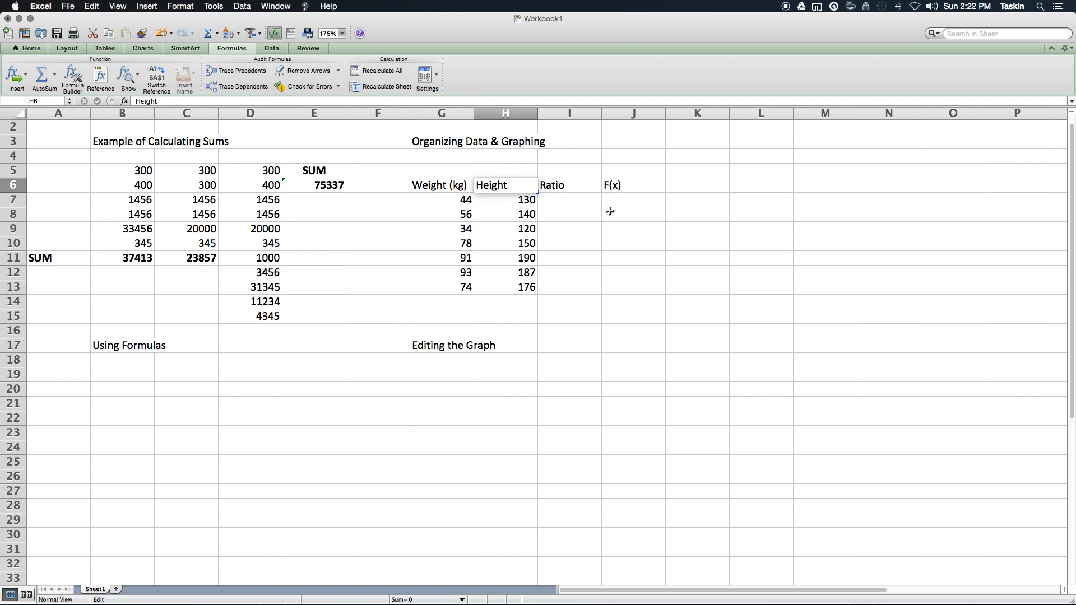
type("(cm)")
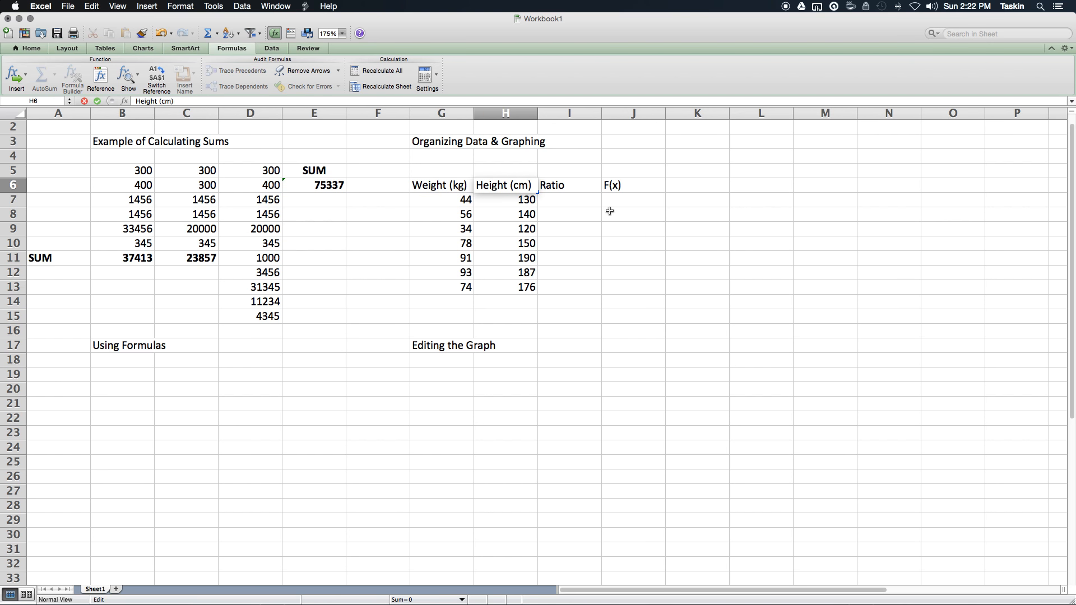
key("Return")
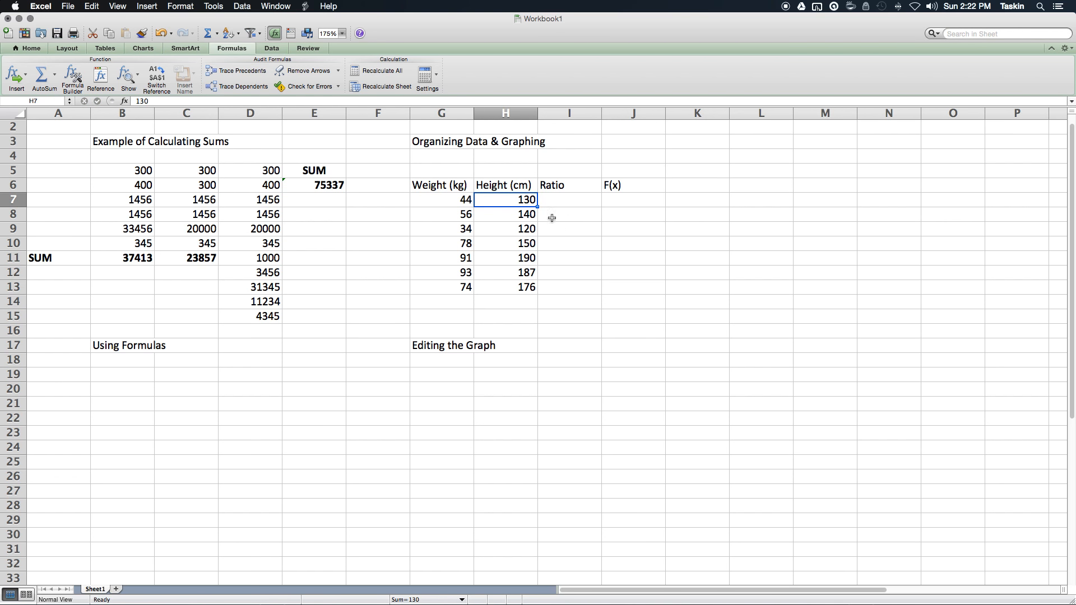
Step: Enter the formula =H7/G7 in cell I7 to calculate the first height-to-weight ratio
left_click_drag(437, 199, 498, 293)
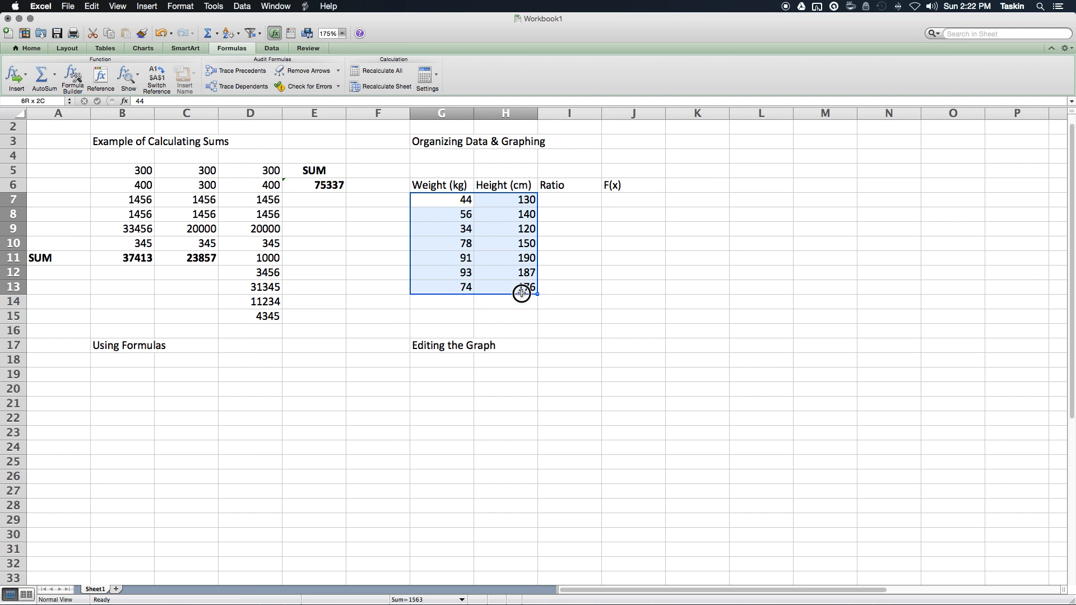
left_click(604, 297)
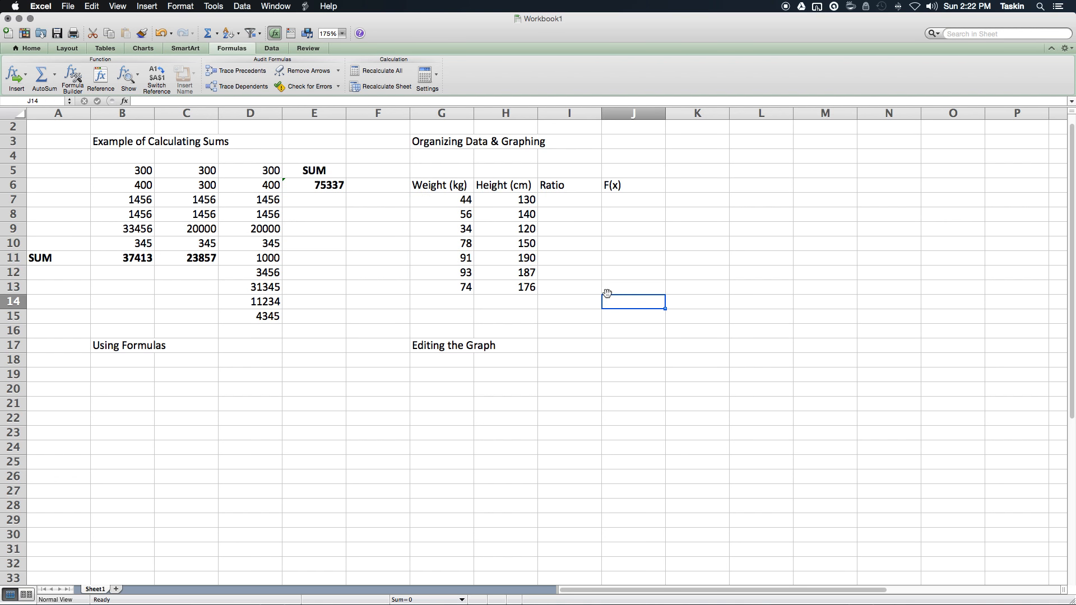
double_click(564, 200)
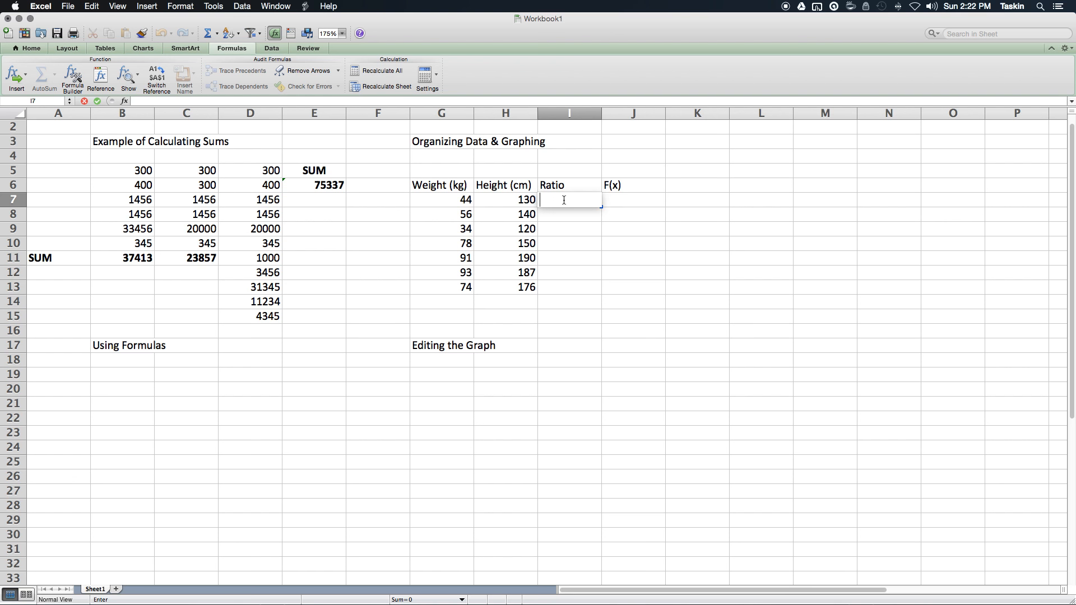
type("=")
left_click(520, 201)
type("/")
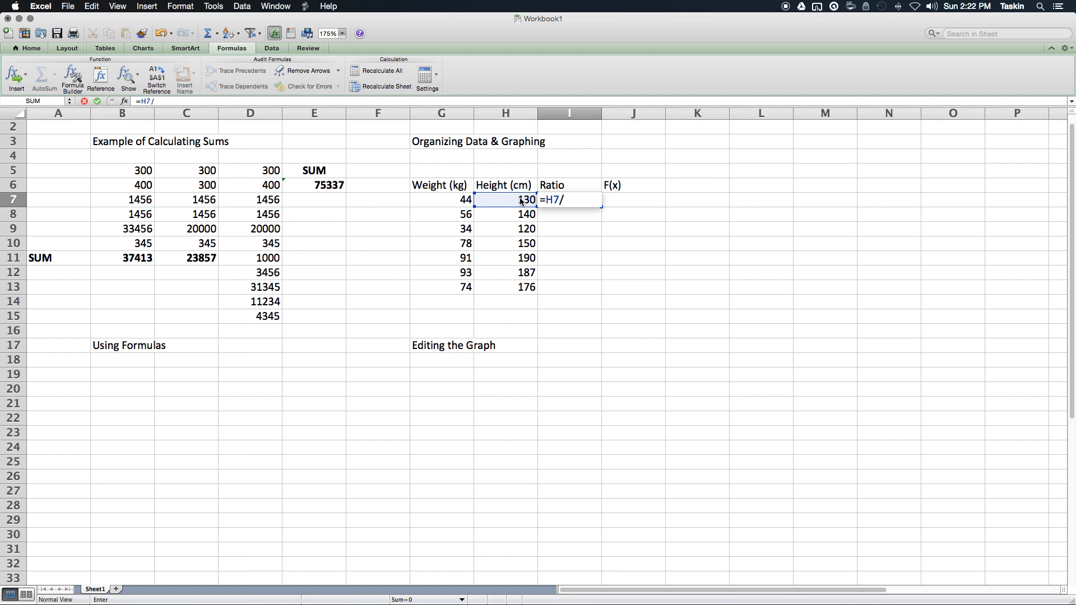
left_click(460, 201)
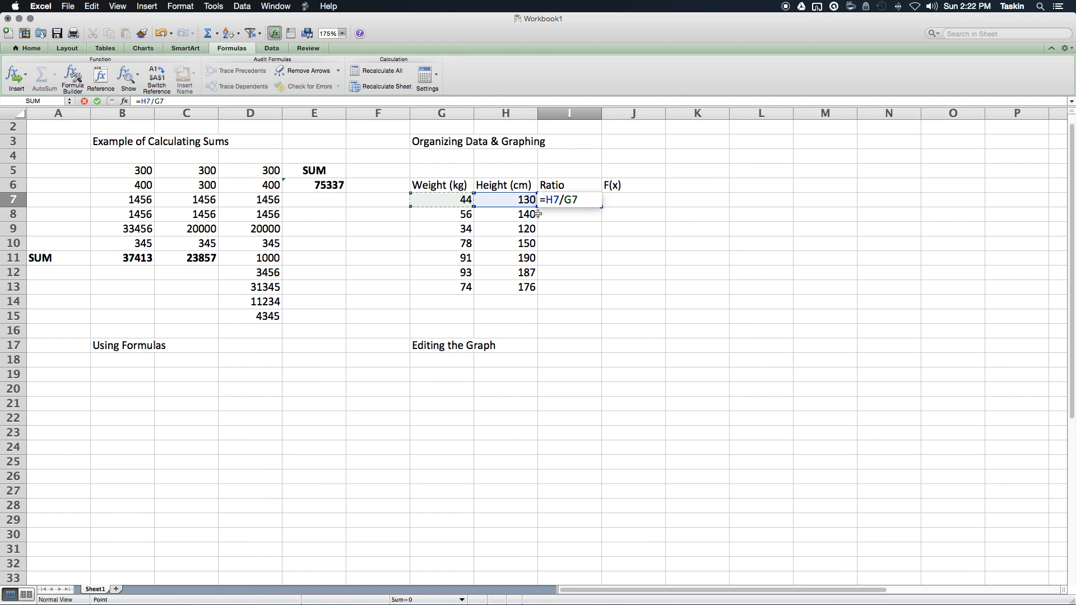
key("Return")
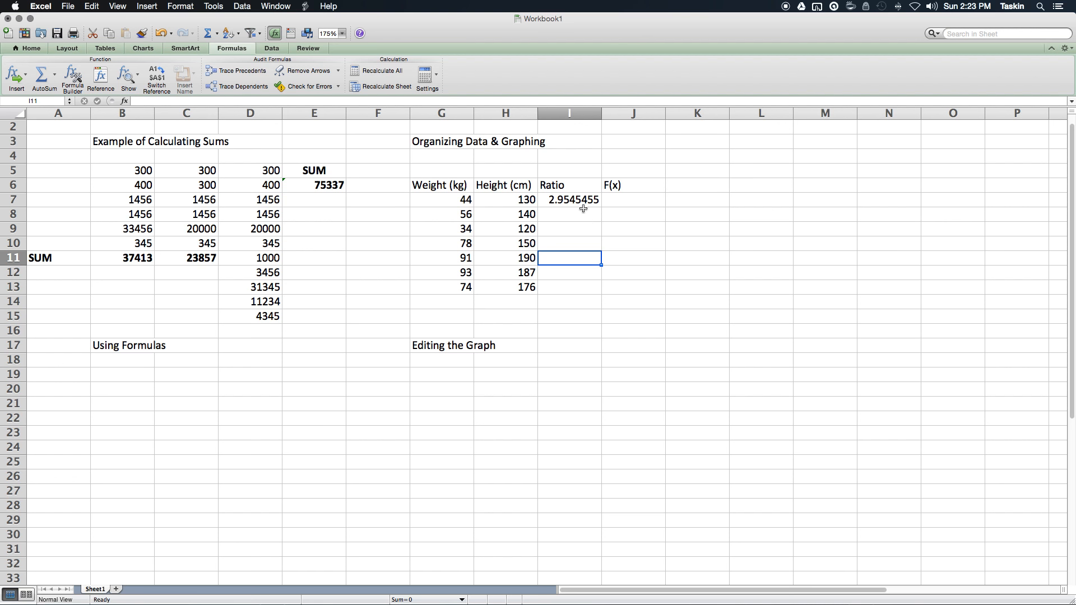
Step: Check the ratio formula in I7 and copy it down through I13
left_click(583, 200)
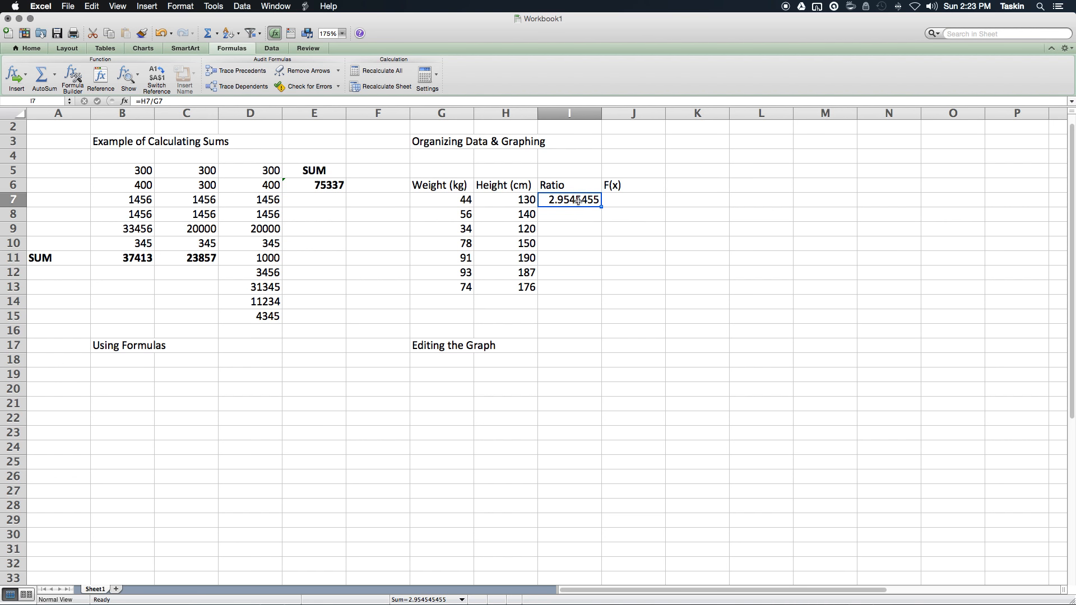
double_click(573, 202)
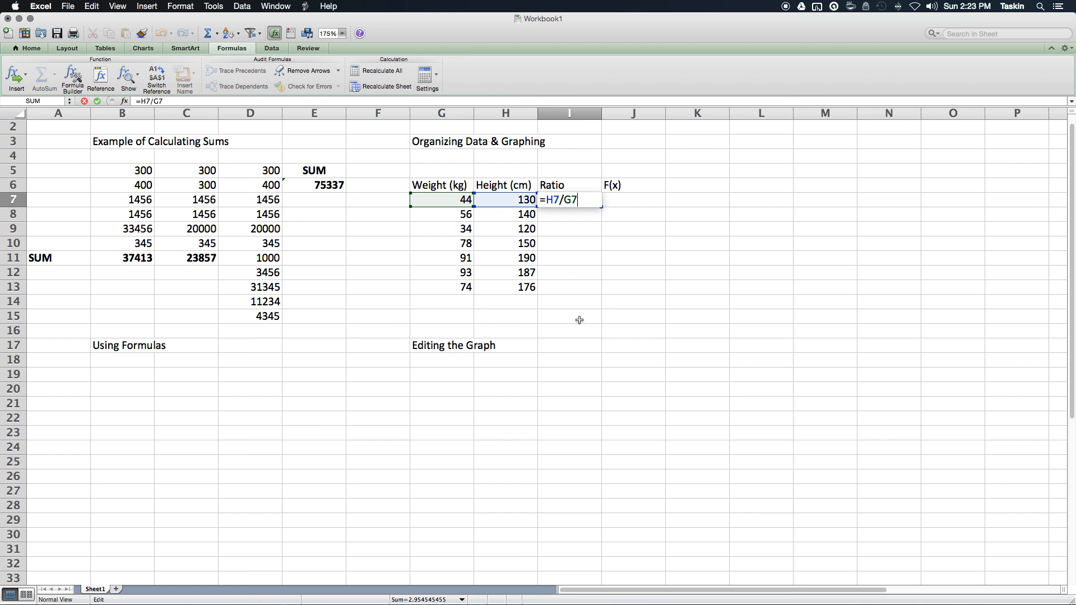
key("Return")
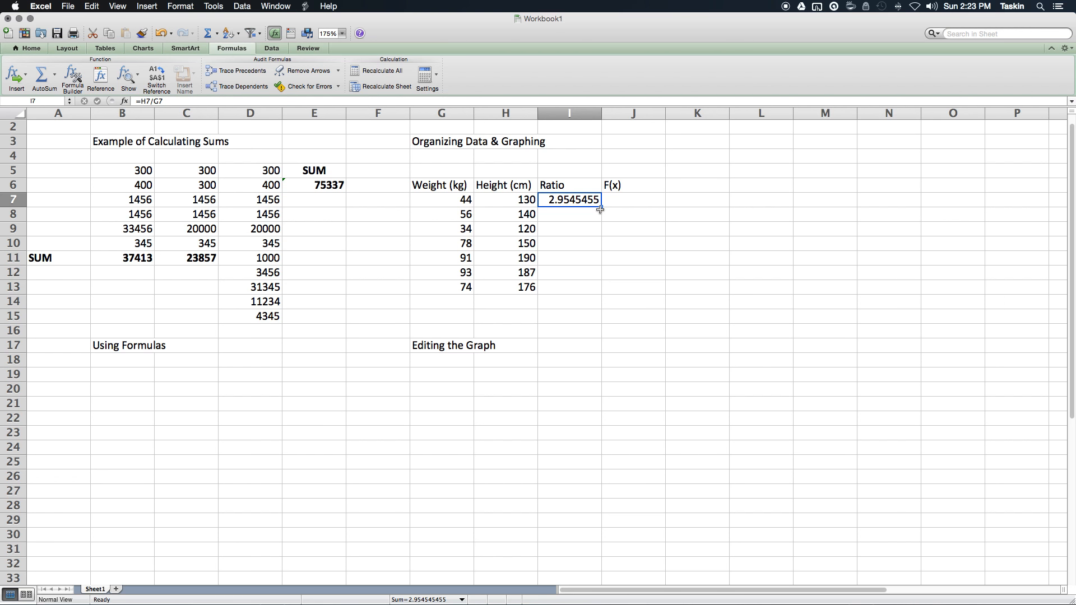
left_click_drag(600, 208, 595, 291)
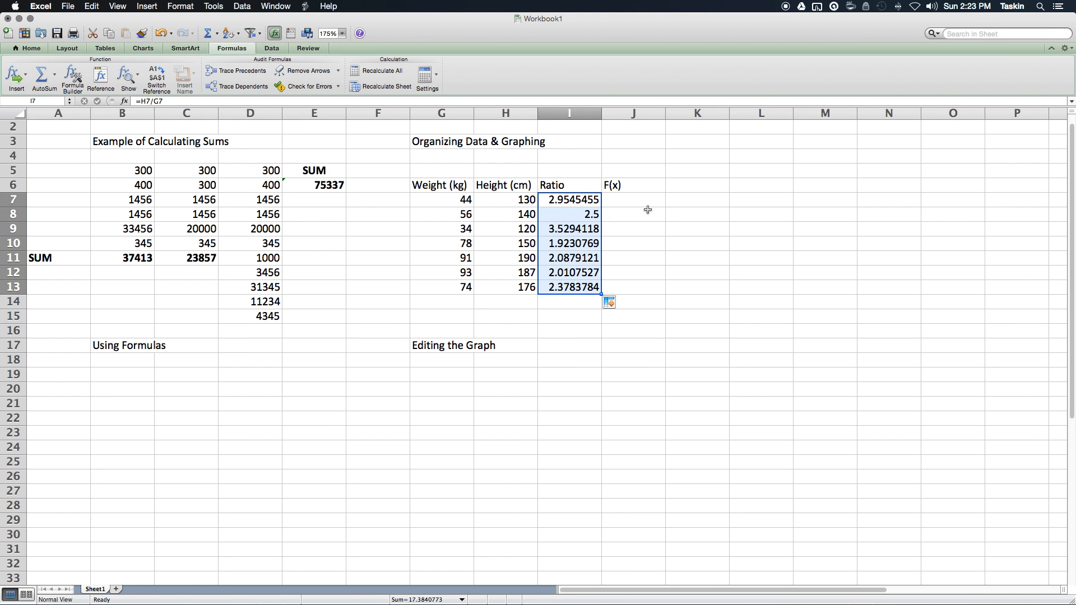
Step: Examine the copied ratio formulas in cells I9 and I11 for the cells they reference
left_click(646, 210)
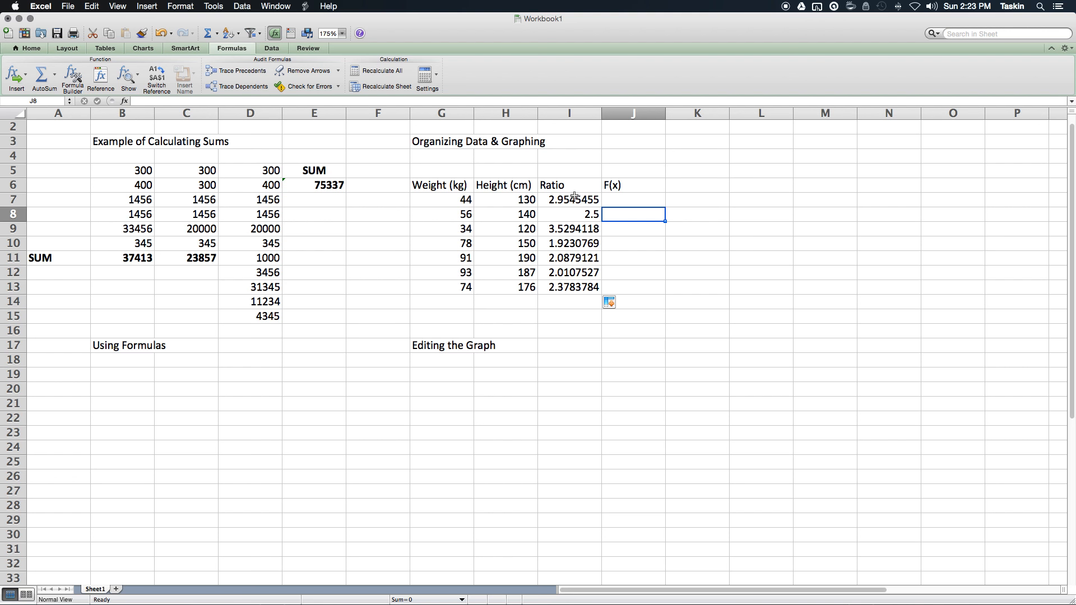
double_click(573, 227)
key("Escape")
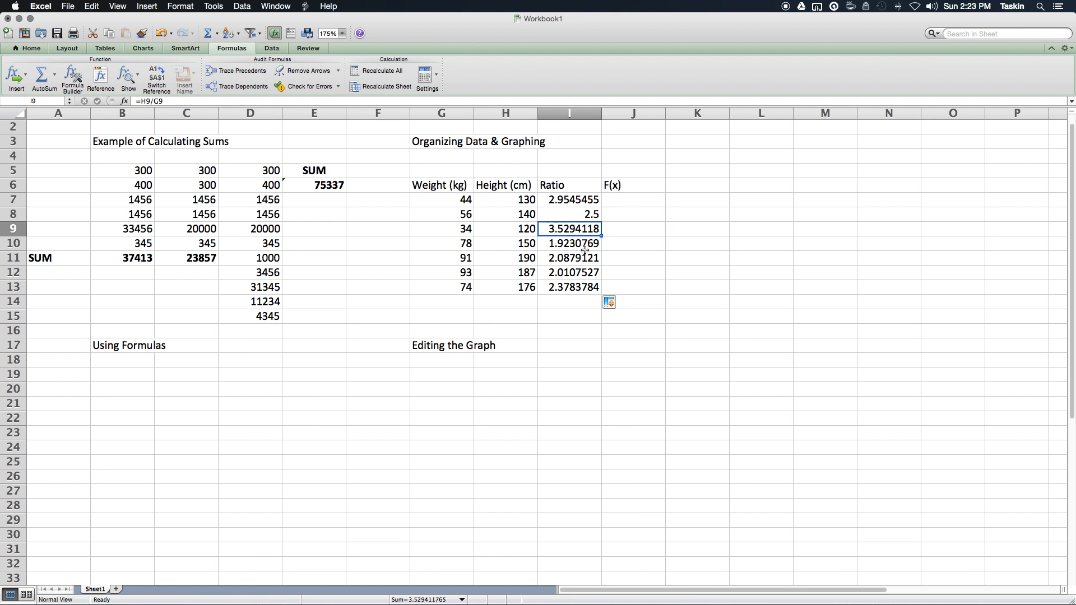
double_click(585, 252)
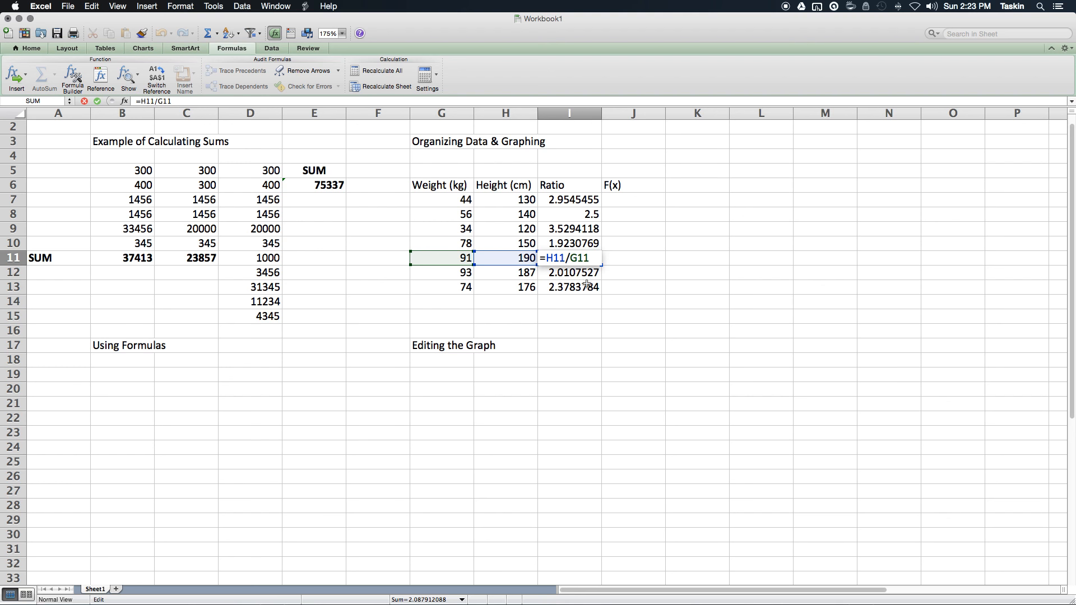
key("Return")
left_click(650, 292)
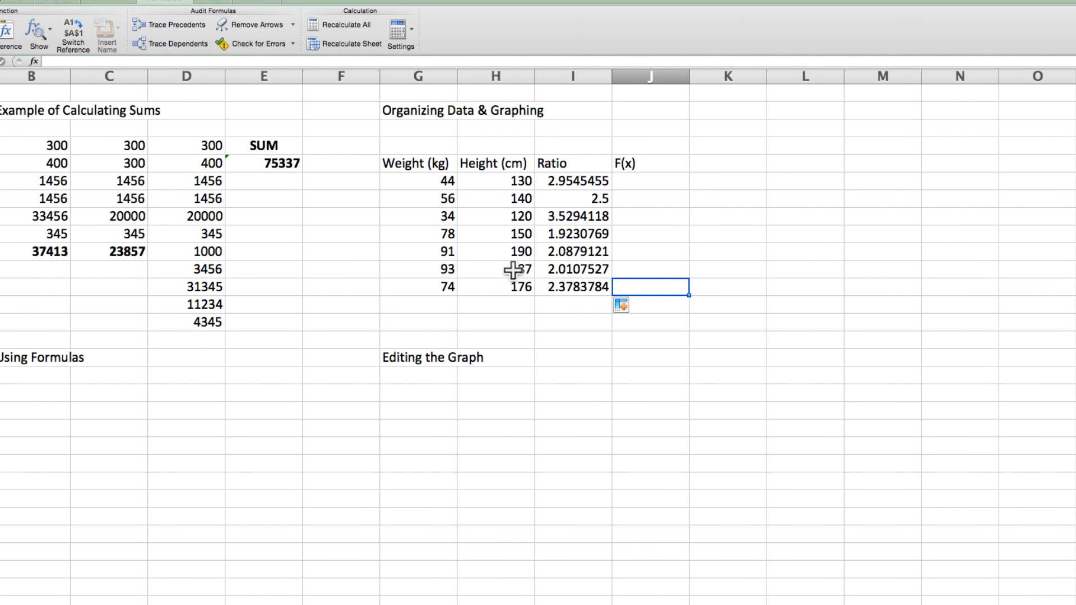
Step: Change the height in cell H11 to 180 so its ratio recalculates
left_click(518, 273)
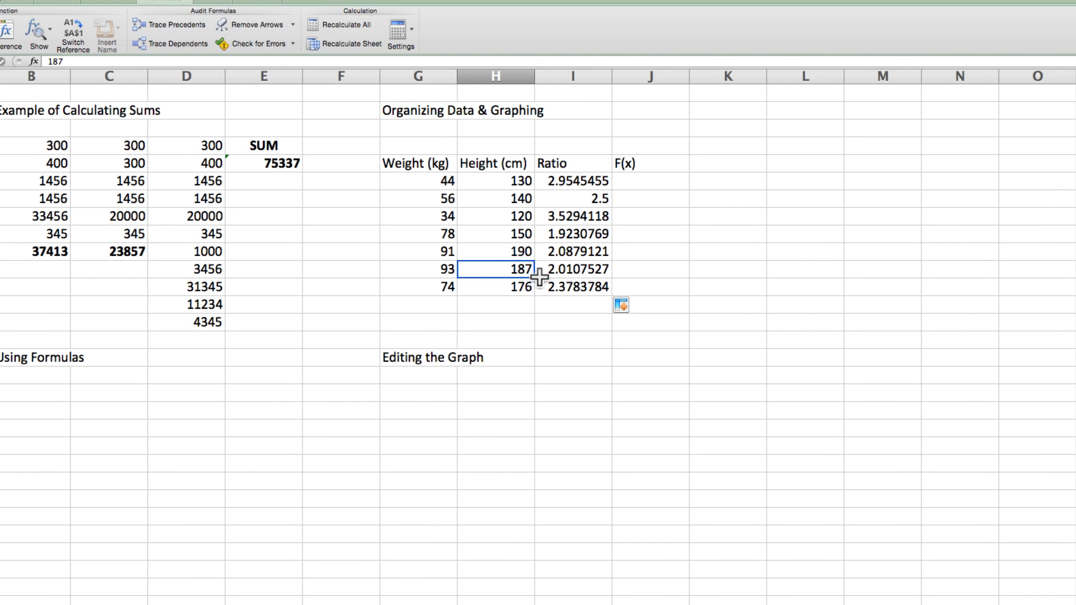
left_click(518, 250)
type("180")
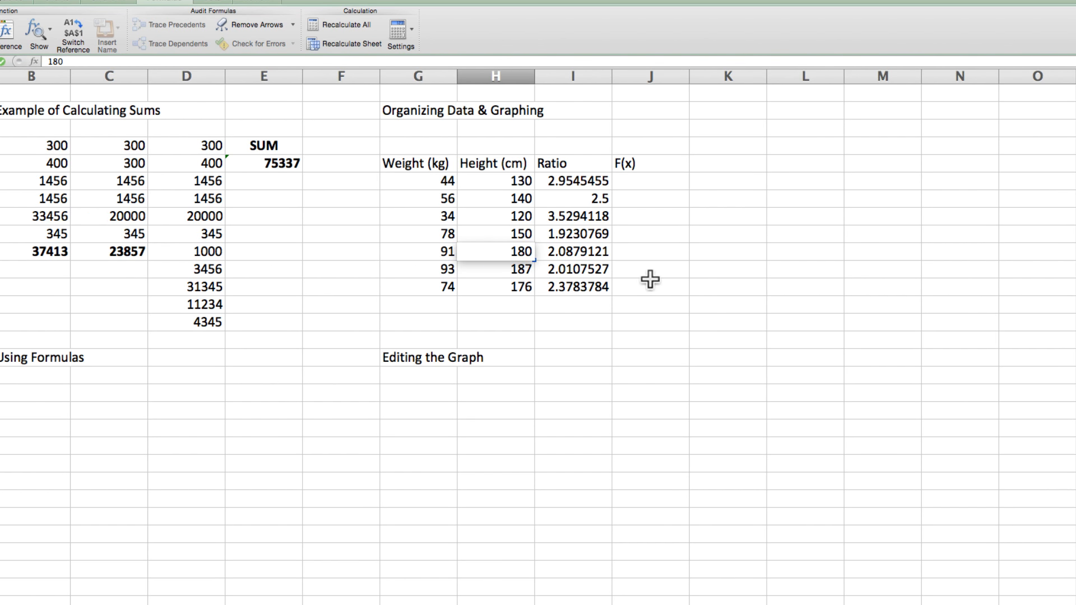
key("Return")
Step: Change the weight in cell G9 to 40 so the ratio in that row recalculates
key("Left")
key("Up")
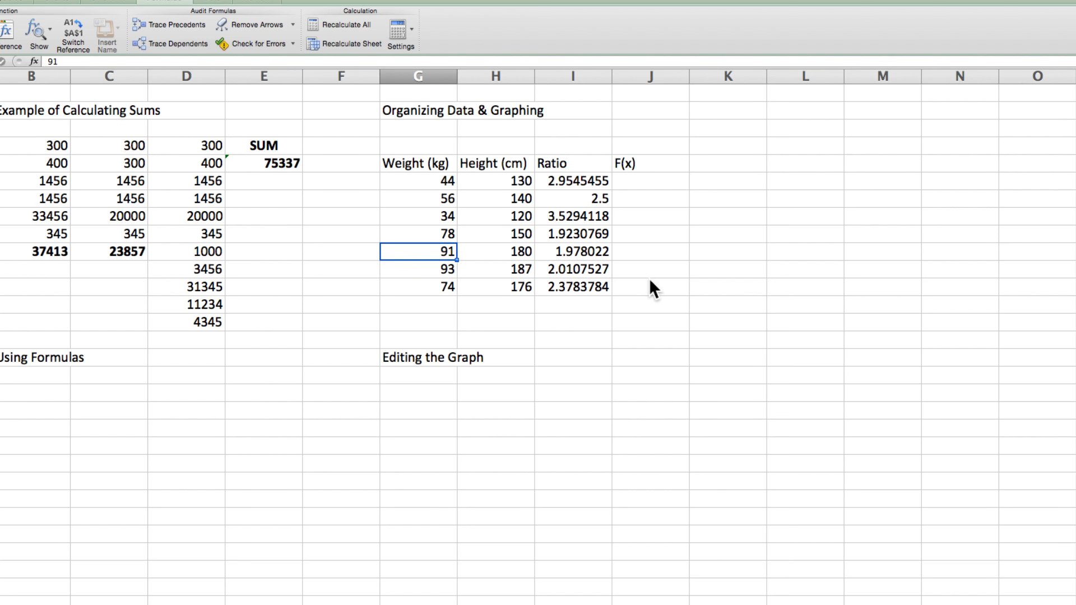
key("Up")
key("Up")
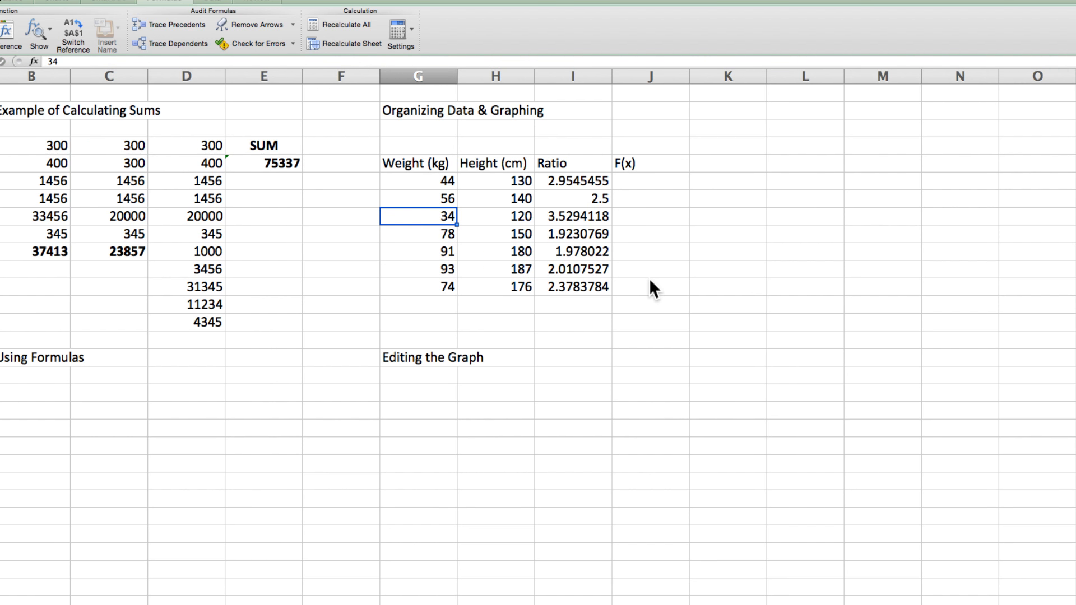
type("40")
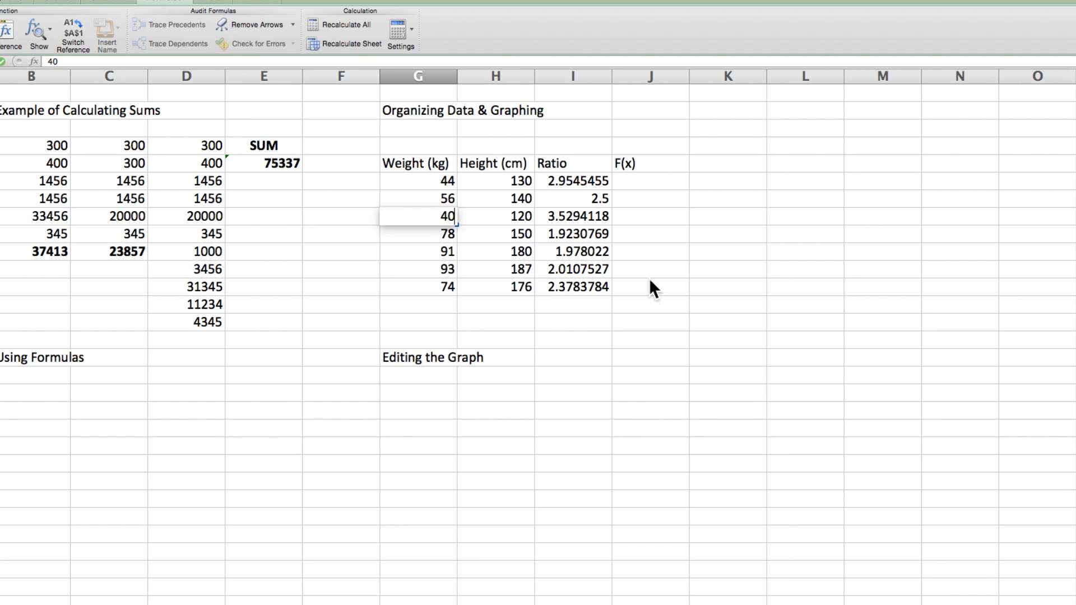
key("Tab")
key("Tab")
key("Down")
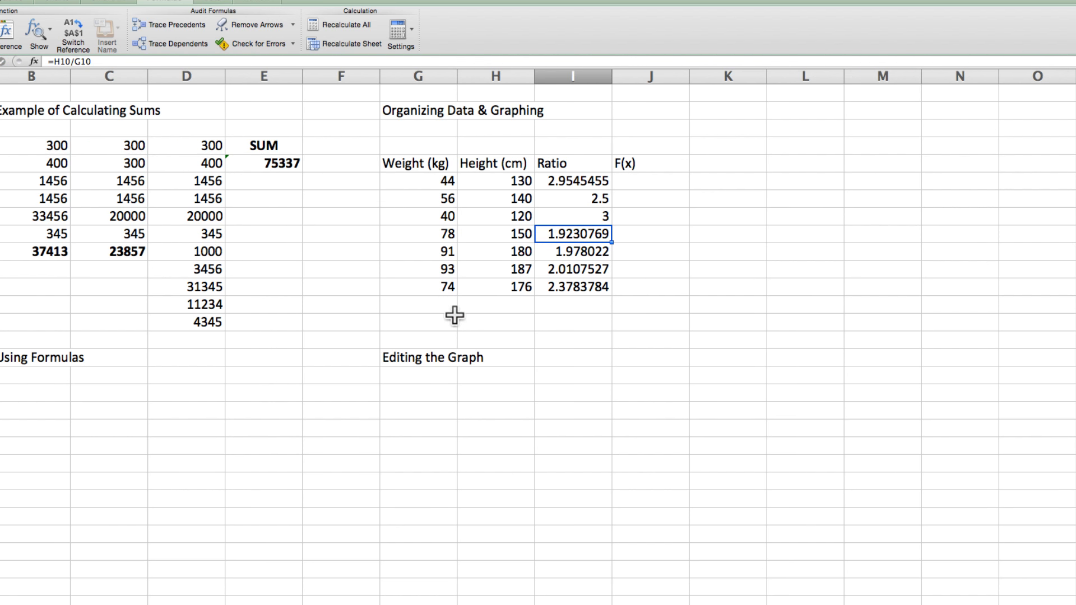
Step: Change the height in cell H12 to 8 so the ratio in that row recalculates
left_click(570, 307)
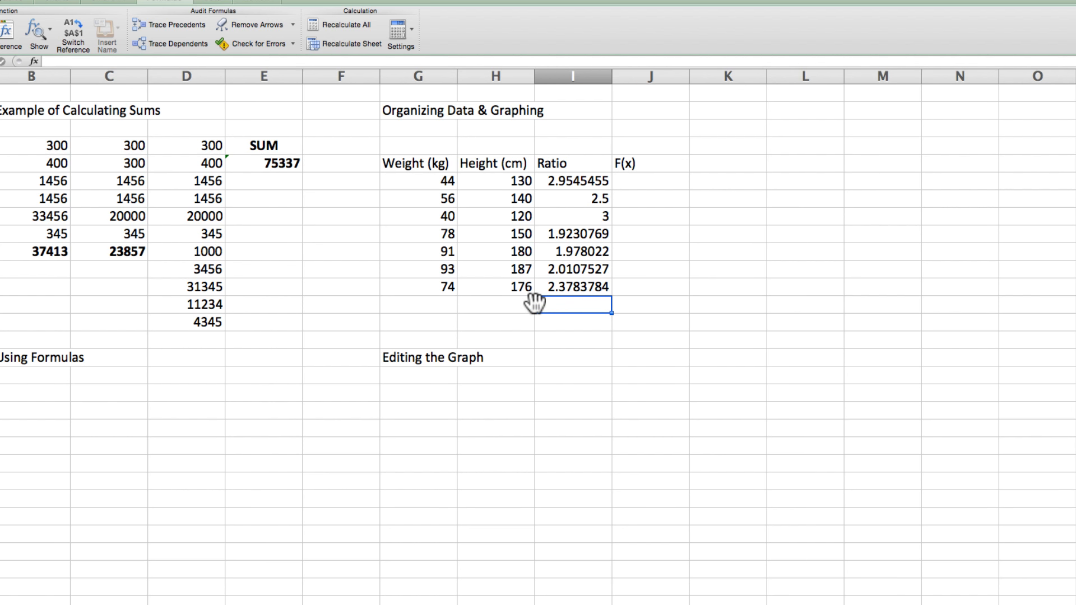
left_click(527, 271)
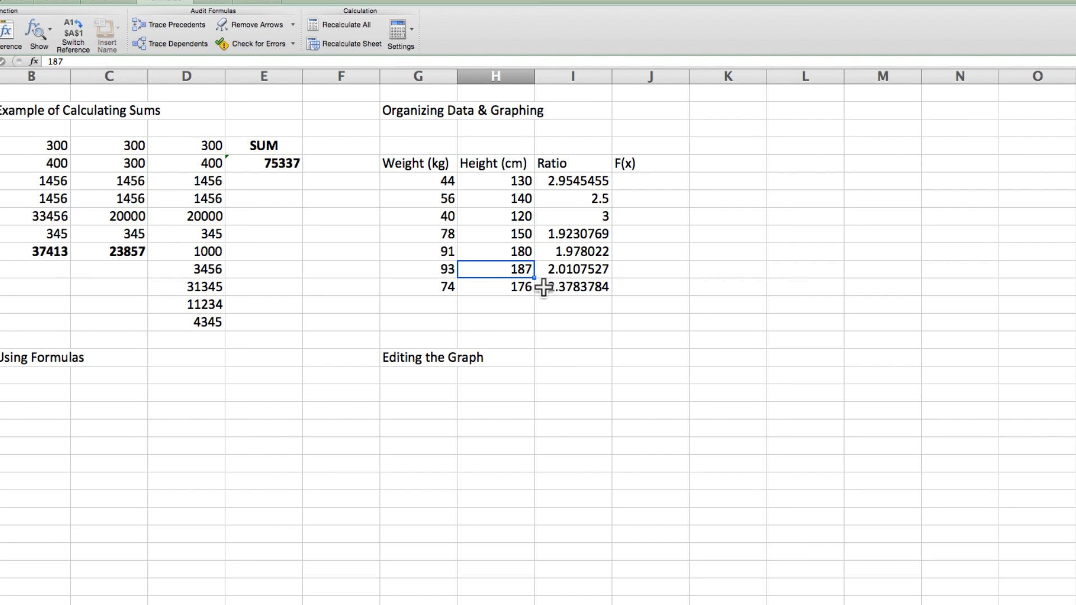
type("8")
key("Return")
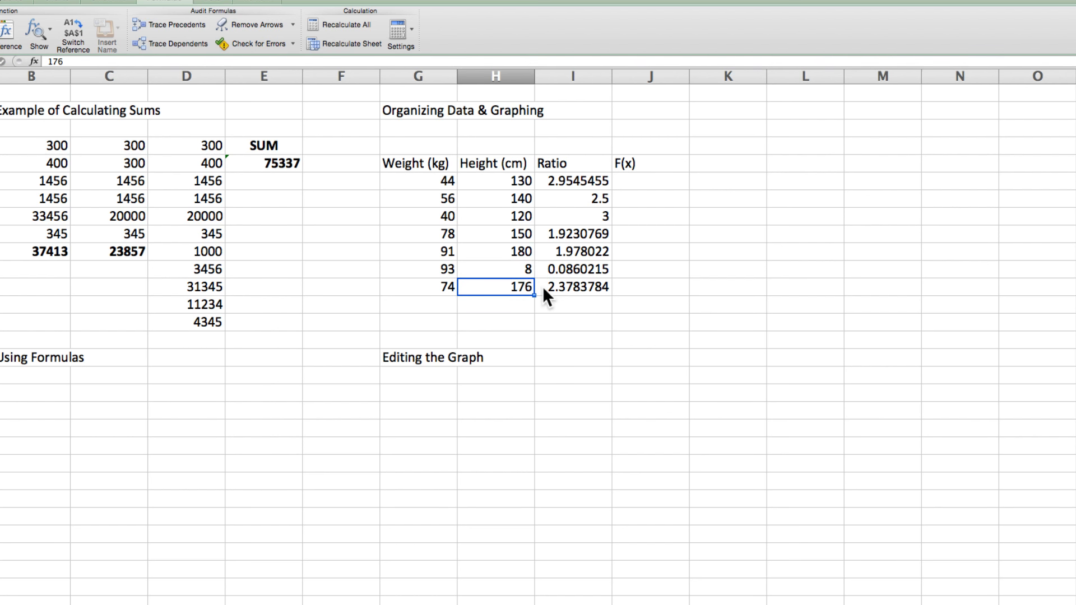
Step: Change the height in cell H12 to 188 so the ratio in that row recalculates
key("Up")
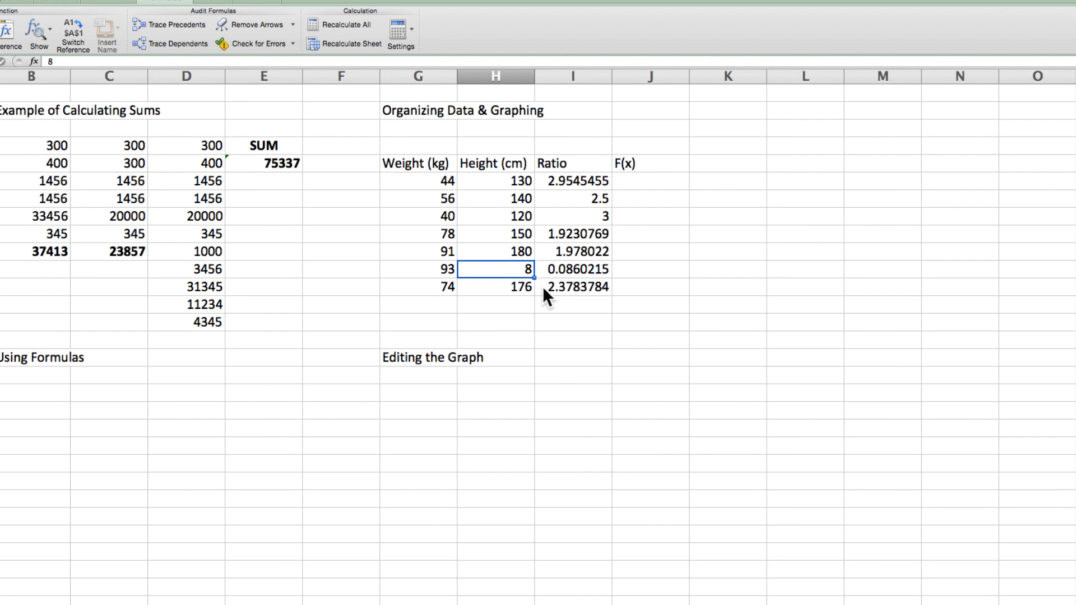
type("188")
key("Return")
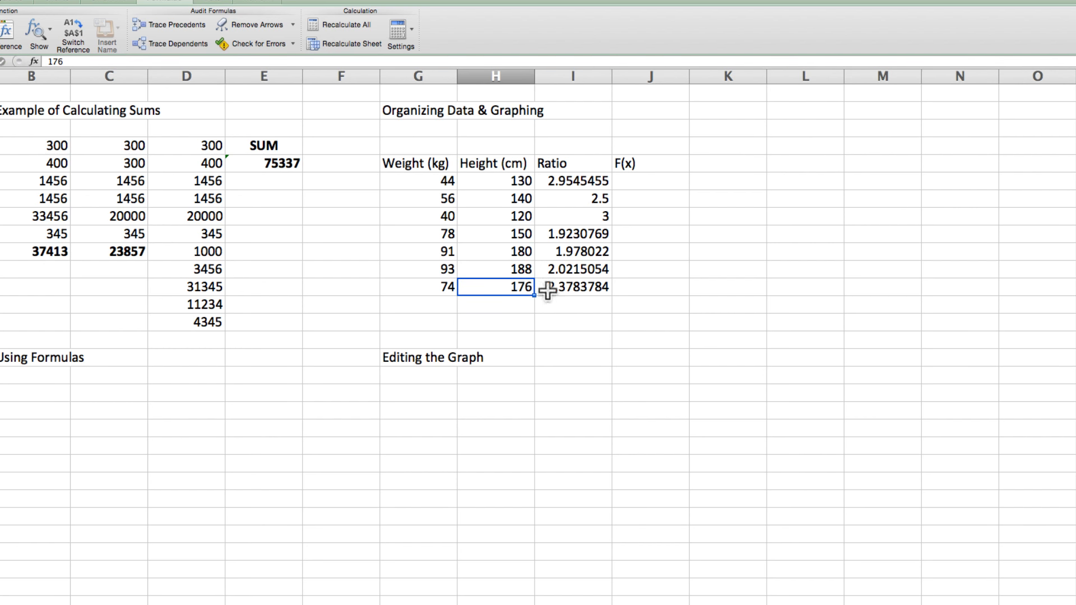
left_click(600, 322)
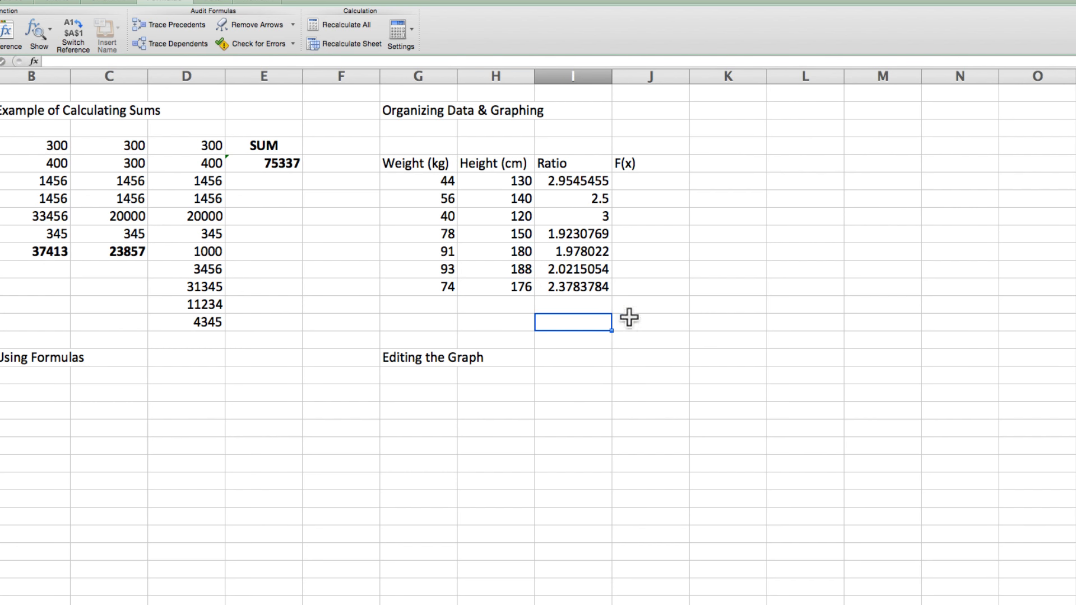
left_click(667, 273)
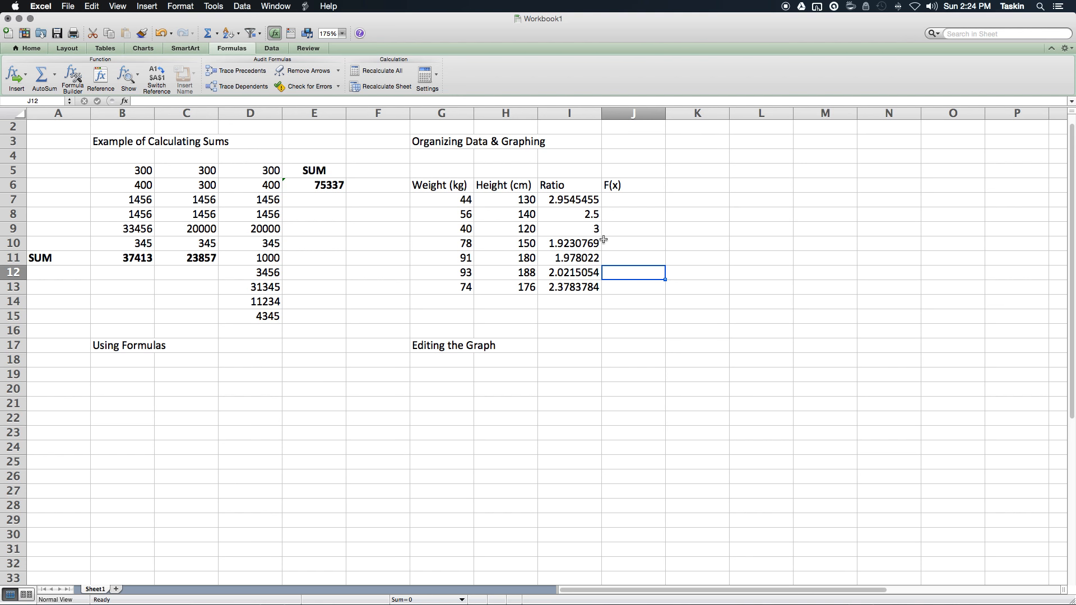
key("ctrl+[")
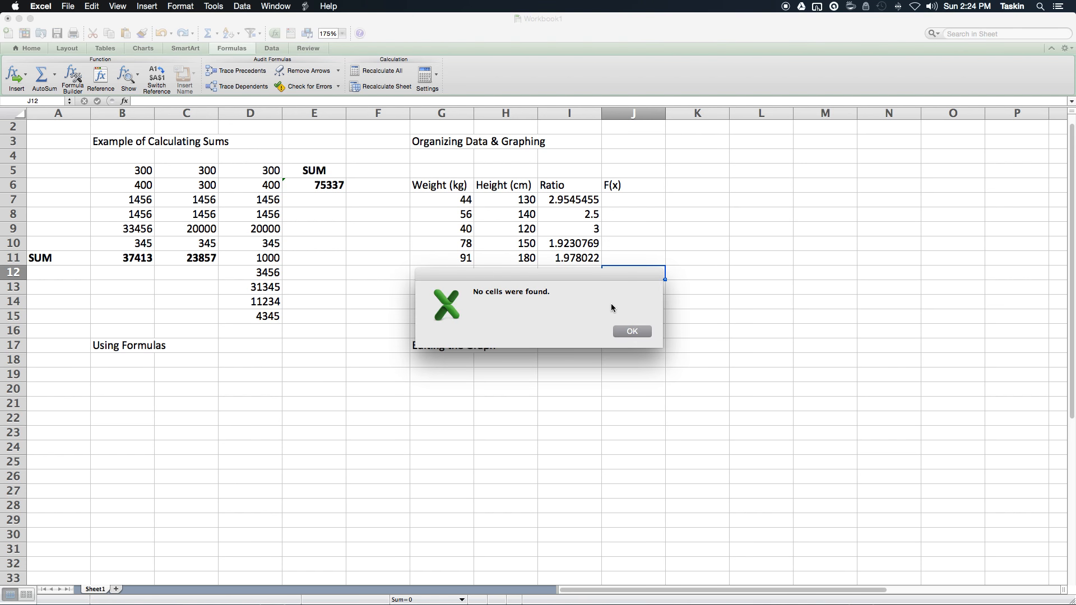
left_click(632, 331)
left_click(634, 332)
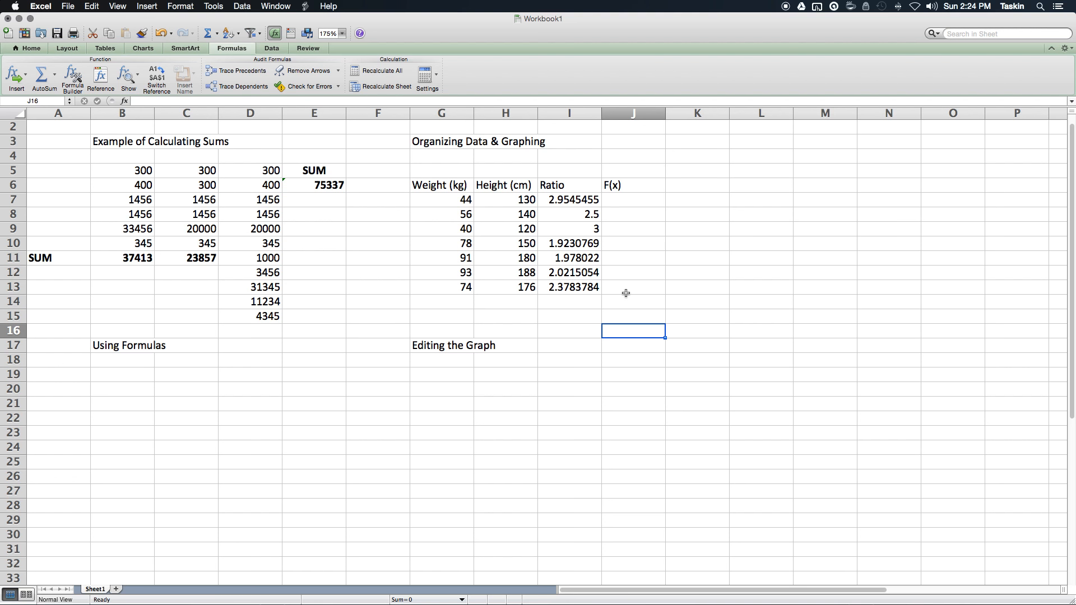
Step: Format the ratio values in I7:I13 as Number with 2 decimal places
left_click_drag(573, 197, 579, 287)
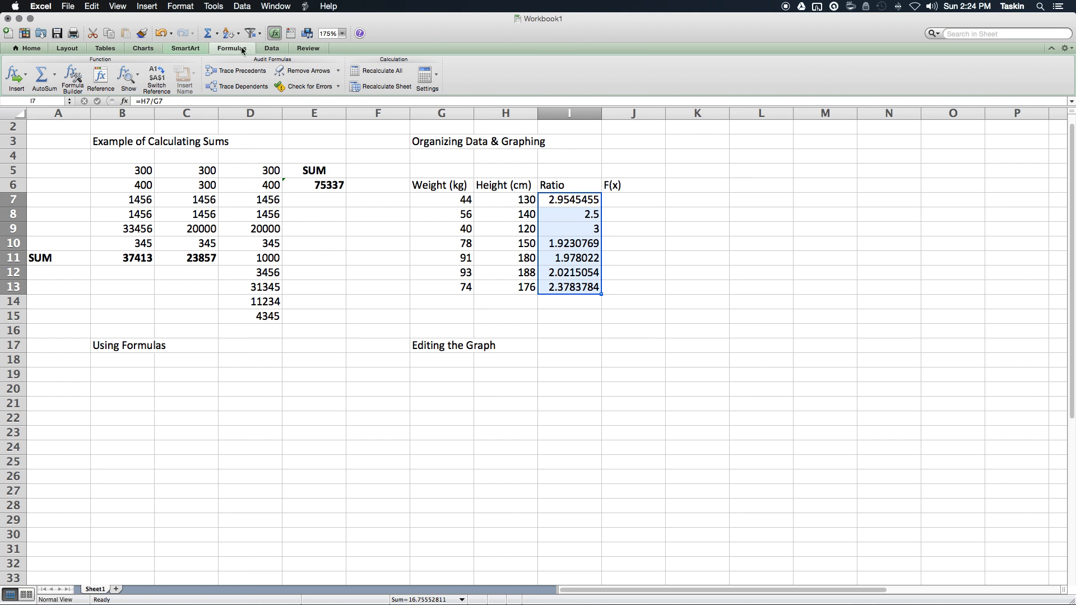
left_click(271, 49)
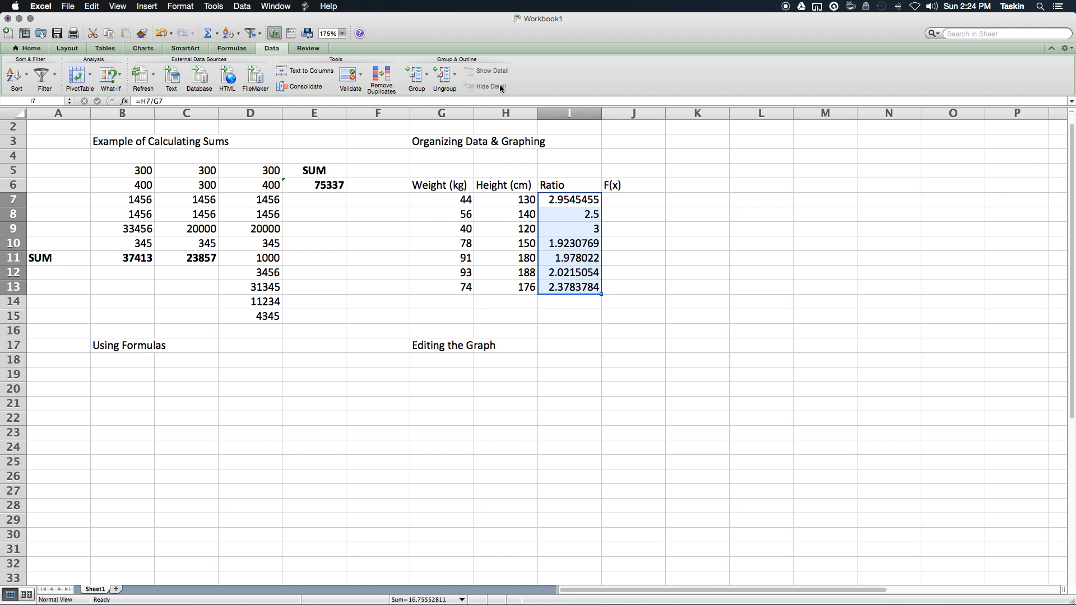
left_click(69, 49)
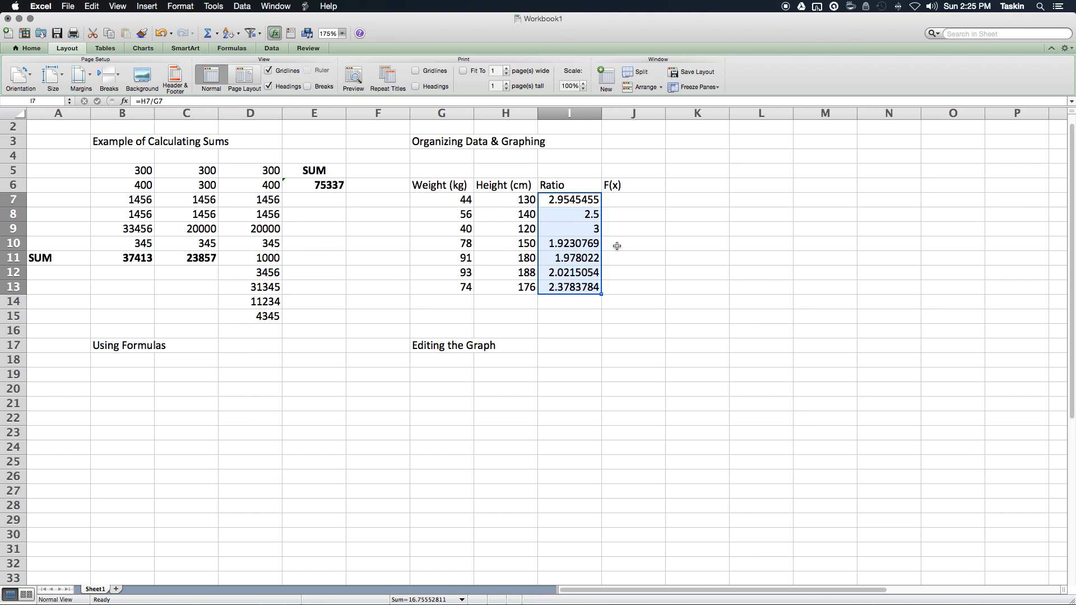
key("super+1")
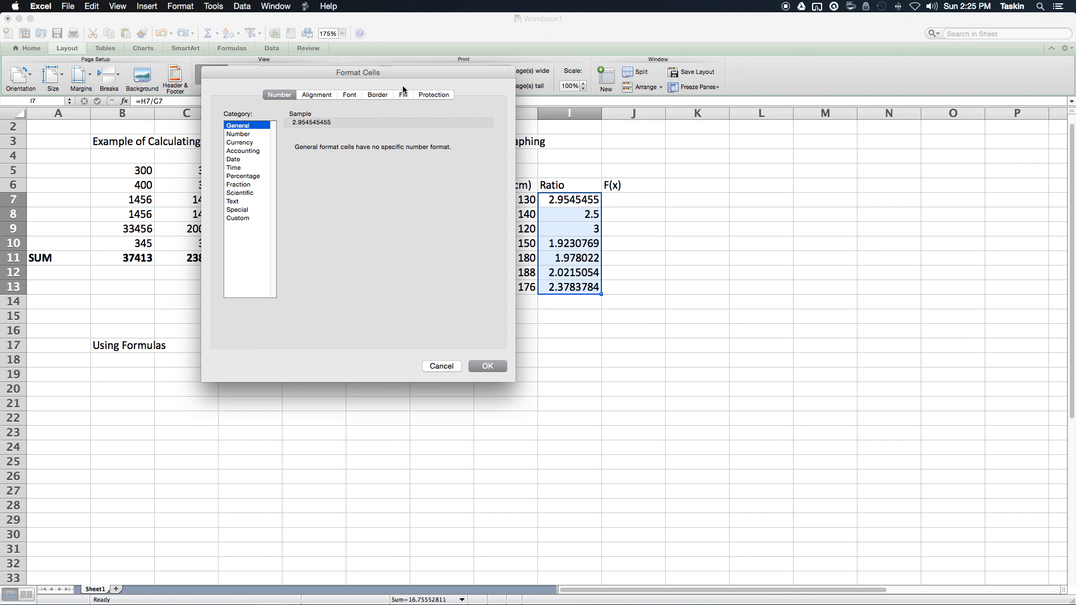
left_click_drag(387, 75, 481, 120)
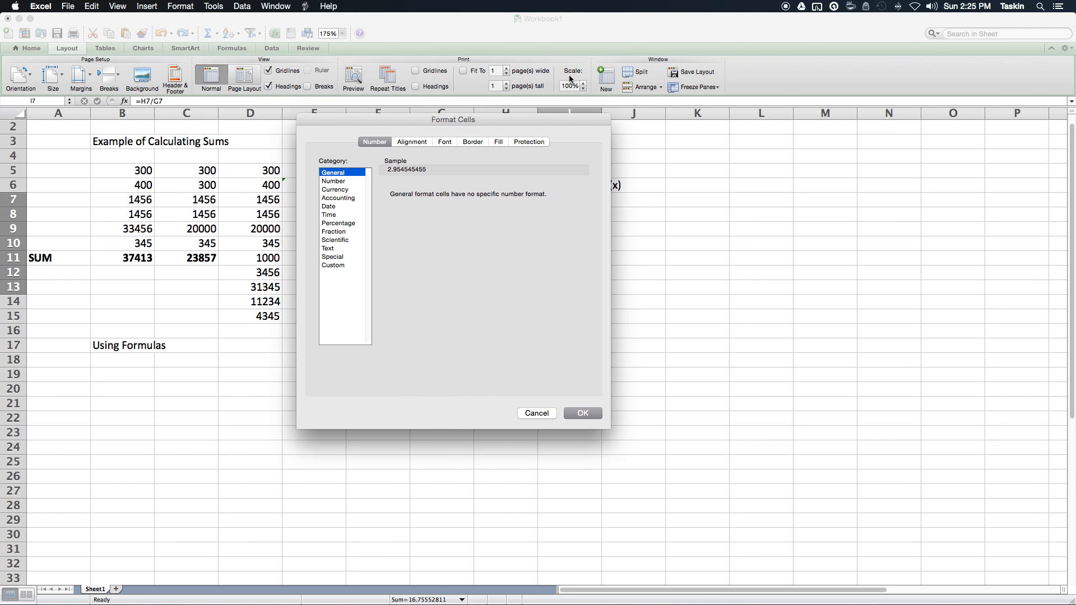
left_click(416, 143)
left_click(380, 145)
left_click(355, 181)
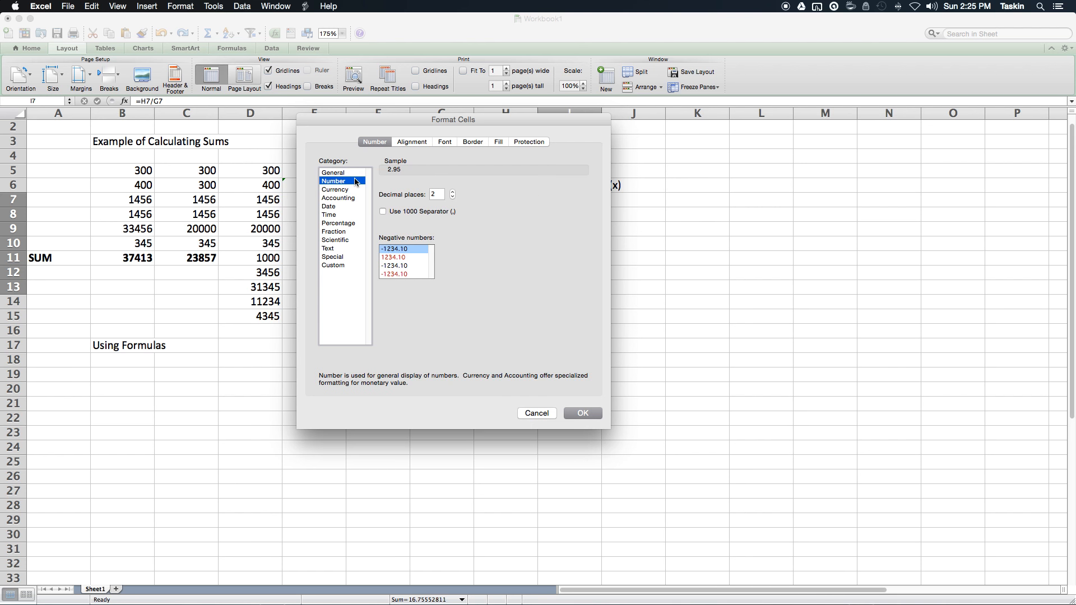
left_click(441, 195)
left_click(452, 192)
left_click(453, 196)
left_click(589, 415)
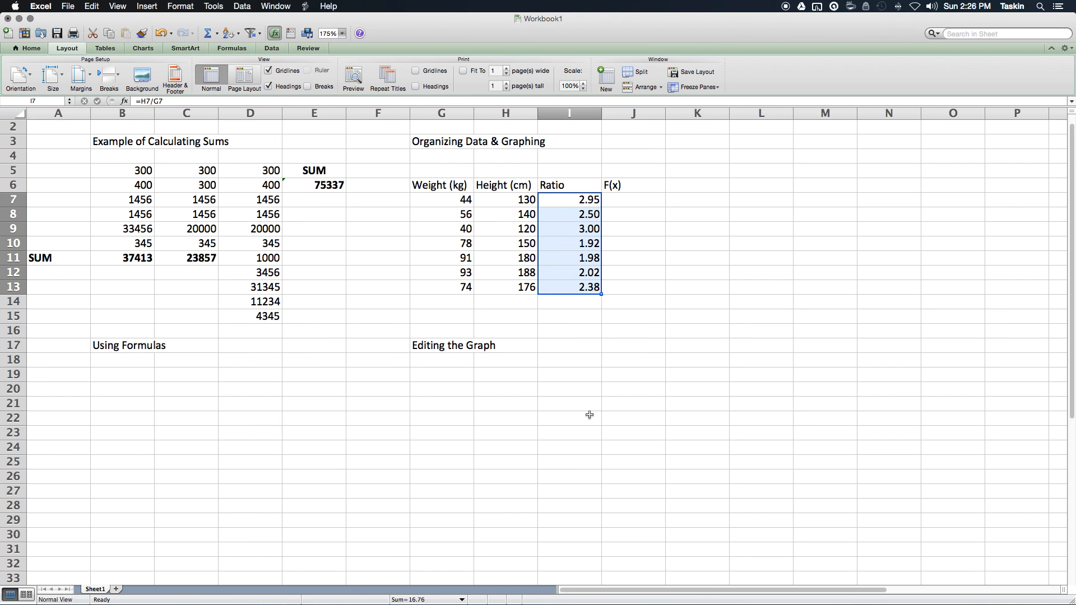
left_click(679, 287)
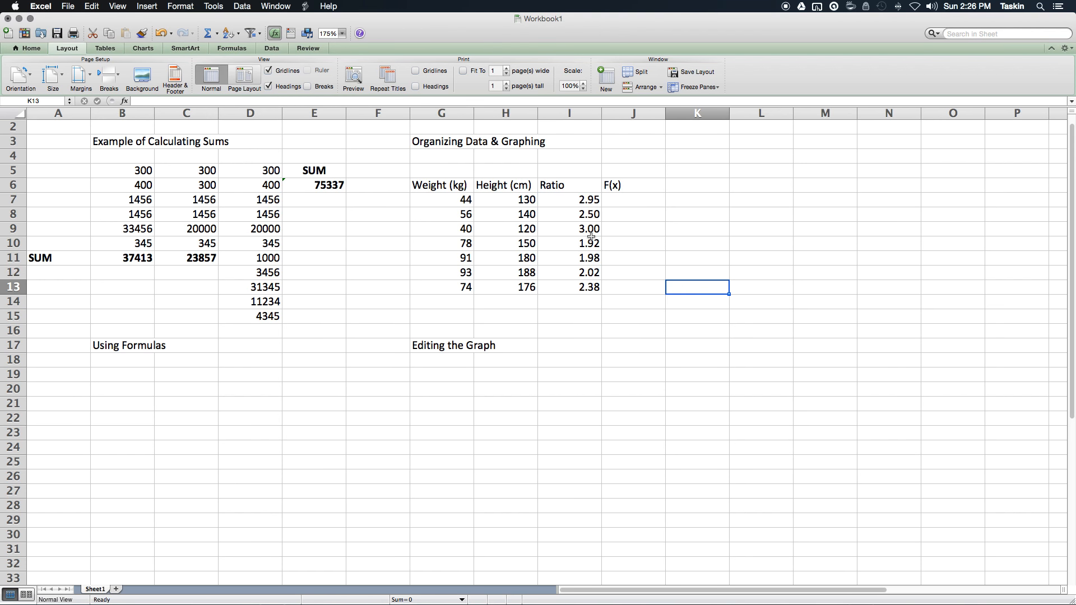
left_click_drag(586, 202, 588, 315)
left_click(641, 318)
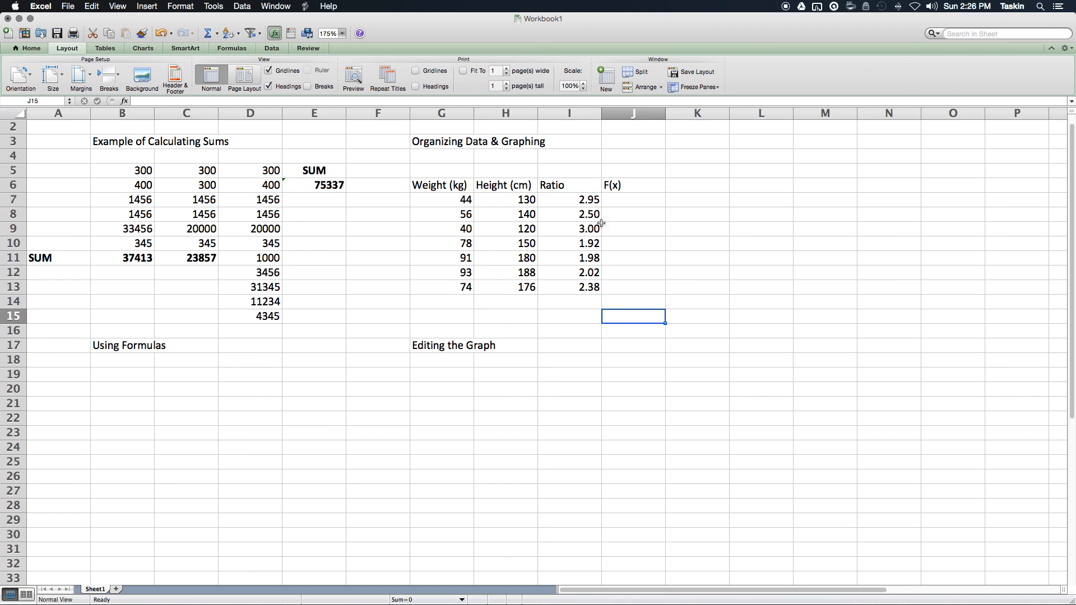
left_click(594, 344)
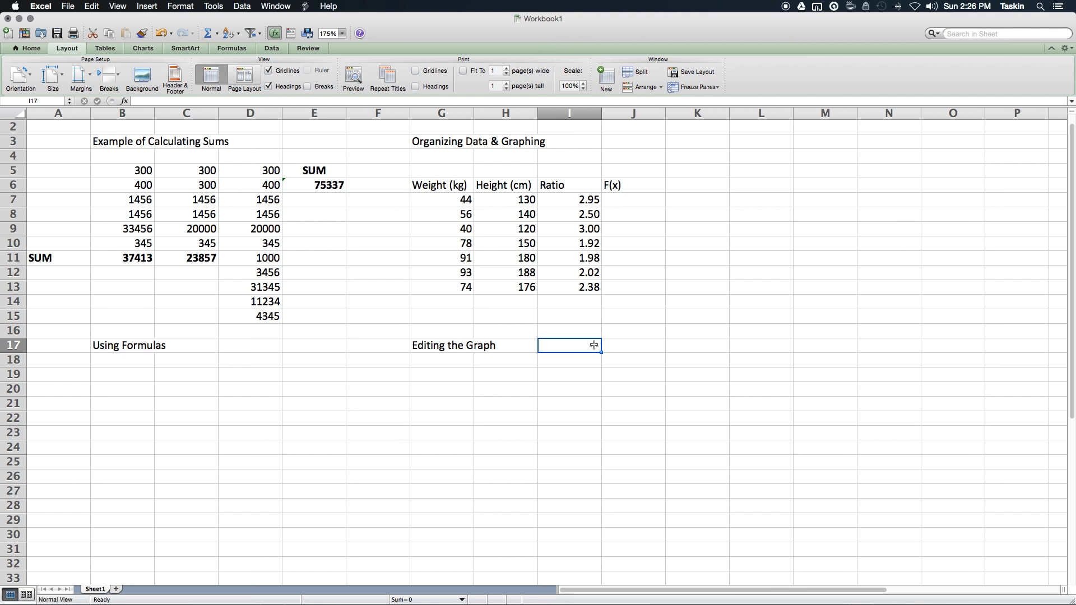
left_click(635, 267)
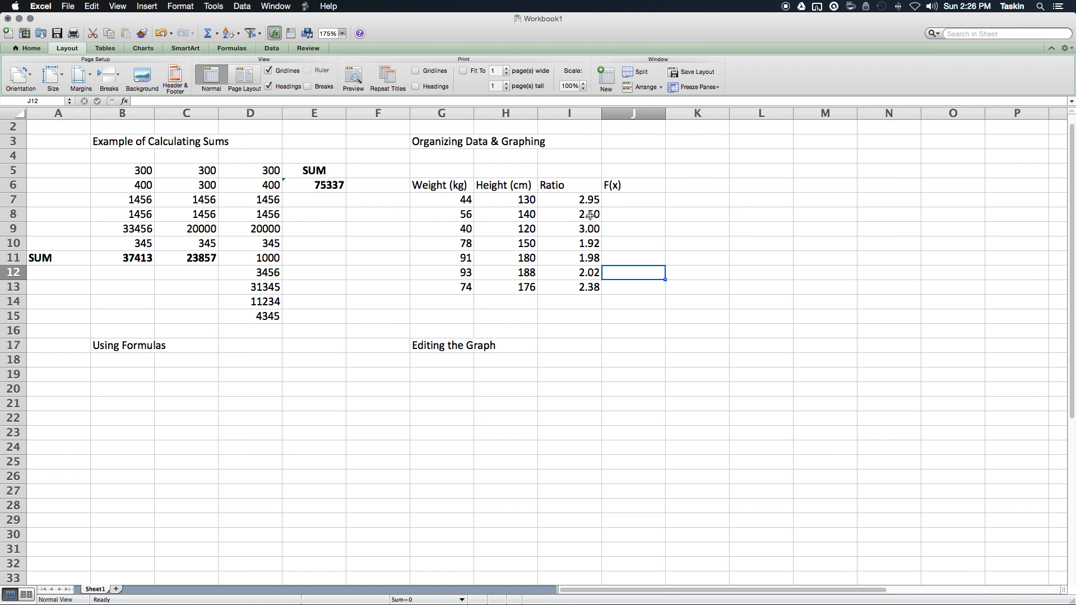
Step: Set the ratio values in I7:I13 to show 3 decimal places
left_click_drag(584, 200, 583, 287)
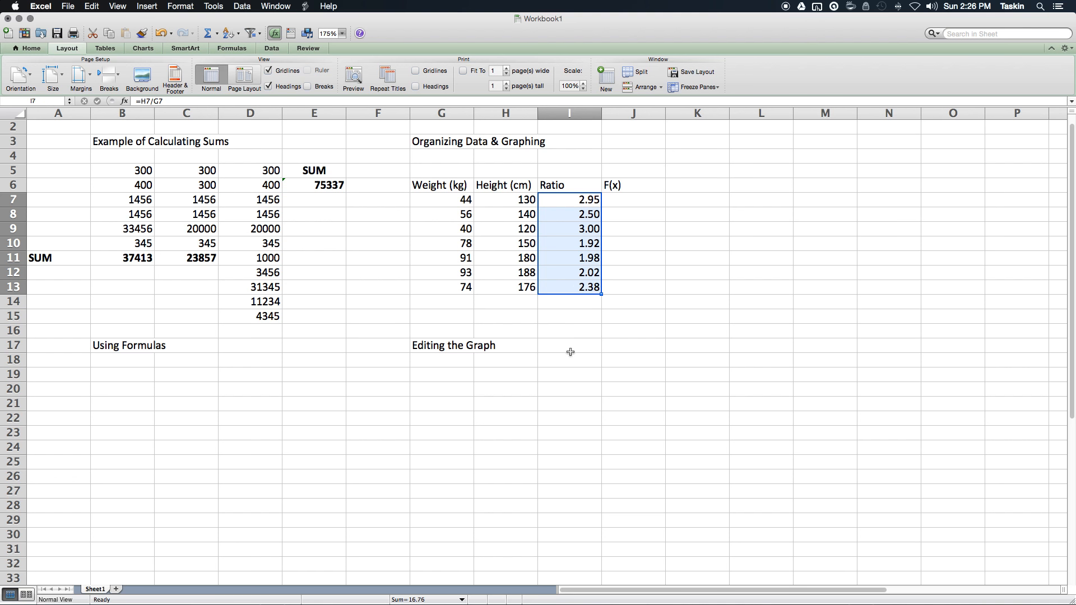
key("super+1")
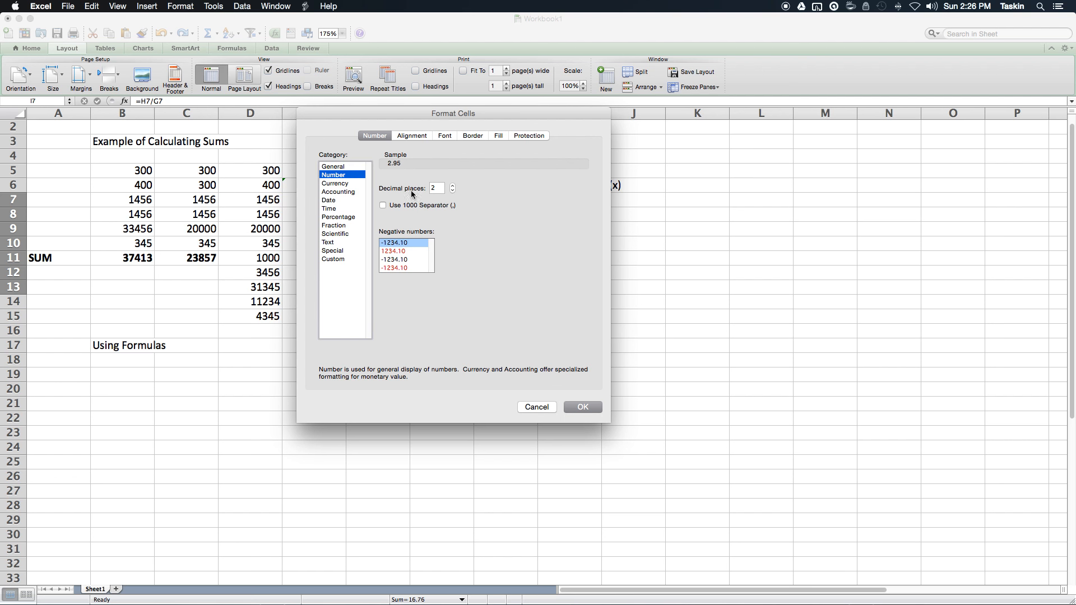
left_click(453, 186)
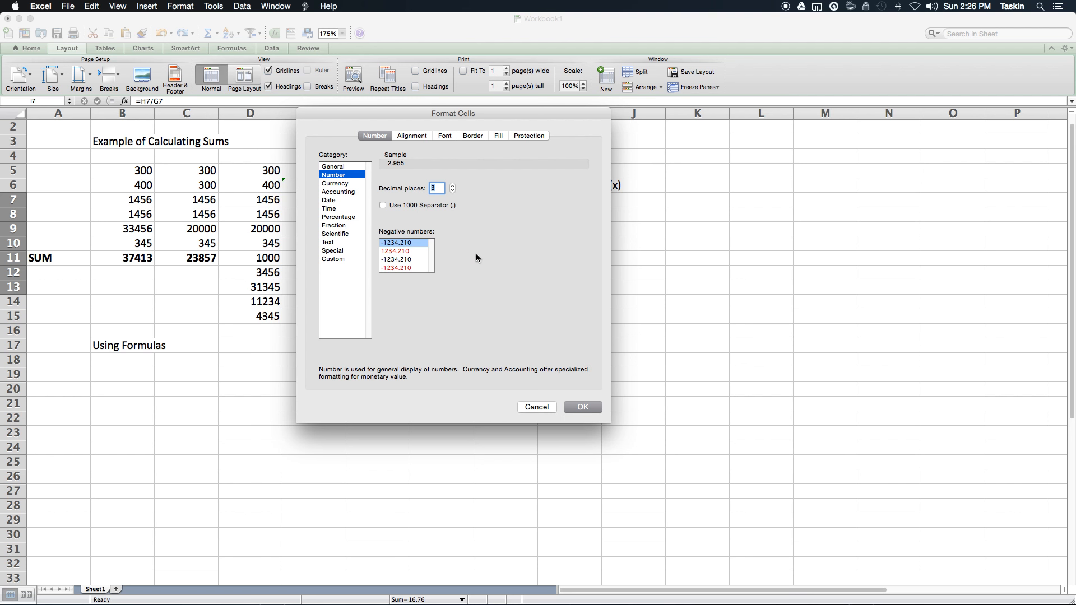
left_click(571, 406)
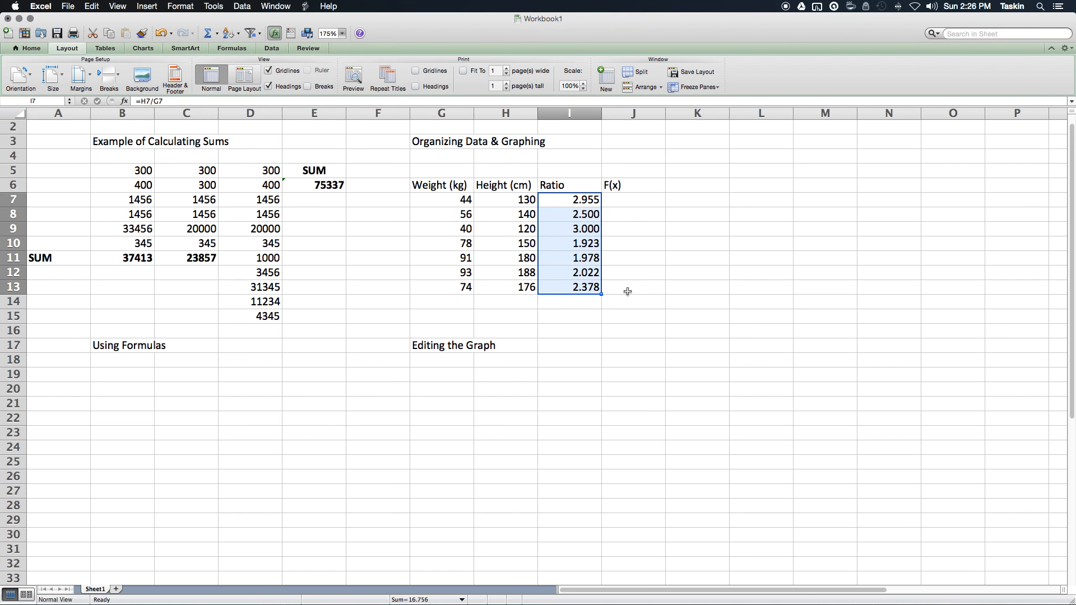
left_click(654, 215)
left_click(636, 274)
left_click(637, 299)
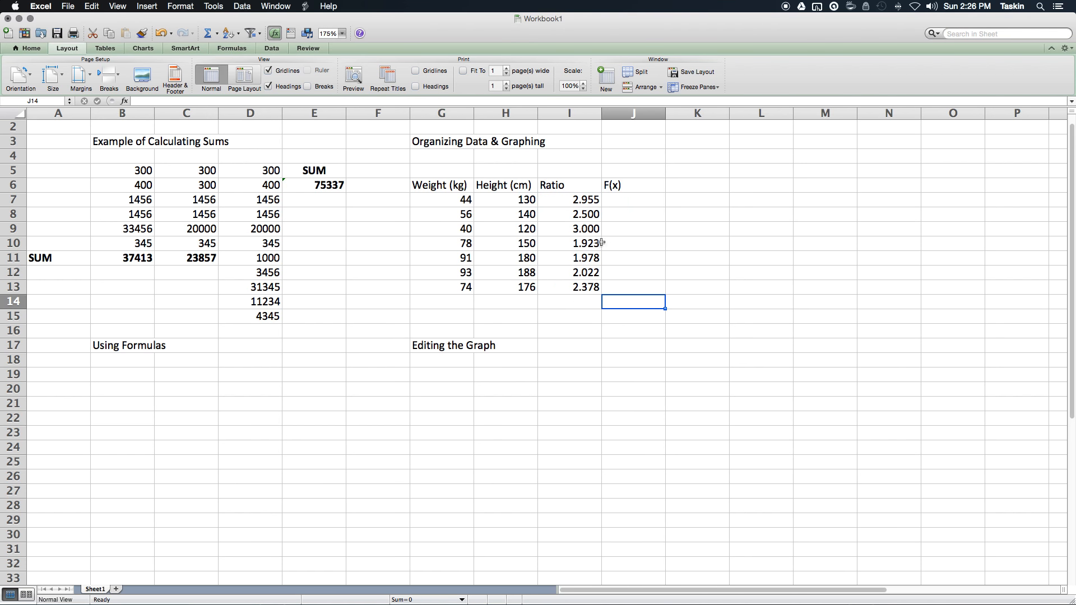
Step: Examine the Height and Ratio columns of the data table, with and without their headers
left_click_drag(572, 213, 572, 288)
left_click(636, 315)
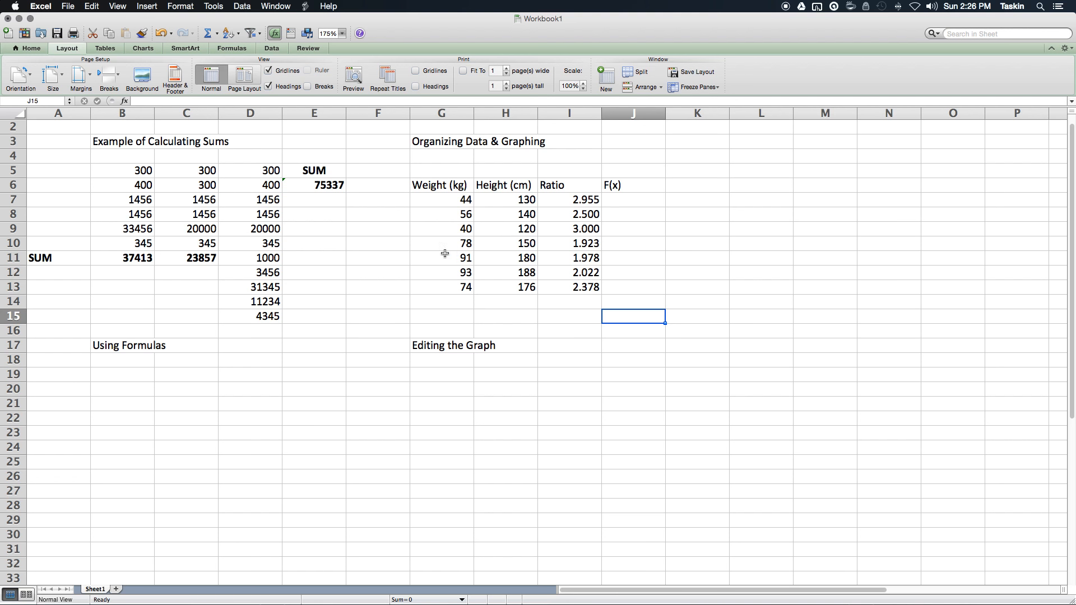
left_click_drag(520, 187, 522, 283)
left_click_drag(571, 183, 570, 293)
left_click(631, 286)
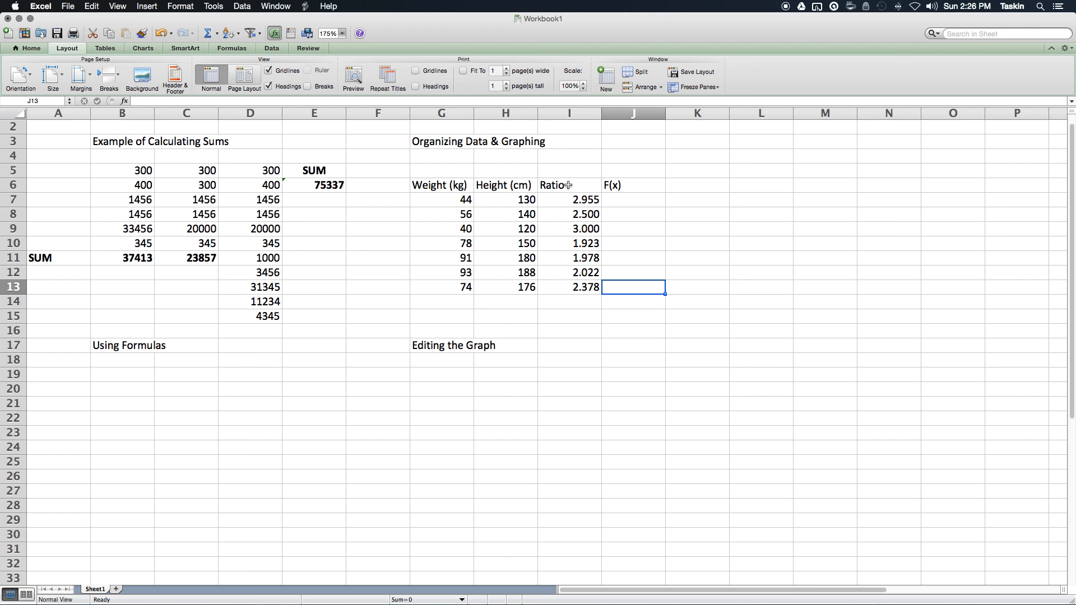
left_click_drag(568, 187, 586, 290)
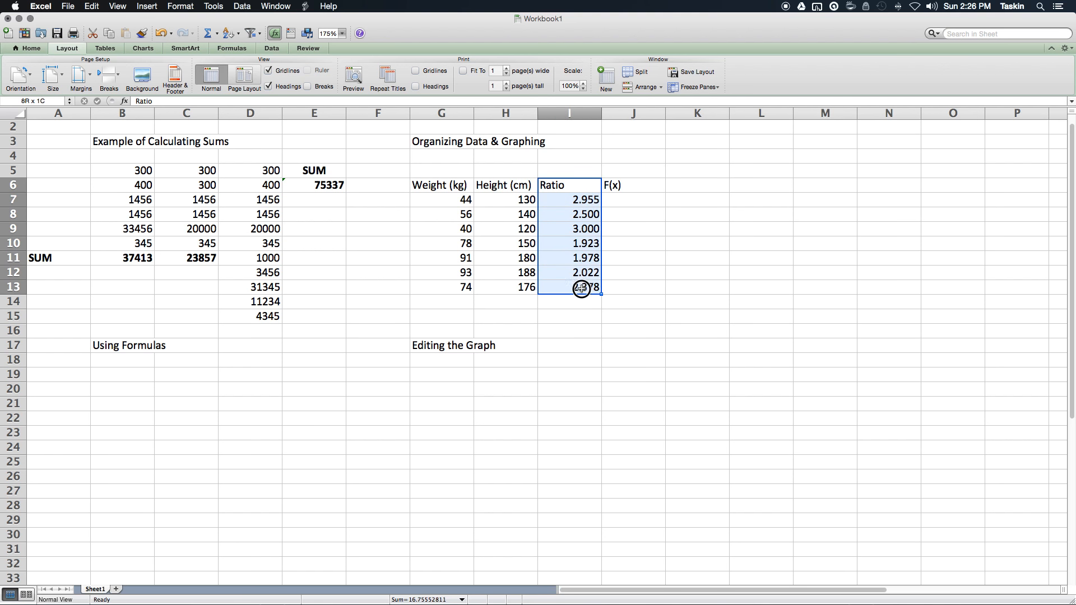
left_click(640, 293)
left_click(584, 201)
left_click_drag(585, 200, 585, 288)
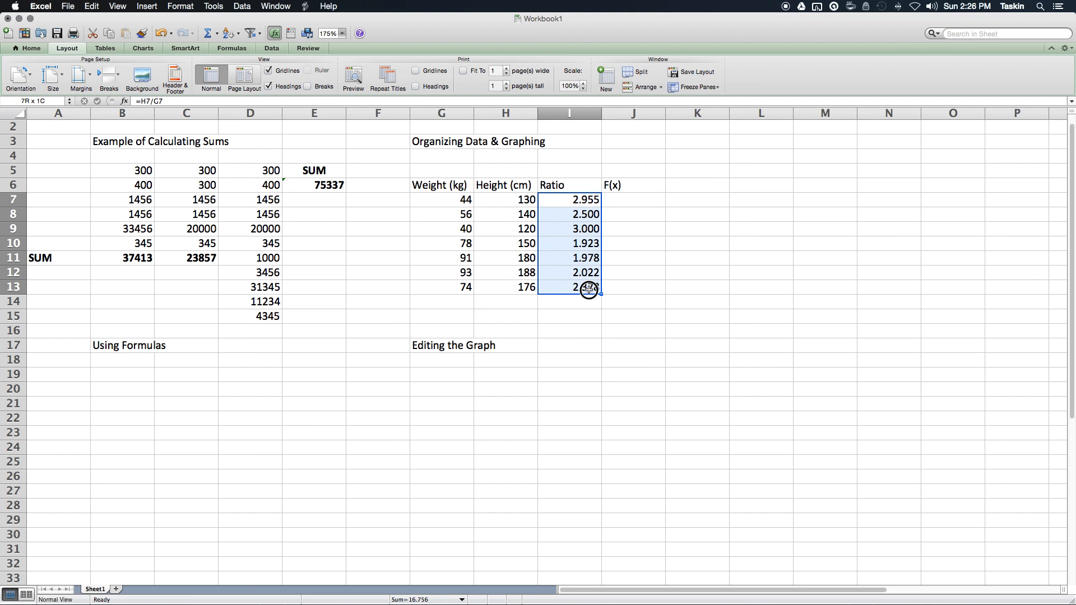
left_click(635, 288)
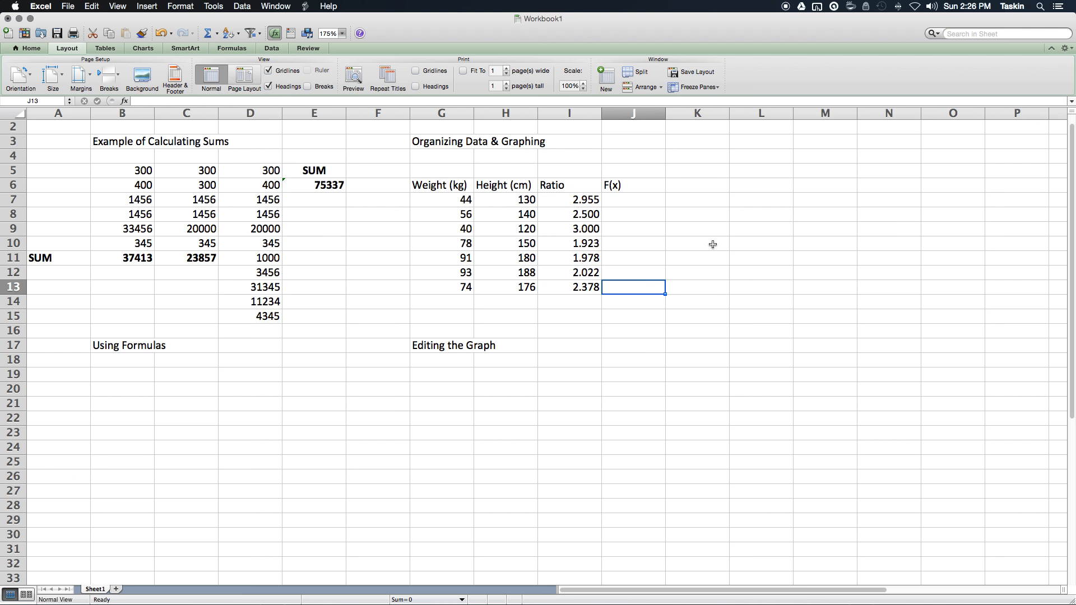
Step: Begin the F(x) formula in cell J7 with the bracketed quotient =(C7/h7)
double_click(639, 194)
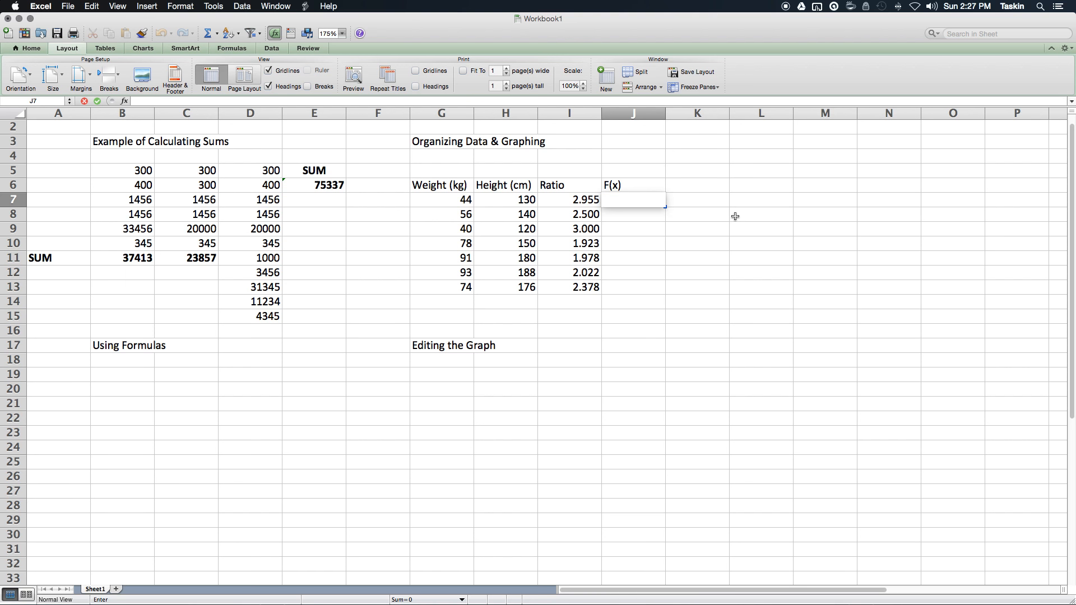
type("=")
left_click(735, 216)
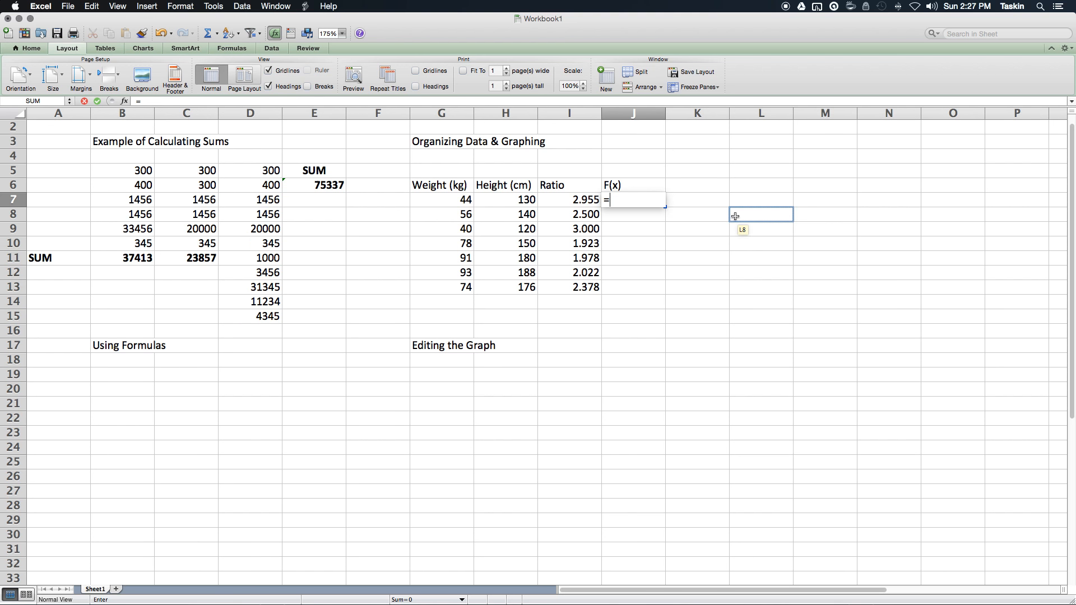
type("(")
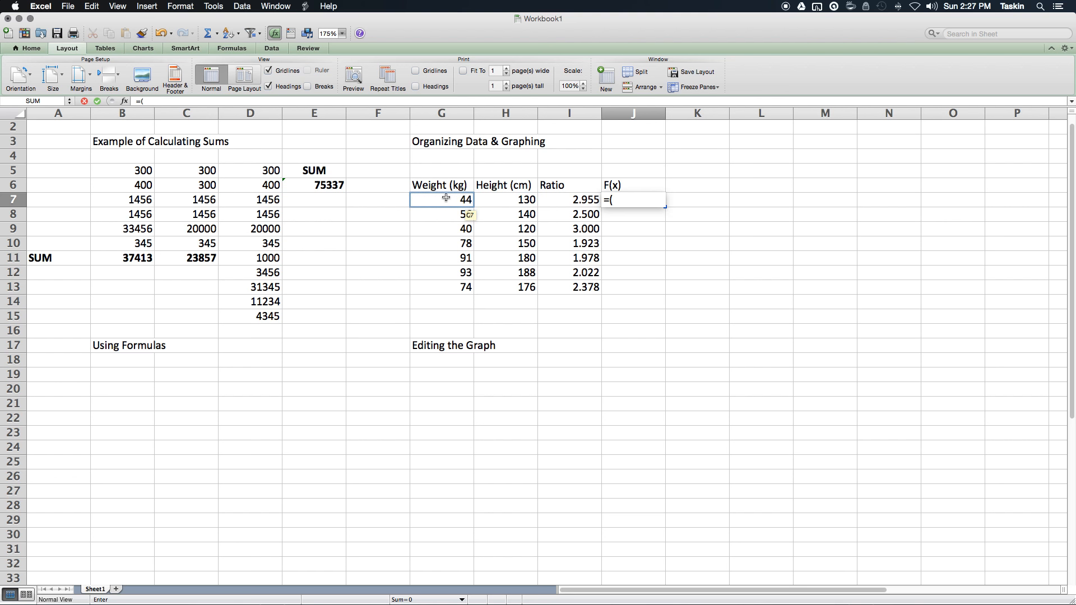
type("C7")
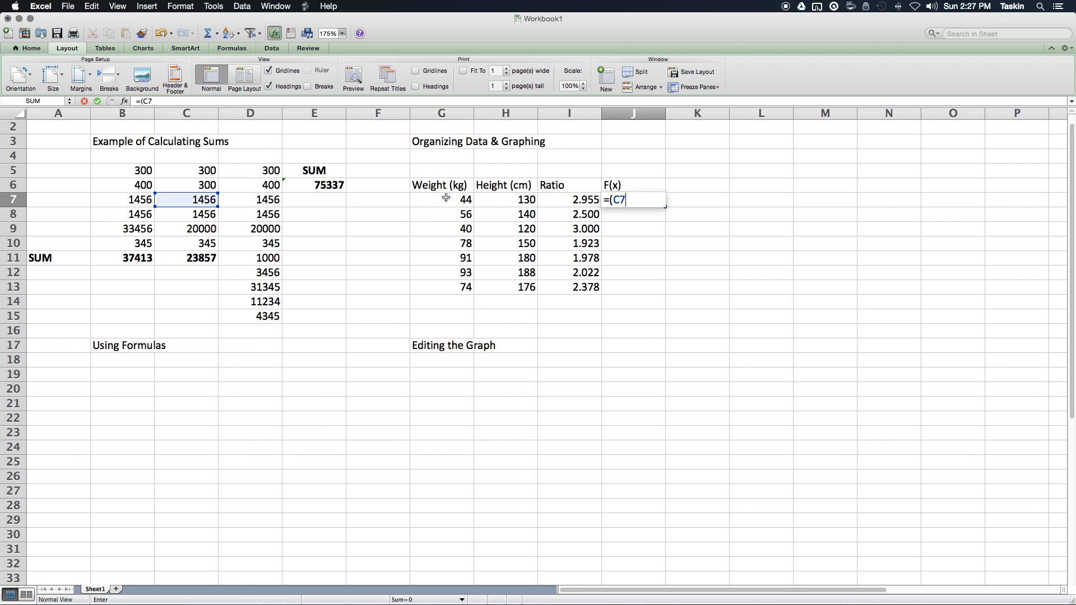
type("/h7)")
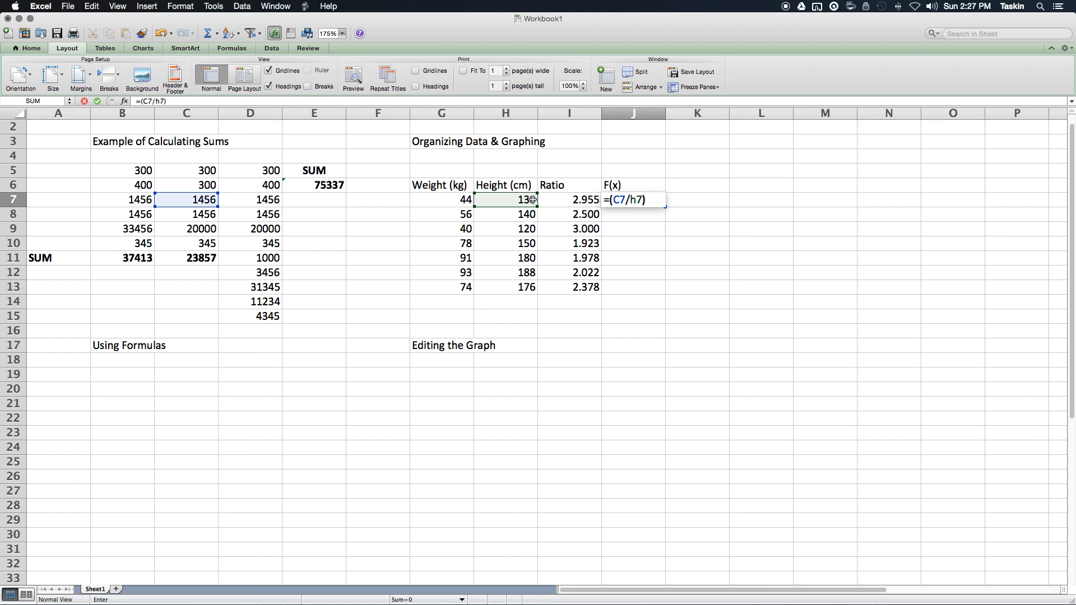
Step: Re-enter the divisor in the J7 formula as uppercase H7 and multiply the bracketed quotient by ratio cell I7
left_click(646, 200)
key("BackSpace")
key("BackSpace")
key("BackSpace")
type("H7)")
left_click(576, 202)
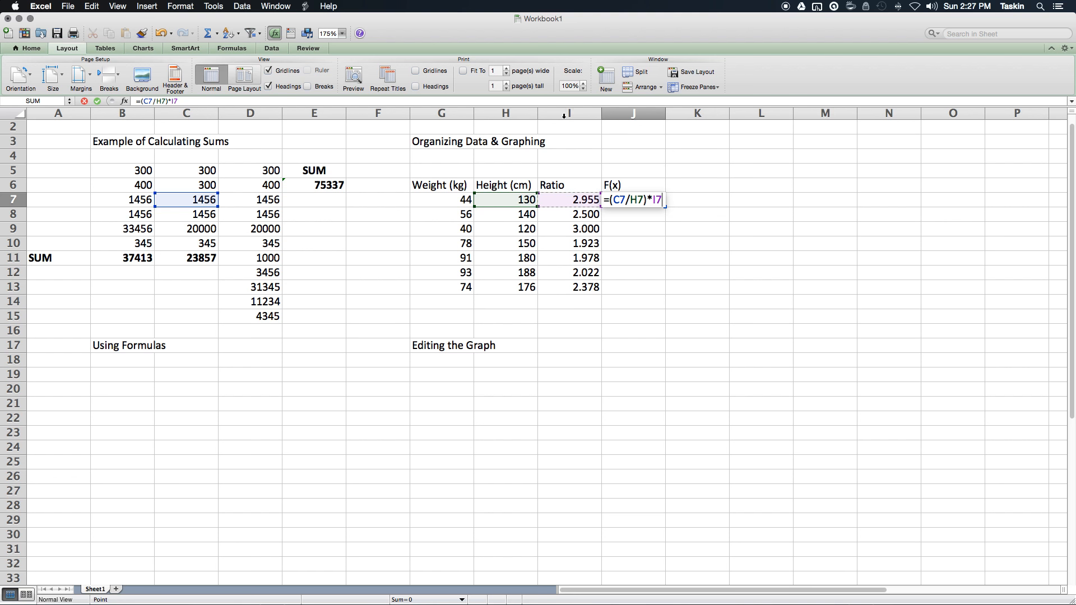
Step: Enclose the J7 product in outer brackets and subtract 33, so the formula reads =((C7/H7)*I7)-33
left_click(610, 199)
type("(")
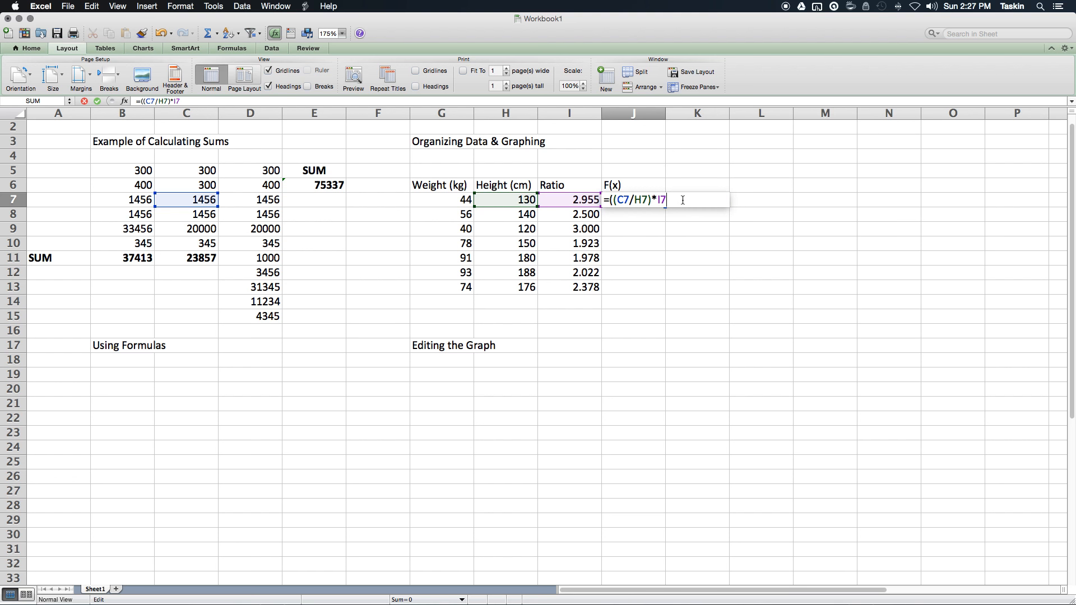
type(")-33")
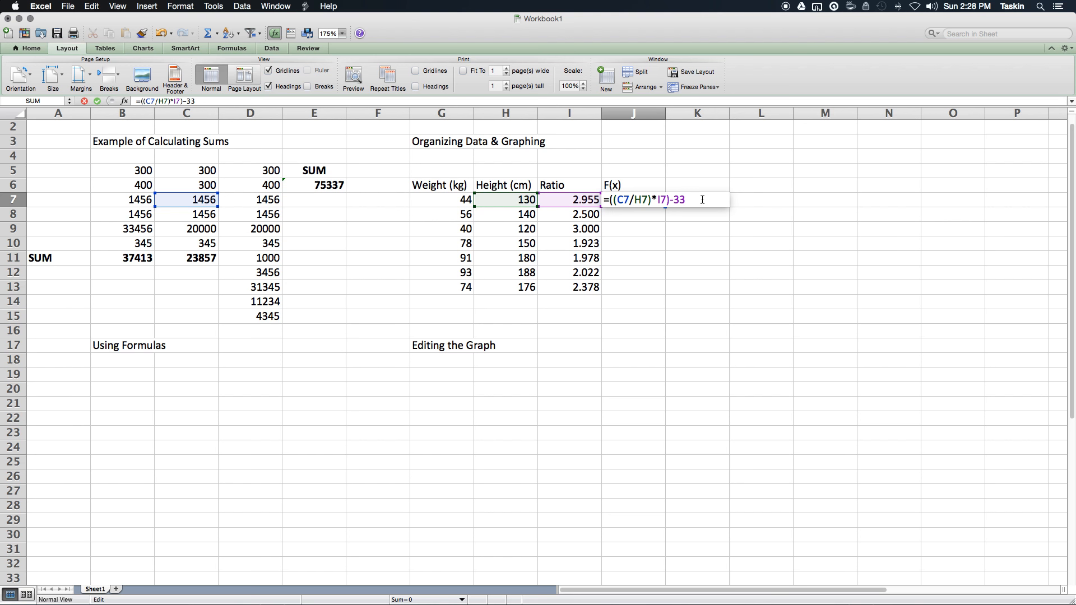
key("Return")
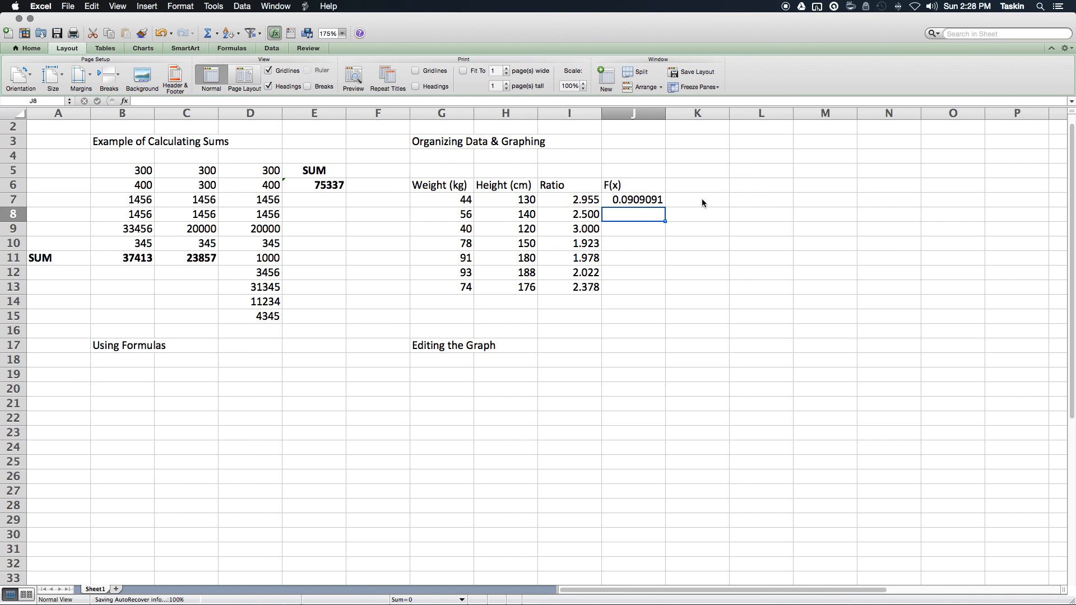
Step: Correct the dividend in the J7 formula from C7 to the weight cell G7
left_click(644, 203)
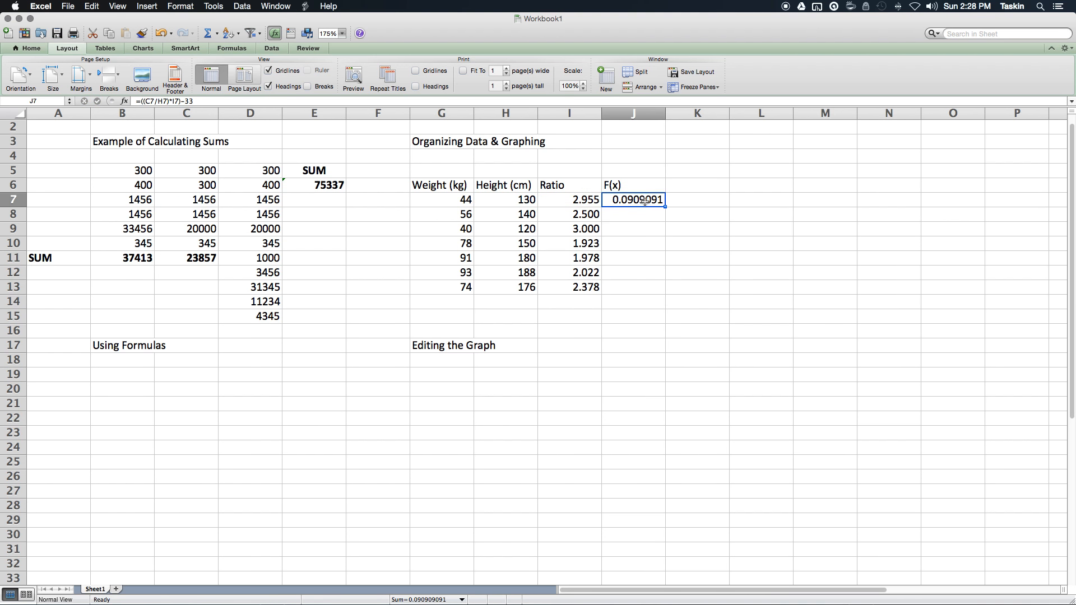
double_click(649, 199)
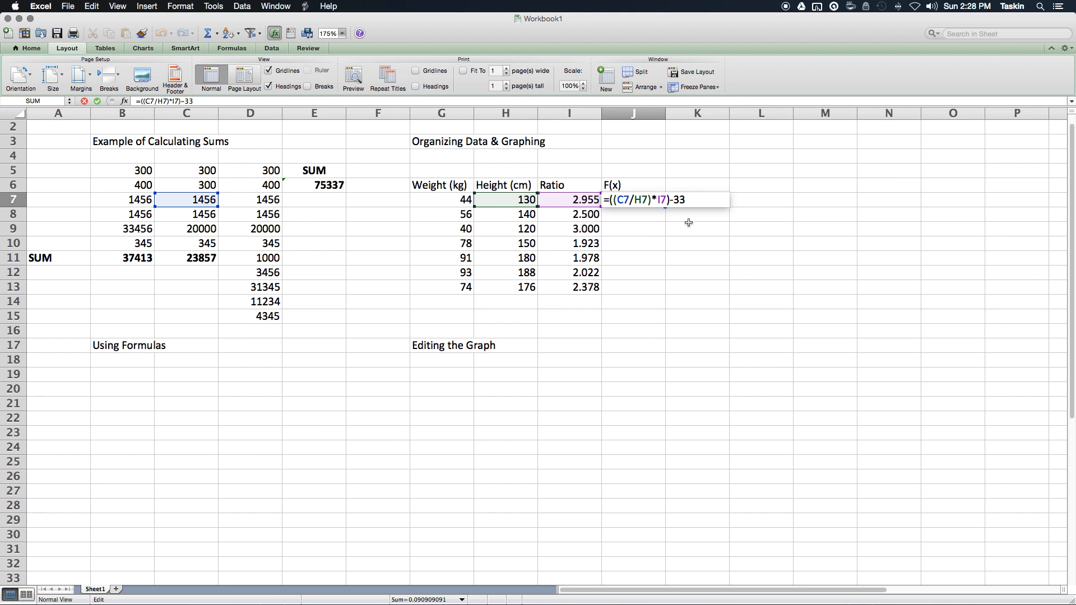
key("BackSpace")
type("G")
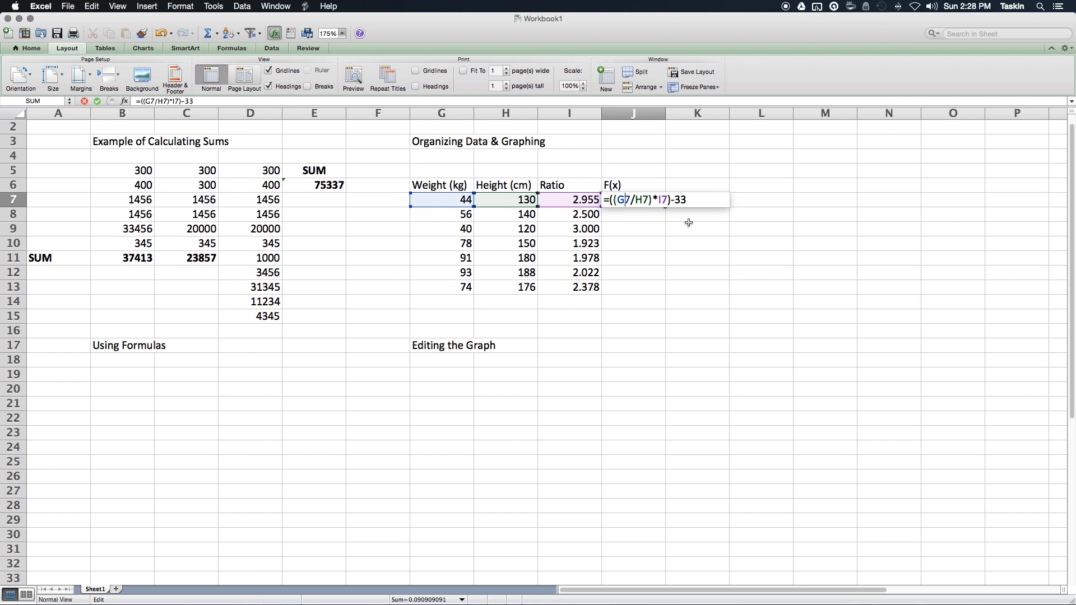
key("Return")
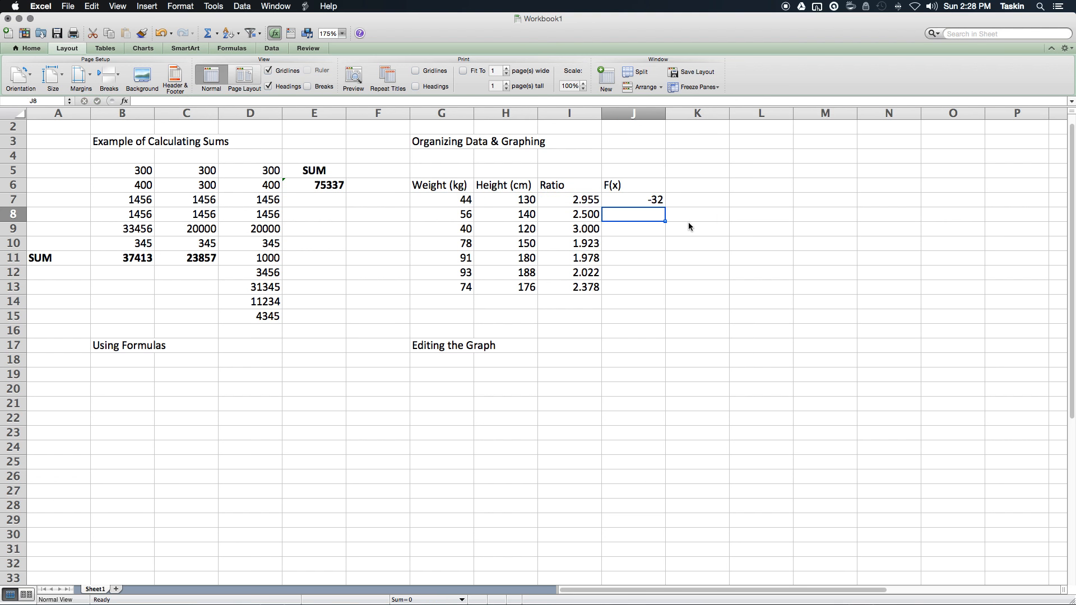
Step: Review the J7 formula and fill it down the F(x) column to J13
double_click(643, 200)
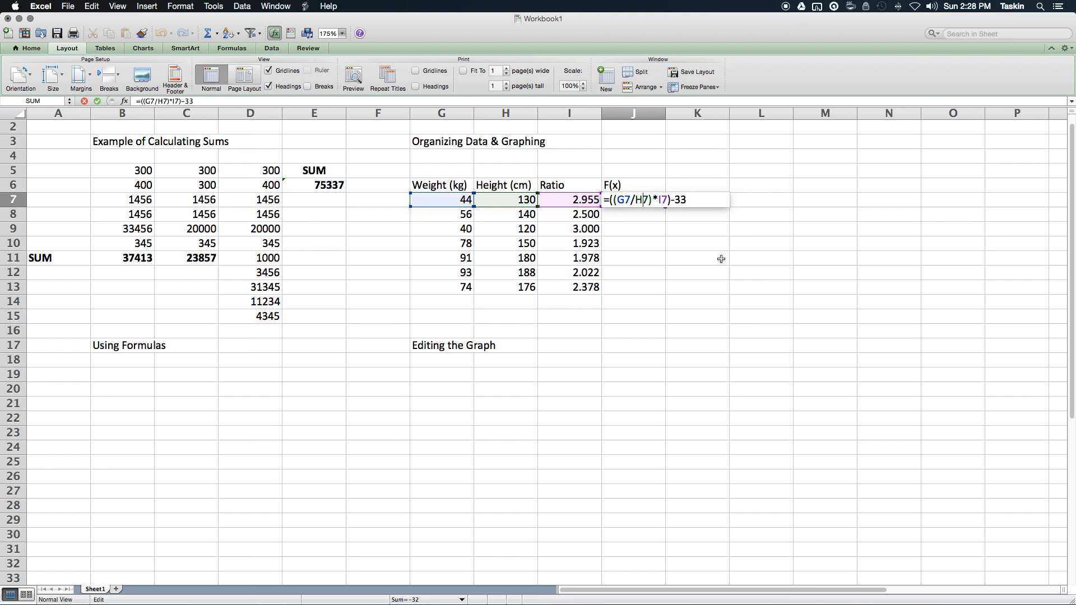
key("Escape")
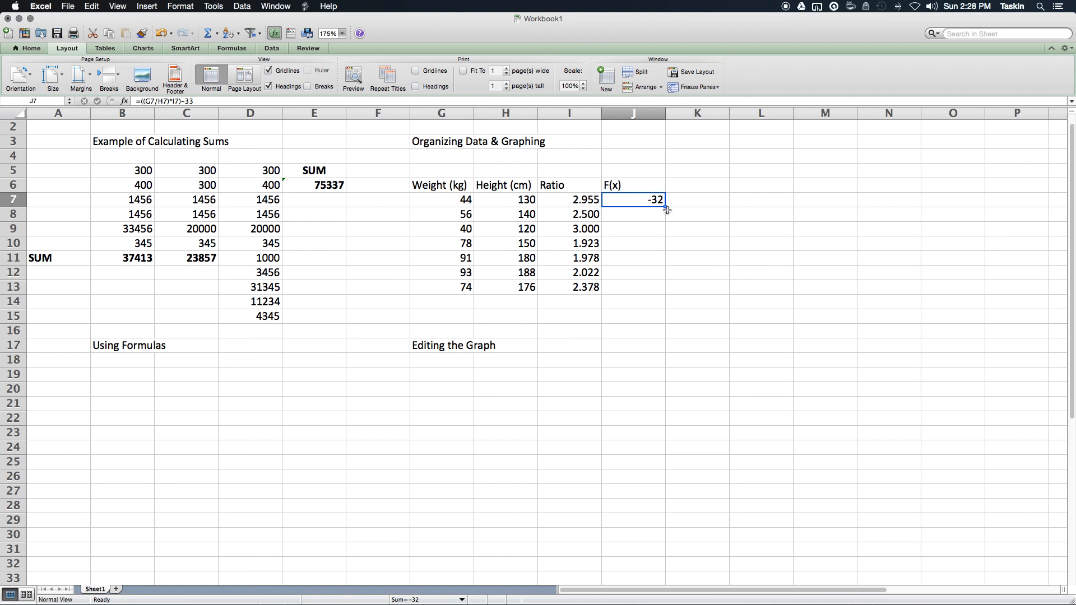
left_click_drag(667, 210, 670, 294)
left_click(721, 287)
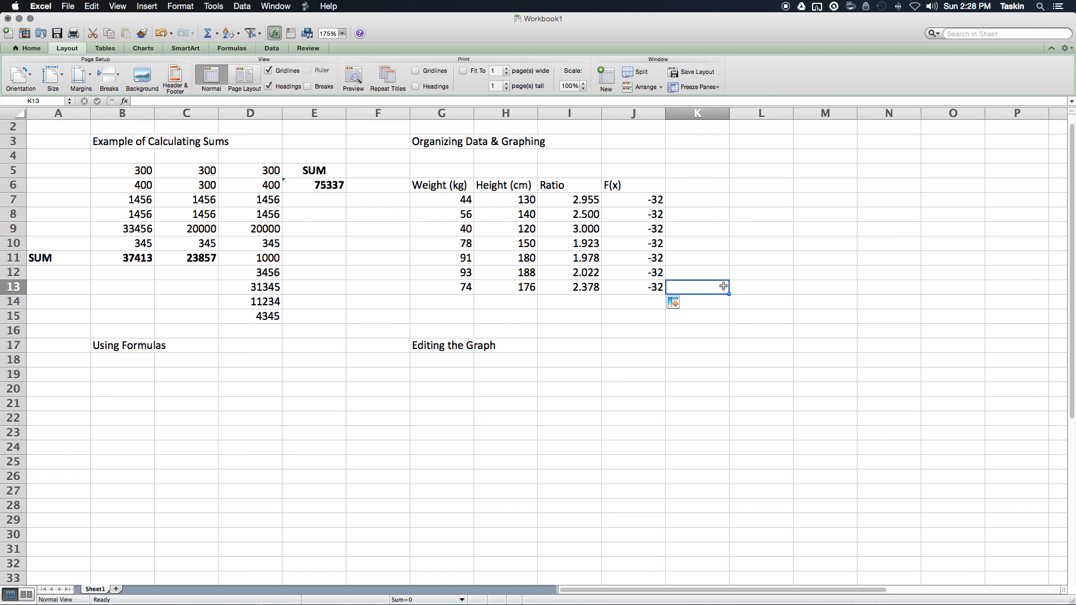
Step: Remove the -33 term from the formula in cell J7
double_click(639, 200)
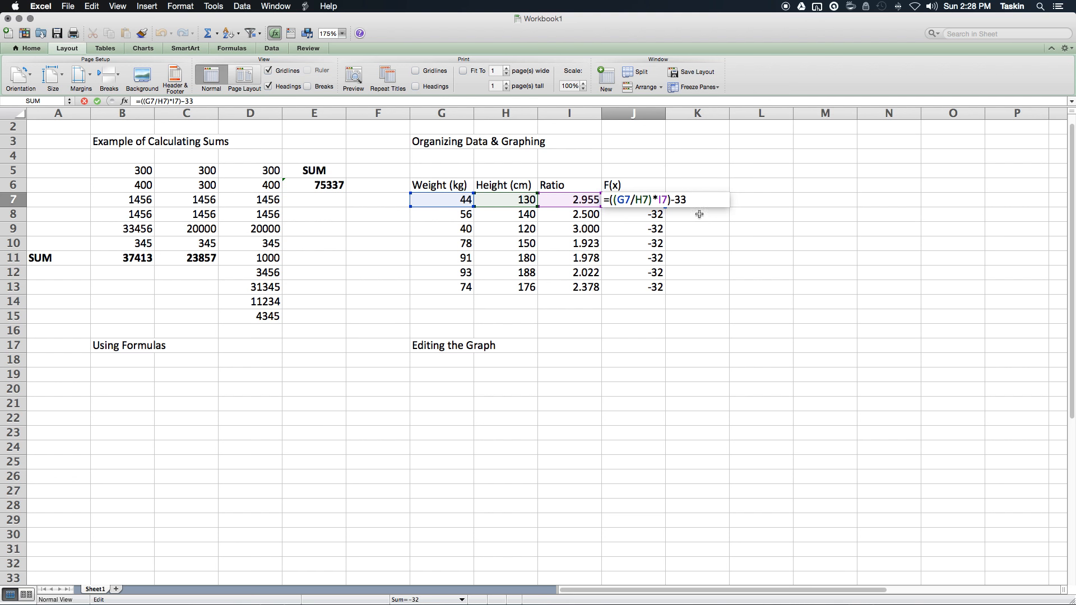
key("BackSpace")
key("BackSpace")
key("BackSpace")
key("Return")
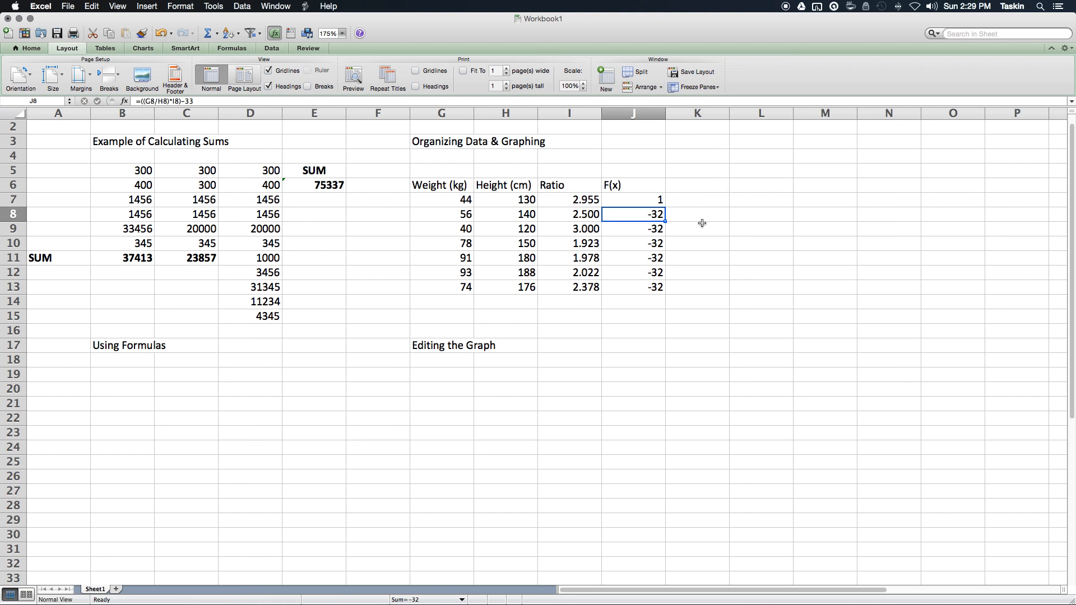
Step: Remove the redundant outer brackets from the J7 formula, leaving =(G7/H7)*I7
double_click(647, 200)
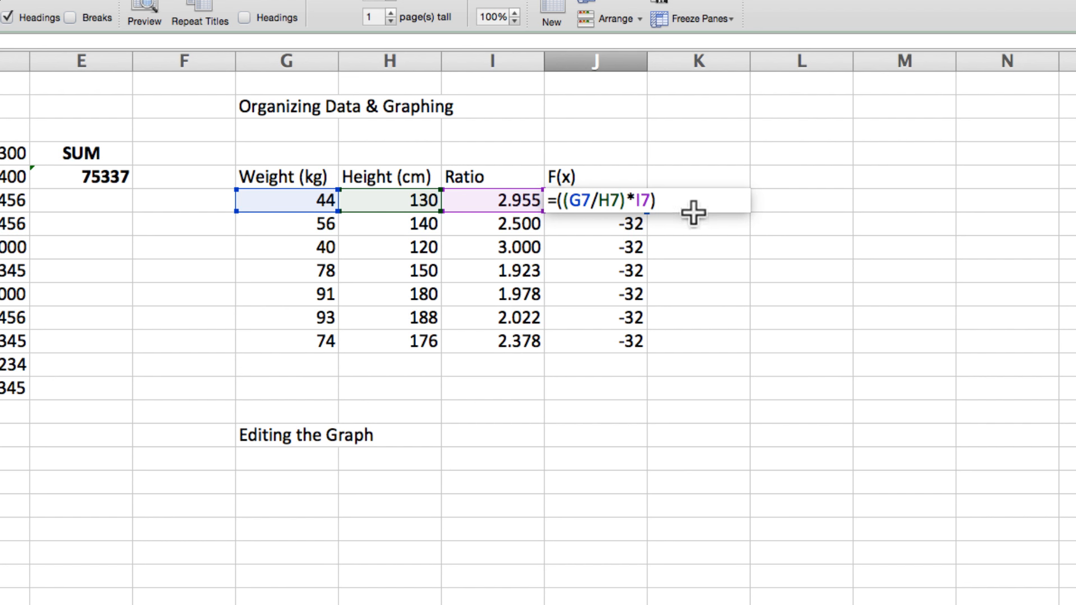
left_click(563, 201)
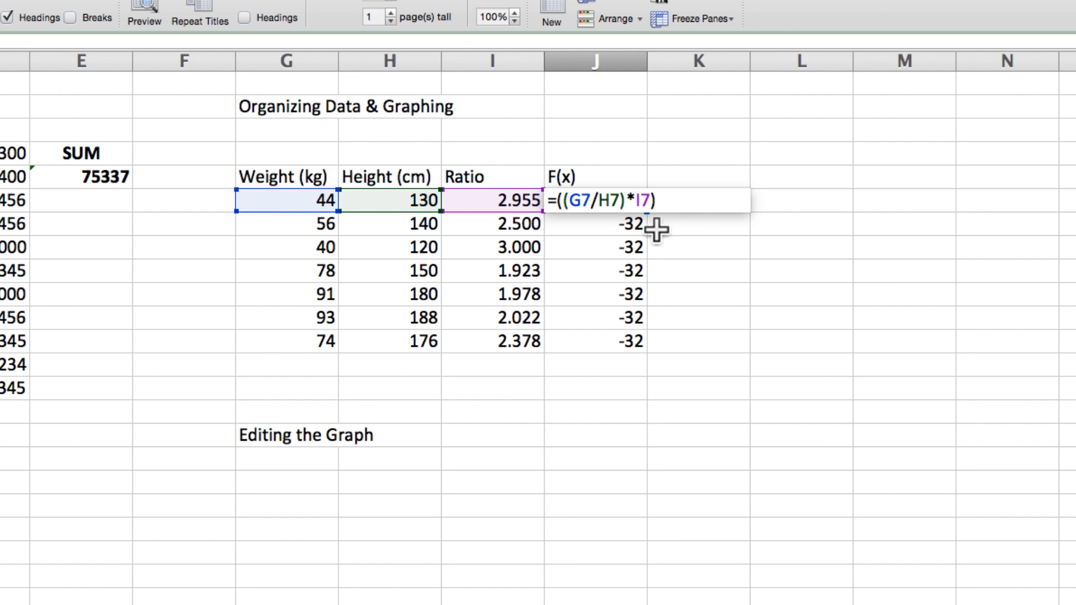
key("BackSpace")
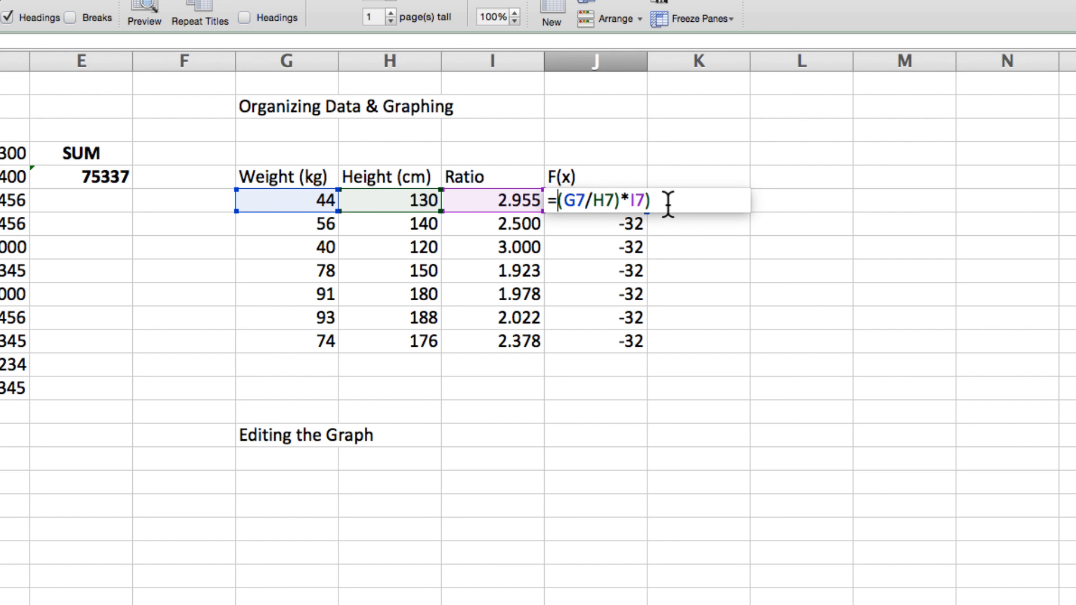
key("Return")
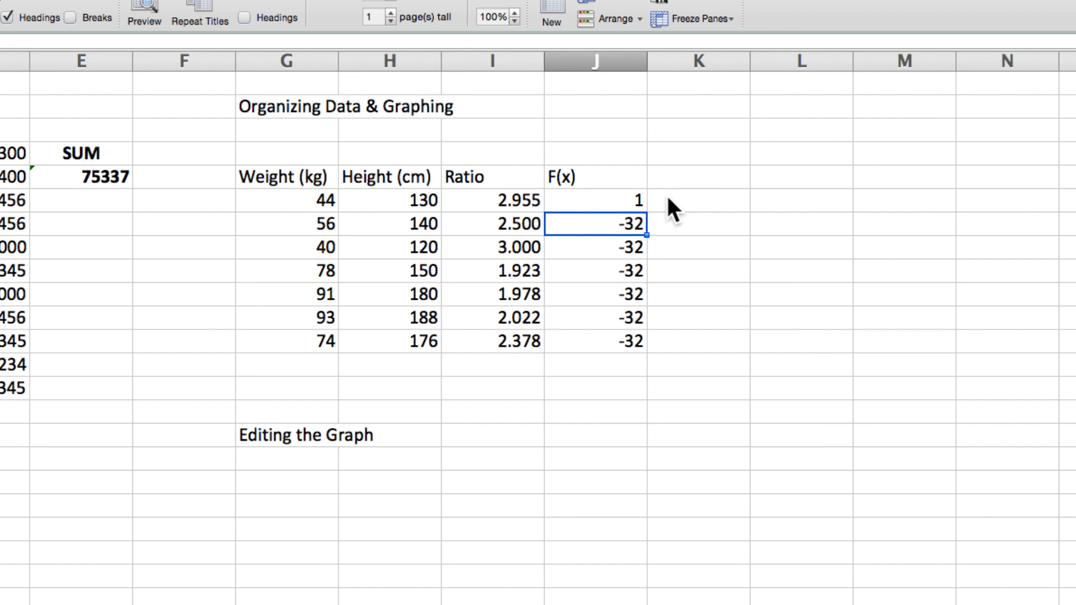
Step: Copy the simplified ratio-based formula from J7 down through J13
key("Right")
left_click(620, 208)
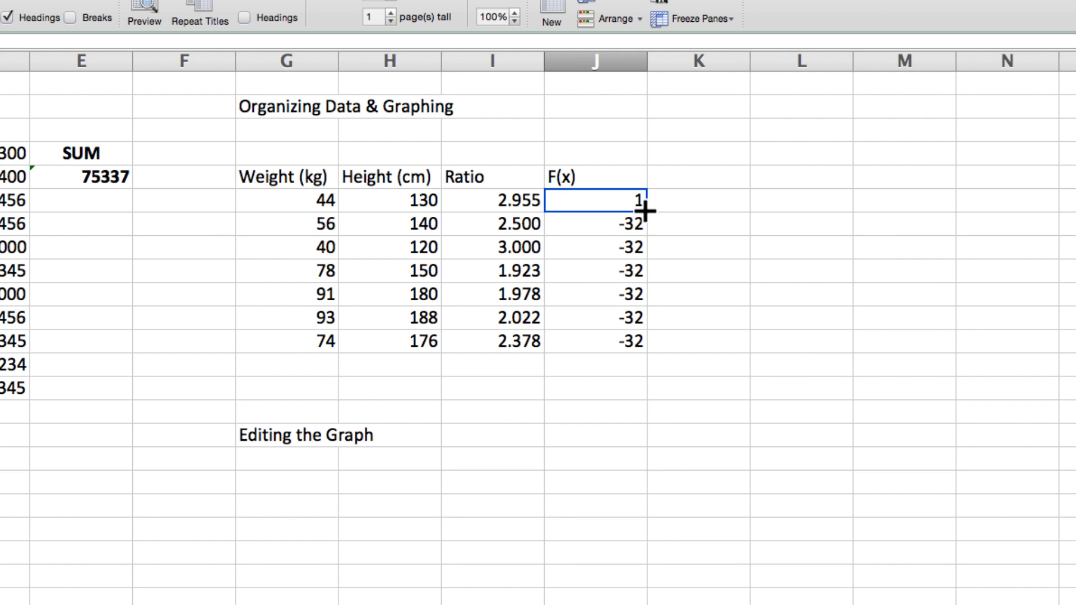
left_click_drag(647, 212, 642, 343)
left_click(708, 321)
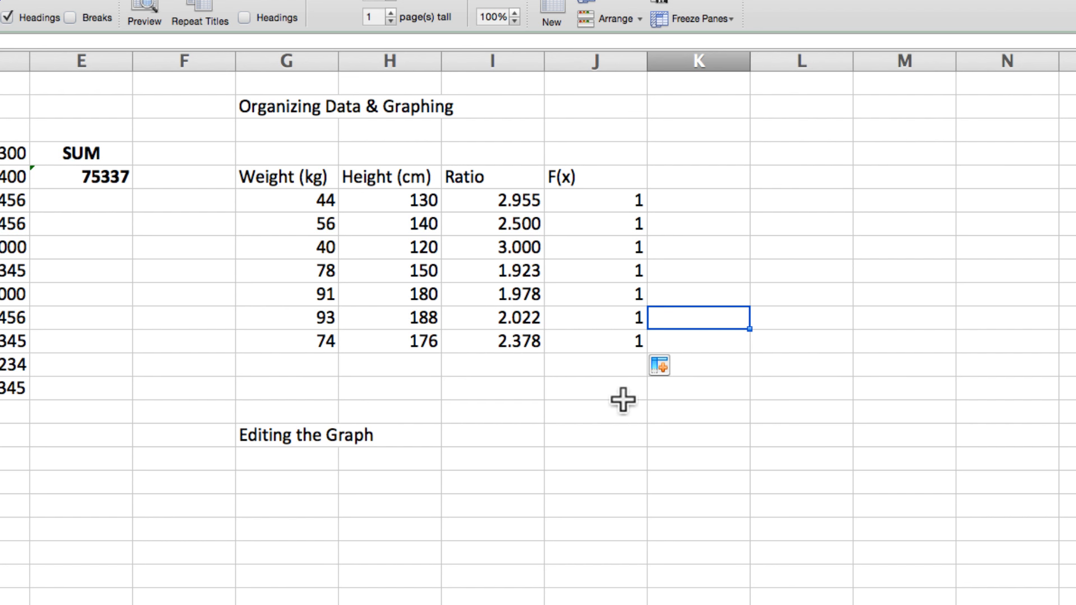
left_click(421, 197)
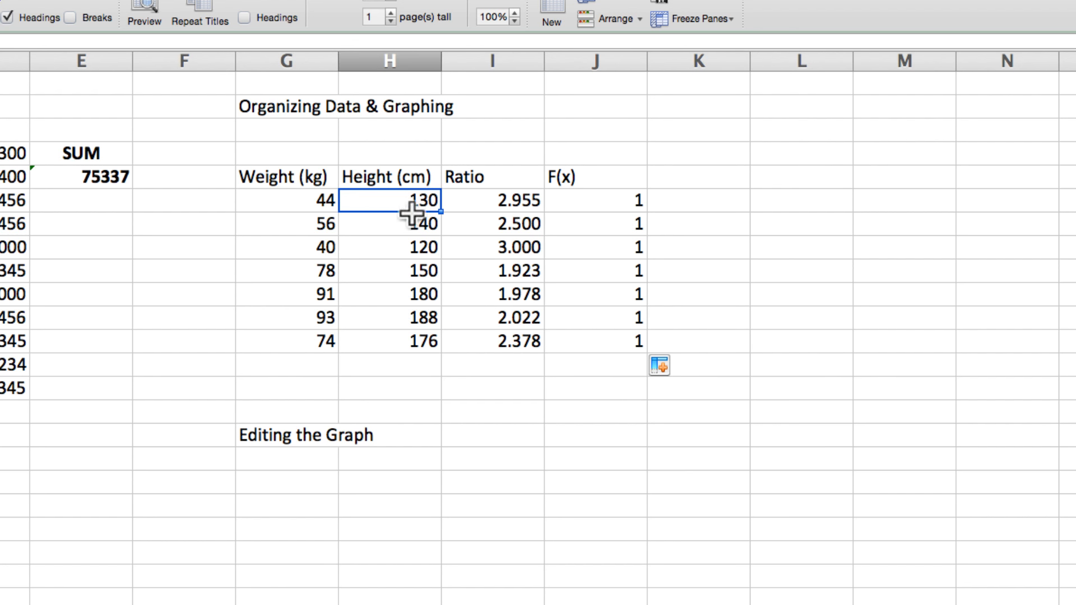
left_click(307, 202)
left_click(372, 202)
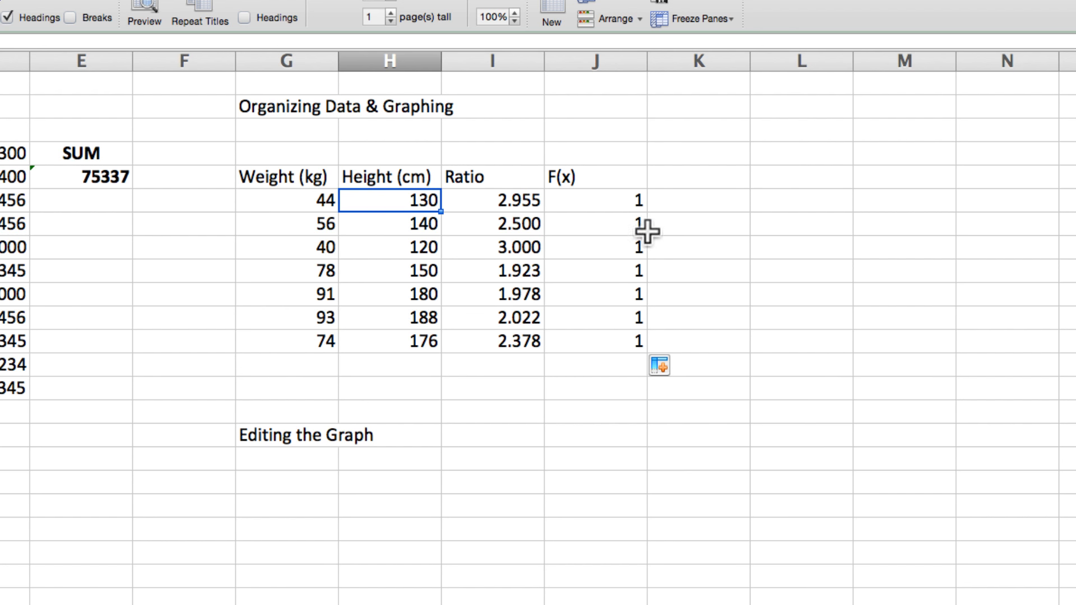
Step: Replace the formula in J7 with =(G7/H7)*3.14, using the constant instead of the ratio cell
left_click(637, 197)
type("=(G7/H7)*I7")
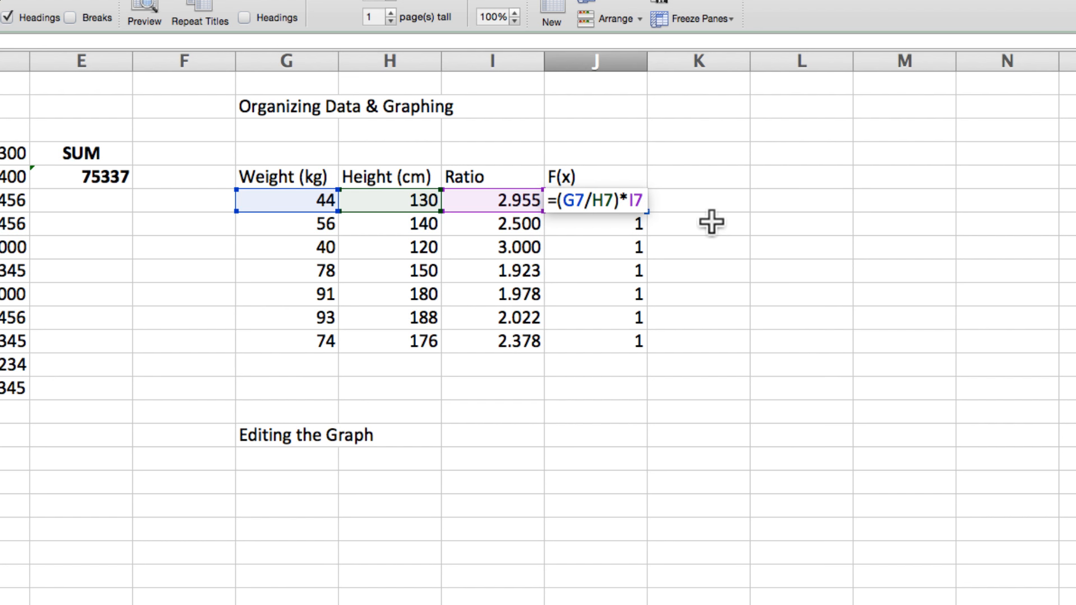
key("BackSpace")
key("BackSpace")
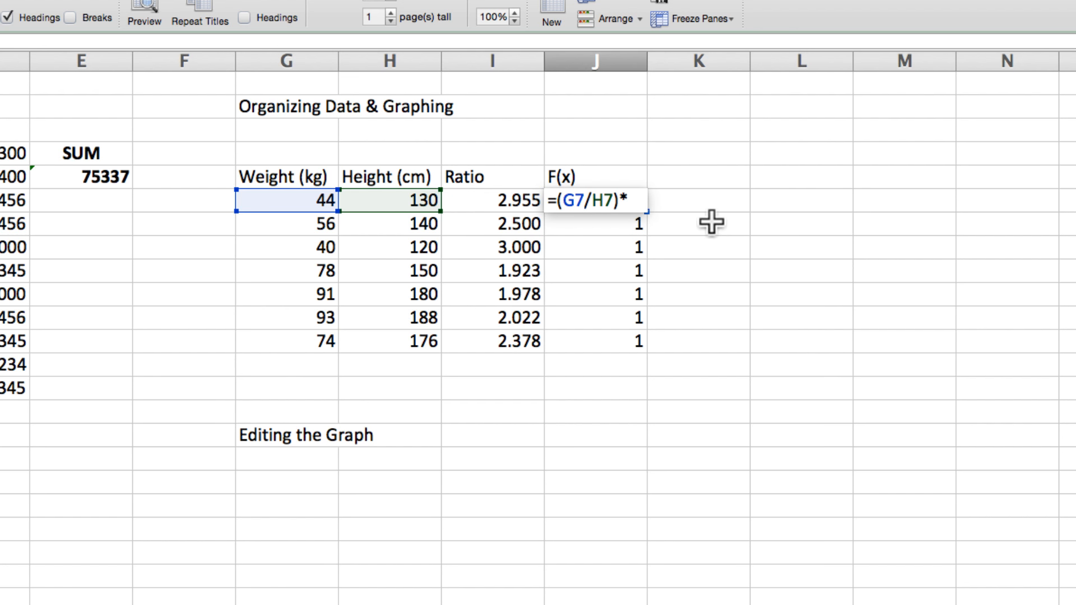
type("3.14")
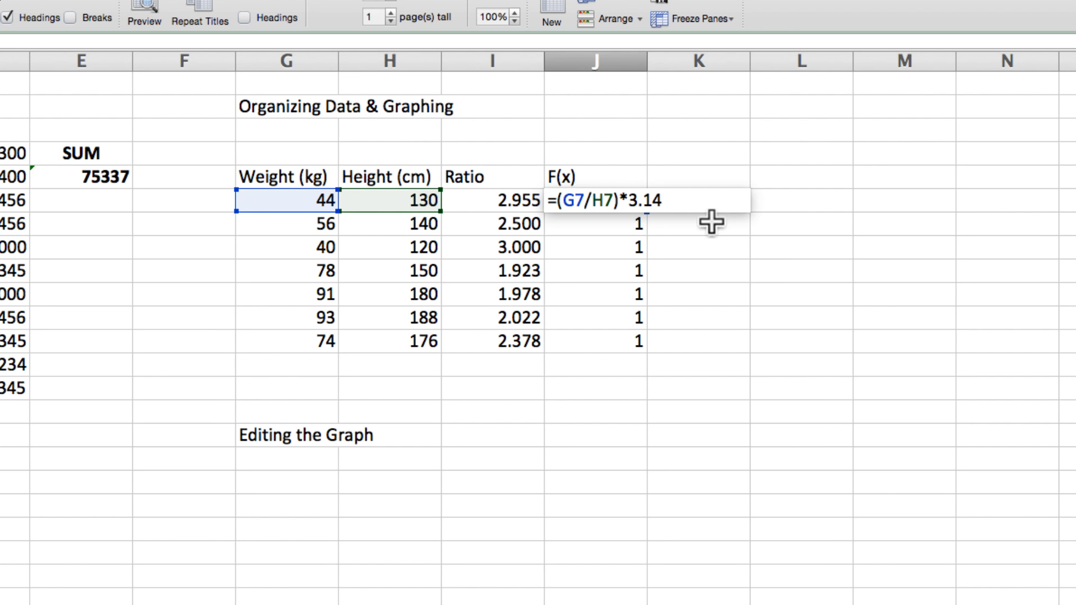
key("Return")
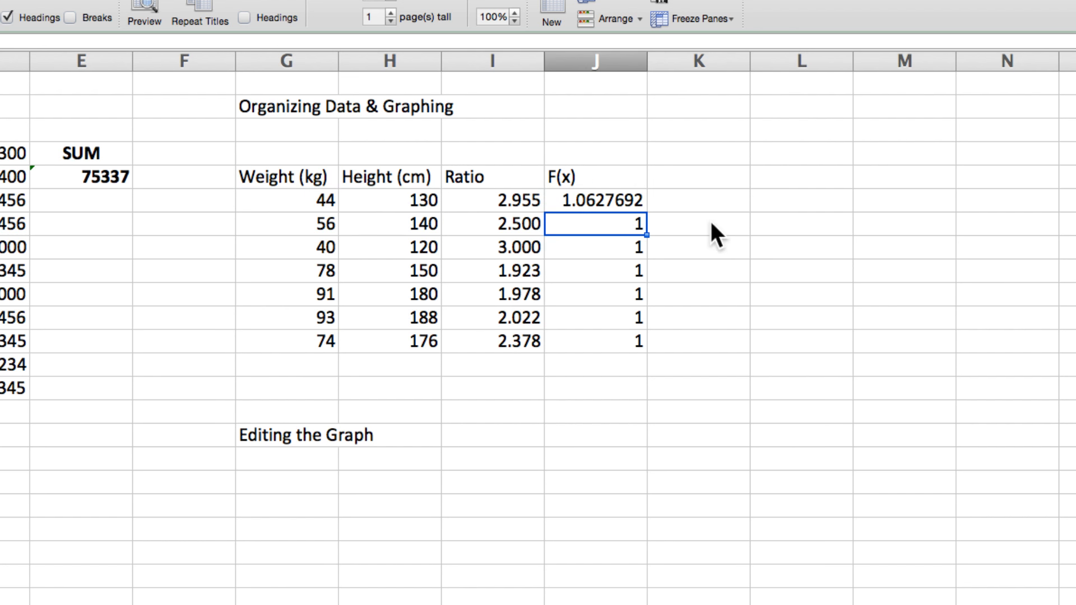
Step: Fill the 3.14-based F(x) formula from J7 down to J13
left_click(709, 248)
left_click(618, 194)
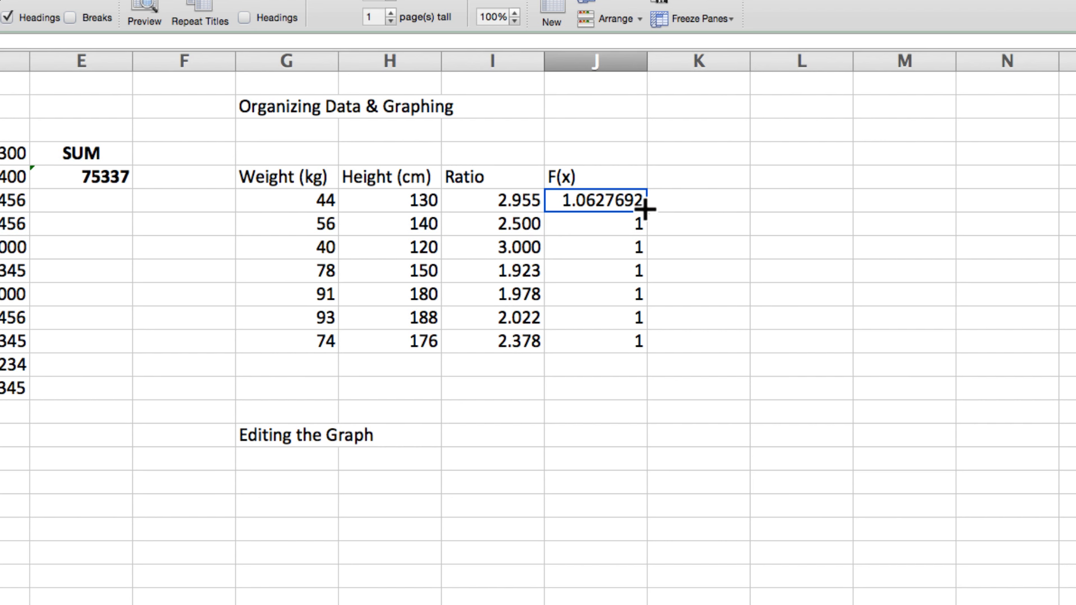
left_click_drag(646, 211, 645, 352)
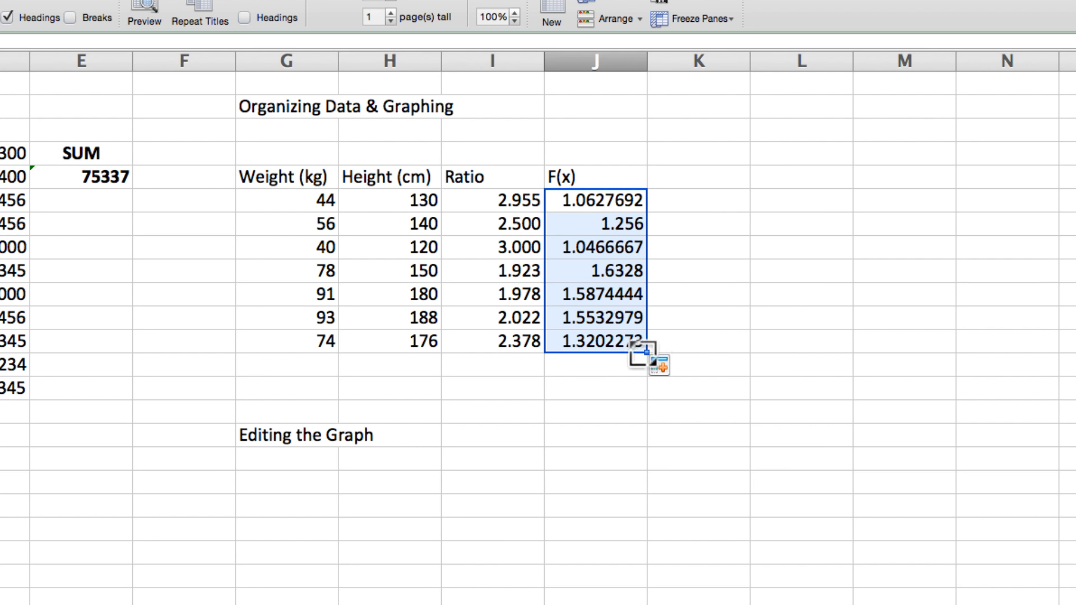
left_click(732, 339)
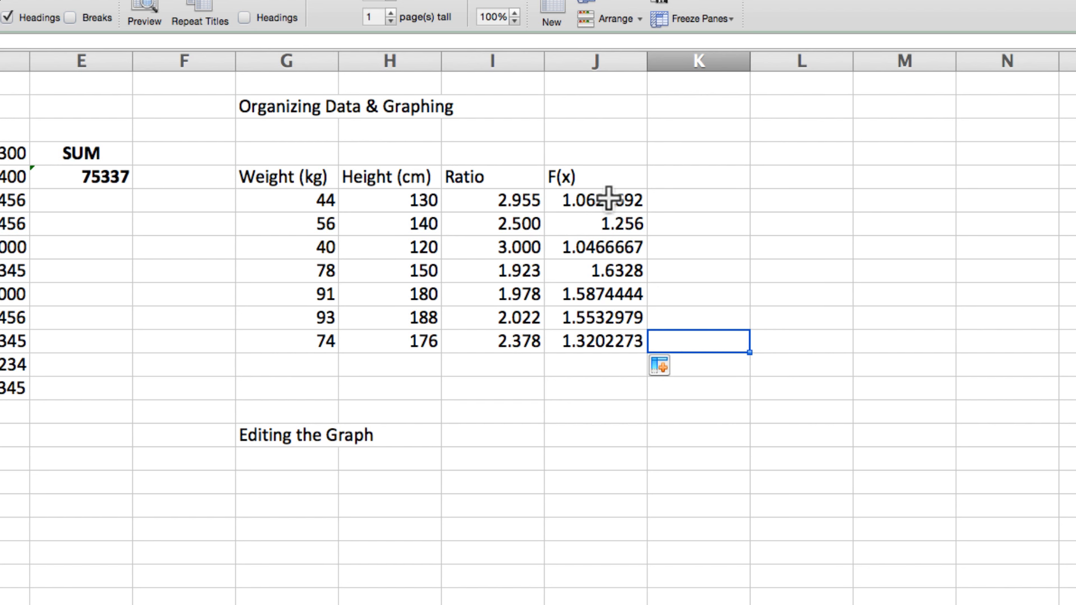
Step: Format the F(x) values in J7:J13 as Number with 2 decimal places
left_click_drag(613, 194, 617, 338)
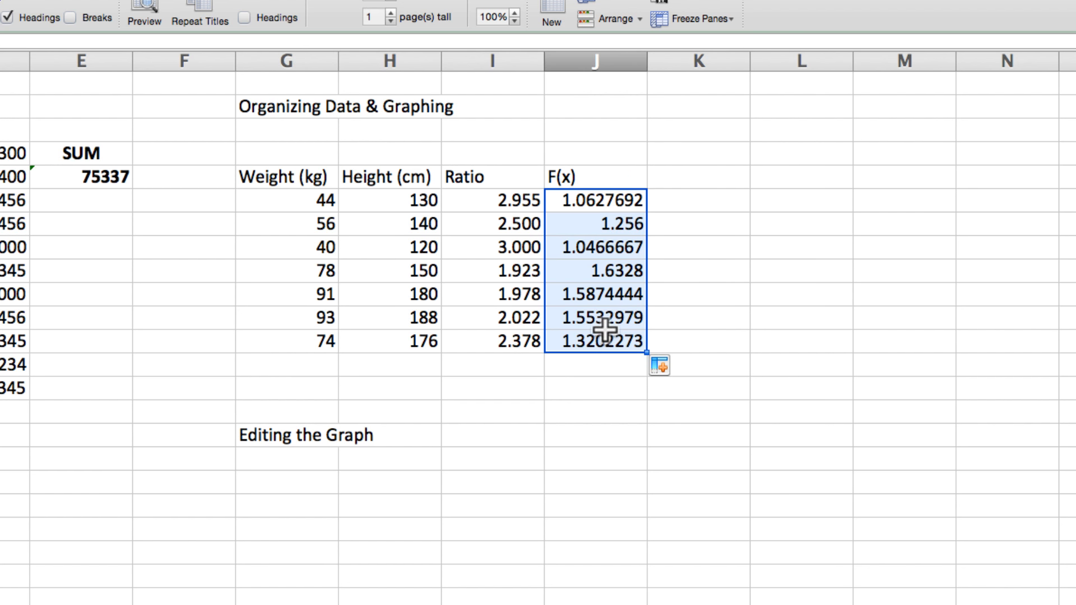
key("super+1")
left_click(143, 161)
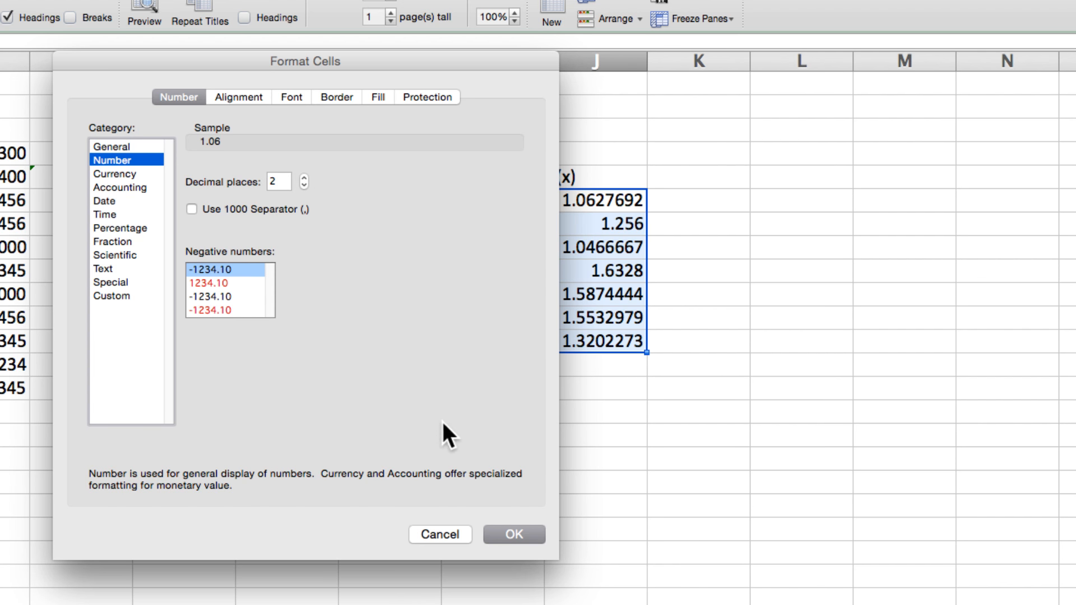
left_click(514, 527)
left_click(618, 412)
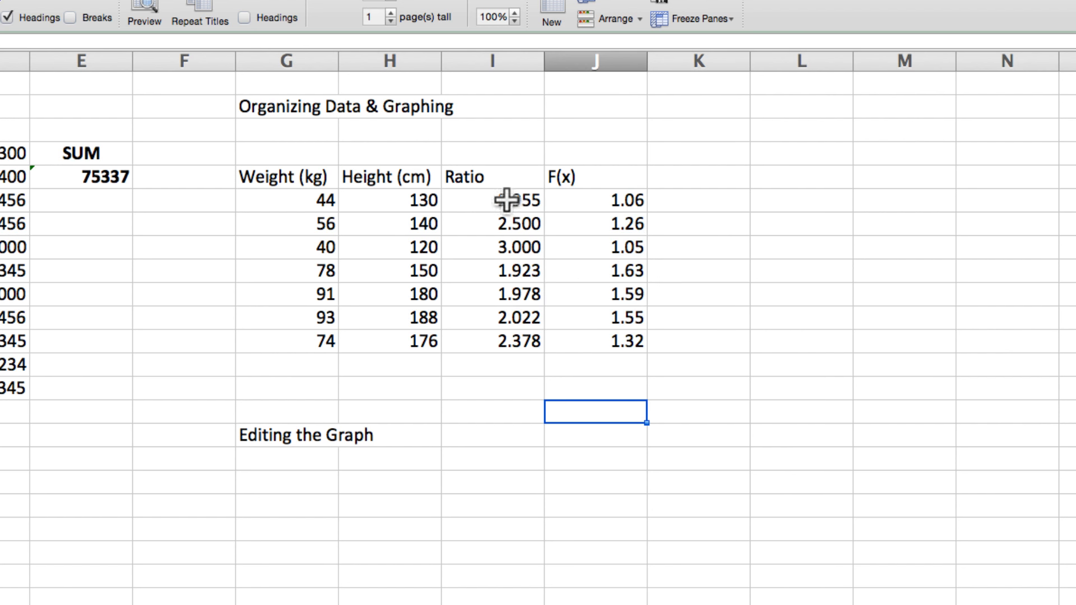
Step: Reduce the ratio values in I7:I13 to 2 decimal places
left_click_drag(510, 200, 516, 341)
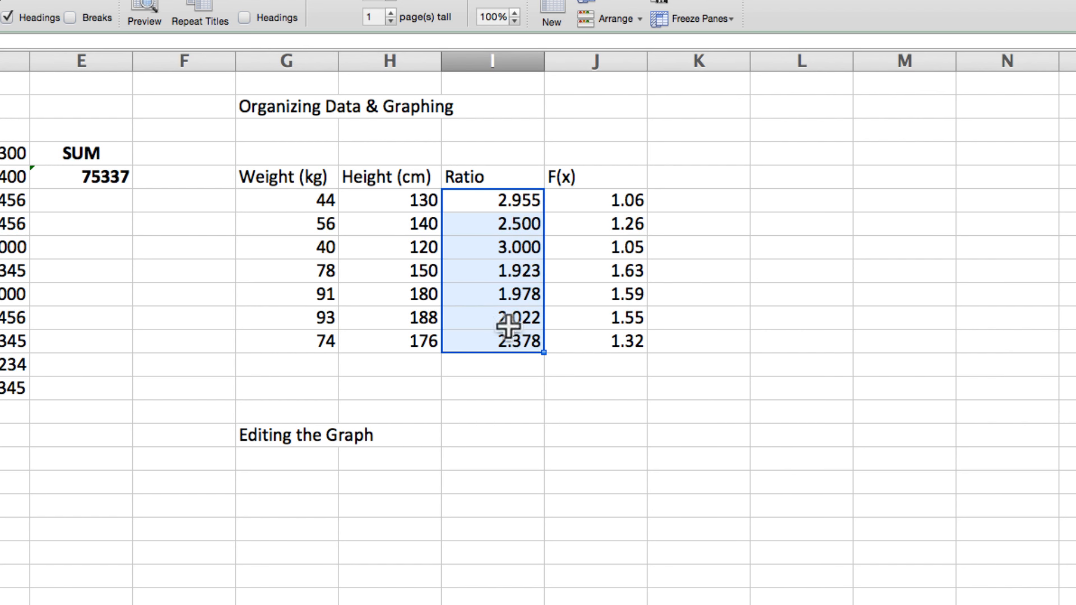
key("super+1")
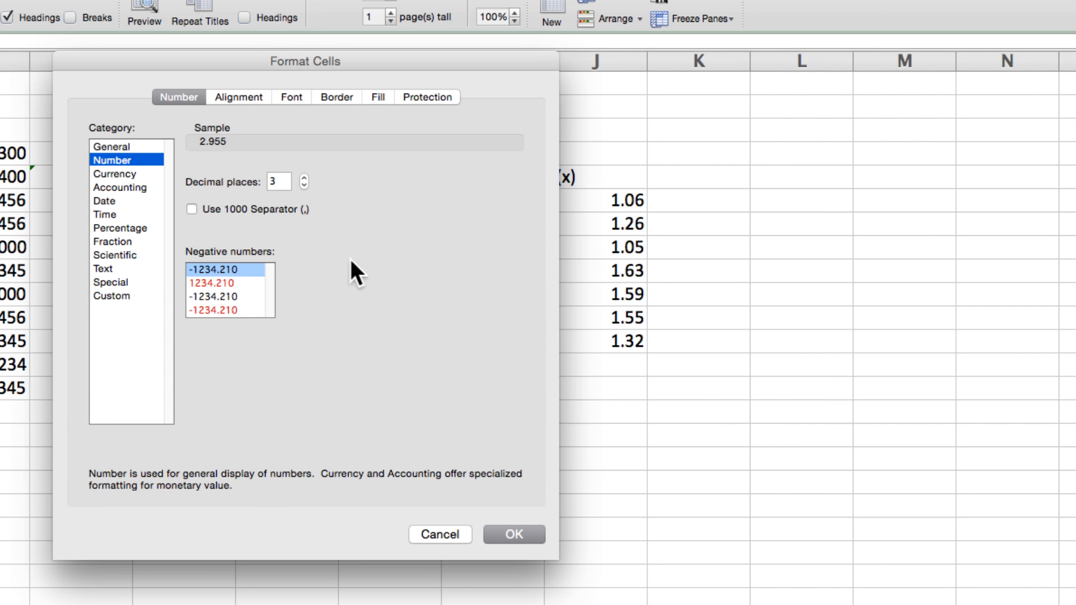
left_click(303, 185)
left_click(523, 532)
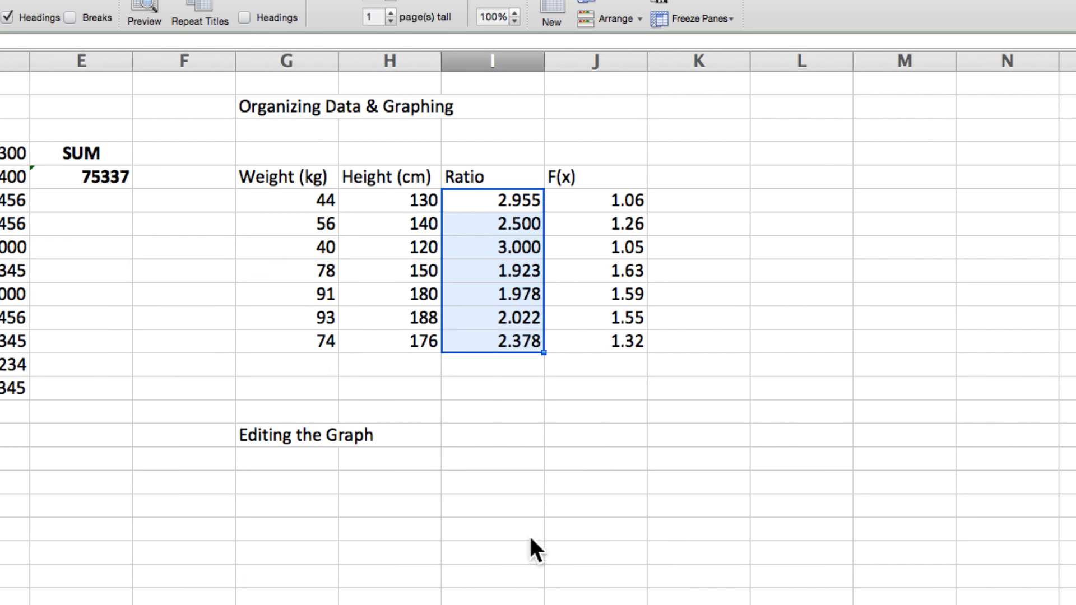
left_click(518, 439)
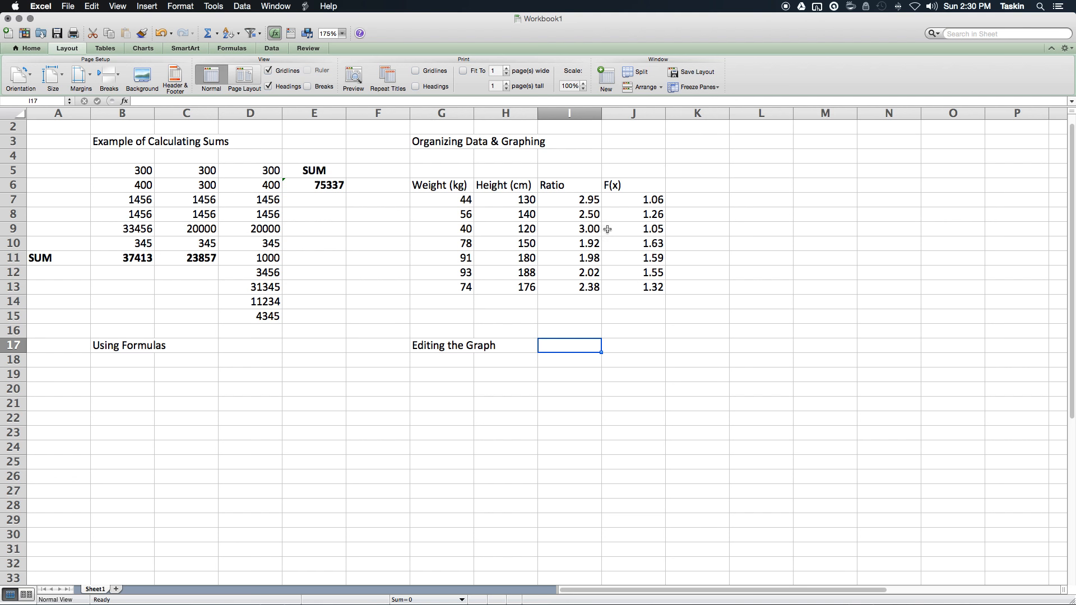
left_click(436, 169)
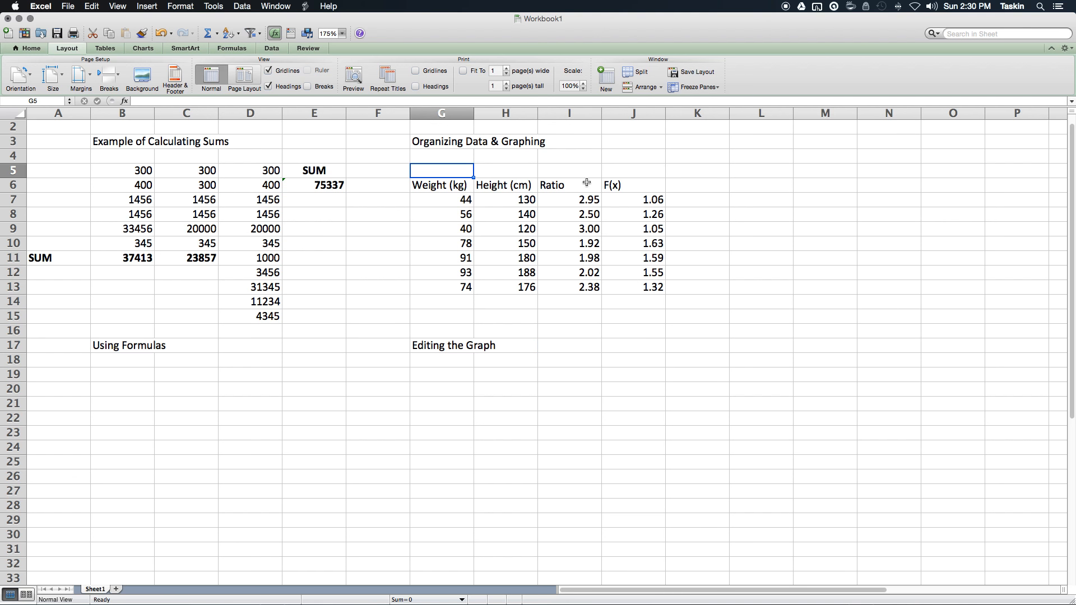
Step: Enter the table title "Height and Weight in Grade 10" in G5, above the Weight heading
type("Height and Weigh")
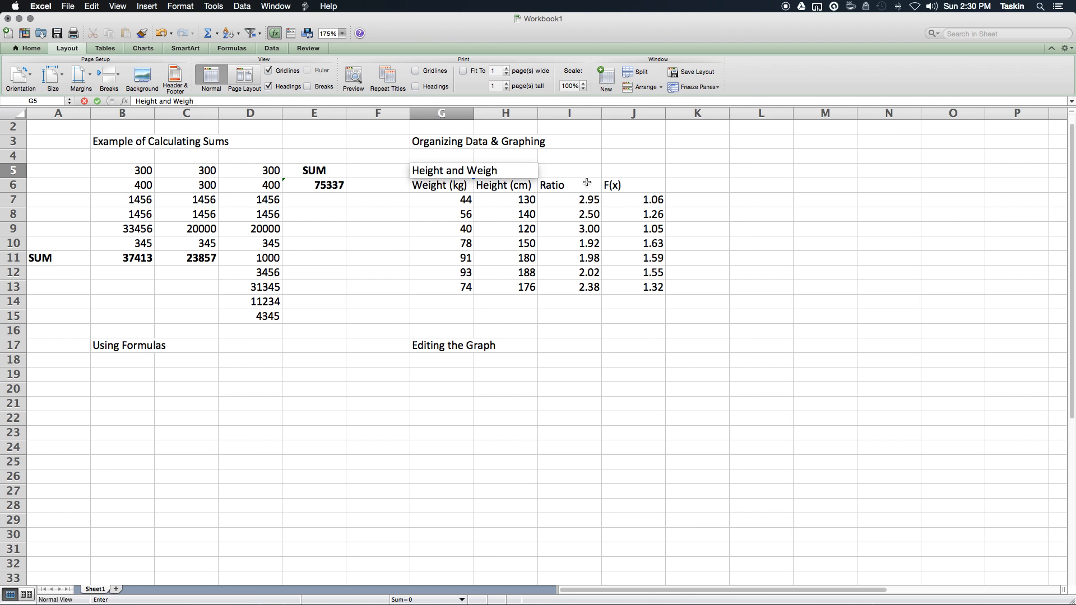
type("t in Grade 10")
key("Return")
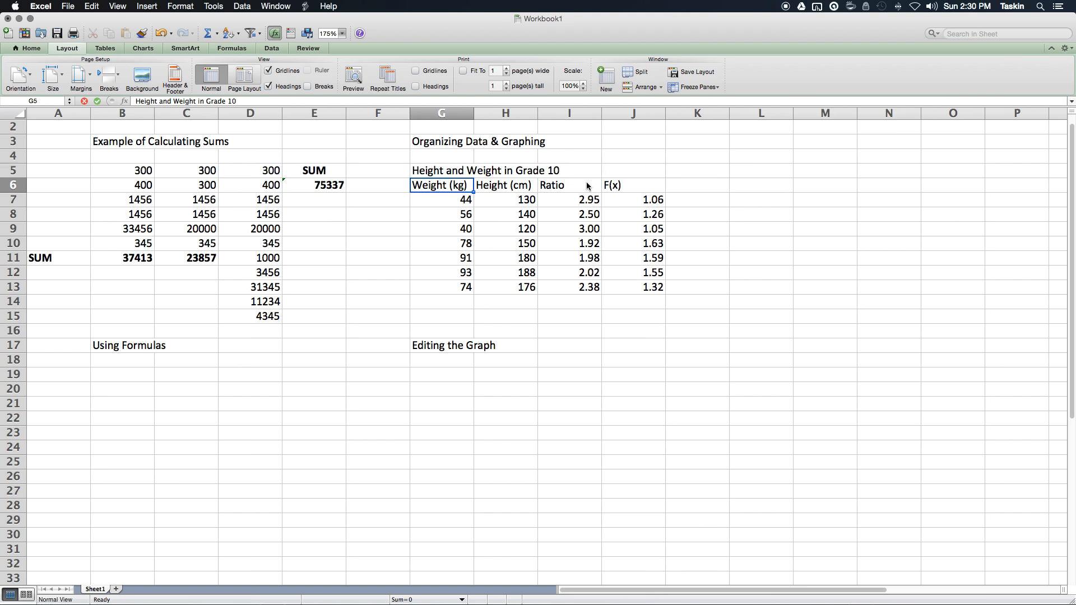
left_click(531, 278)
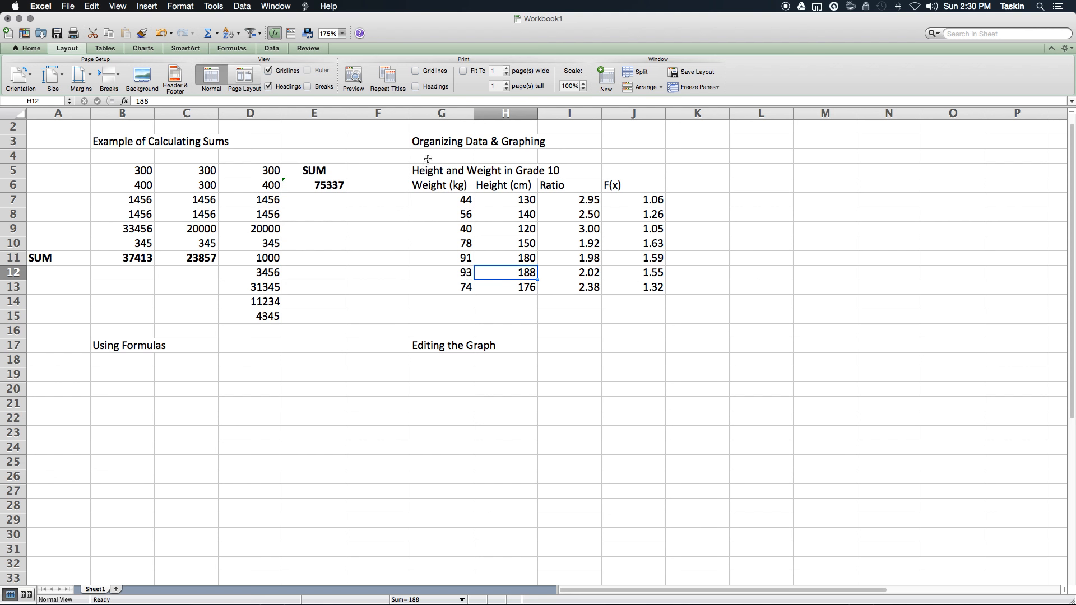
Step: Step through the cells around the table title in row 5 to examine which cell holds the text
left_click(448, 171)
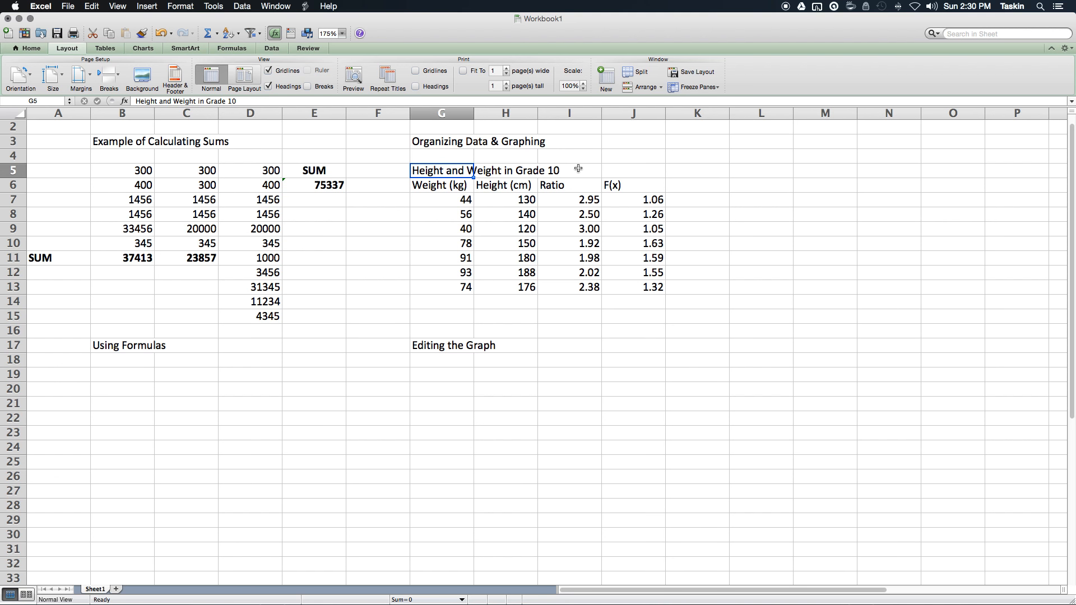
key("Right")
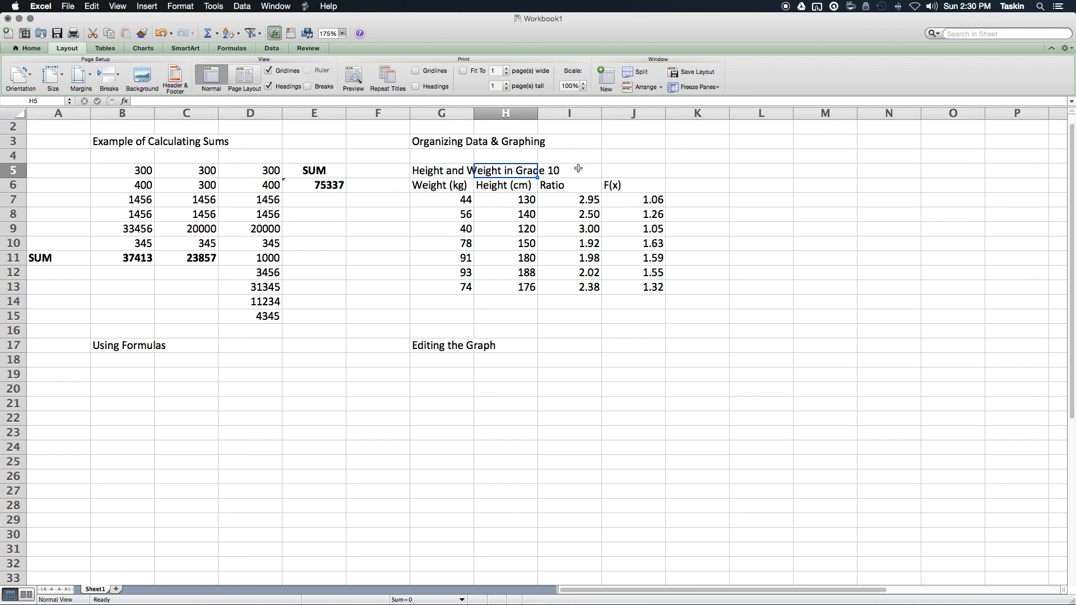
key("Right")
key("Right")
key("Left")
key("Left")
key("Left")
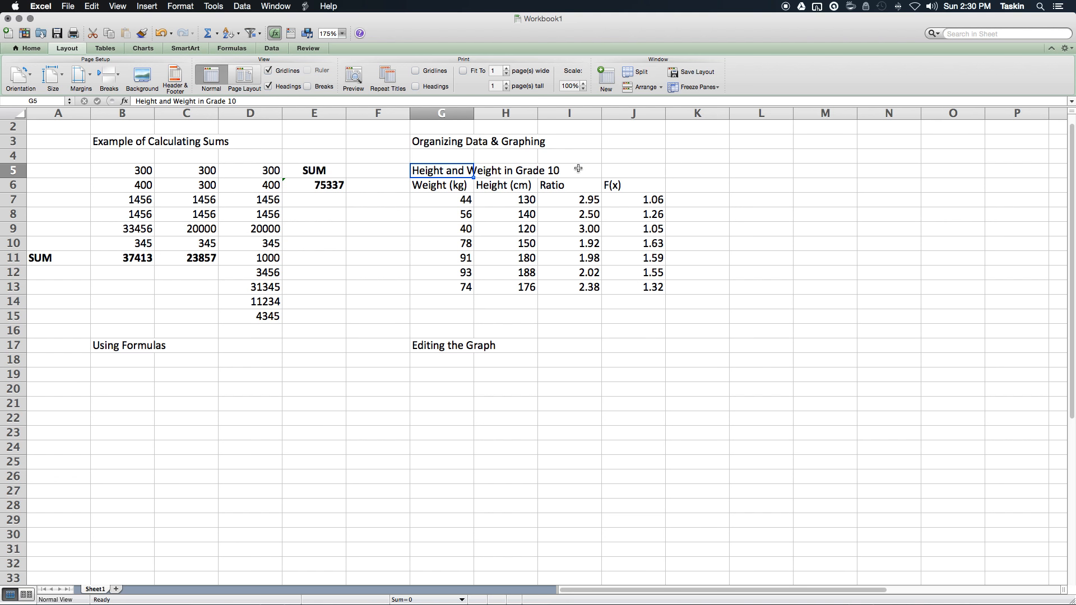
key("Left")
key("Right")
key("Right")
key("Right")
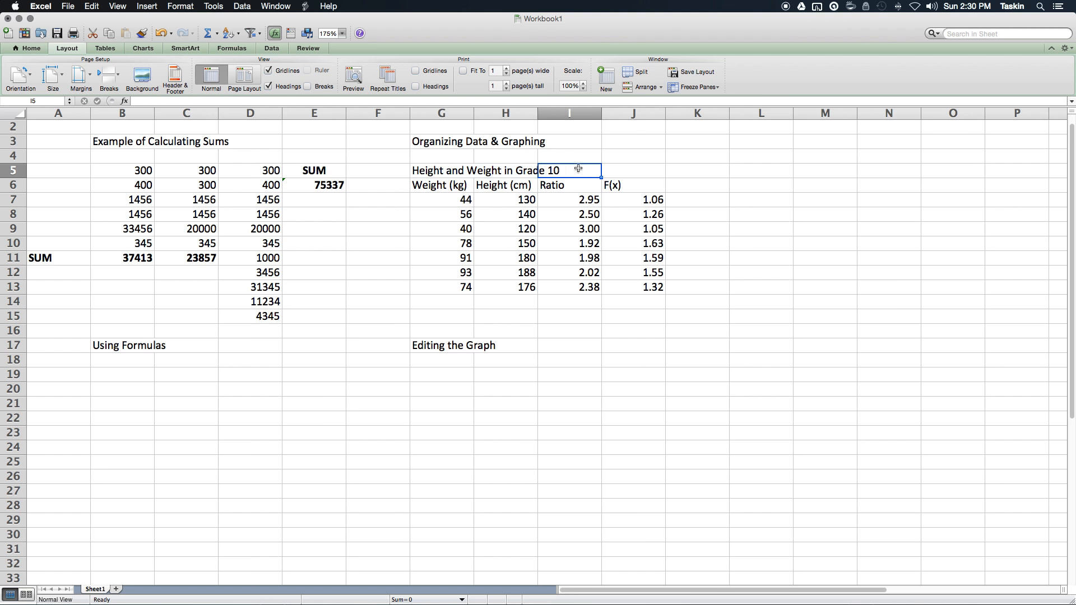
Step: Merge G5:J5 into a single title cell spanning the table's four columns
left_click_drag(427, 164, 625, 177)
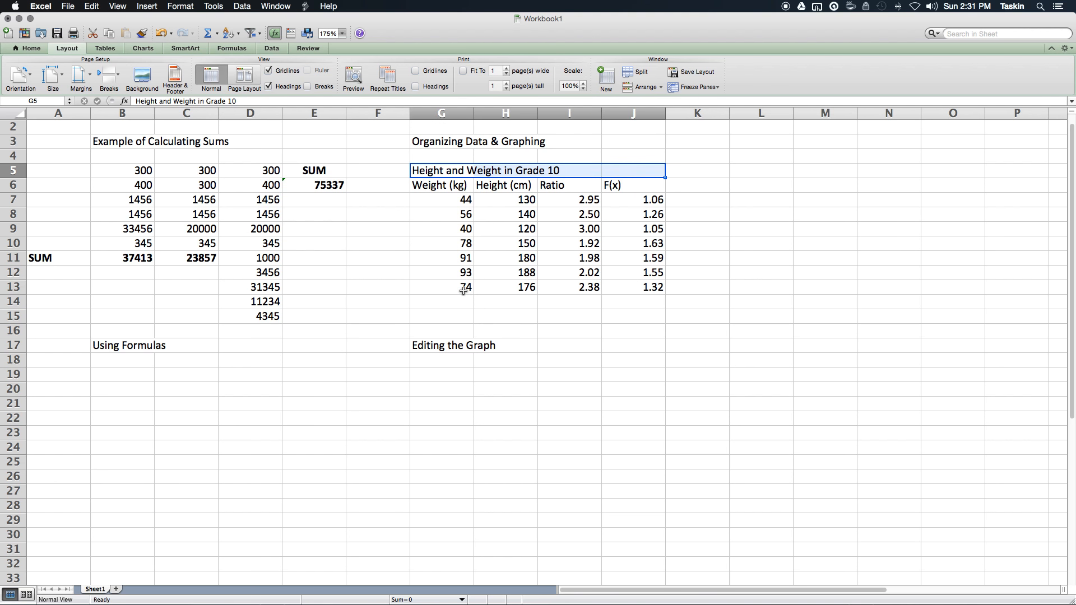
key("super+1")
left_click(408, 136)
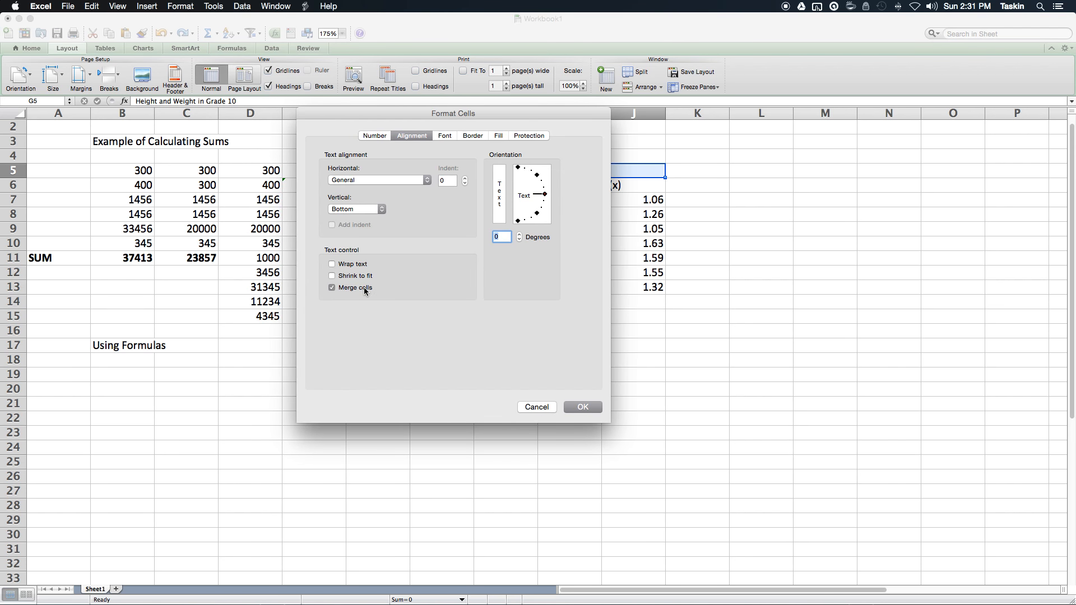
left_click(583, 407)
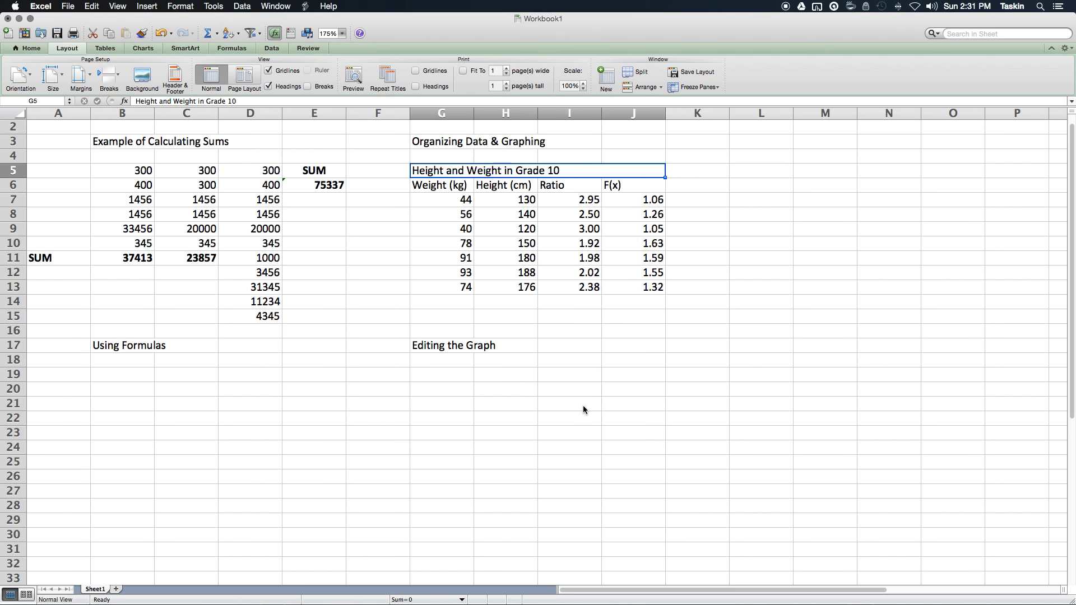
left_click(737, 329)
left_click(550, 170)
left_click(841, 229)
Step: Make the merged "Height and Weight in Grade 10" title bold and center it over the table
left_click_drag(440, 188, 670, 194)
left_click(673, 196)
left_click(477, 181)
left_click(476, 170)
left_click(28, 49)
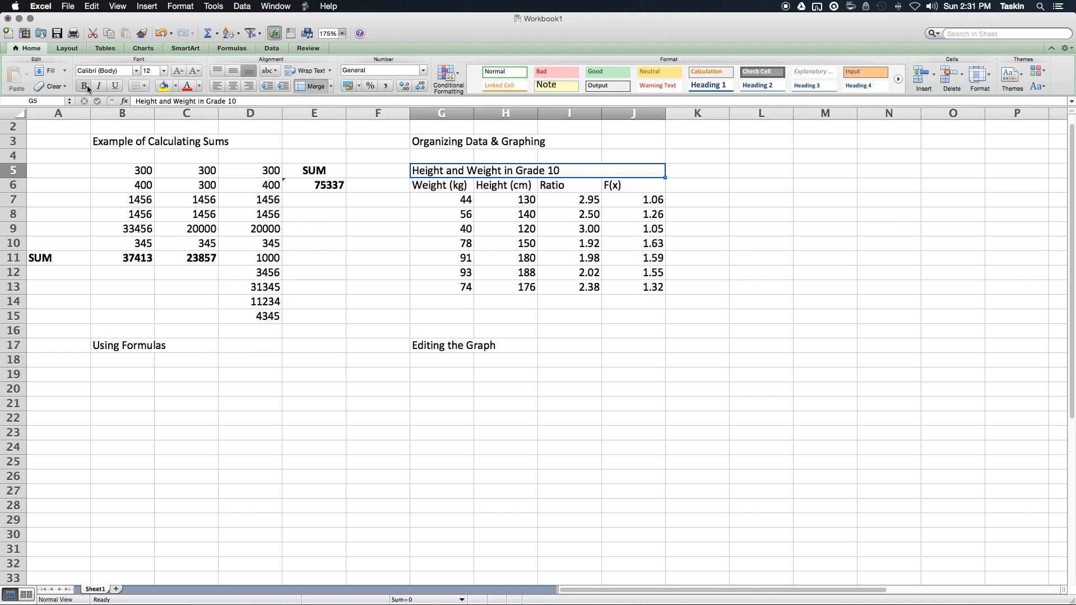
left_click(84, 87)
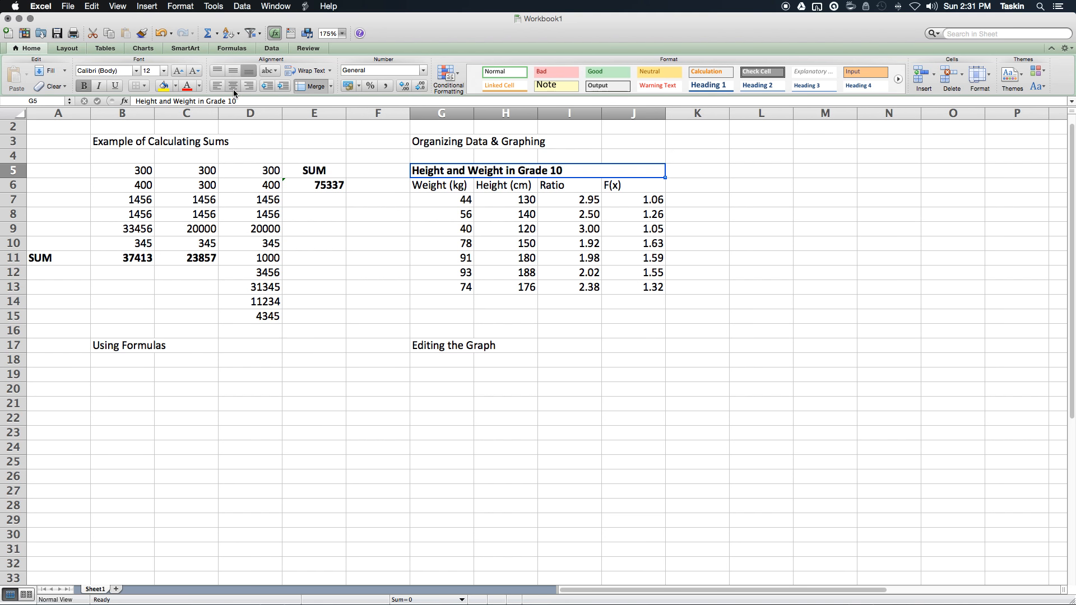
left_click(314, 86)
left_click(583, 301)
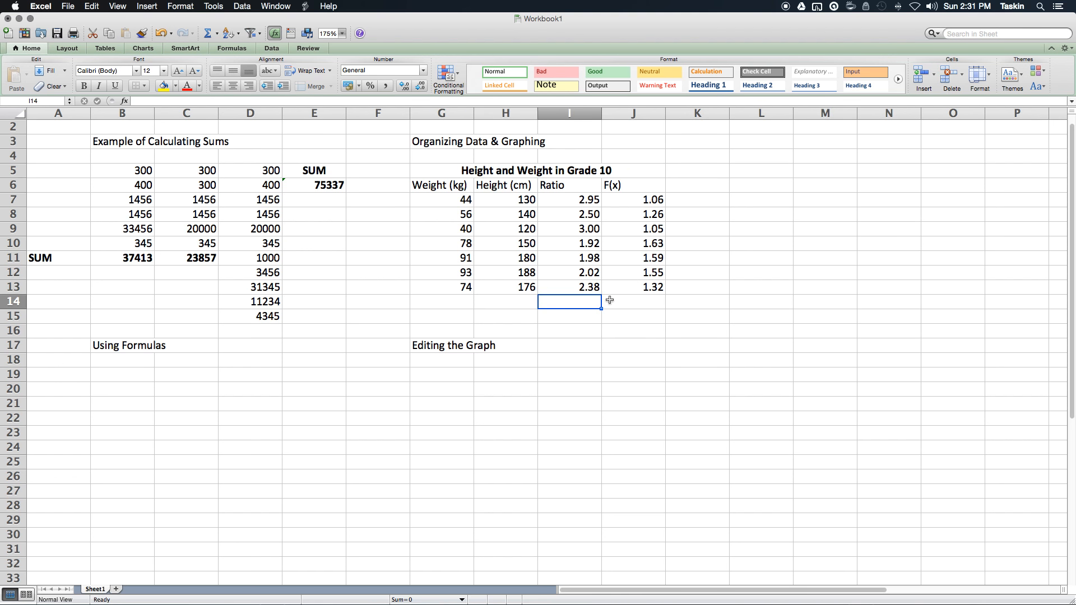
Step: Set the table title's font size to 14
left_click(611, 374)
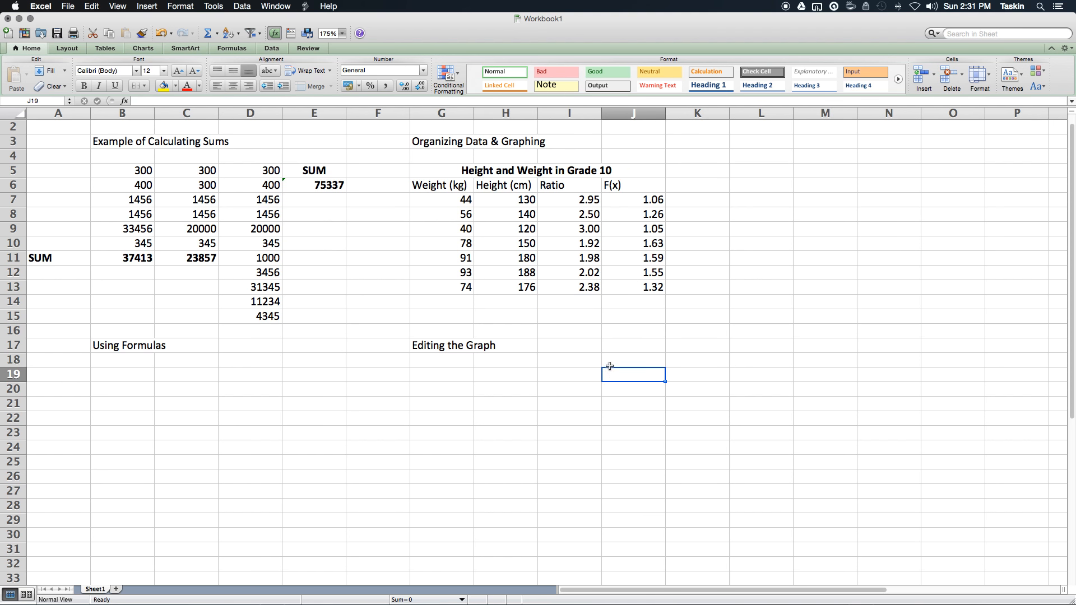
left_click(549, 339)
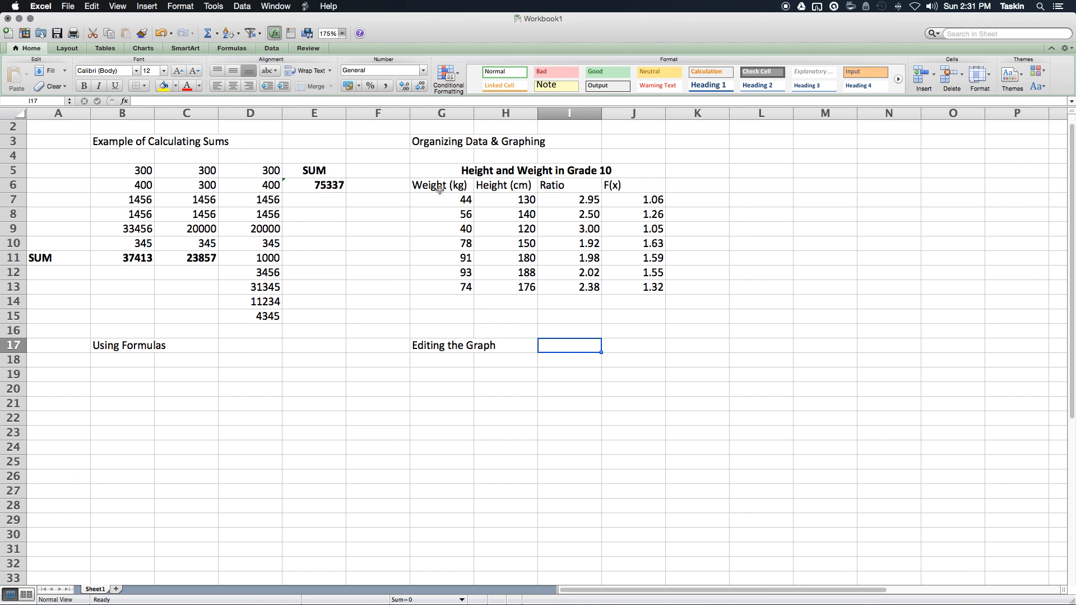
left_click(437, 169)
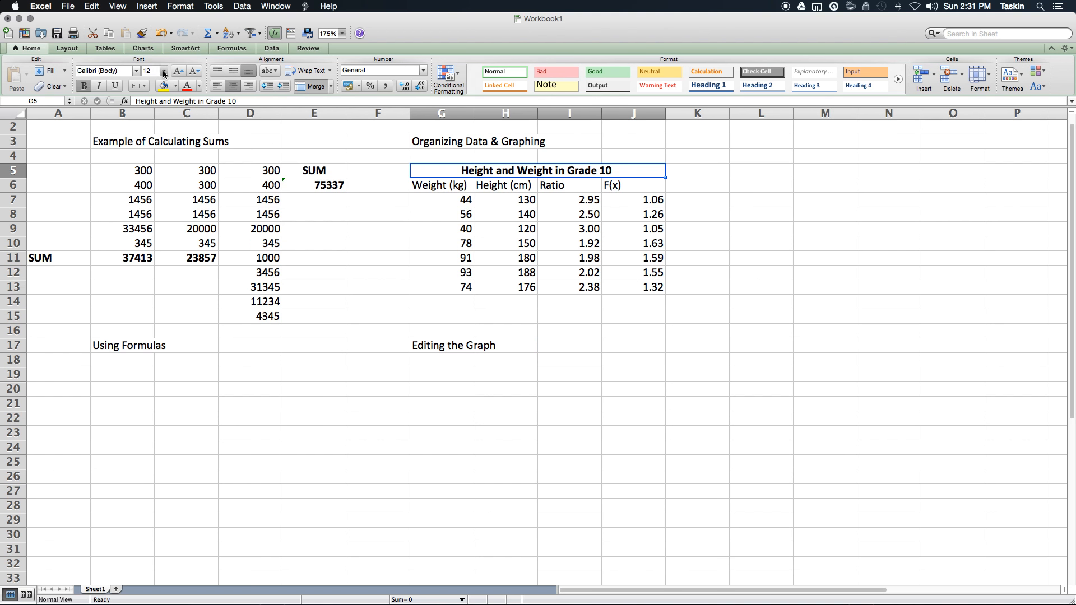
left_click(165, 71)
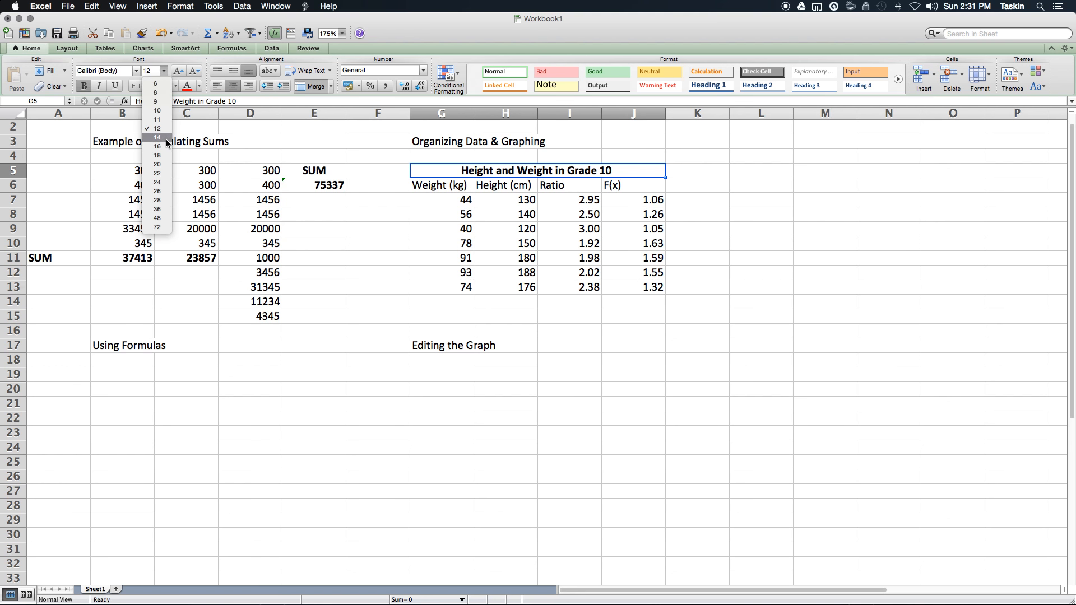
left_click(158, 146)
left_click(612, 274)
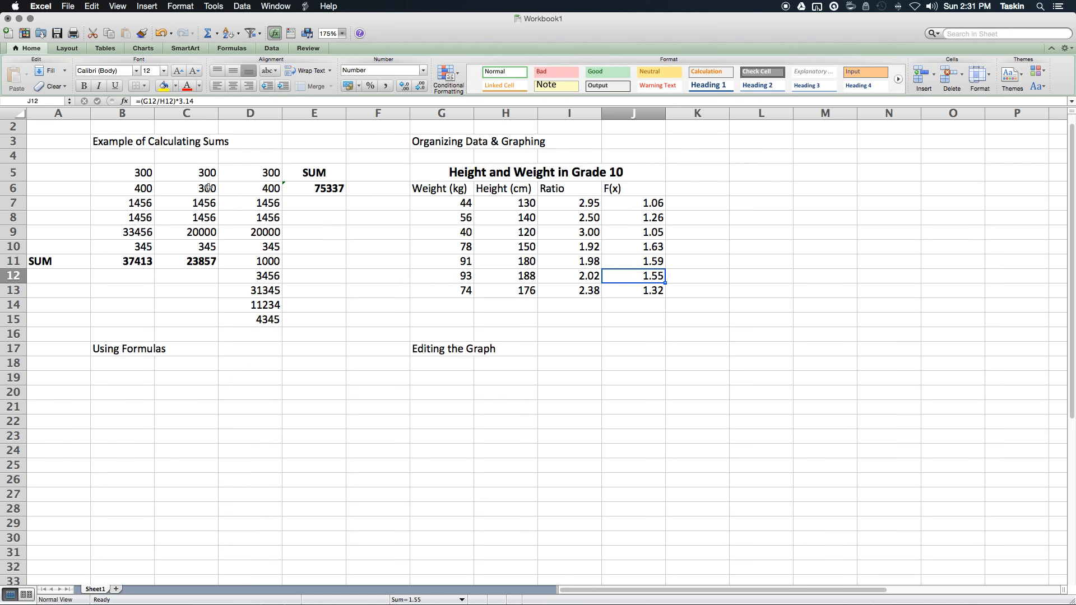
Step: Make the column headings in G6:J6 bold and center them in their cells
left_click_drag(440, 188, 628, 189)
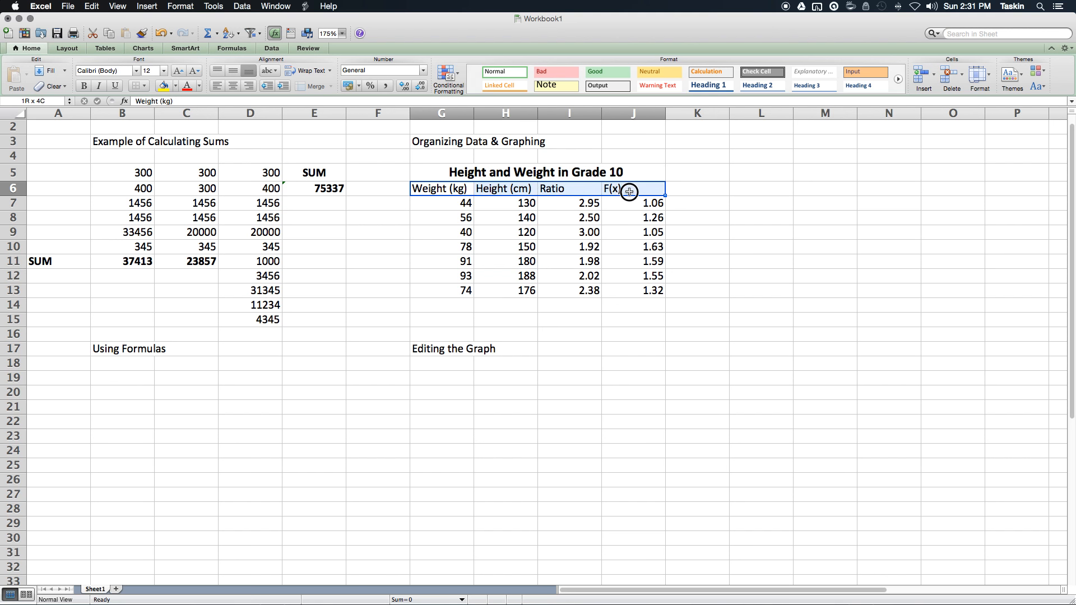
left_click(86, 87)
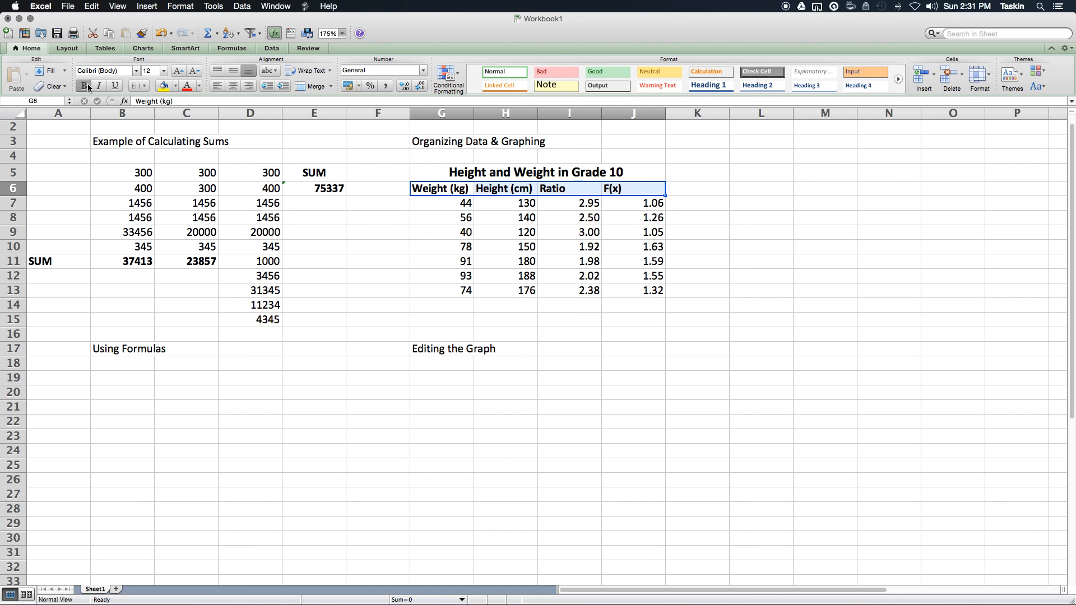
left_click(232, 85)
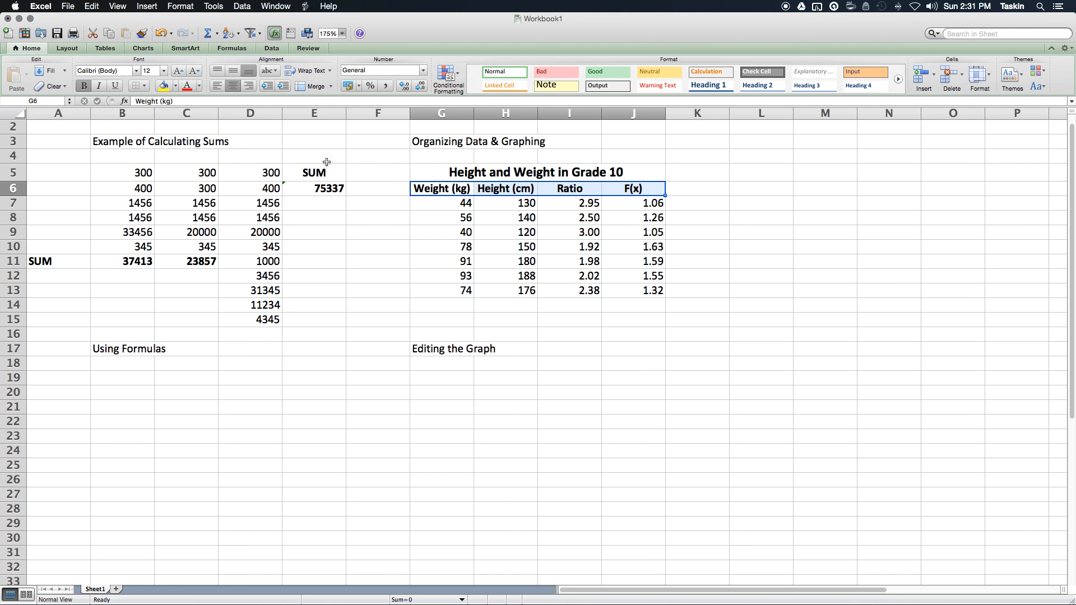
left_click(507, 264)
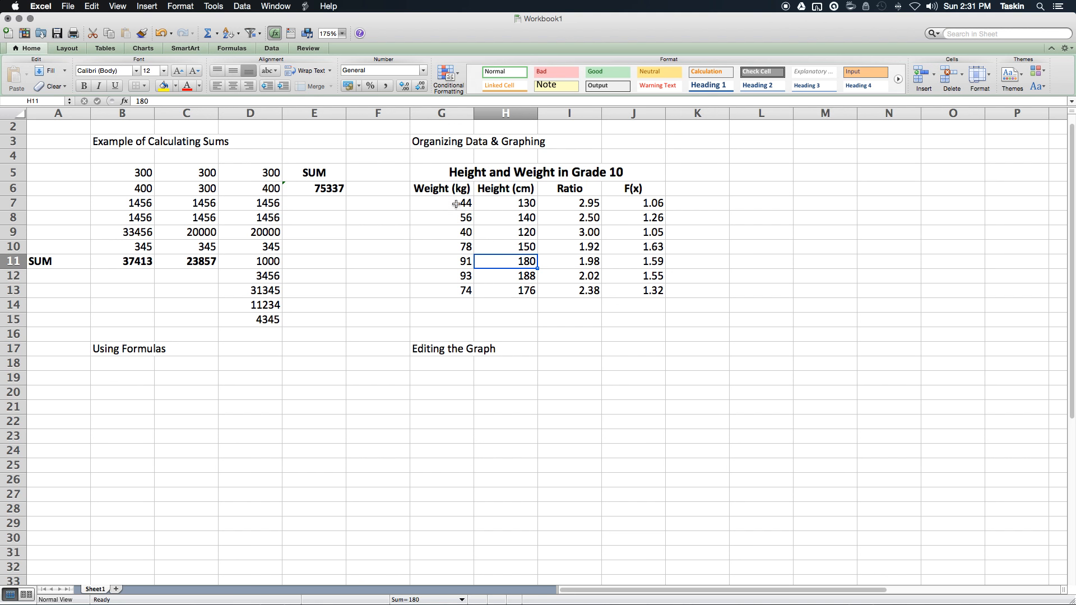
Step: Center the table values in G7:J13 horizontally
left_click_drag(456, 204, 632, 287)
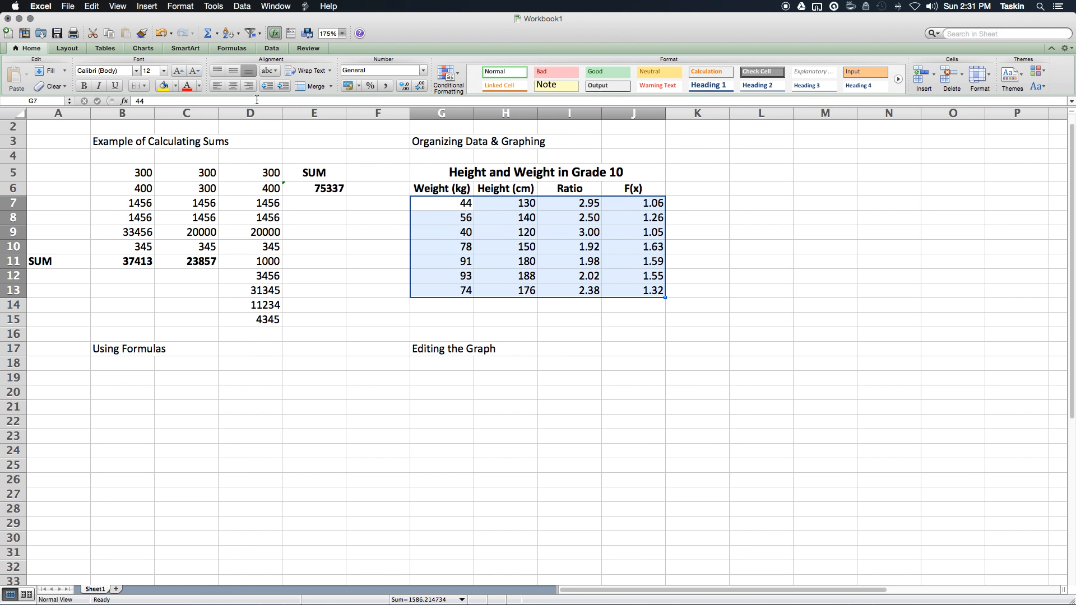
left_click(233, 86)
left_click(497, 235)
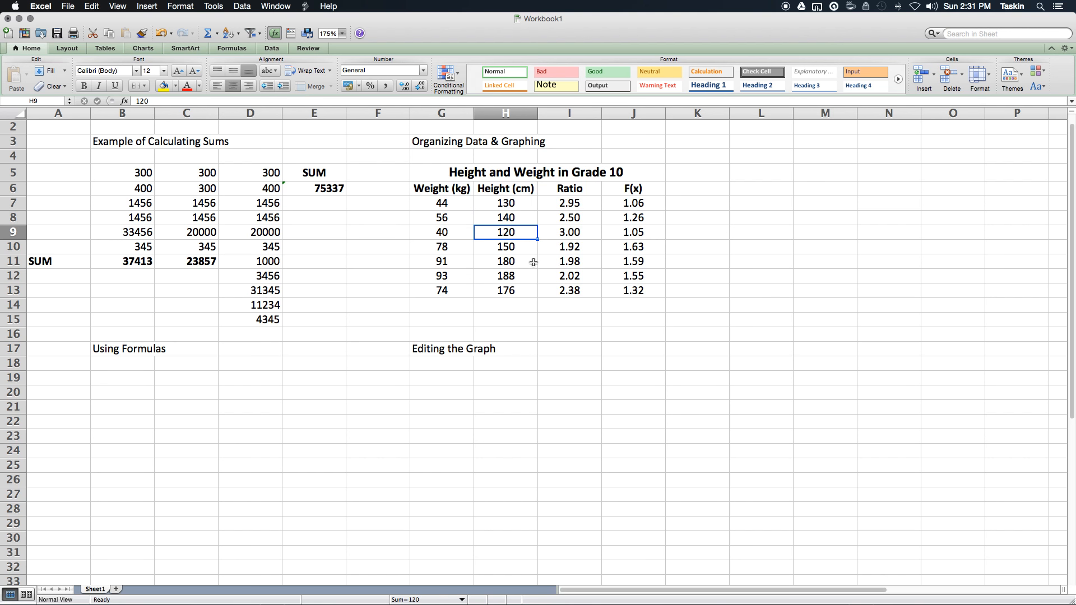
left_click(549, 377)
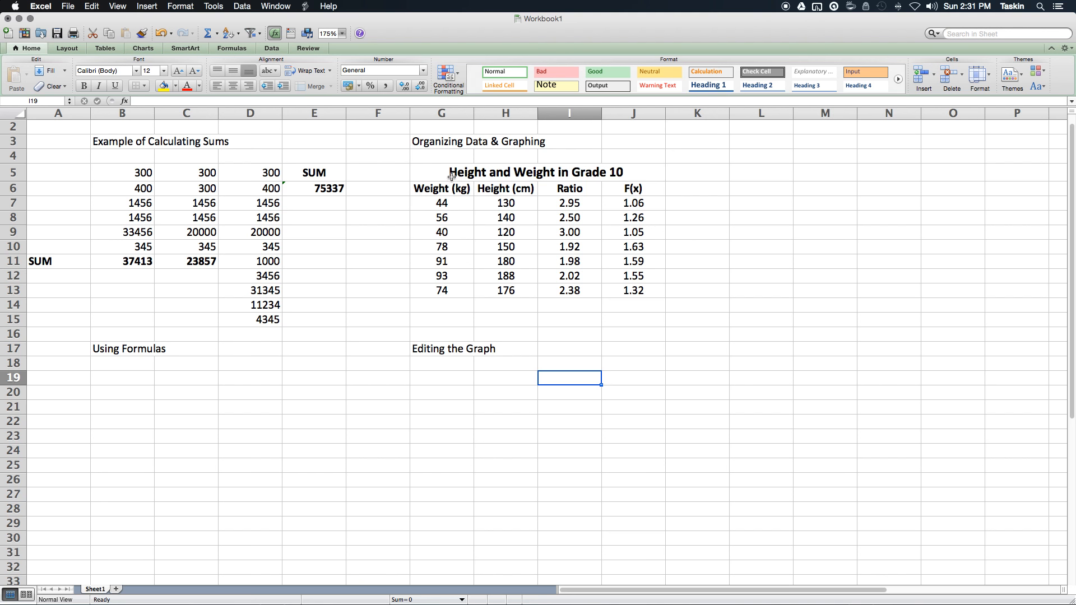
Step: Apply Outside Borders around the whole table, G5:J13
left_click_drag(440, 175, 581, 298)
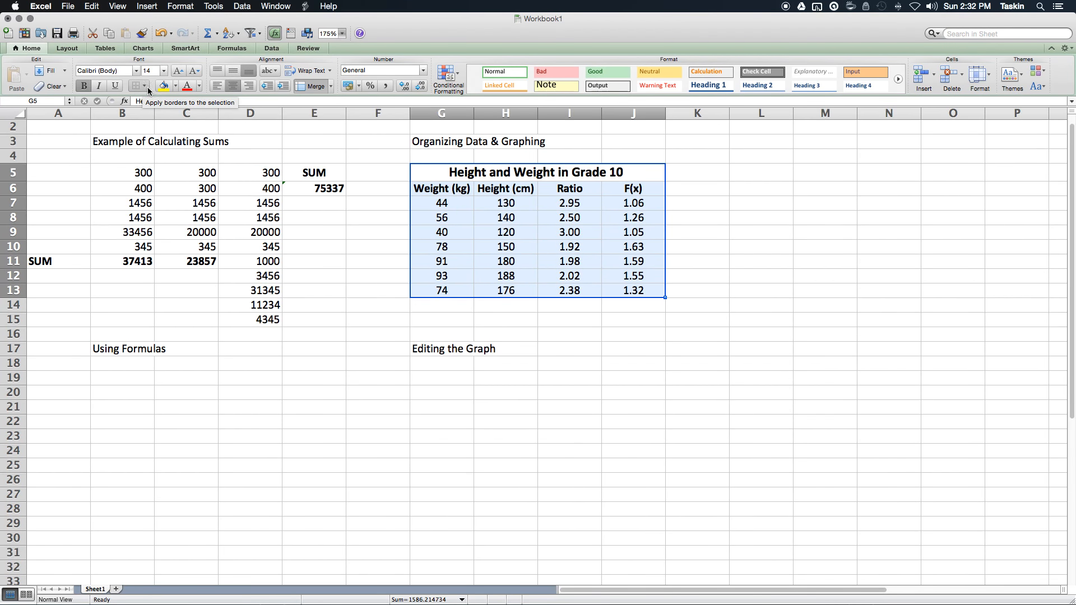
left_click(148, 87)
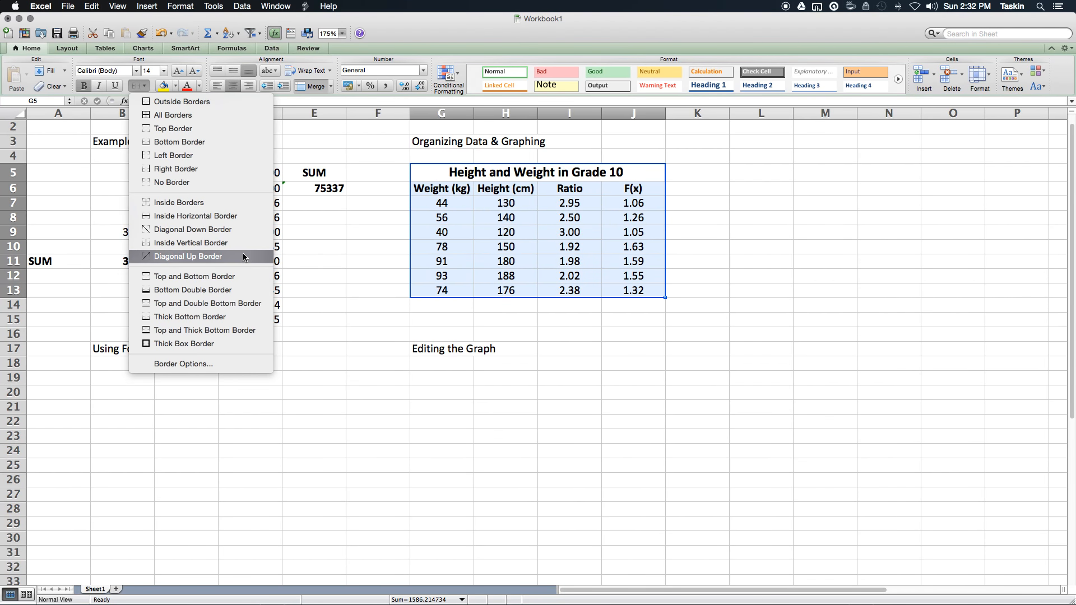
left_click(228, 102)
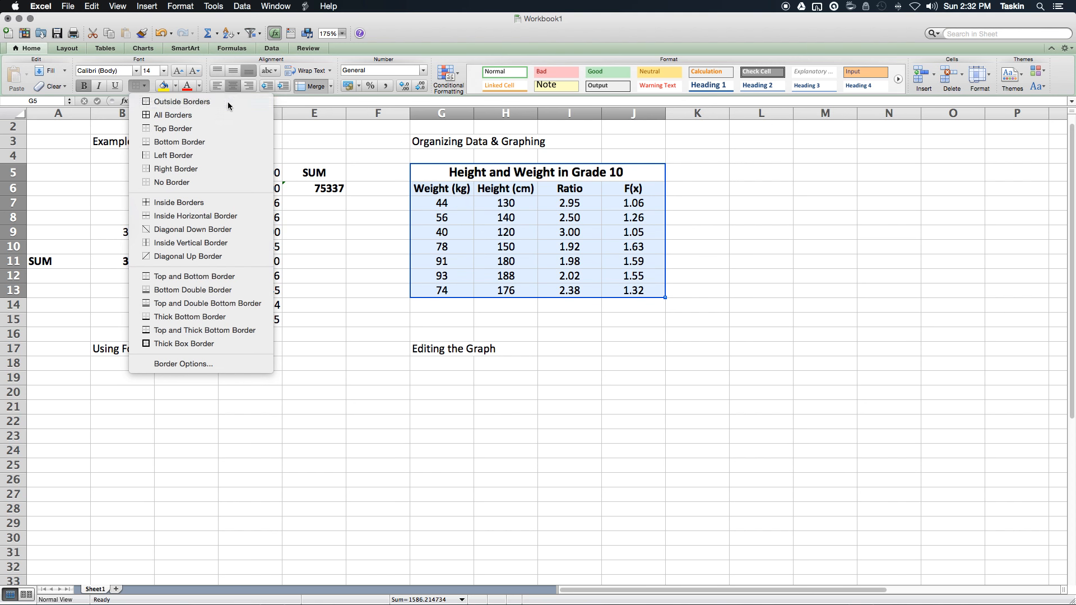
left_click(762, 261)
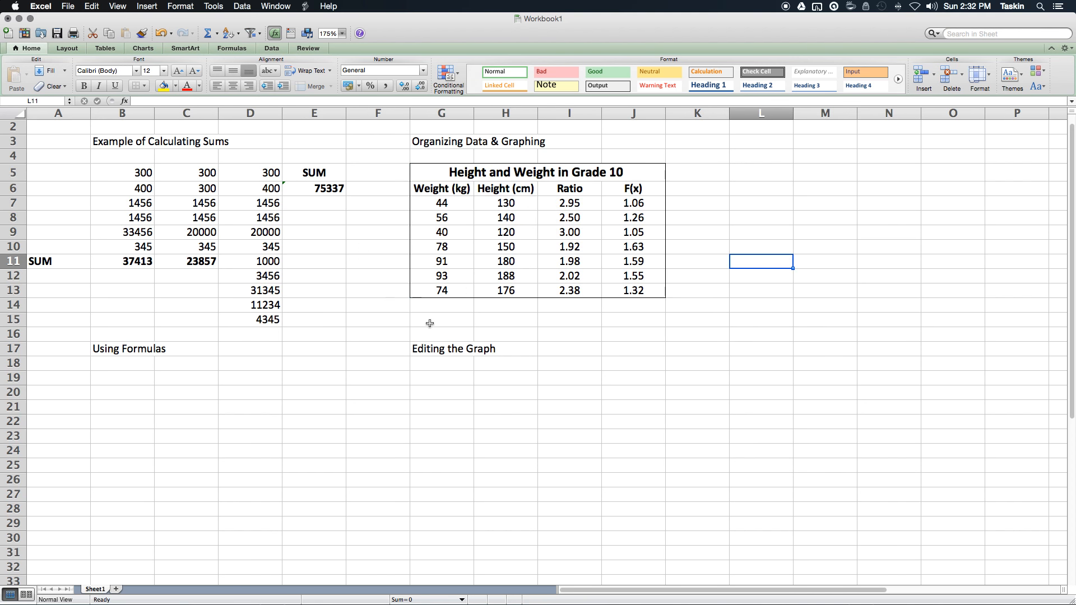
Step: Apply a Thick Box Border around the whole table, G5:J13
left_click_drag(444, 177, 499, 298)
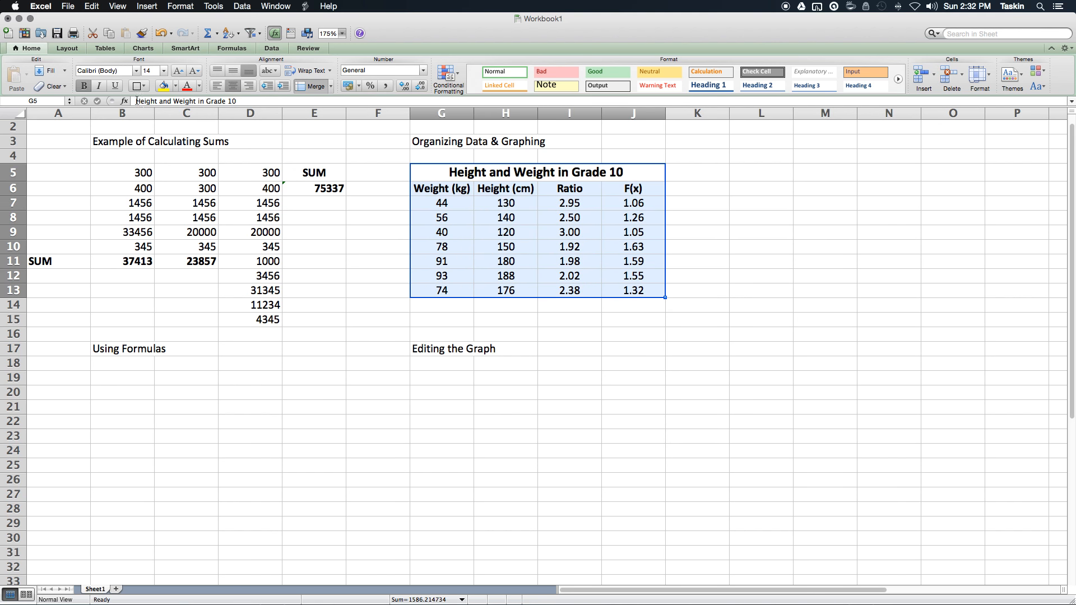
left_click(145, 87)
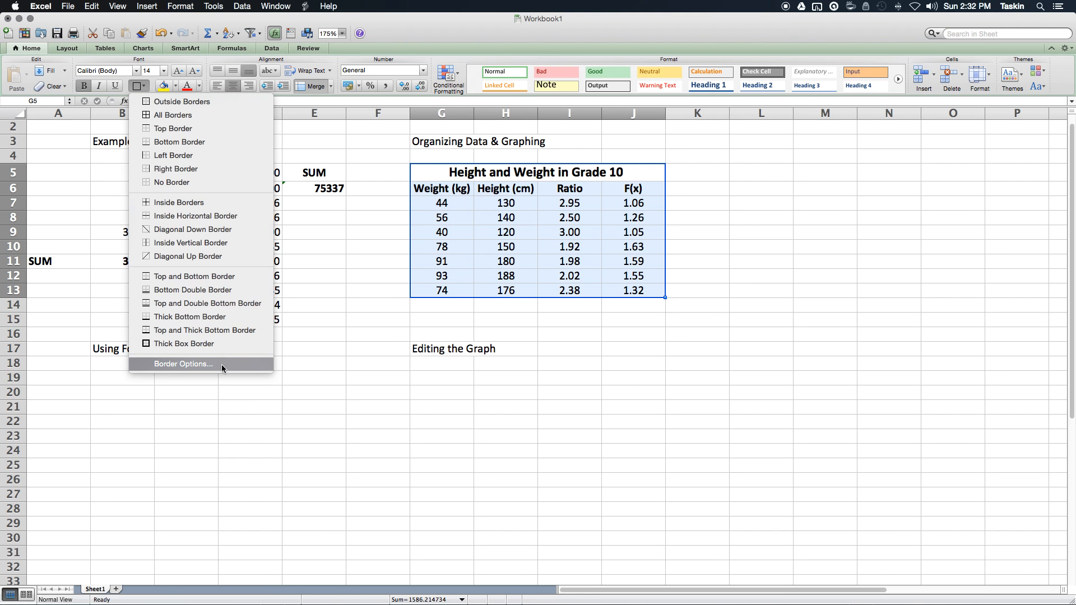
left_click(230, 344)
left_click(606, 353)
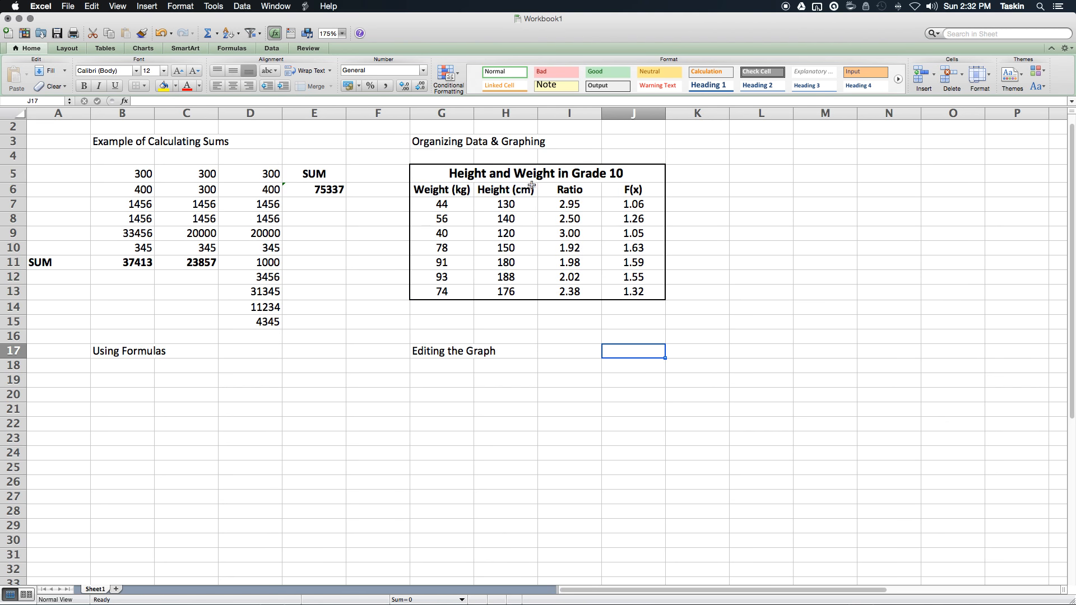
Step: Apply Outside Borders to the Weight (kg) column, G6:G13, including its heading
left_click_drag(467, 187, 455, 291)
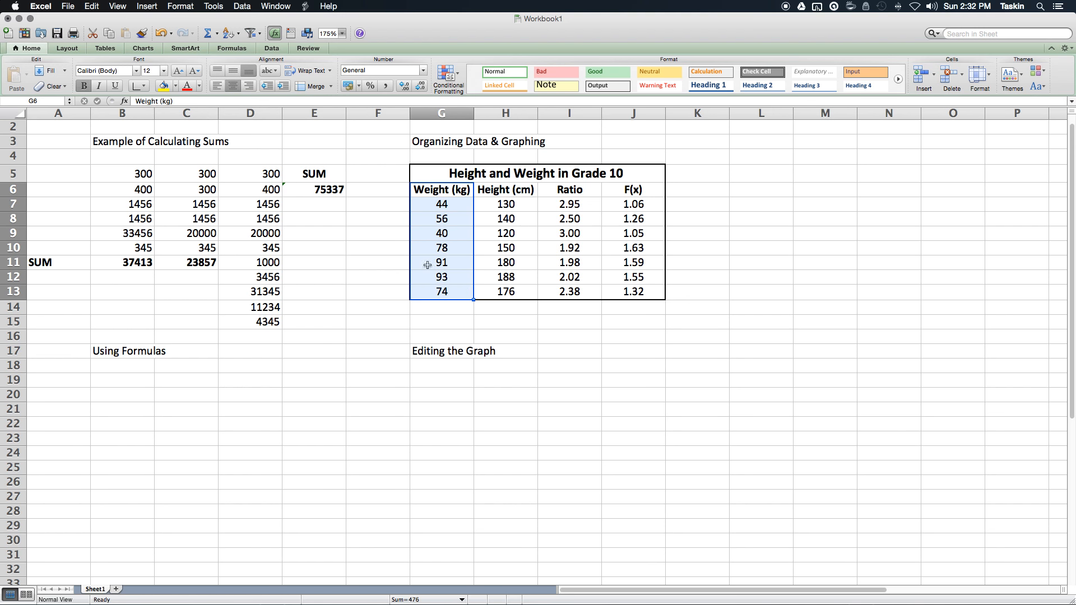
left_click(145, 85)
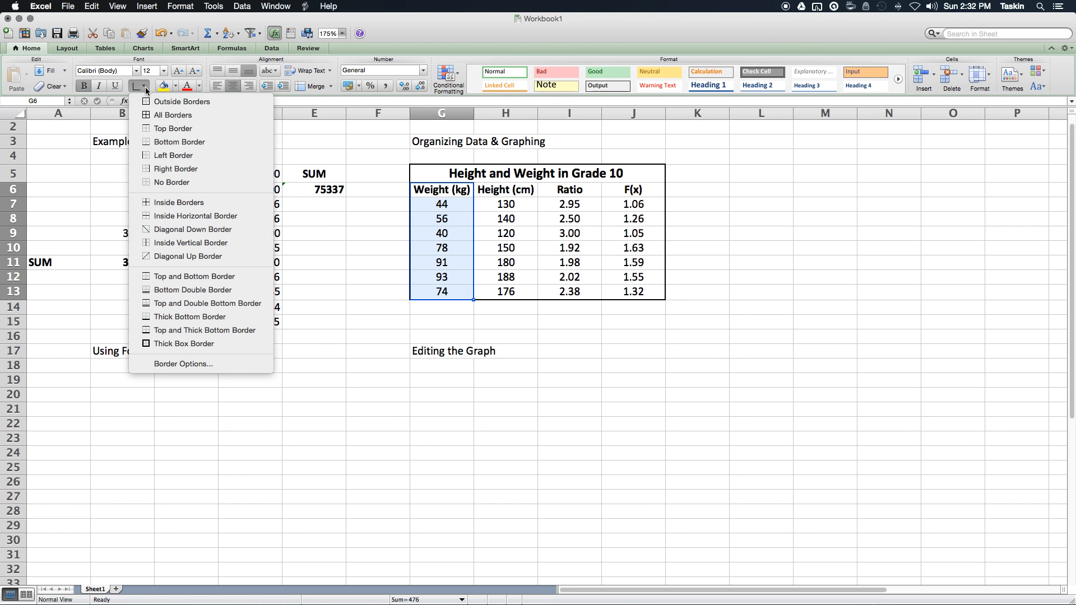
left_click(194, 115)
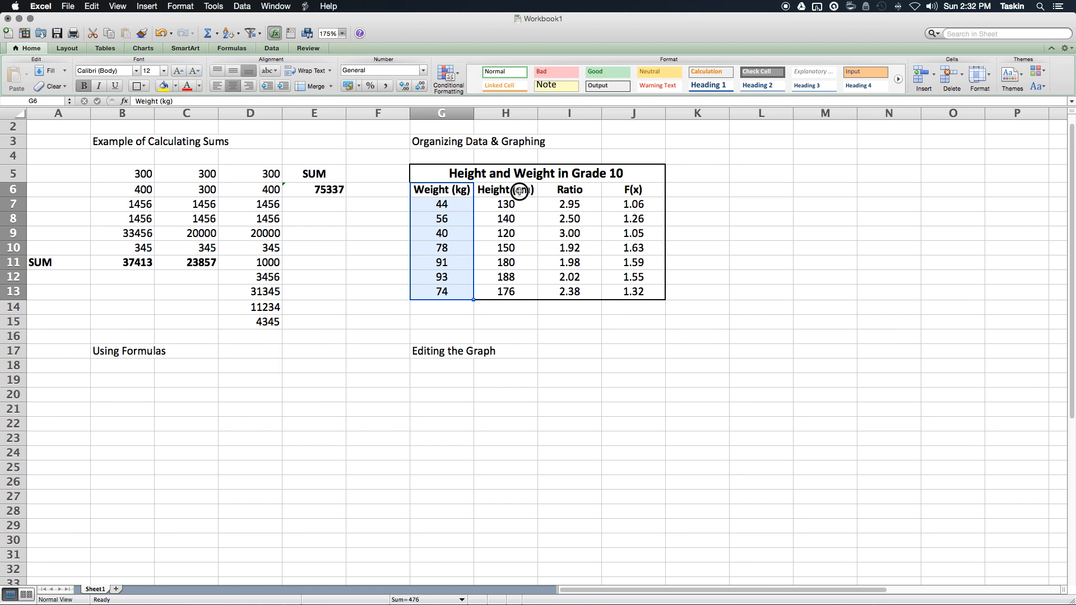
Step: Apply Outside Borders to the Height (cm) column, H6:H13, including its heading
left_click_drag(519, 190, 513, 292)
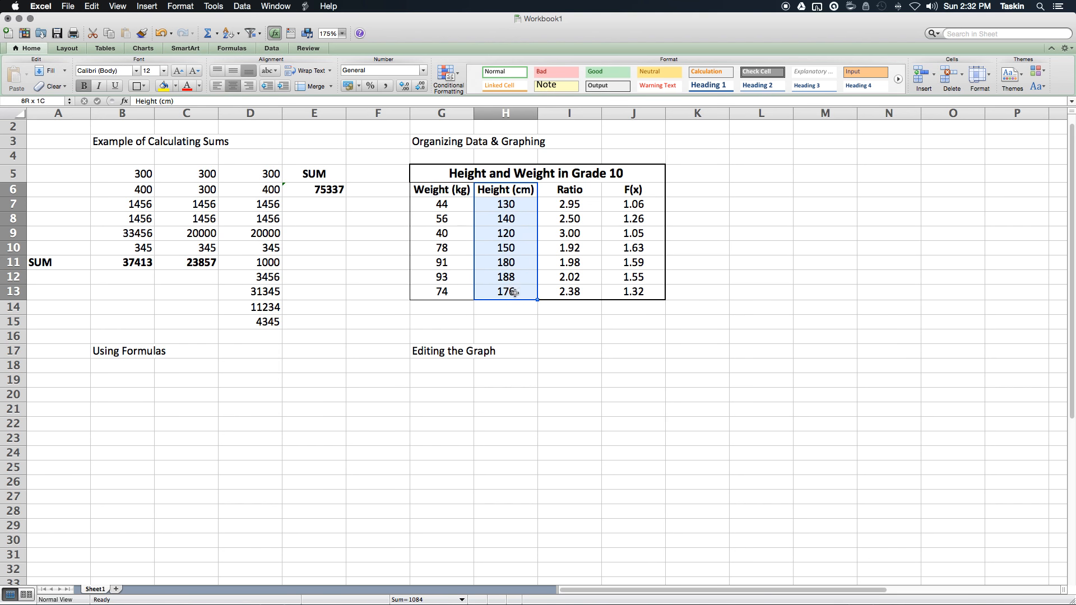
left_click(147, 86)
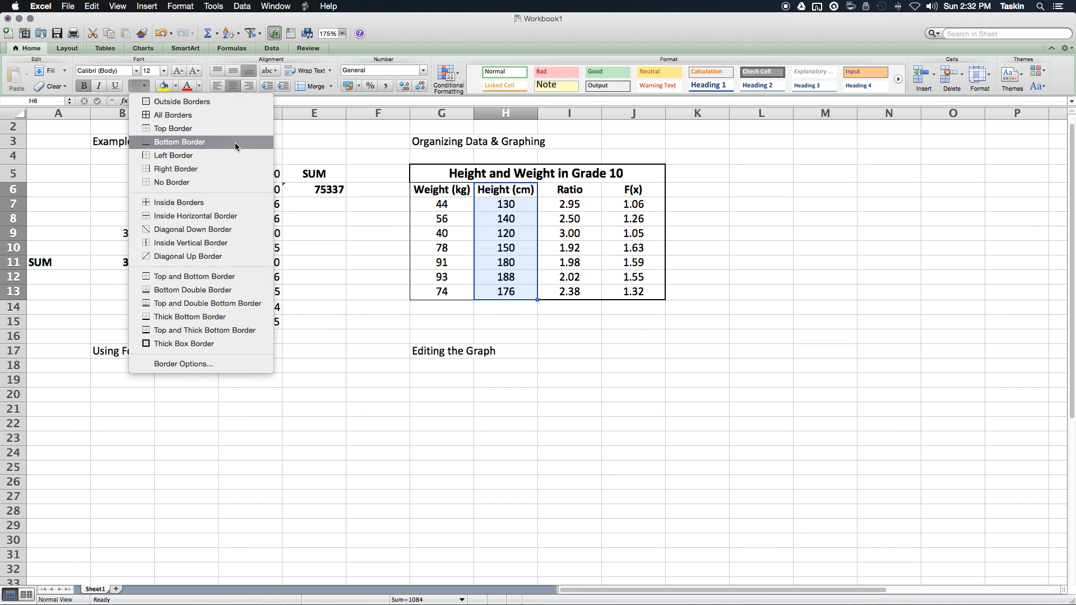
left_click(265, 112)
Step: Apply Outside Borders to the Ratio column, I6:I13, including its heading
left_click(585, 204)
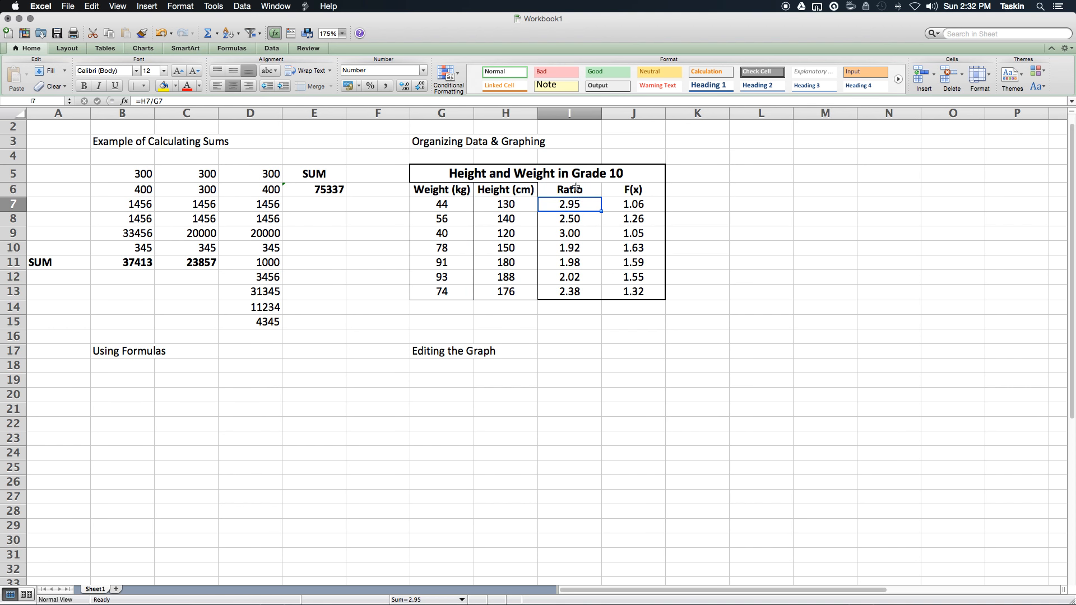
left_click_drag(576, 187, 577, 293)
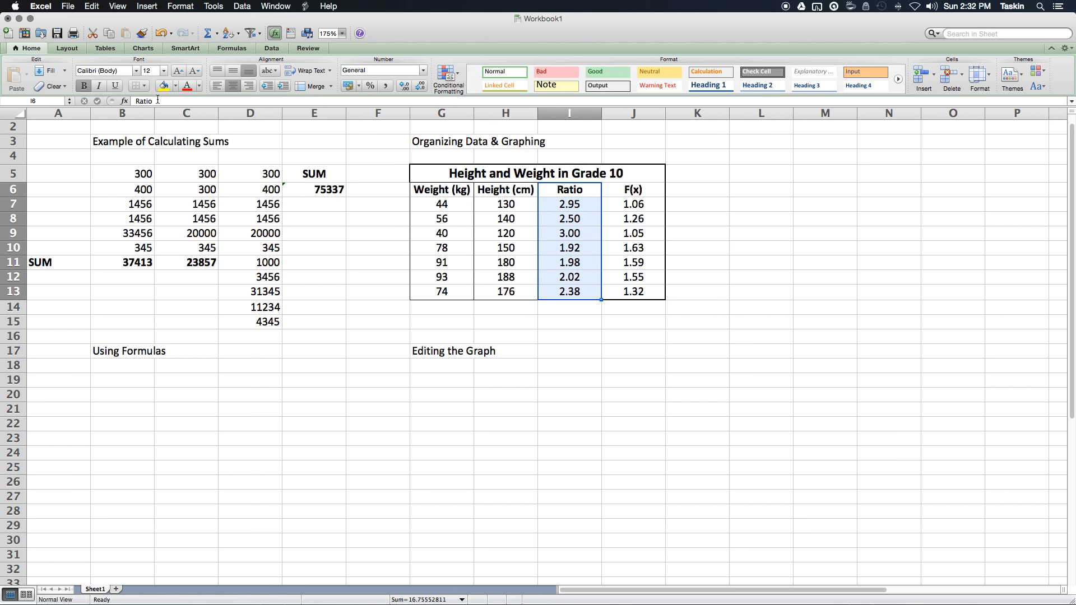
left_click(147, 86)
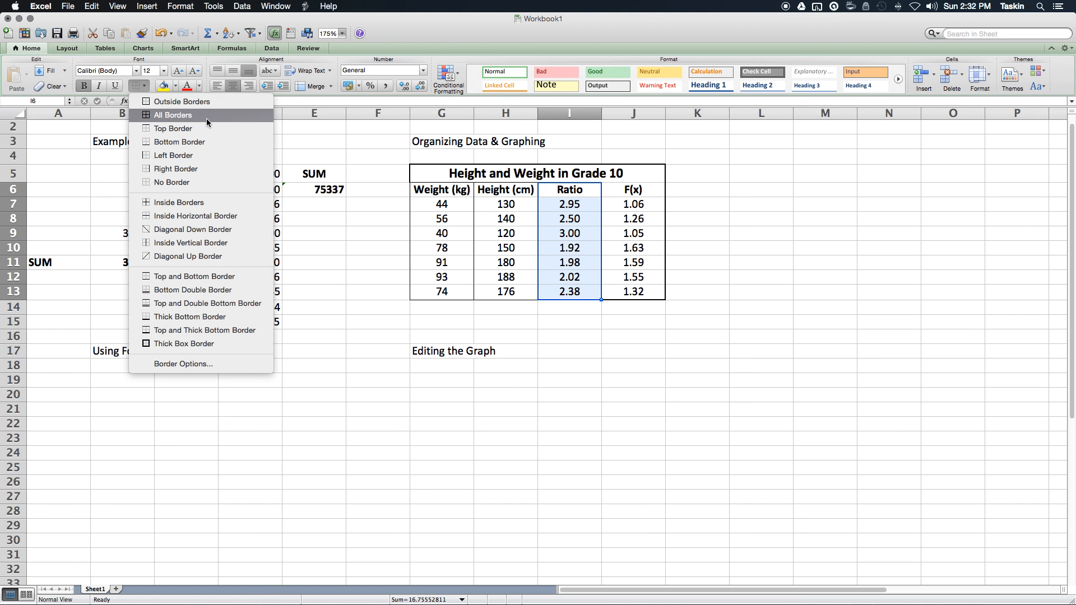
left_click(231, 103)
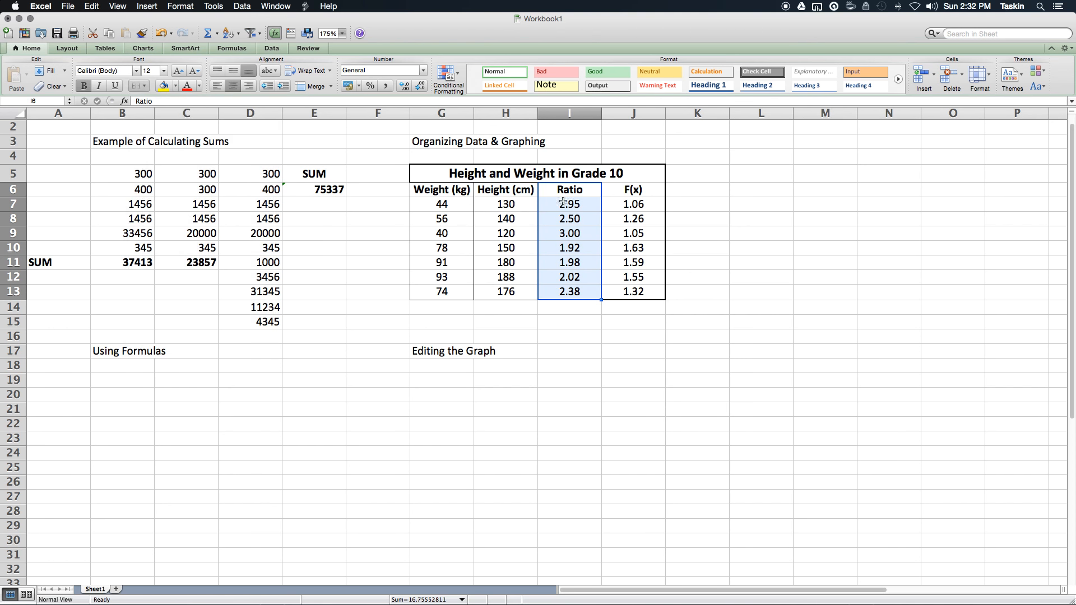
Step: Apply Outside Borders to the F(x) column, J6:J13, including its heading
left_click_drag(642, 196, 636, 292)
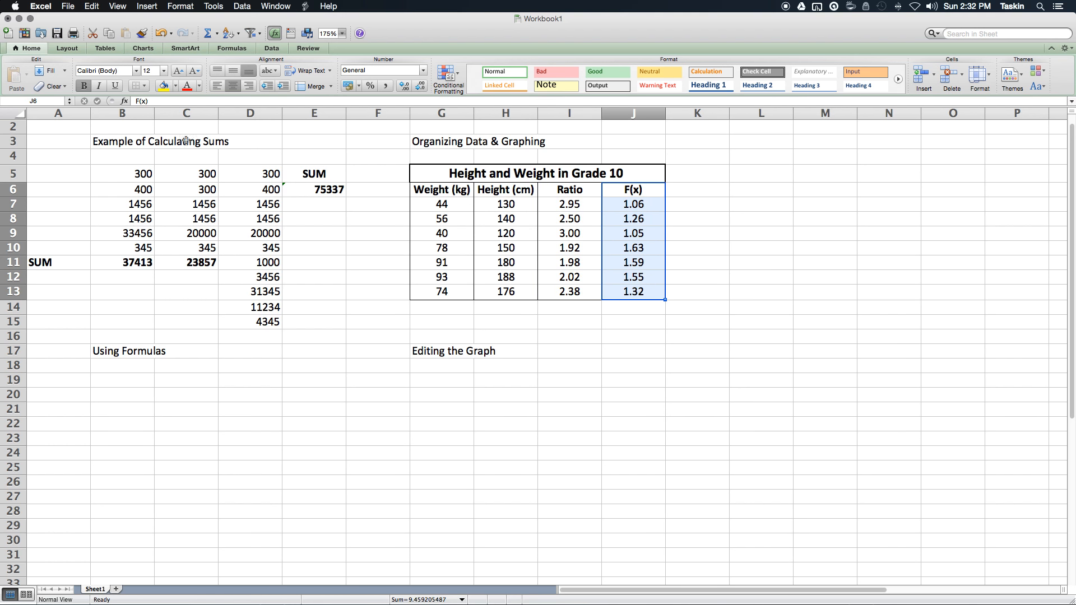
left_click(146, 87)
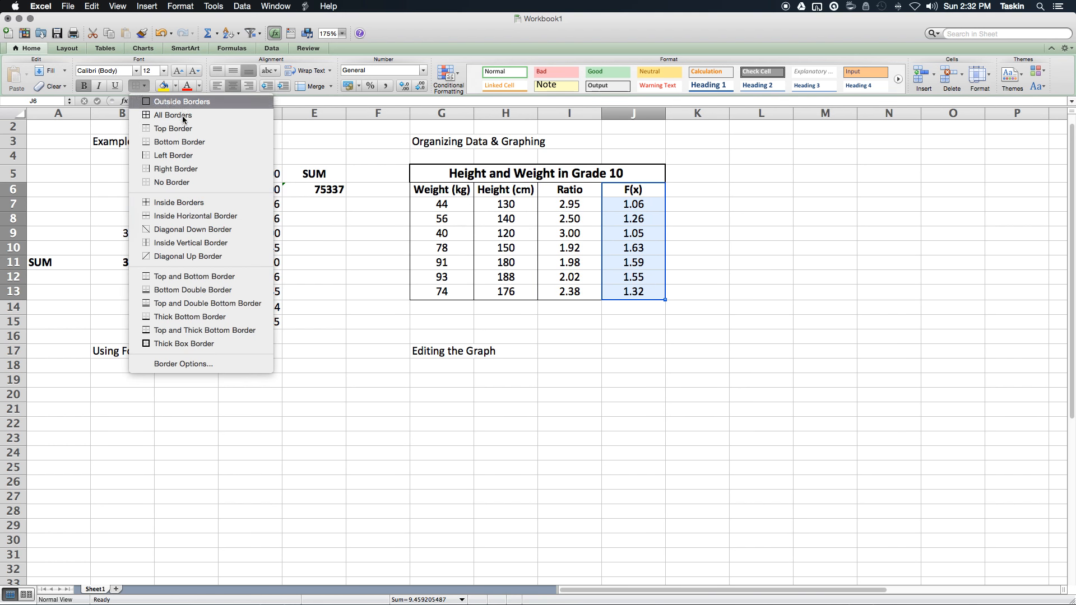
left_click(203, 107)
left_click(712, 426)
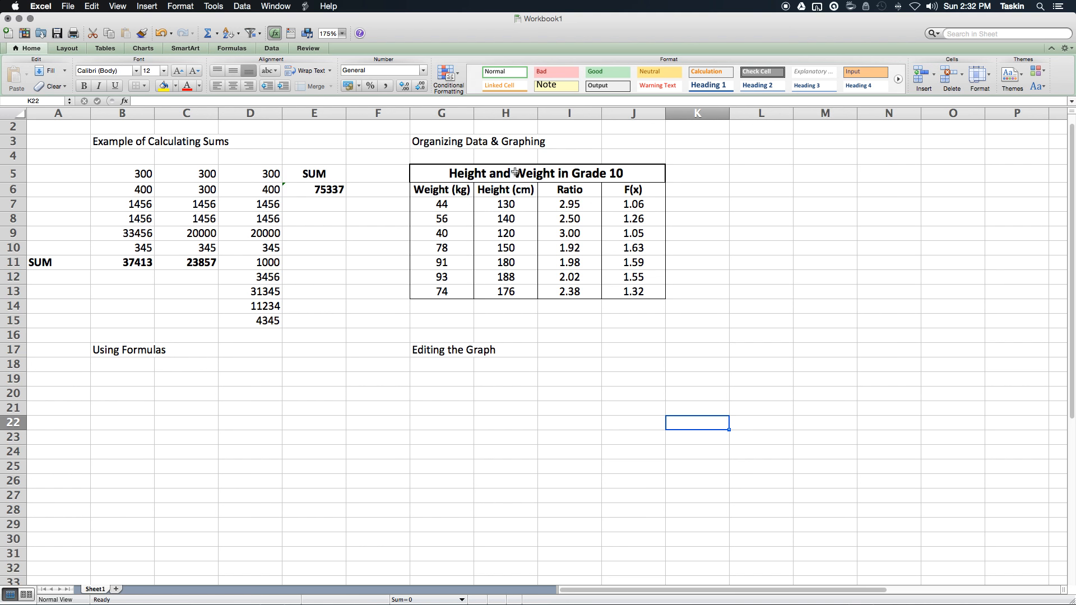
Step: Reapply a Thick Box Border around the whole table, G5:J13, including the title row
left_click_drag(513, 171, 519, 292)
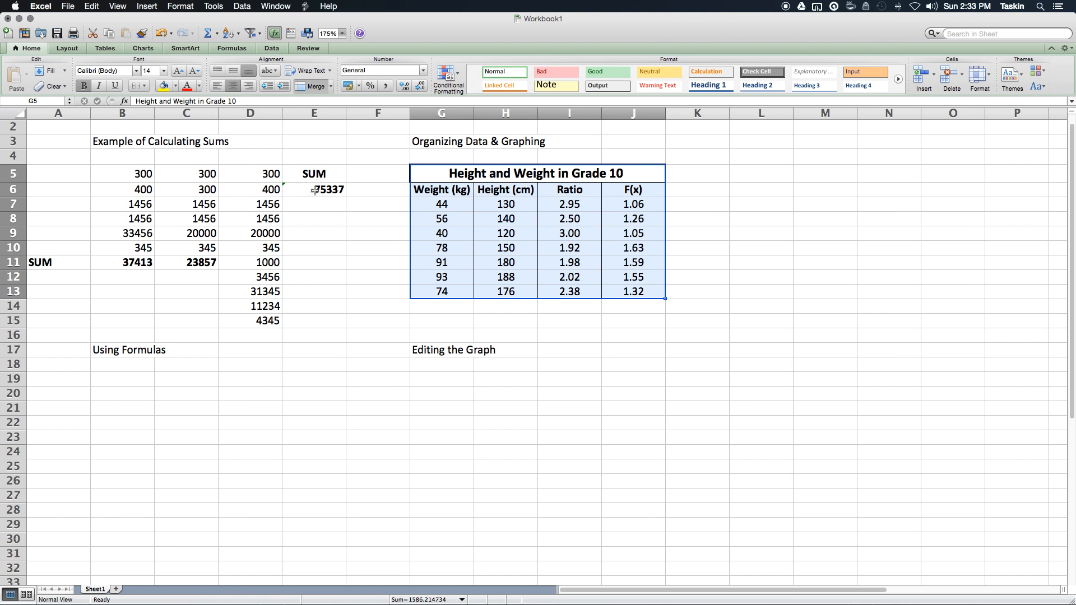
left_click(149, 87)
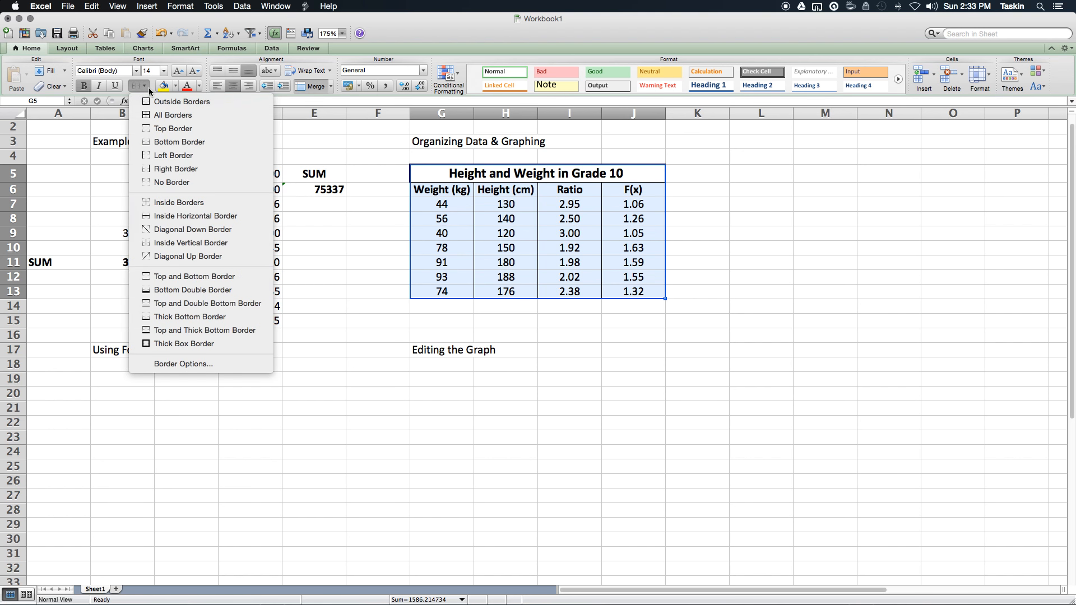
left_click(201, 344)
left_click(635, 389)
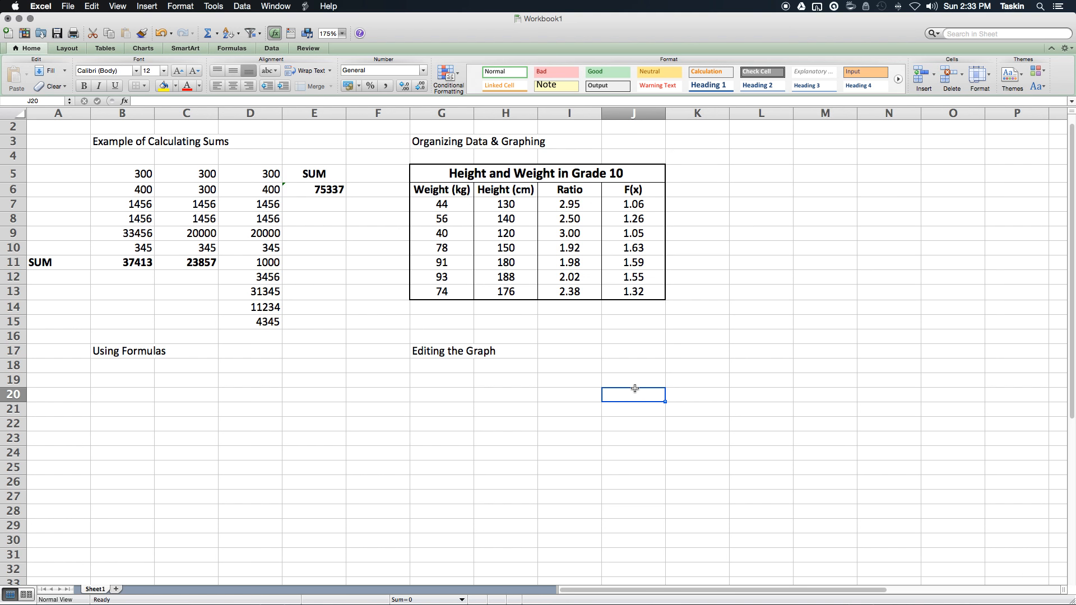
Step: Apply a Thick Box Border around the merged table title cell in row 5
left_click(647, 167)
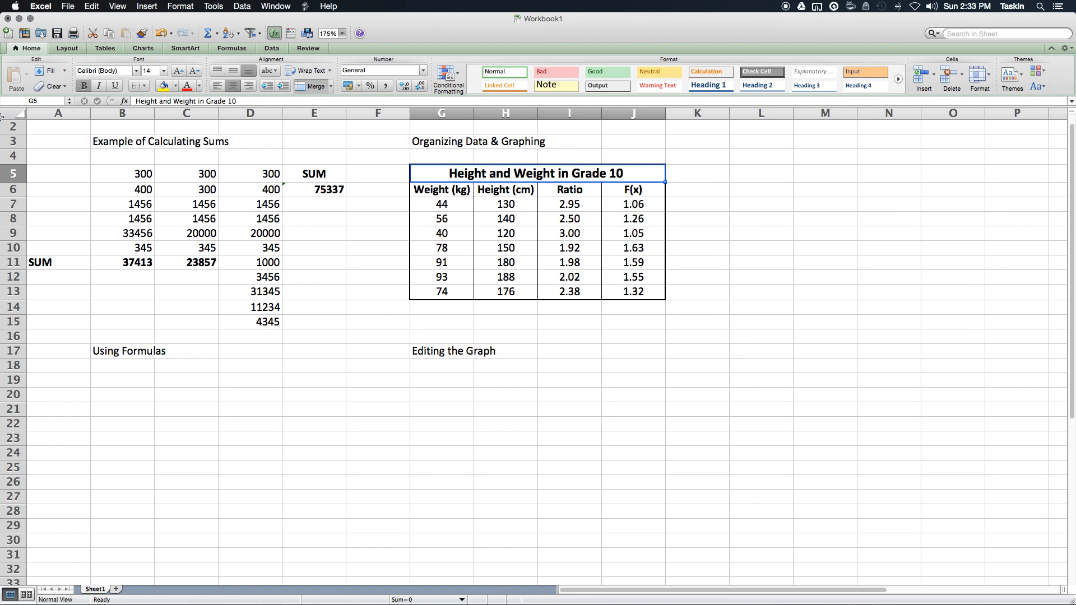
left_click(145, 87)
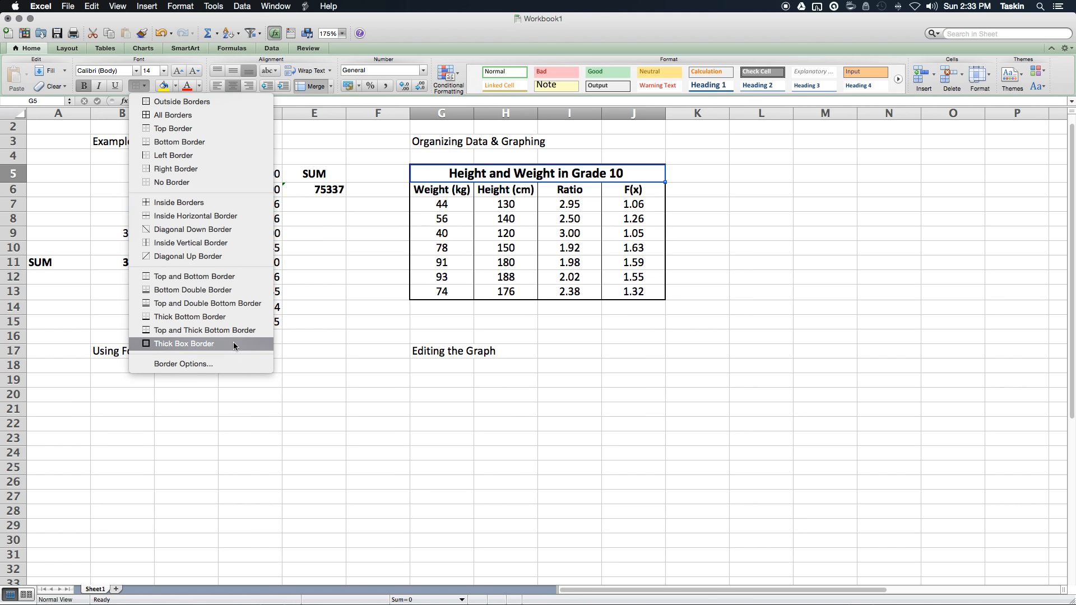
left_click(185, 343)
left_click(587, 376)
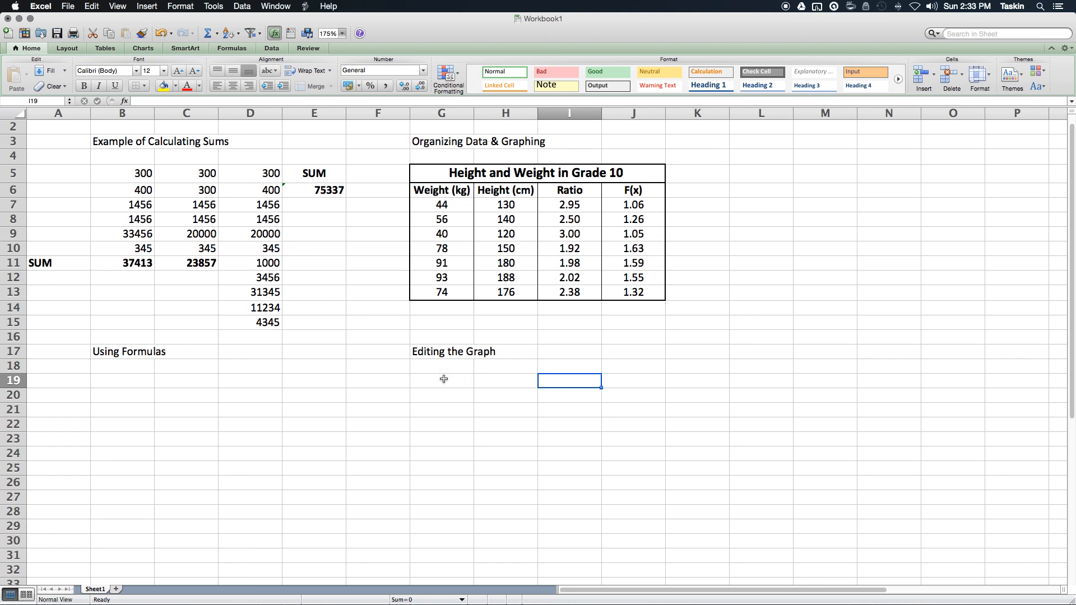
left_click(444, 380)
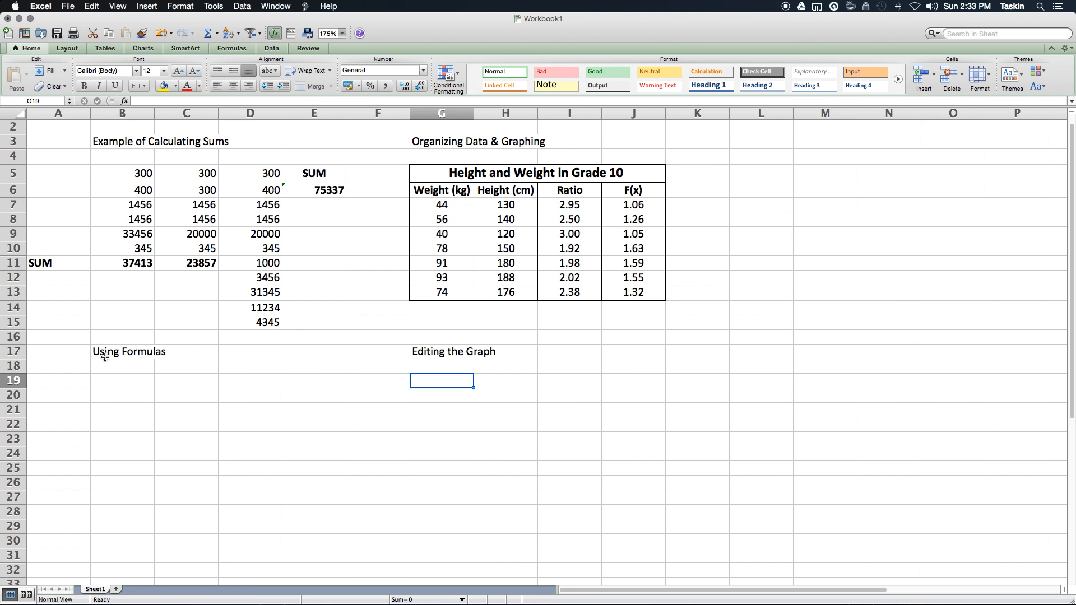
left_click_drag(107, 354, 159, 353)
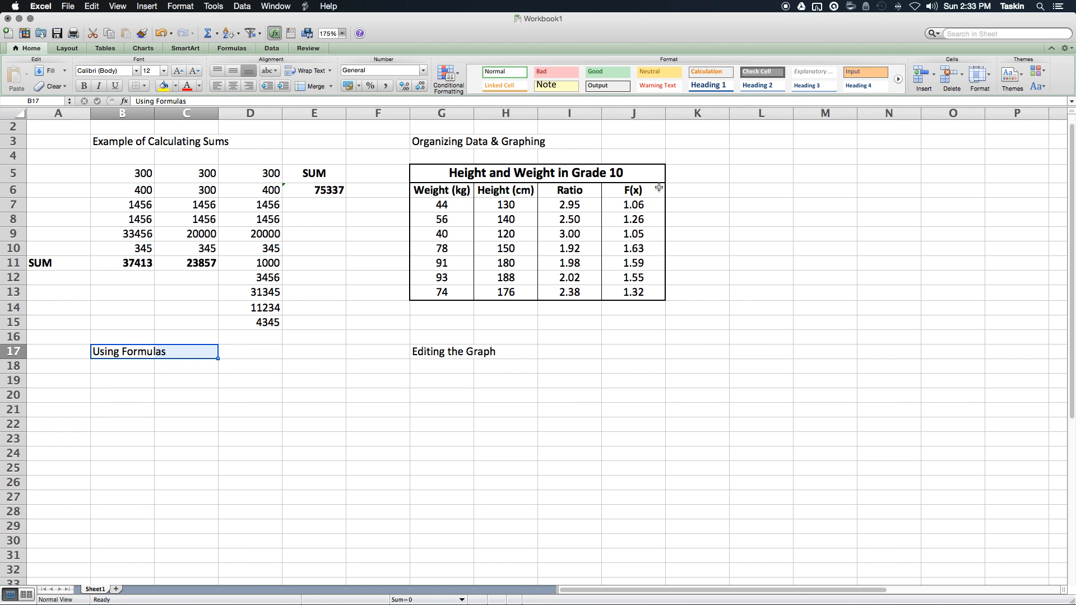
left_click_drag(645, 189, 655, 288)
left_click(311, 362)
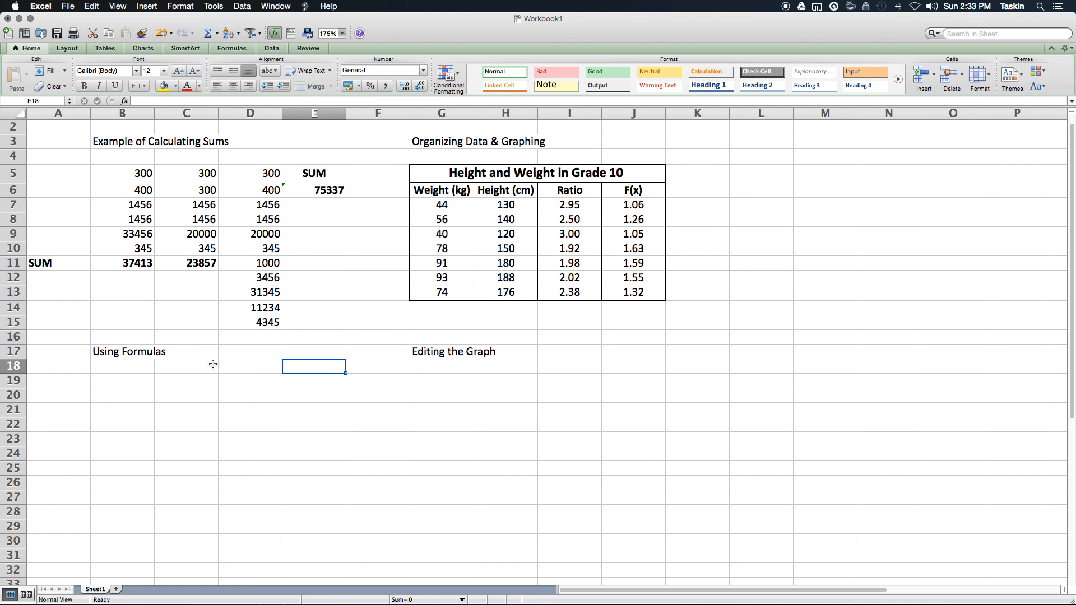
left_click(128, 351)
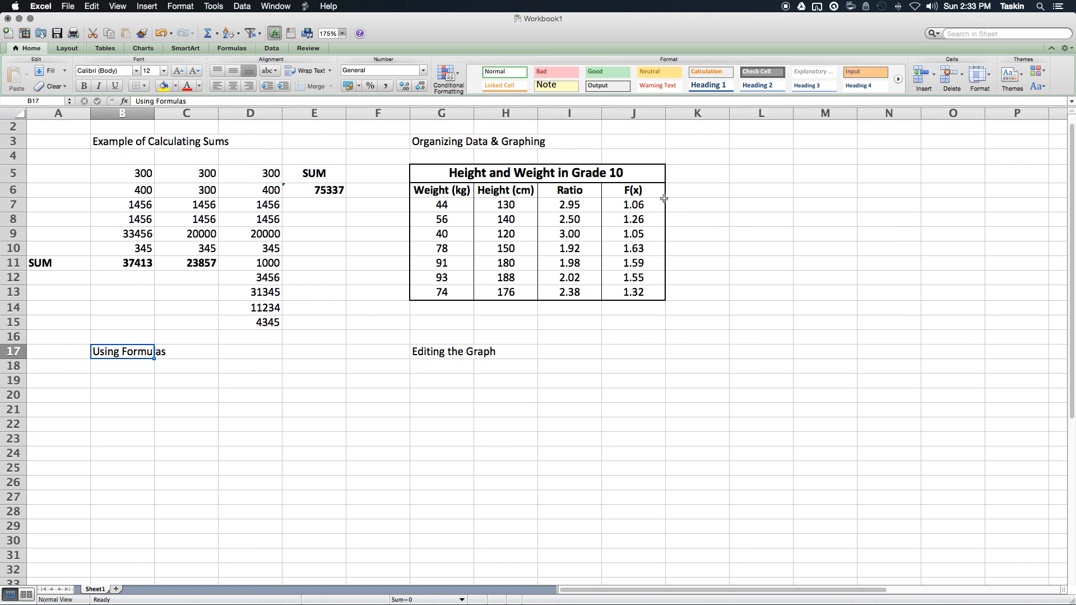
left_click(122, 404)
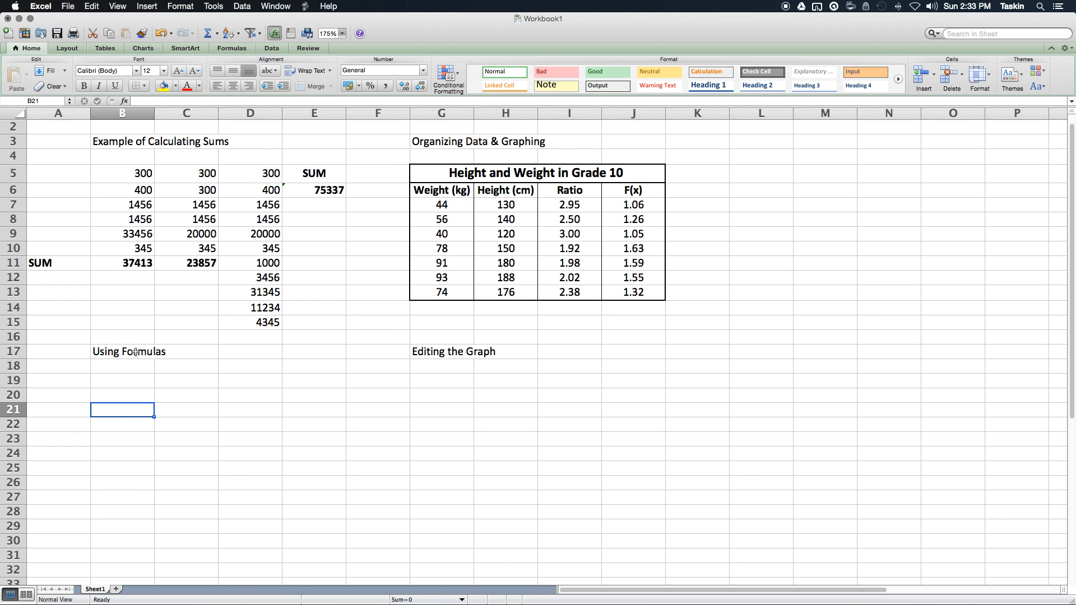
Step: Delete the "Using Formulas" heading from cell B17
left_click(136, 352)
scroll(135, 352, "down", 5)
key("BackSpace")
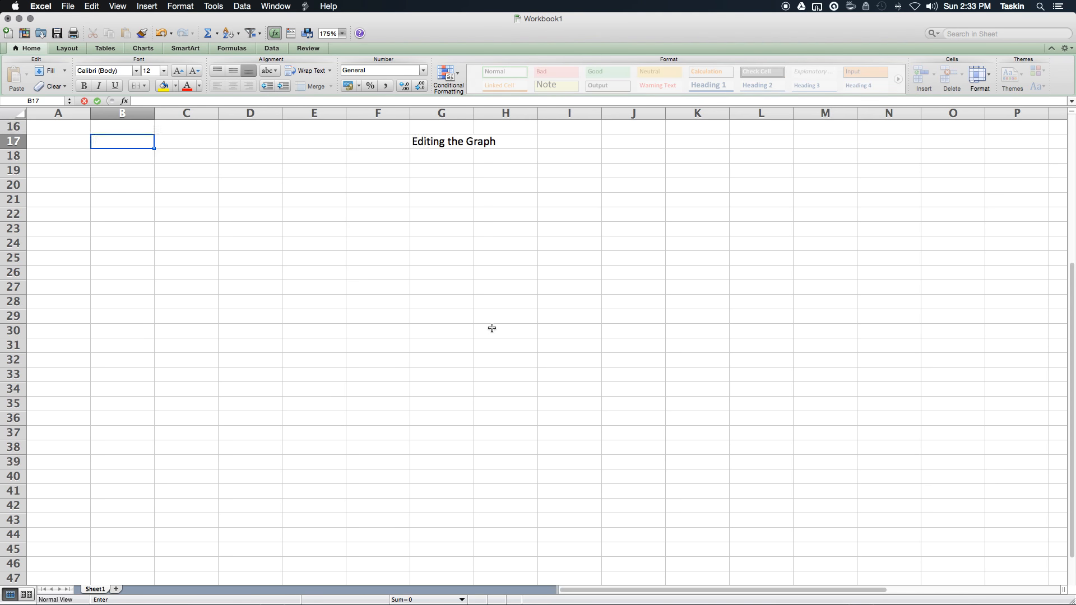
scroll(492, 331, "up", 5)
left_click(522, 393)
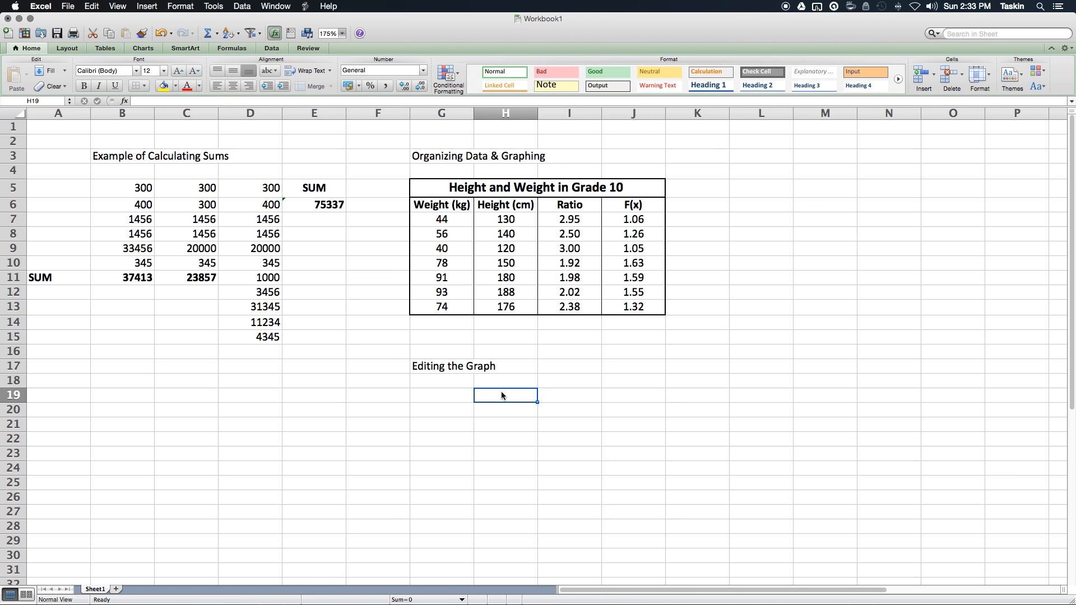
left_click(544, 354)
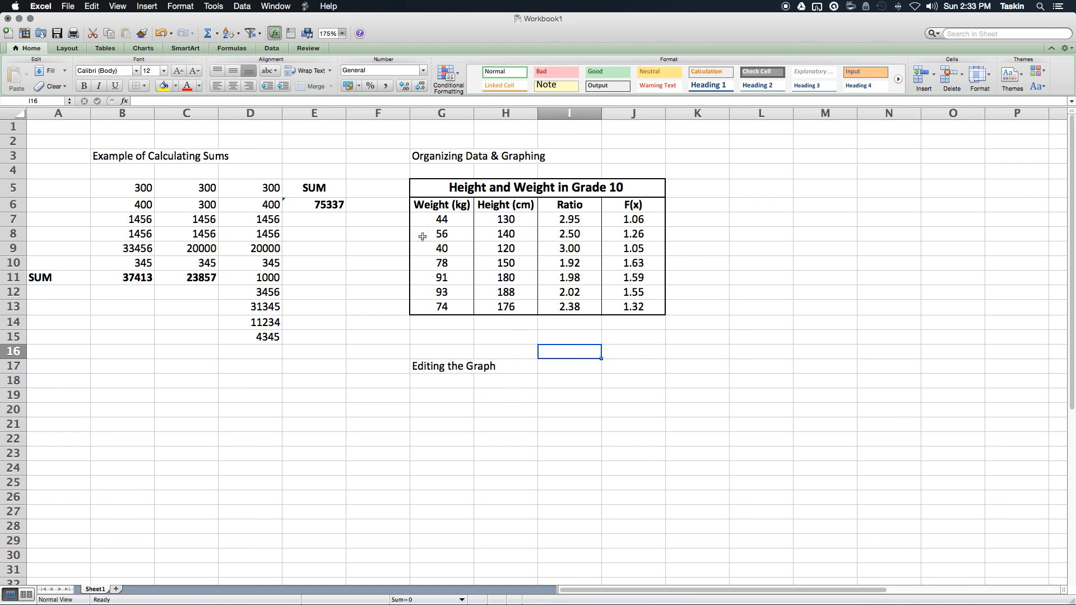
Step: Insert a Marked Scatter chart from the Weight (kg) and Height (cm) columns, G6:H13, including their headings
left_click_drag(457, 204, 513, 300)
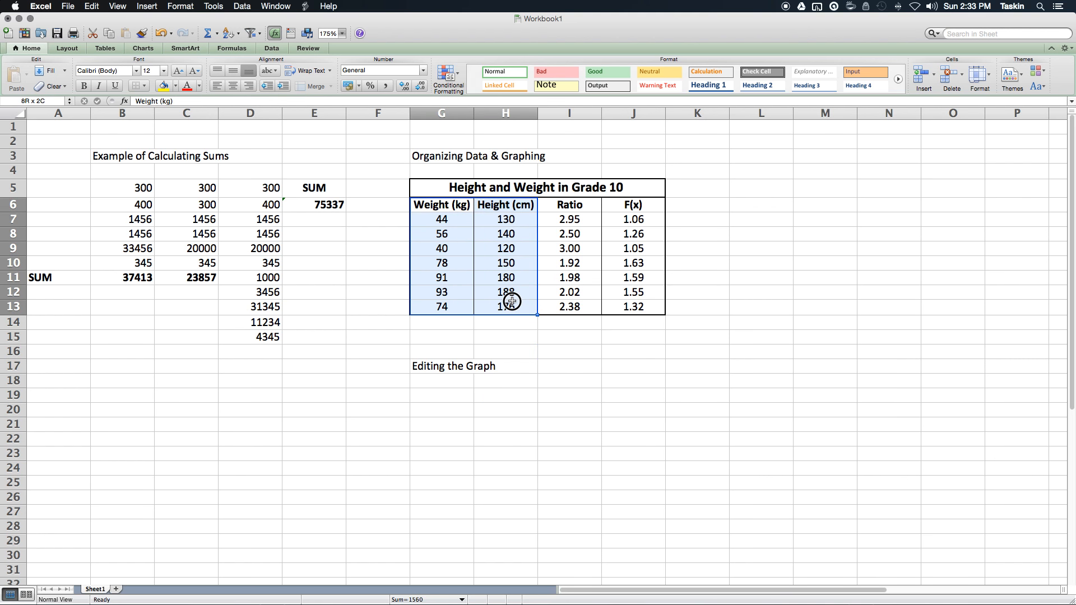
left_click_drag(512, 302, 511, 302)
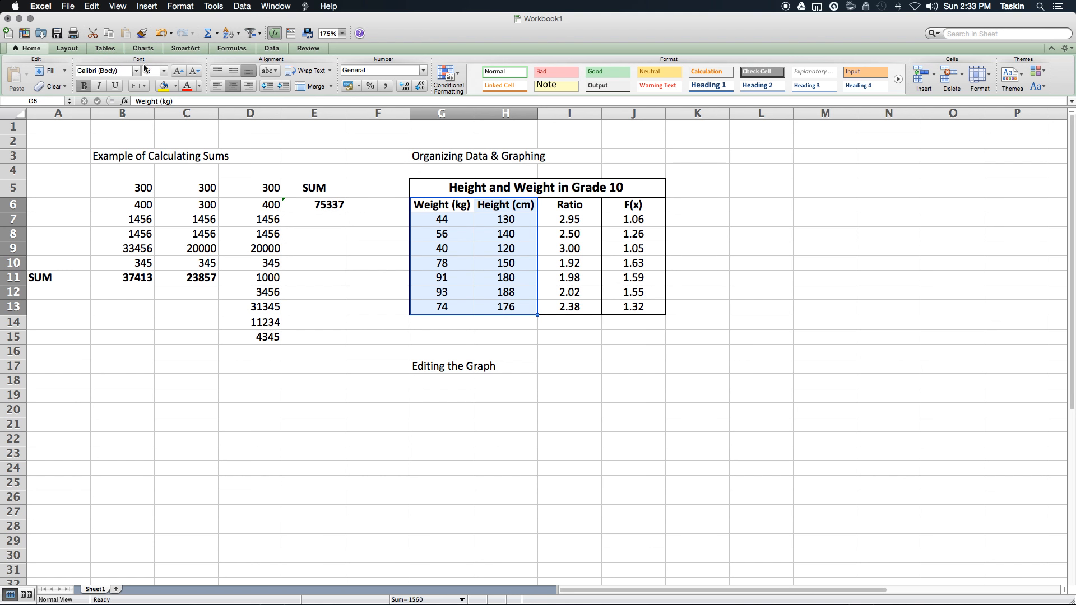
left_click(143, 49)
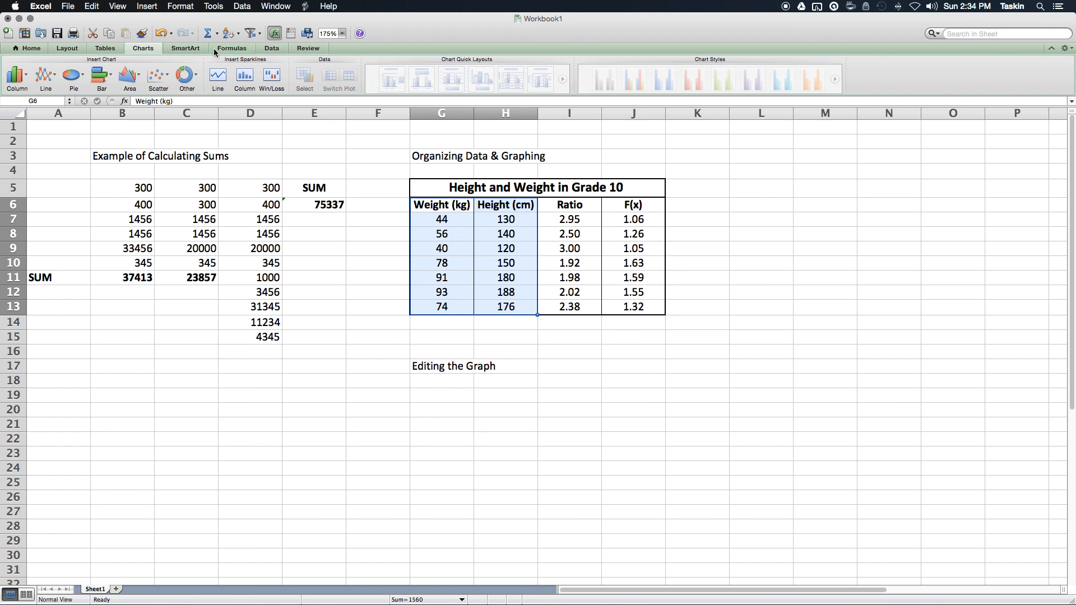
left_click(166, 78)
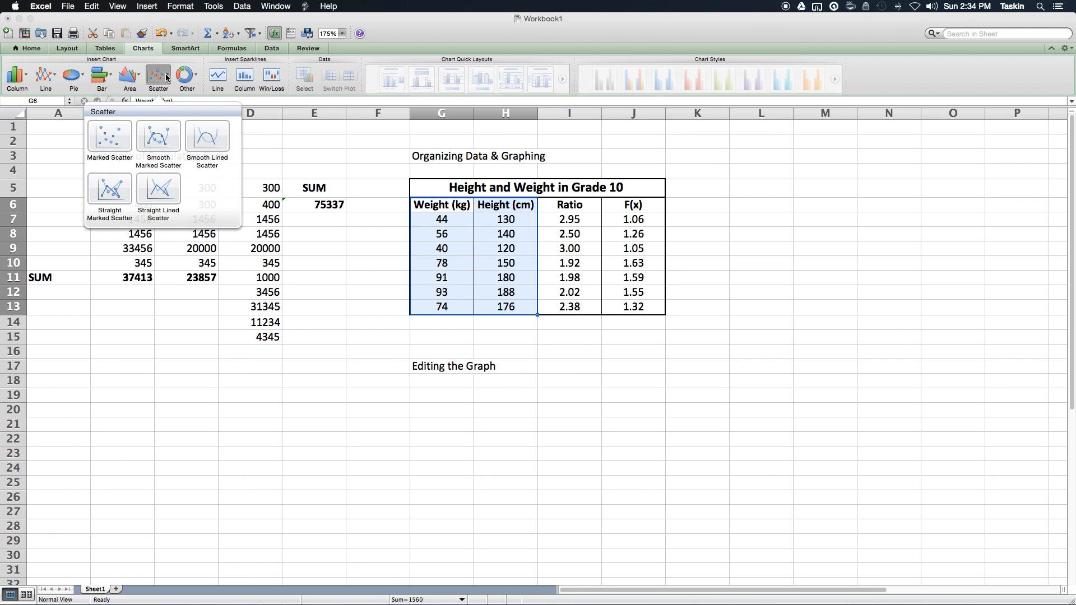
left_click(121, 136)
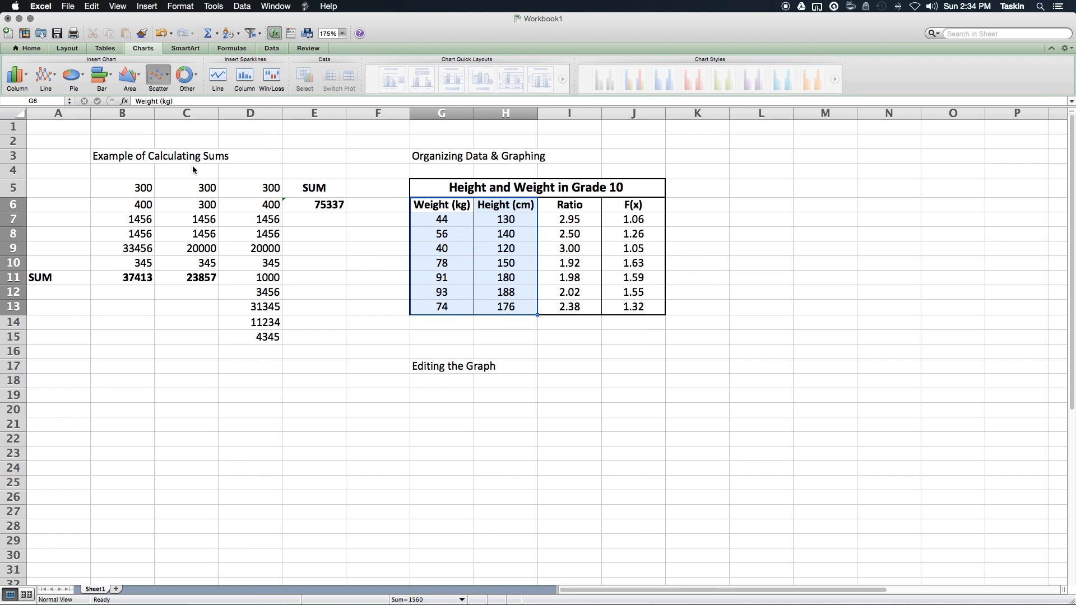
Step: Move the scatter chart below the "Editing the Graph" heading, with its upper-left corner at about cell G19
left_click_drag(687, 307, 782, 411)
scroll(687, 331, "down", 5)
scroll(687, 331, "down", 1)
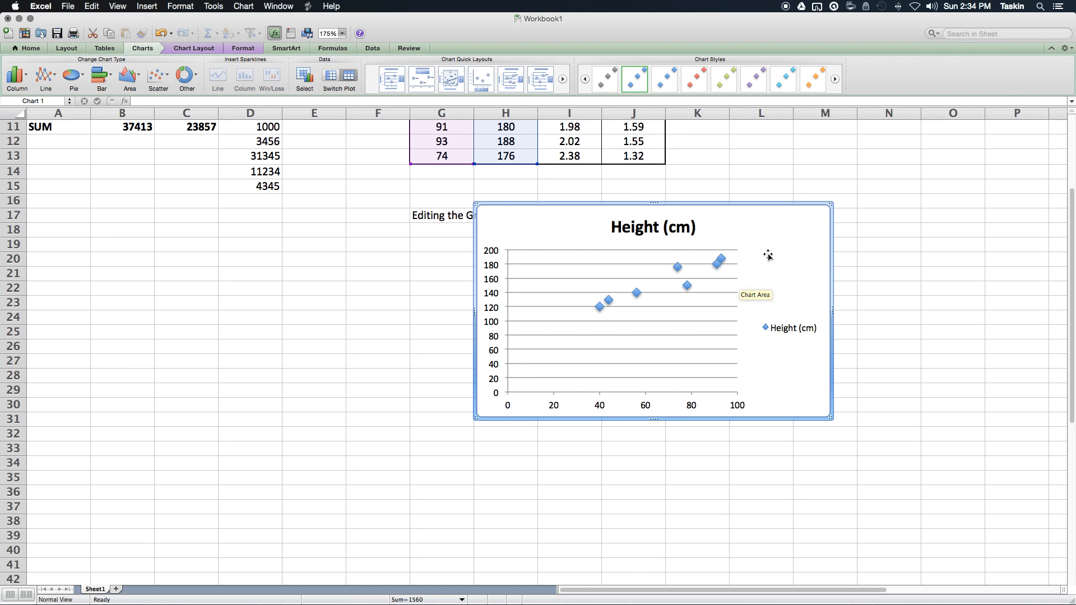
left_click_drag(766, 254, 708, 292)
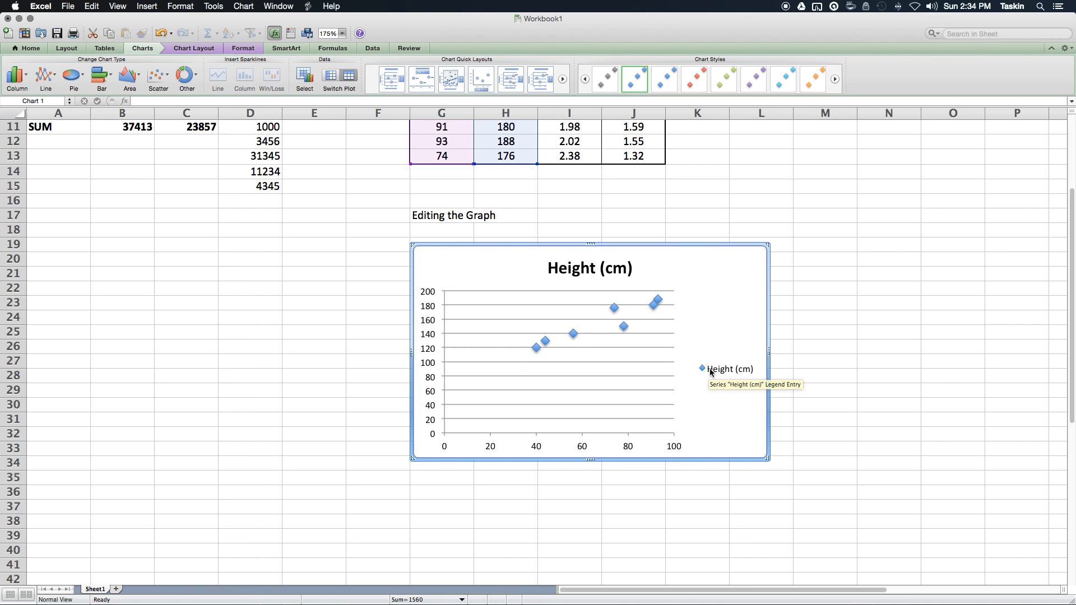
Step: Change the scatter chart's title to "Height & Weight in Grade 10"
scroll(708, 370, "down", 2)
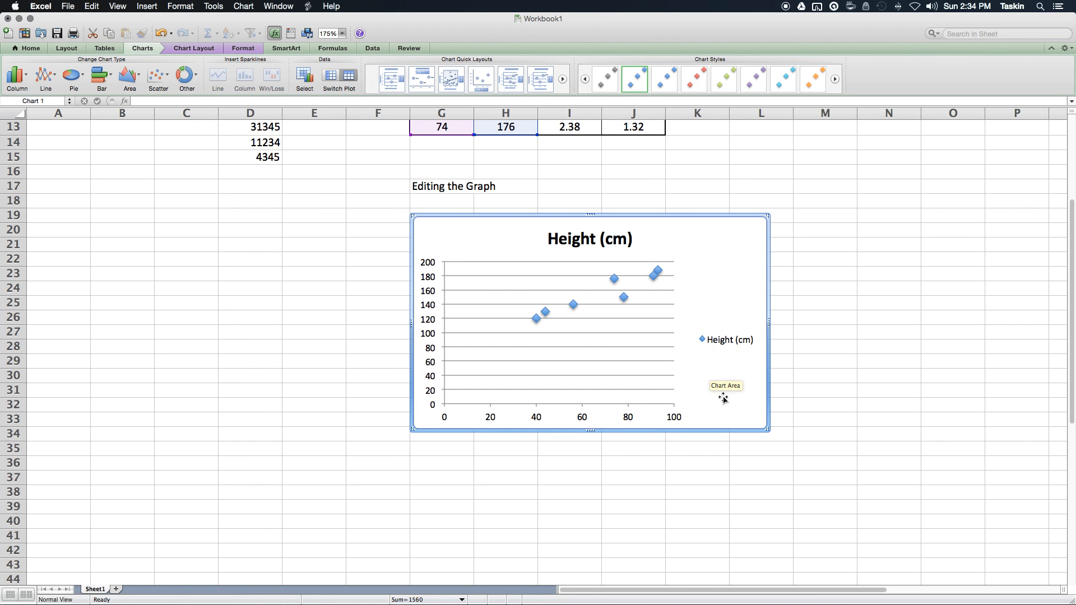
scroll(723, 398, "down", 2)
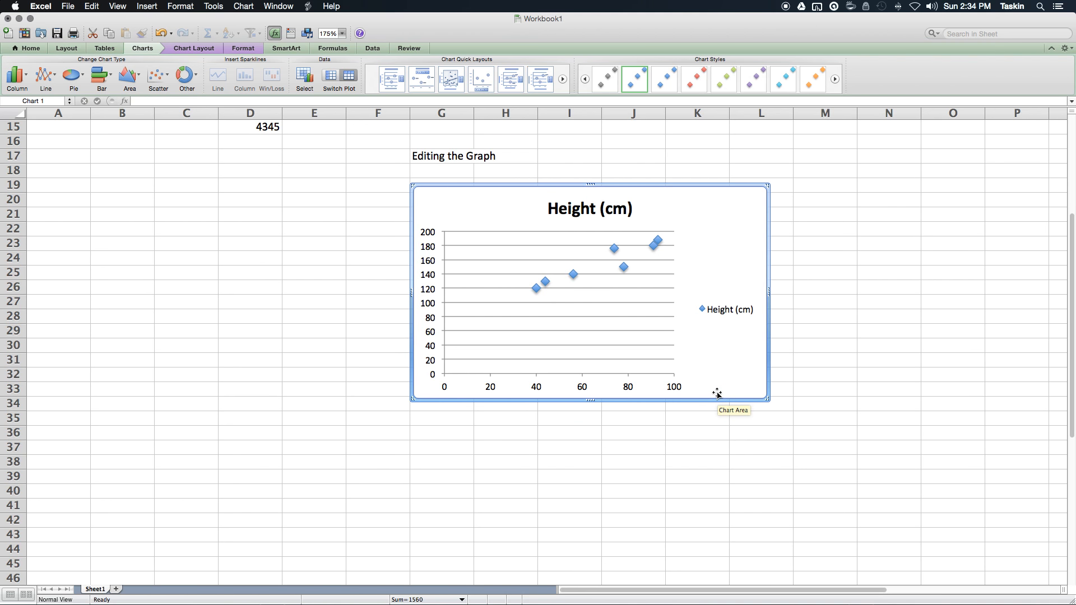
scroll(717, 395, "up", 12)
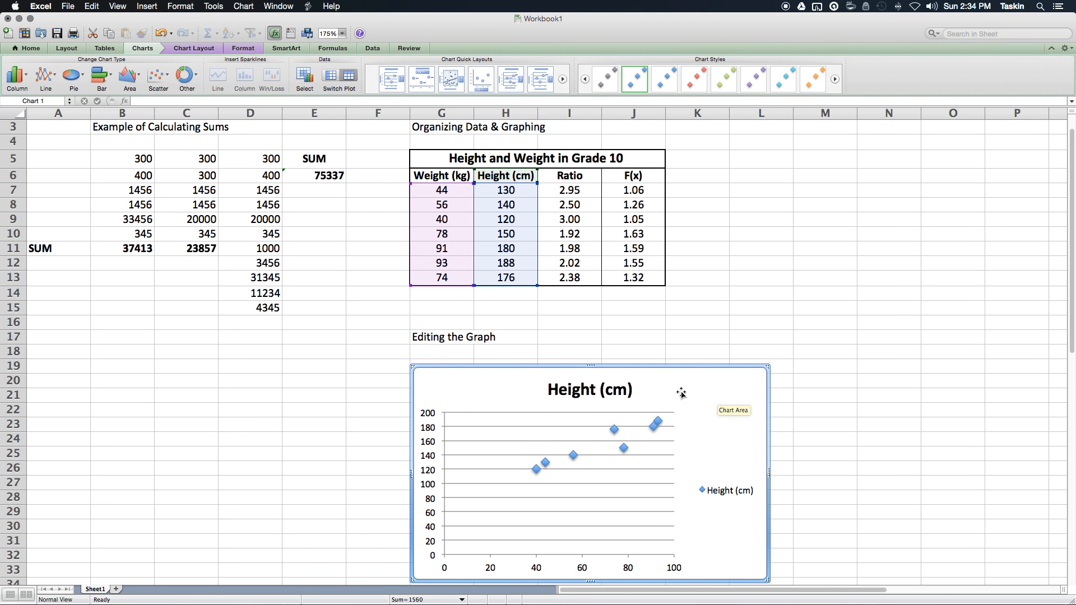
left_click(593, 389)
left_click(592, 390)
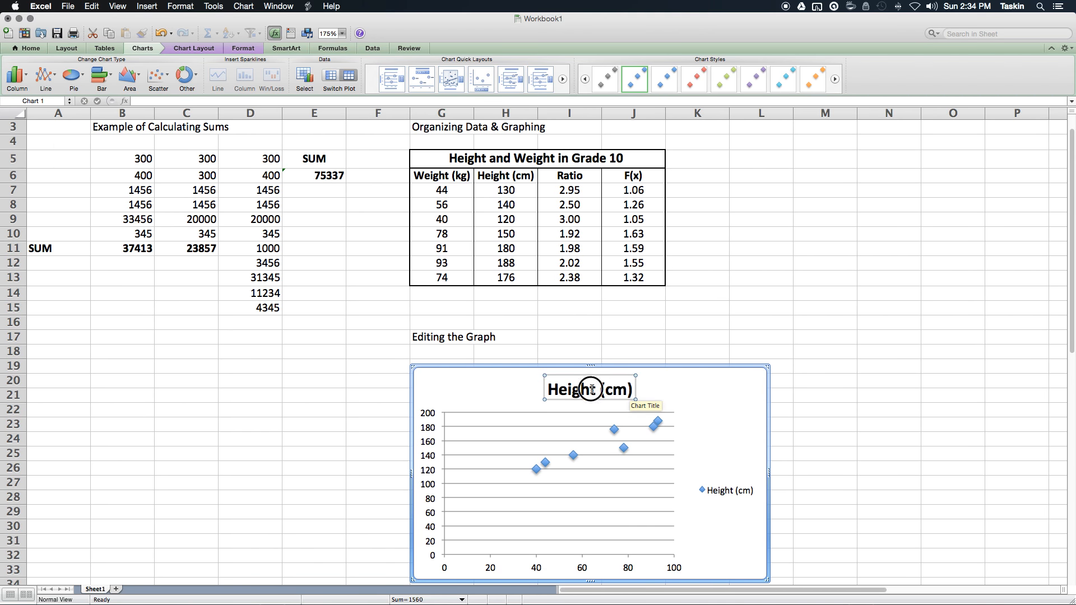
double_click(619, 388)
triple_click(619, 389)
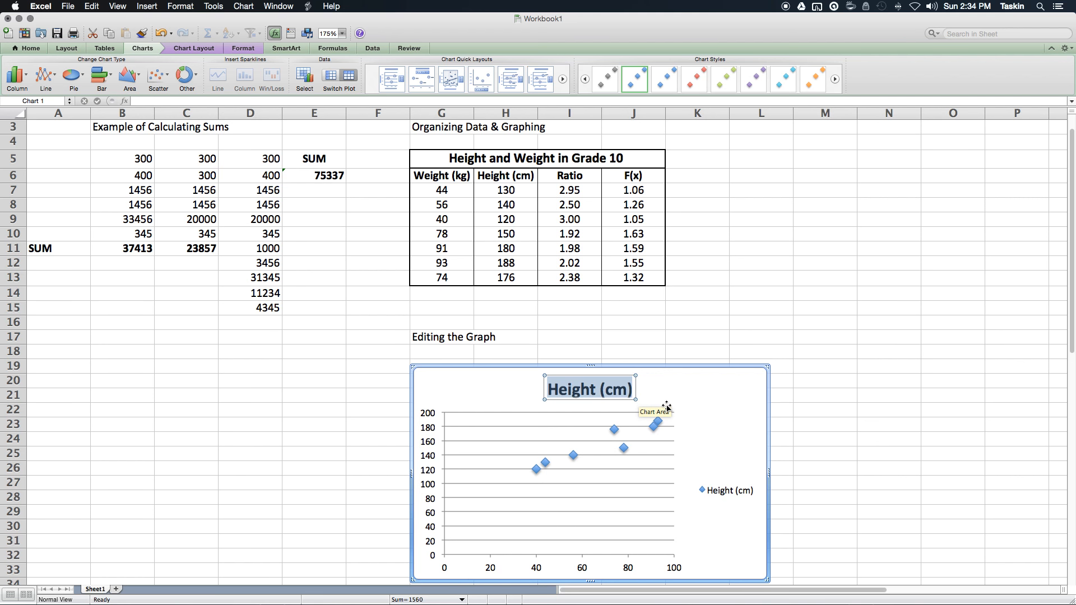
type("Height")
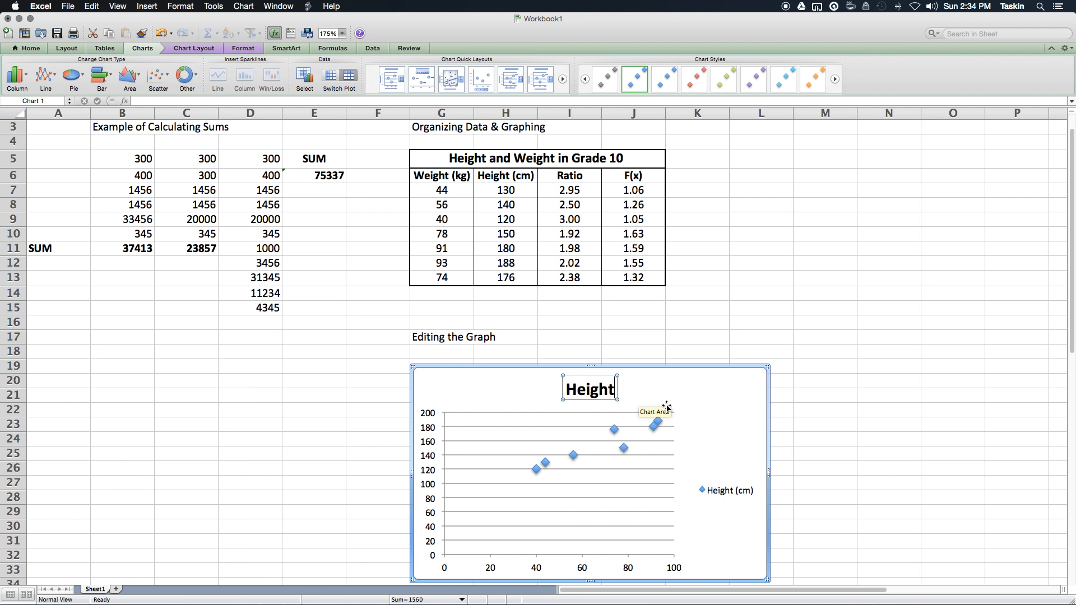
type(" &")
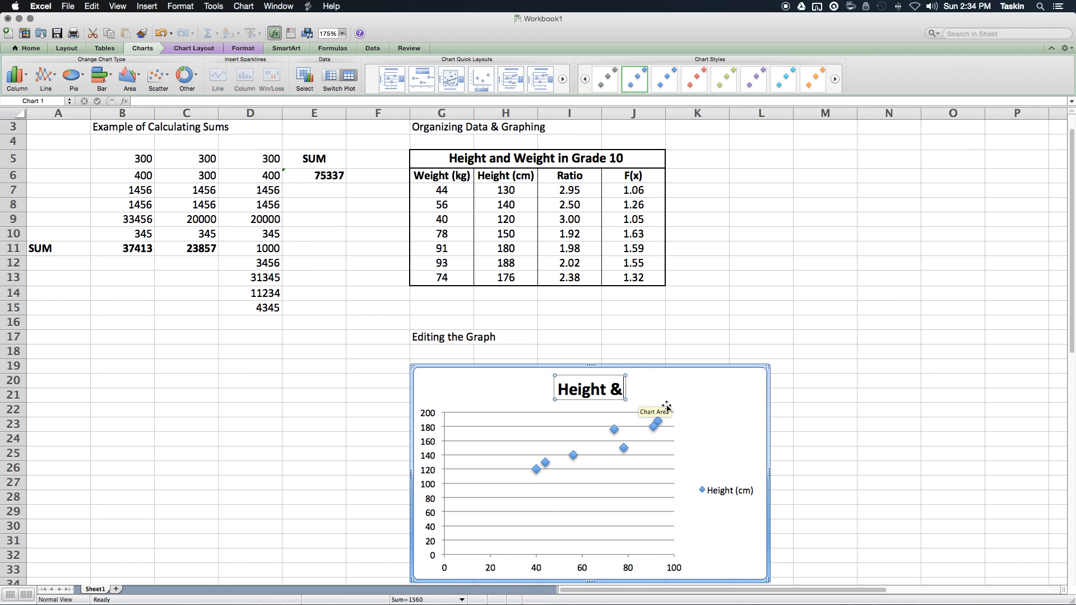
type(" Weig")
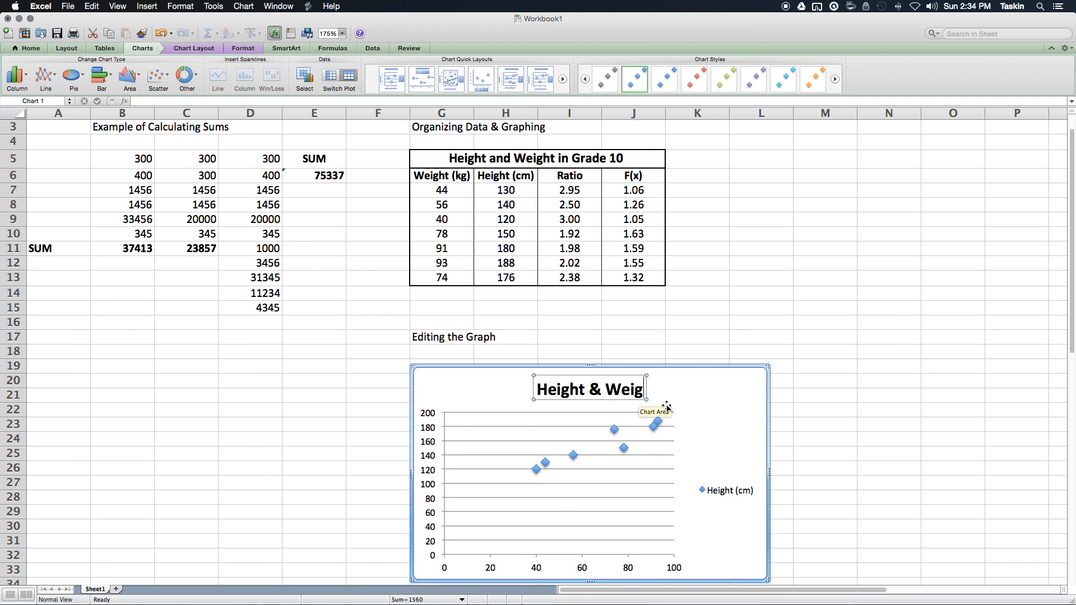
type("ht in Grade 10")
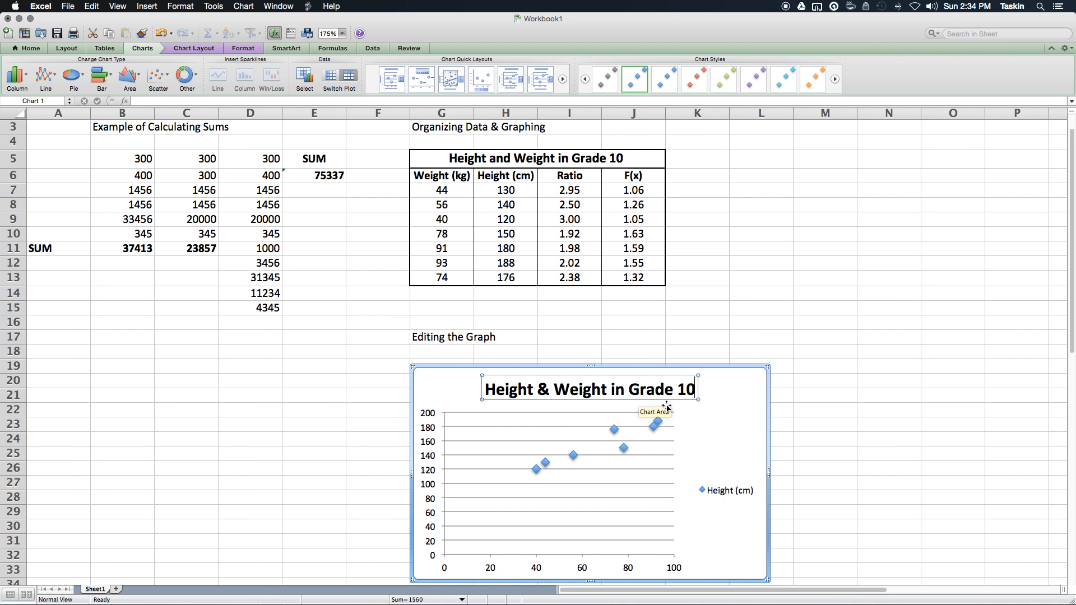
left_click(753, 413)
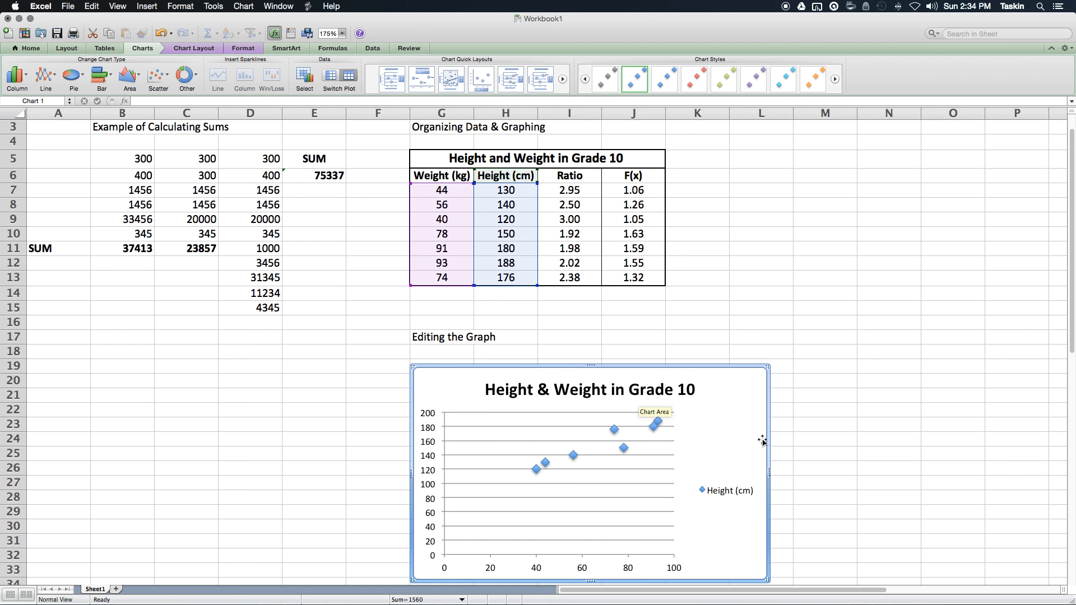
Step: Delete the "Height (cm)" legend from the scatter chart
scroll(764, 441, "down", 3)
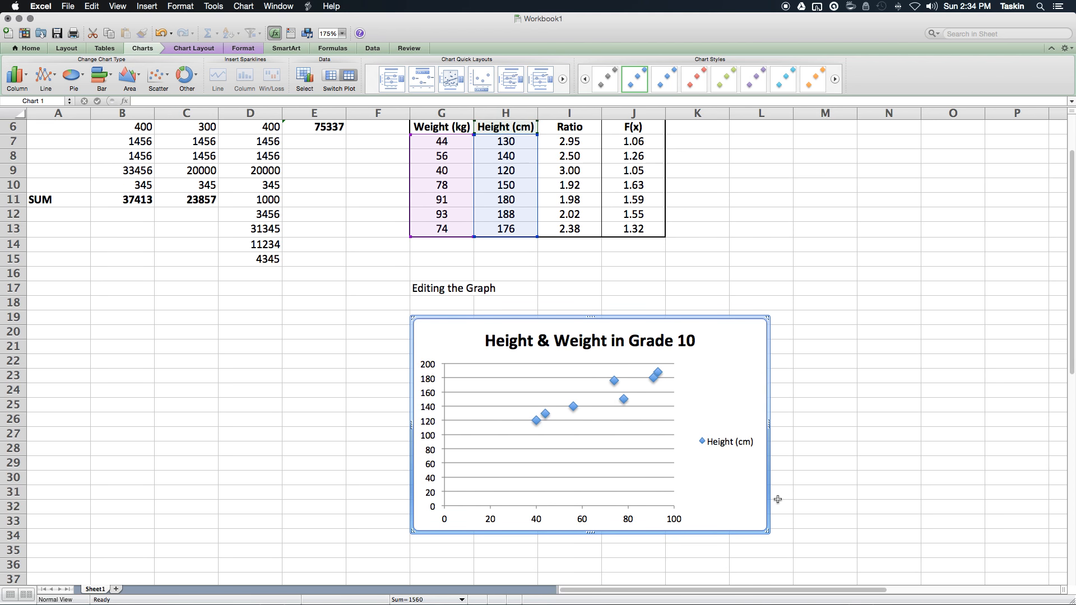
left_click(744, 441)
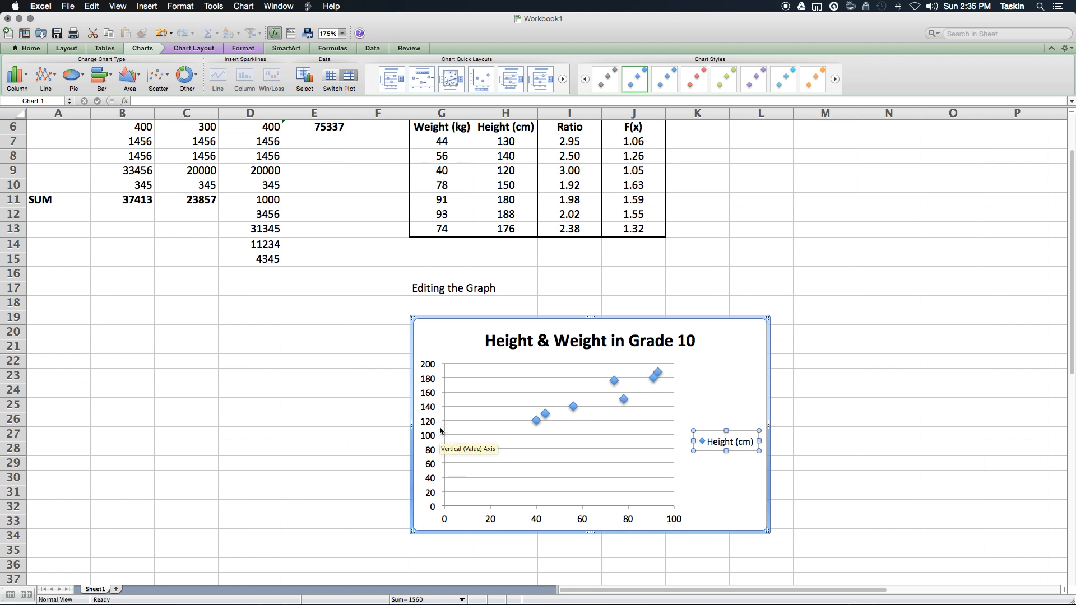
left_click(729, 467)
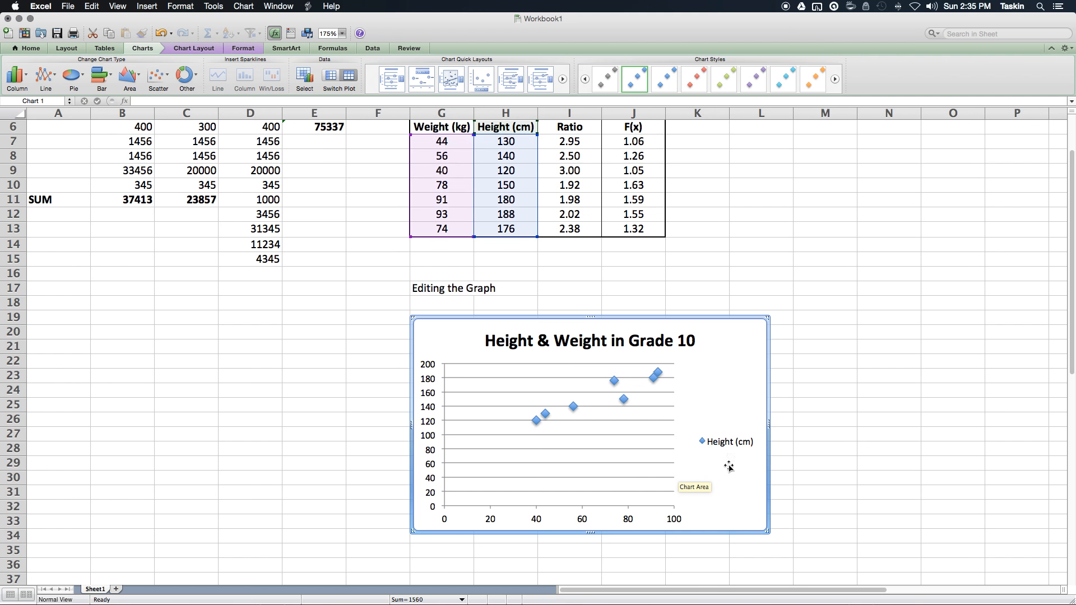
left_click(729, 443)
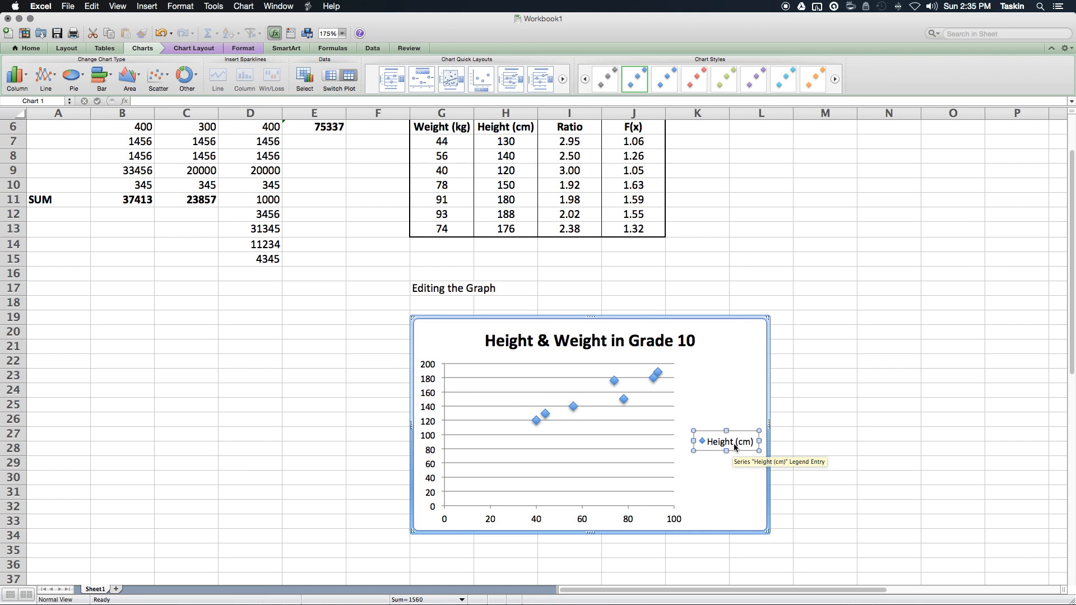
key("Delete")
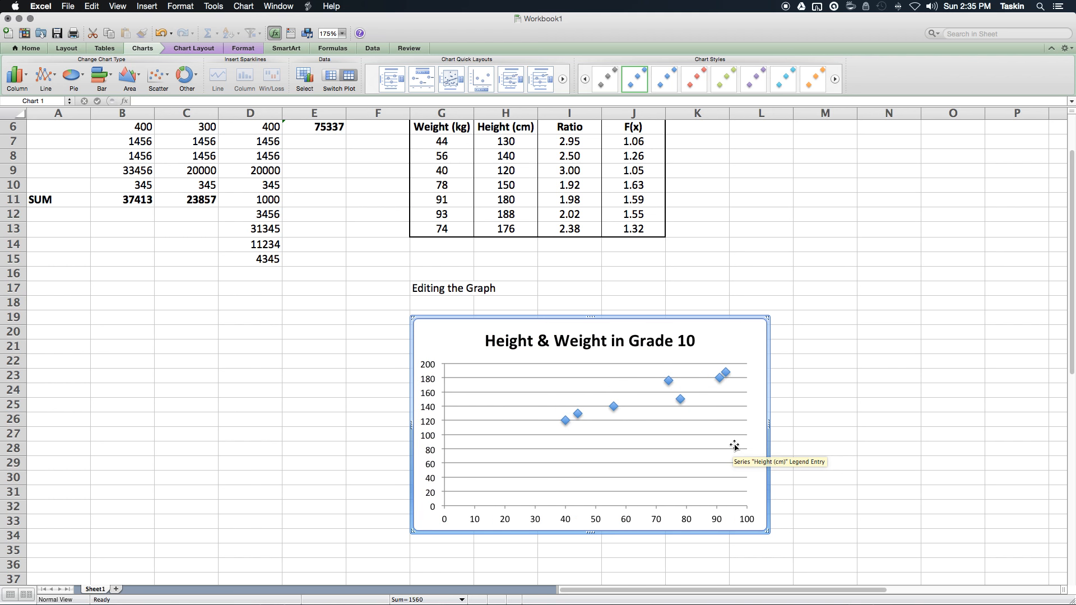
Step: Set the minimum of the chart's horizontal axis scale to 30
scroll(735, 446, "down", 4)
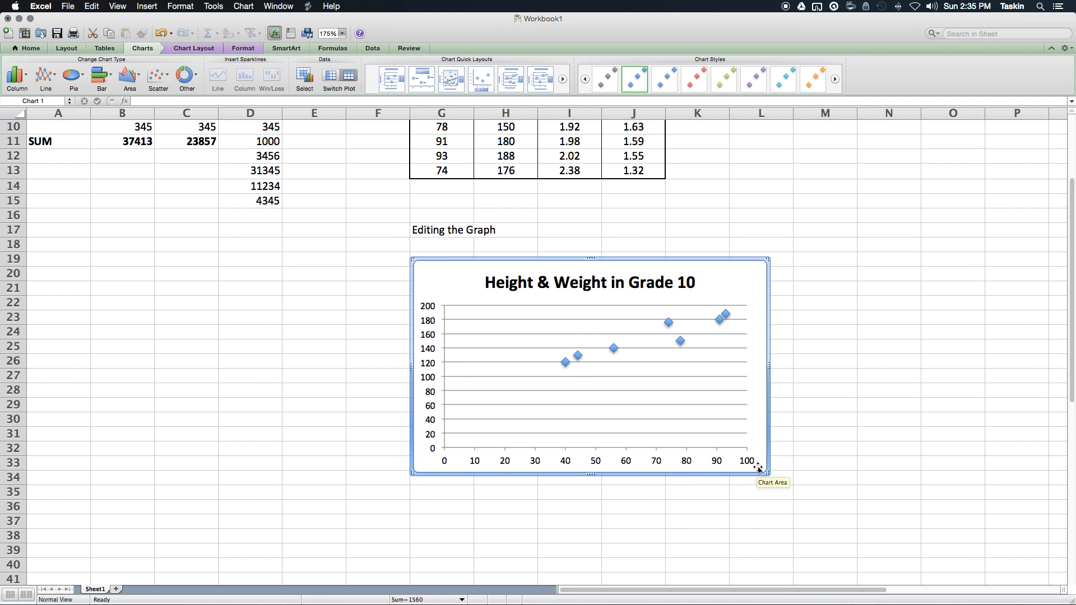
right_click(536, 466)
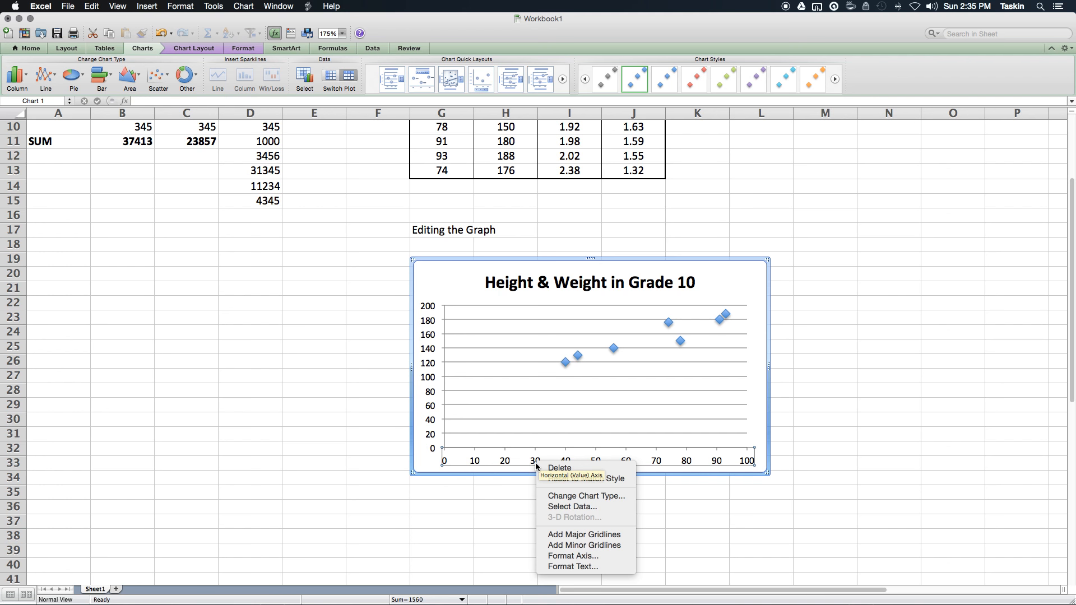
left_click(521, 465)
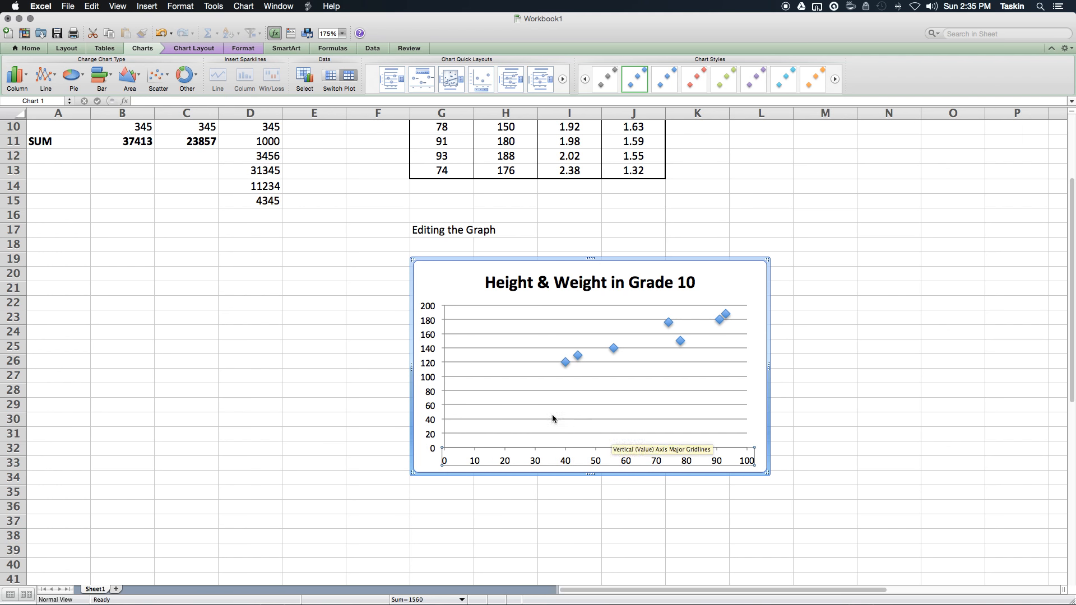
scroll(553, 418, "down", 5)
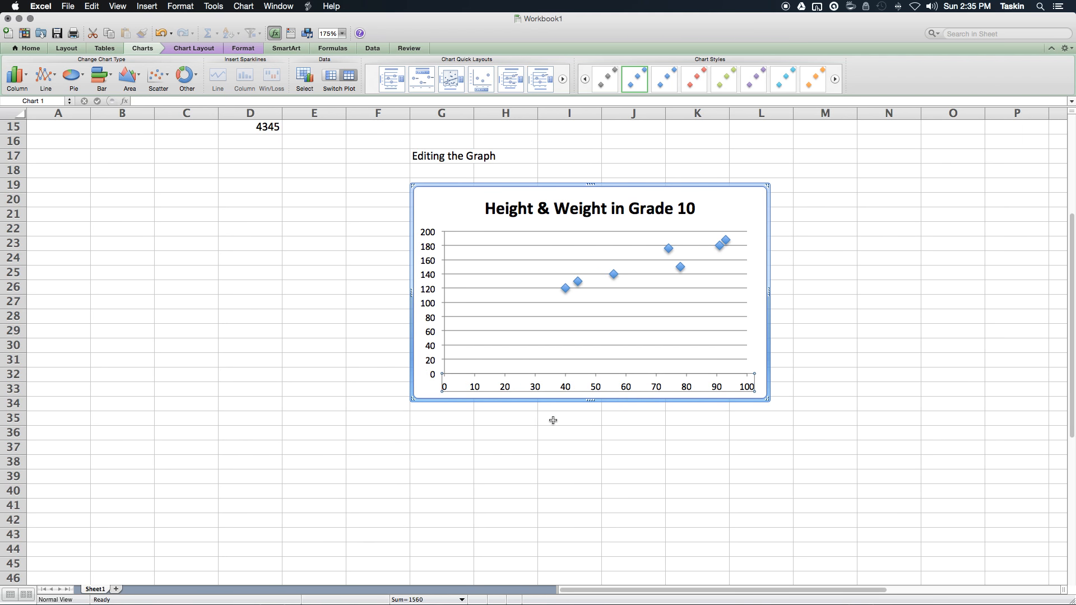
right_click(567, 390)
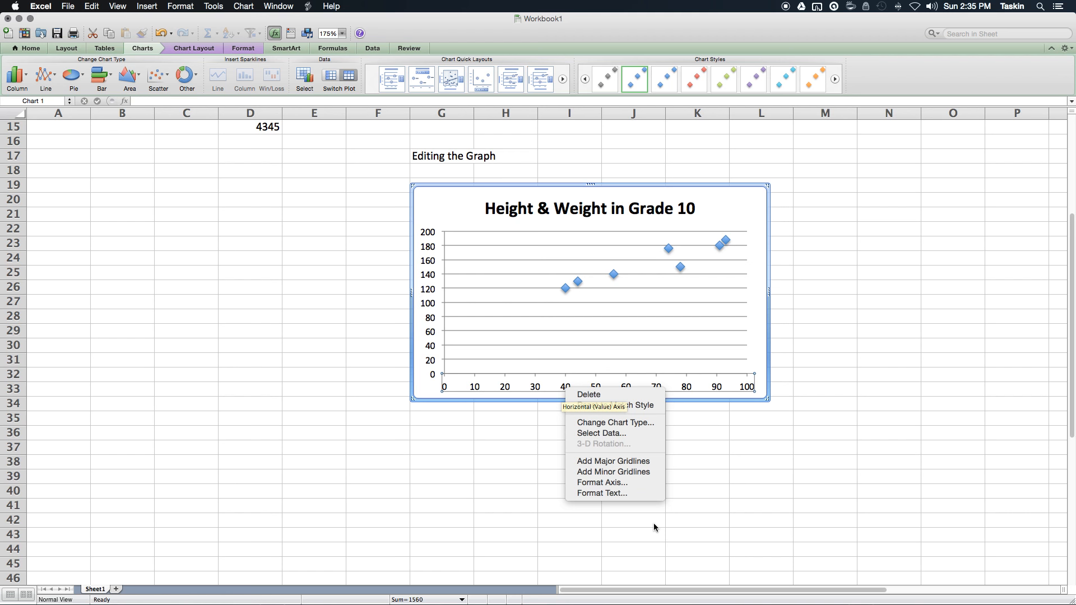
left_click(638, 482)
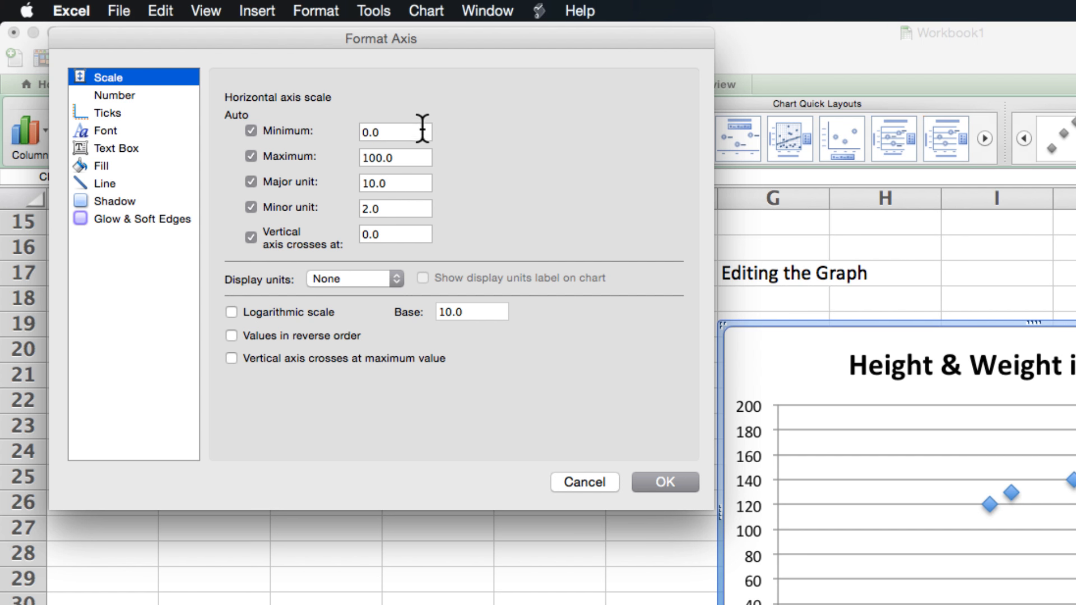
left_click(422, 129)
type("30")
left_click(418, 184)
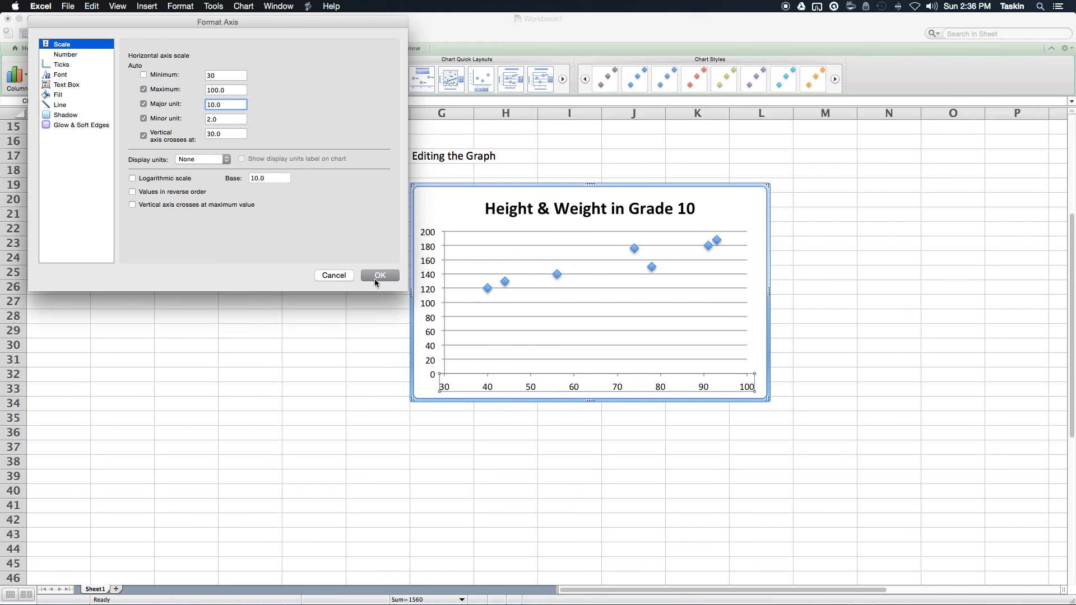
left_click(379, 275)
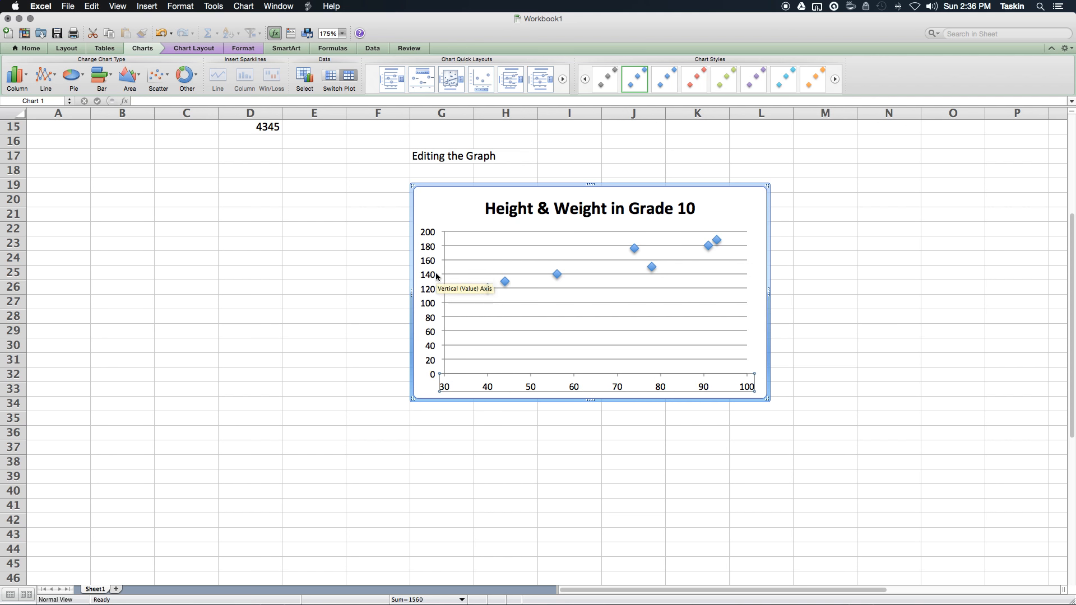
Step: Set the minimum of the chart's vertical axis scale to 100
right_click(432, 308)
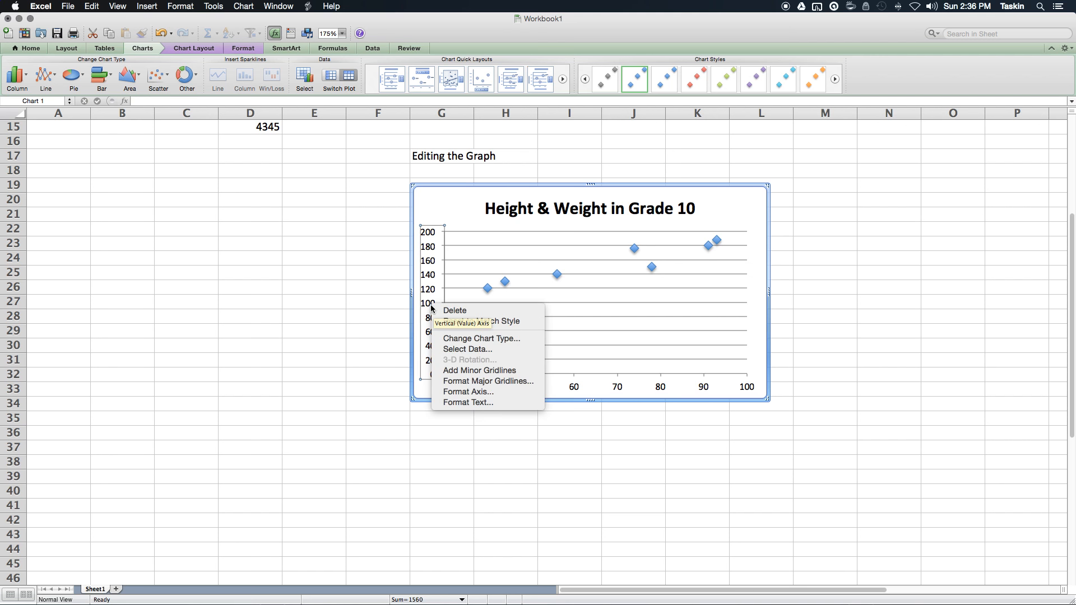
left_click(528, 397)
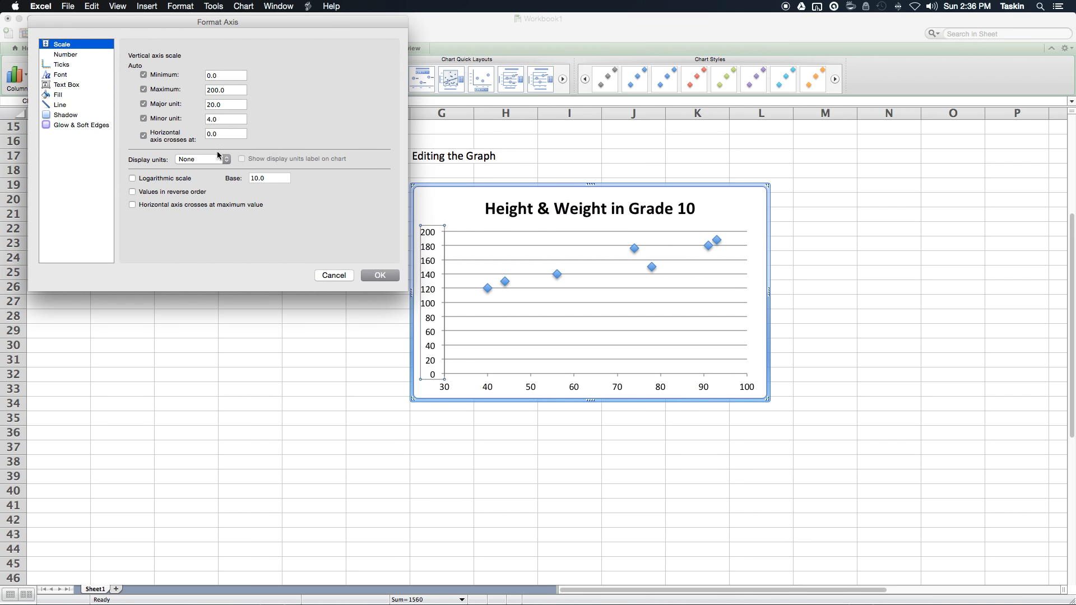
double_click(240, 77)
type("100")
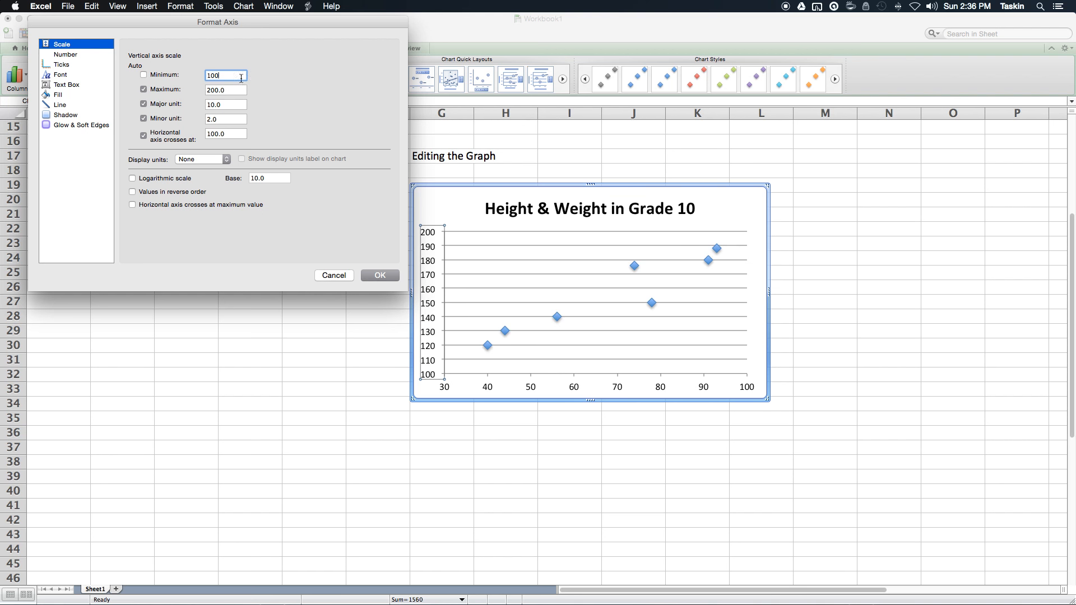
left_click(224, 92)
left_click(236, 104)
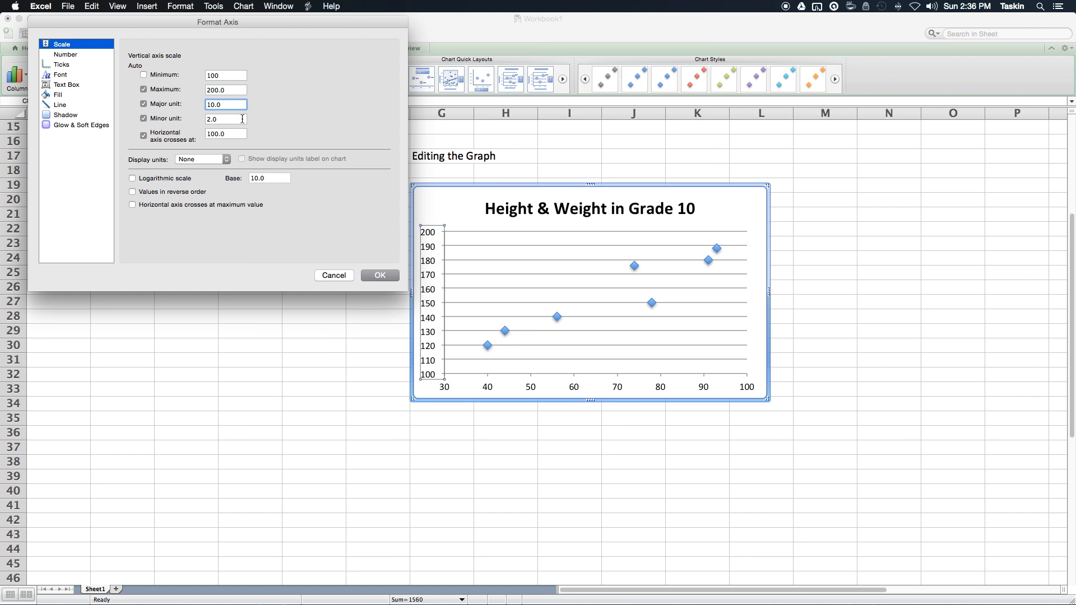
left_click(375, 275)
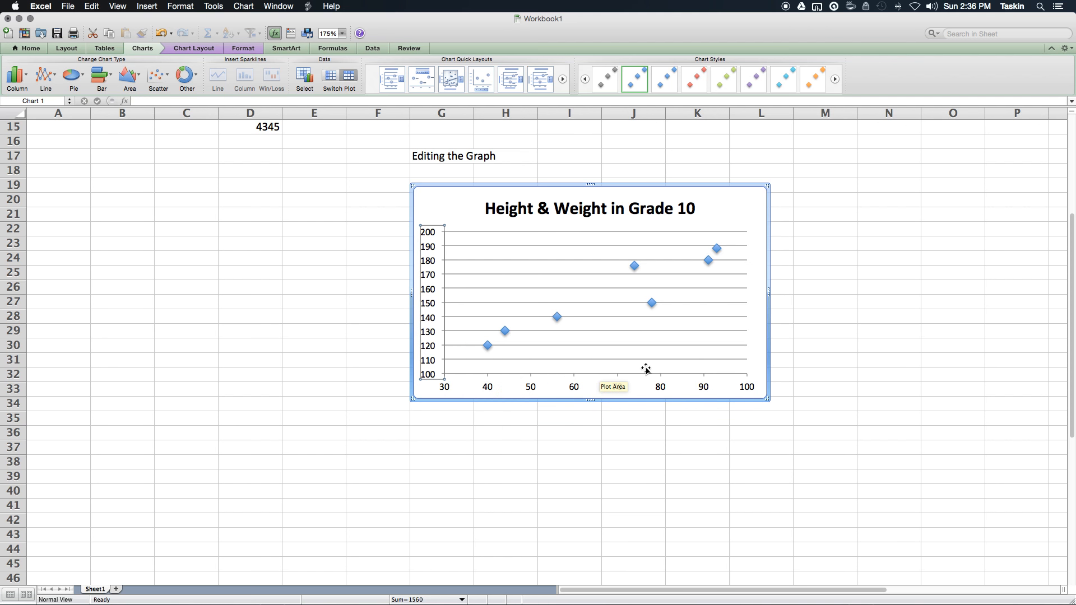
Step: Add major gridlines to the horizontal axis of the scatter chart
left_click(557, 318)
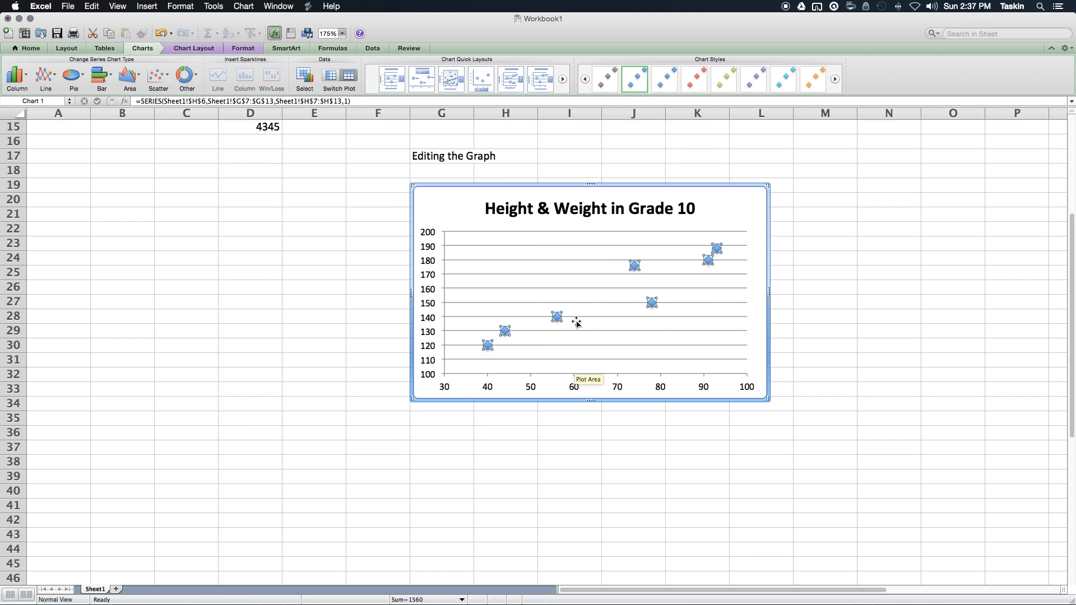
left_click(613, 443)
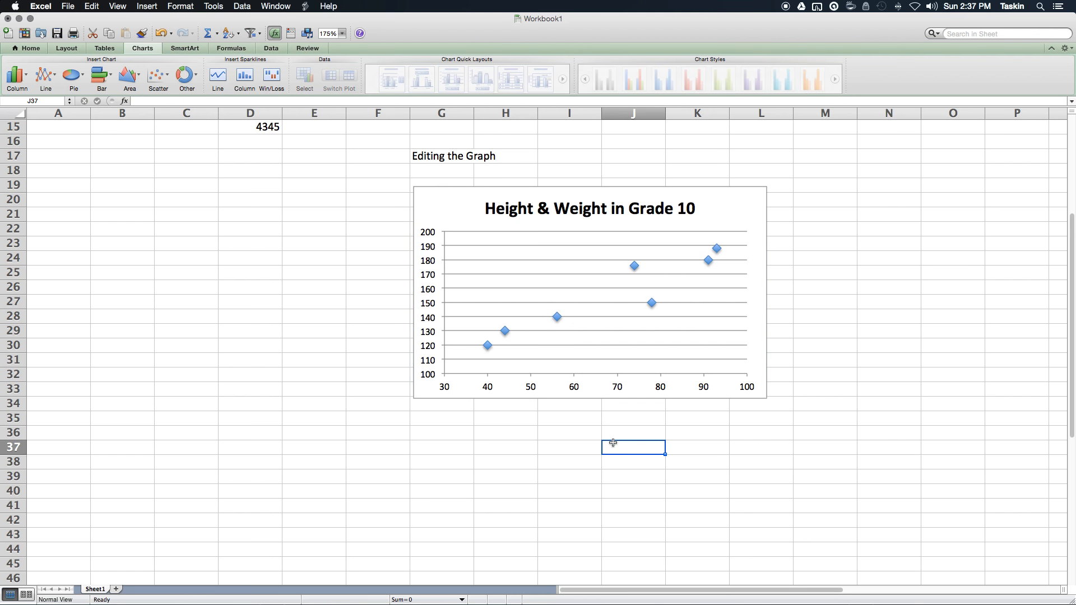
left_click(577, 391)
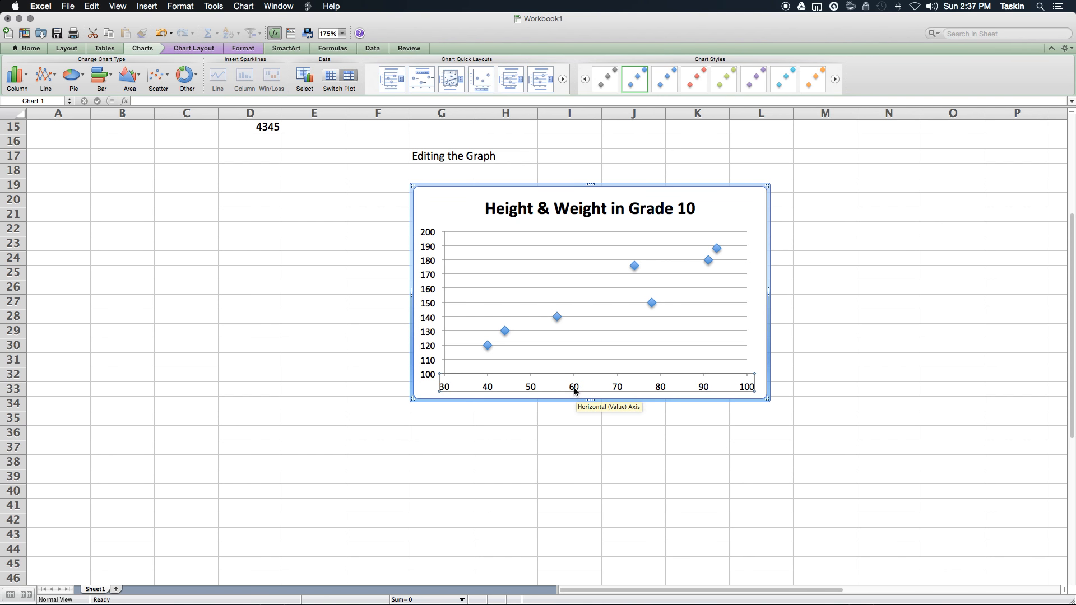
right_click(575, 389)
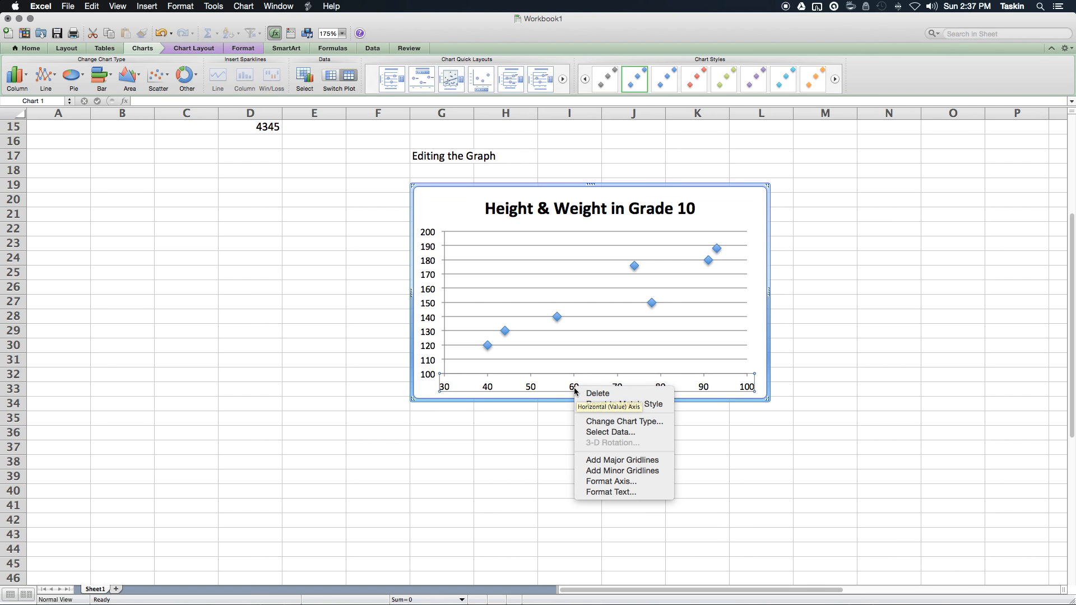
left_click(643, 458)
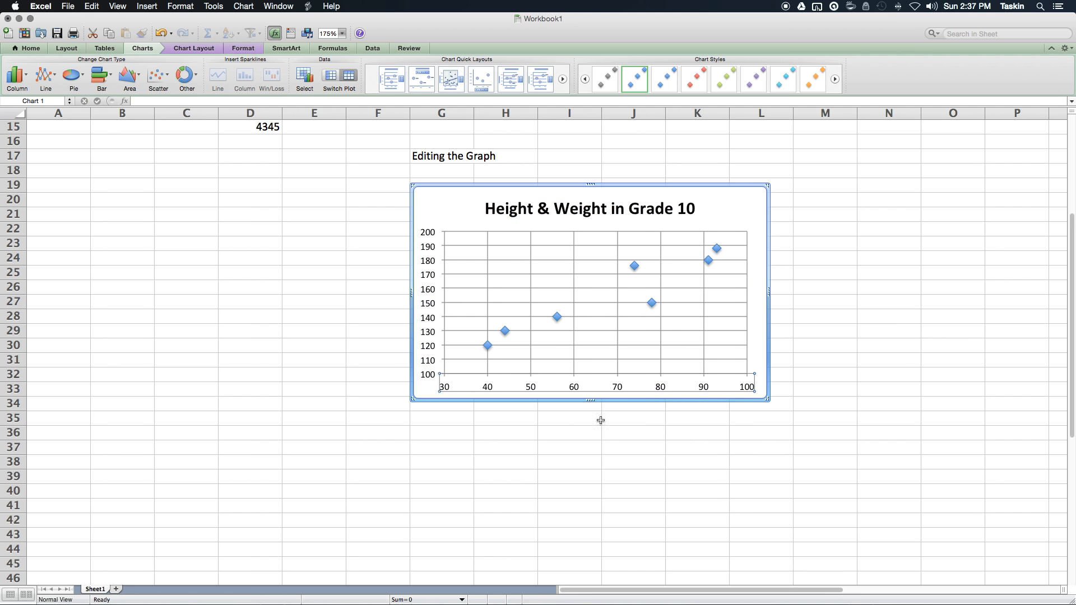
Step: Add minor gridlines to the horizontal axis of the scatter chart
right_click(573, 392)
right_click(573, 385)
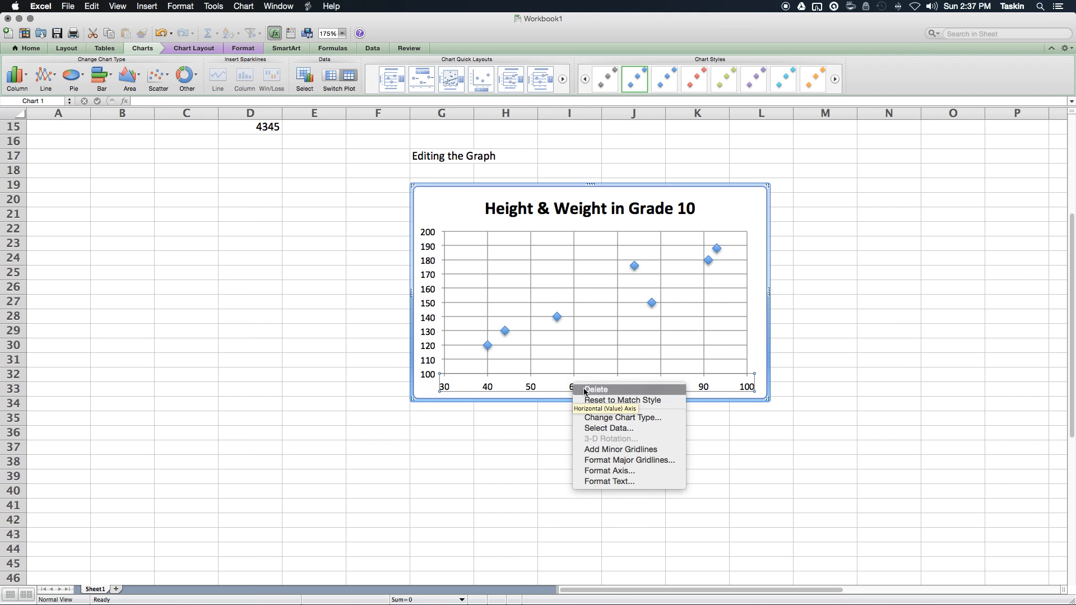
left_click(666, 449)
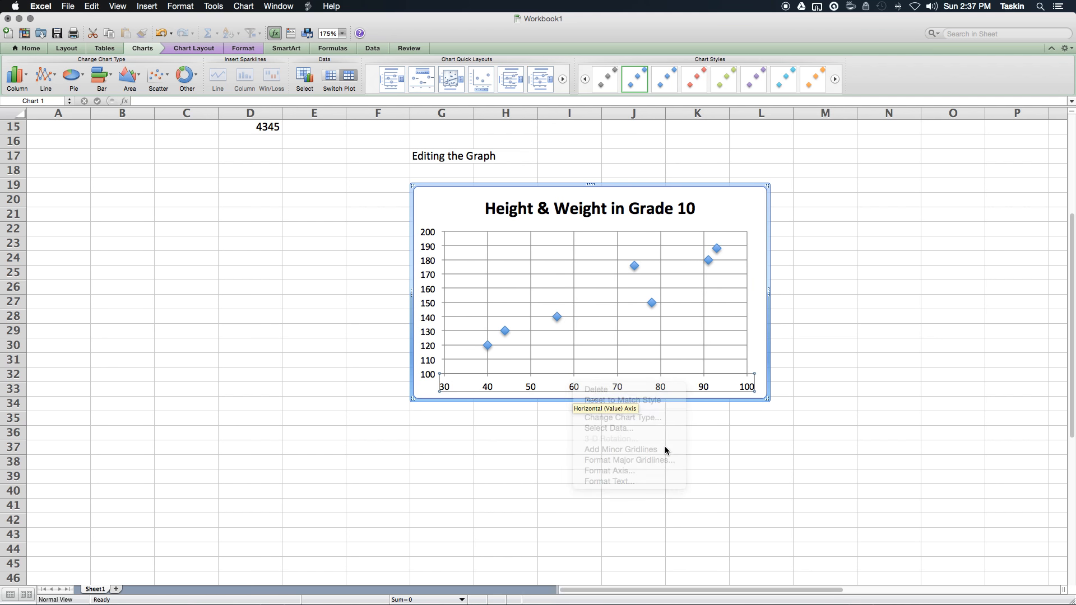
Step: Add minor gridlines to the vertical axis of the scatter chart
left_click(665, 450)
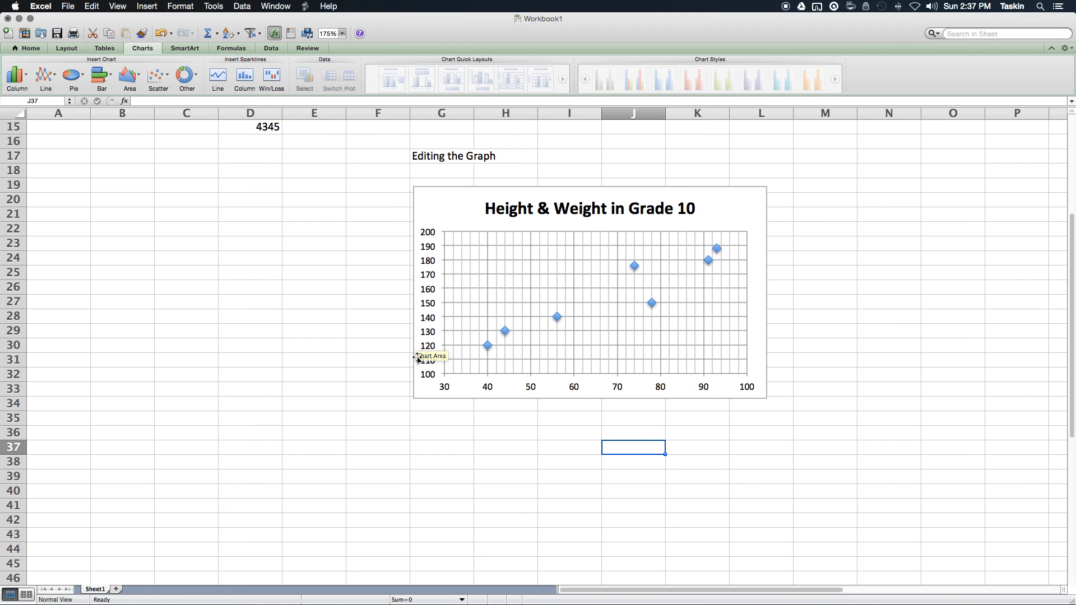
right_click(433, 348)
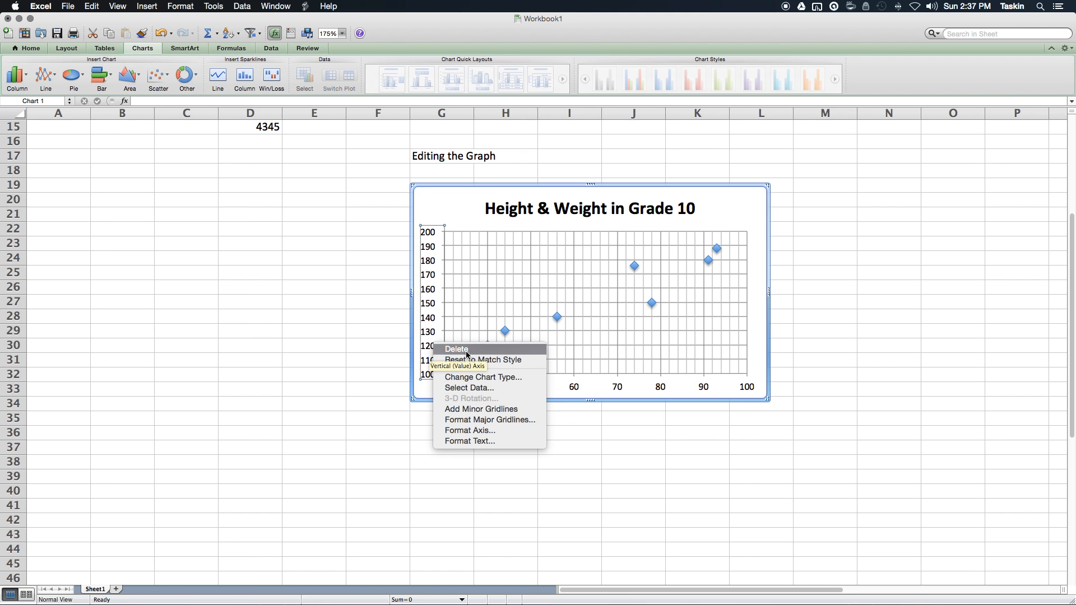
left_click(524, 411)
left_click(536, 444)
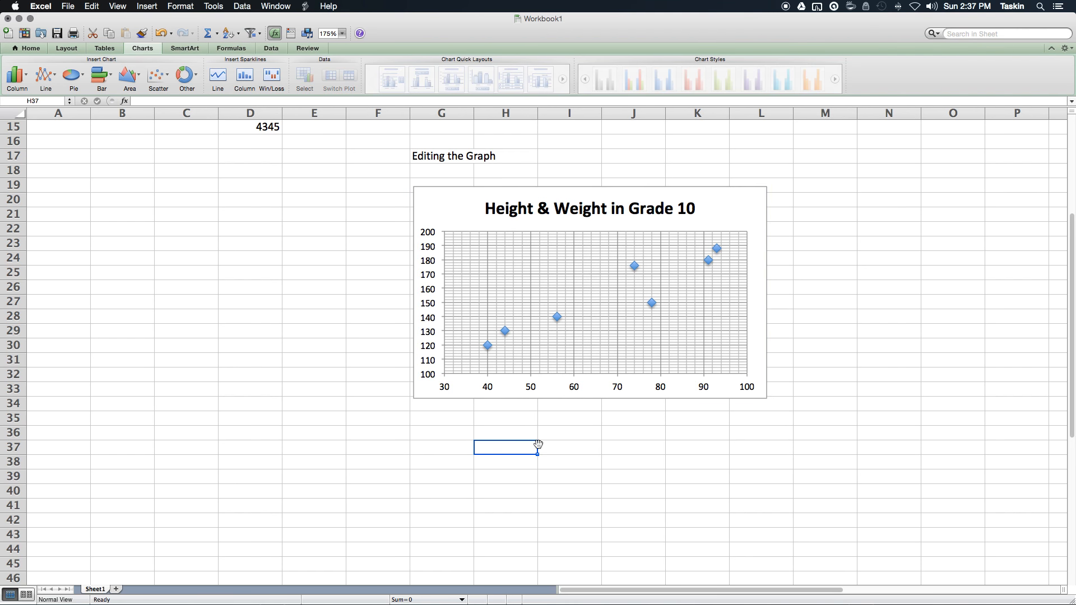
Step: Resize the scatter chart to be taller and slightly narrower, extending its lower edge down to about row 43
left_click(732, 397)
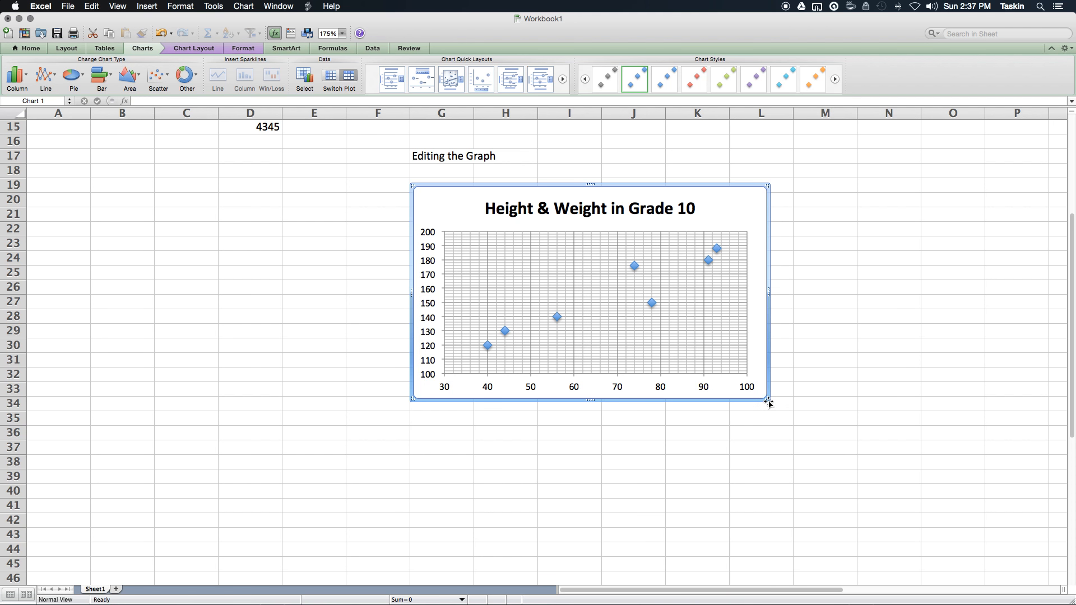
left_click(757, 413)
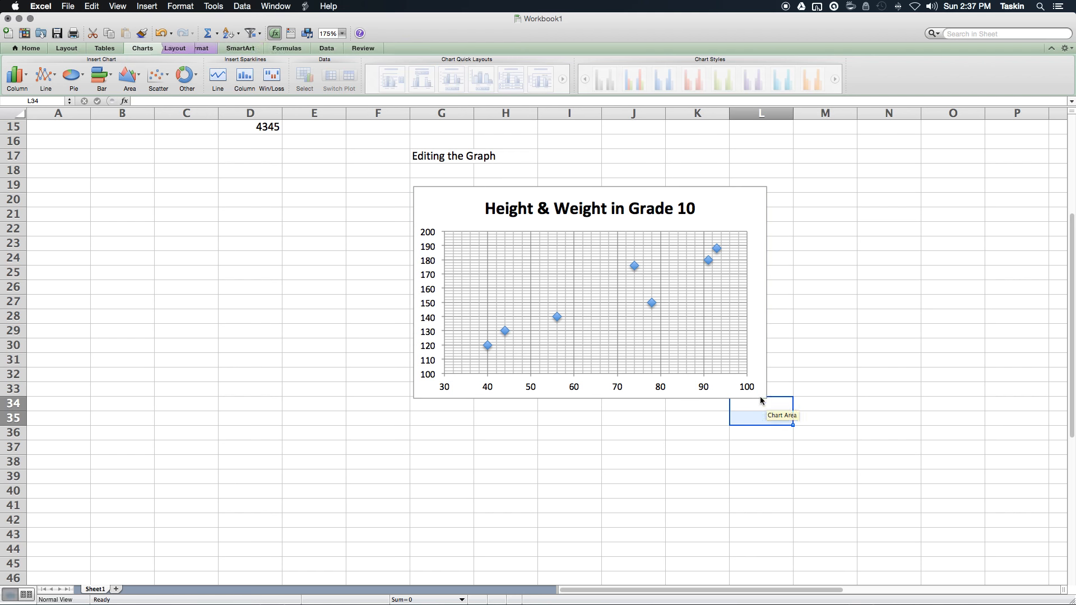
left_click(762, 397)
left_click_drag(765, 397, 751, 544)
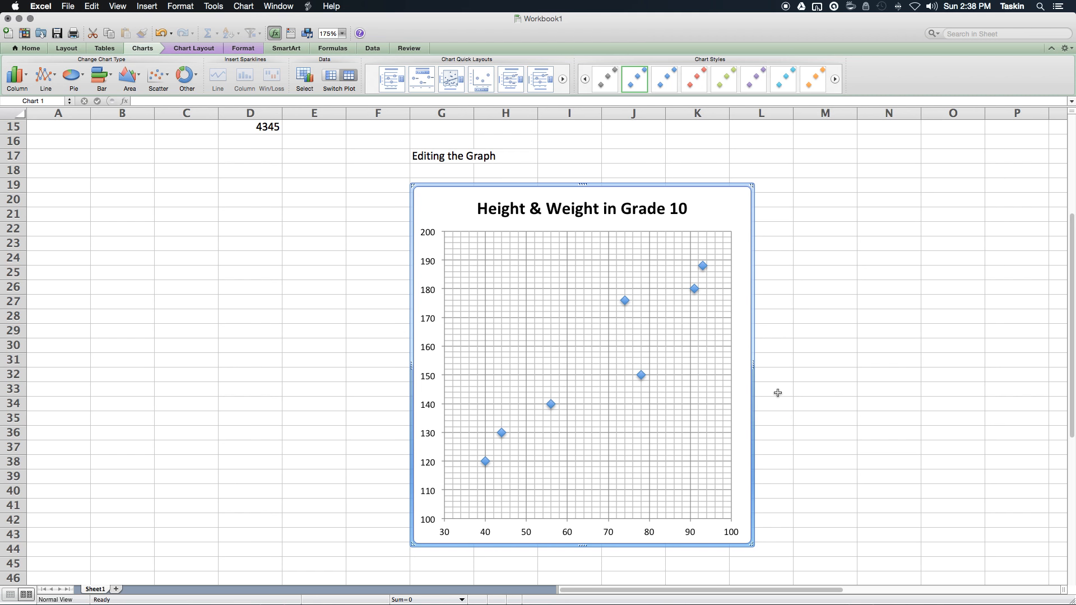
scroll(778, 394, "down", 2)
scroll(778, 394, "right", 1)
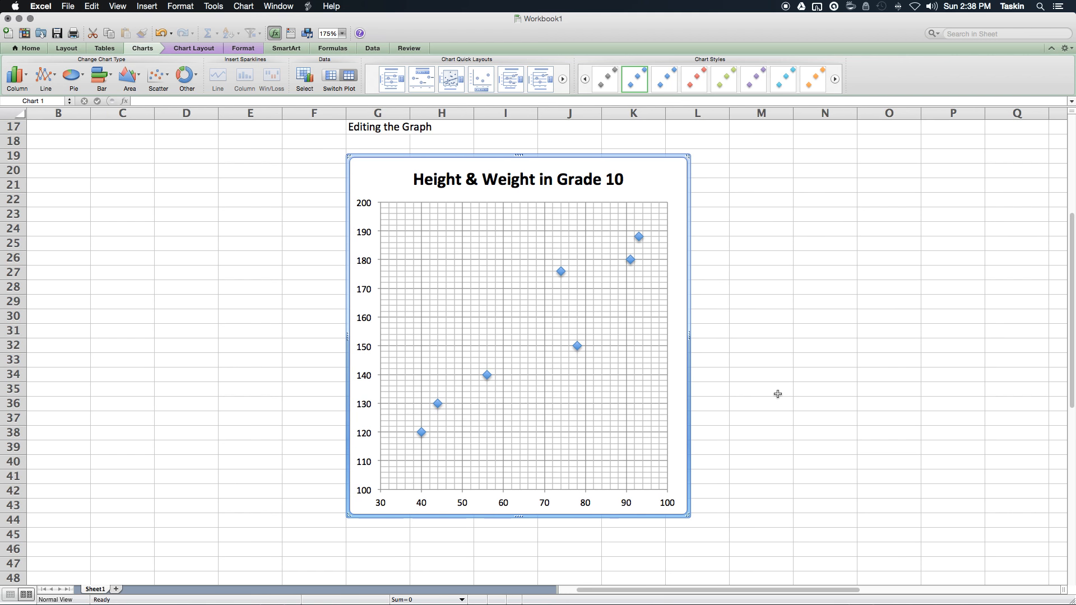
scroll(778, 395, "left", 1)
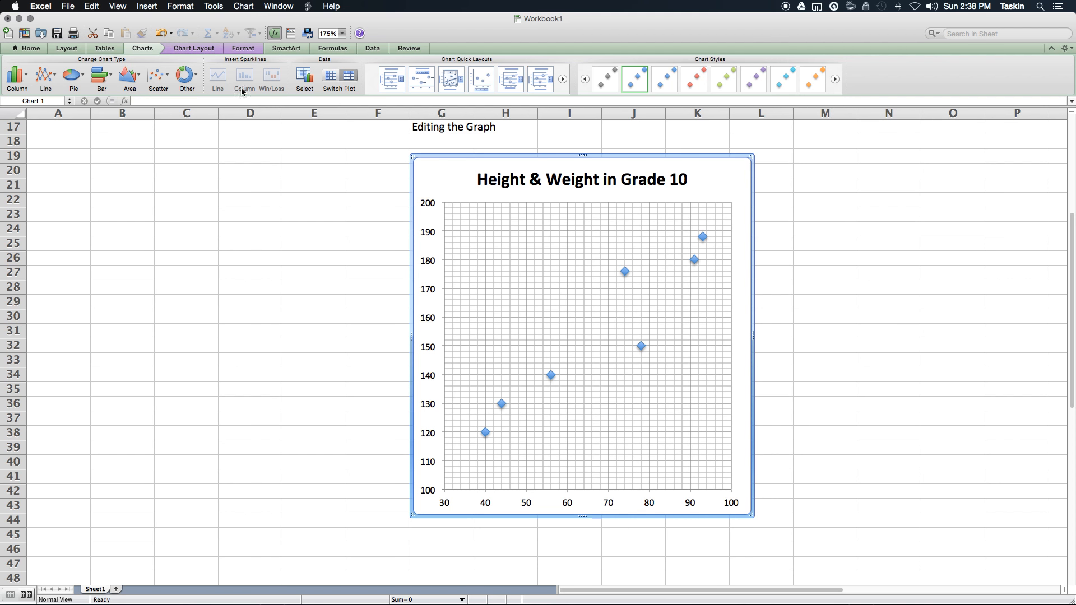
Step: Add a title below the horizontal axis of the scatter chart
left_click(196, 49)
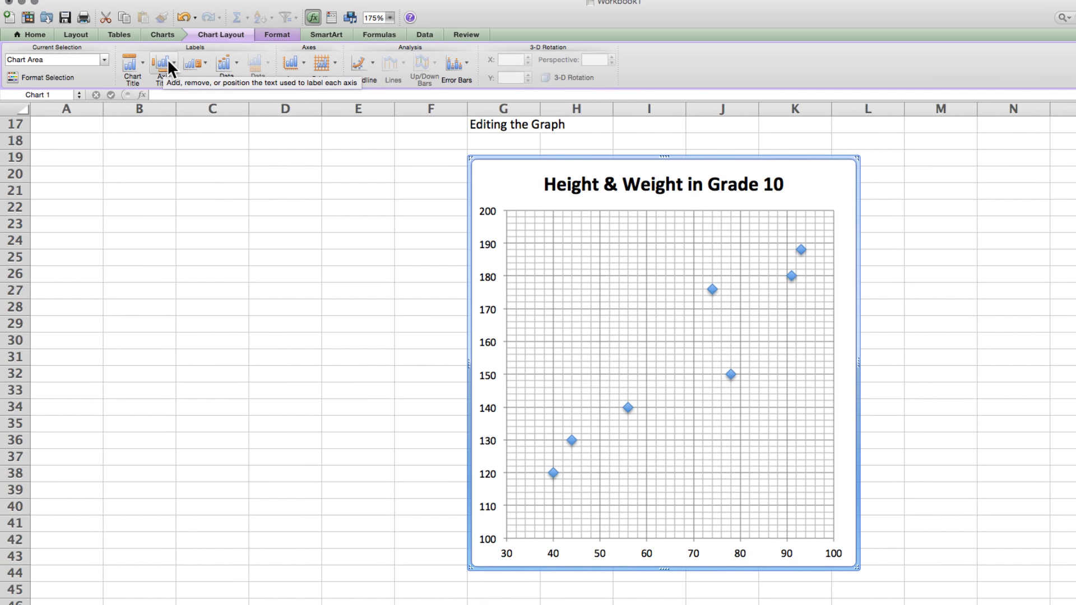
left_click(170, 65)
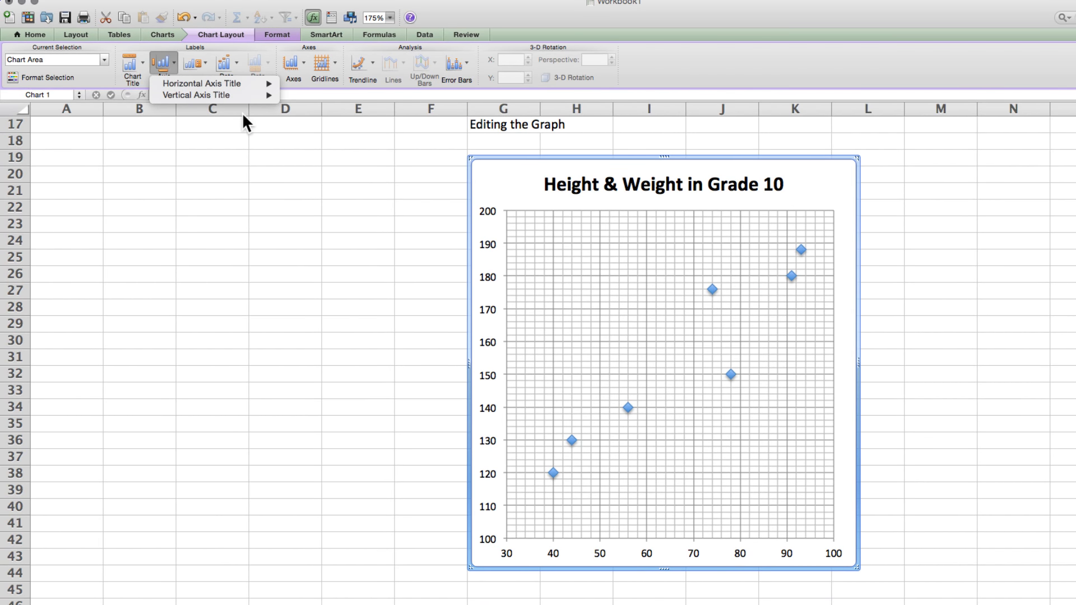
mouse_move(254, 83)
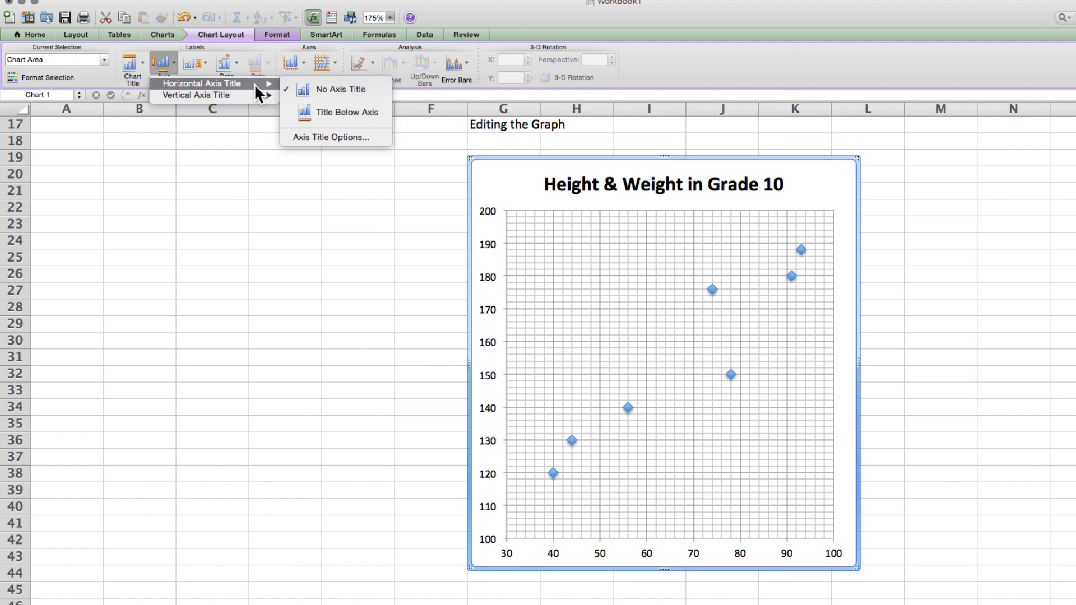
left_click(361, 118)
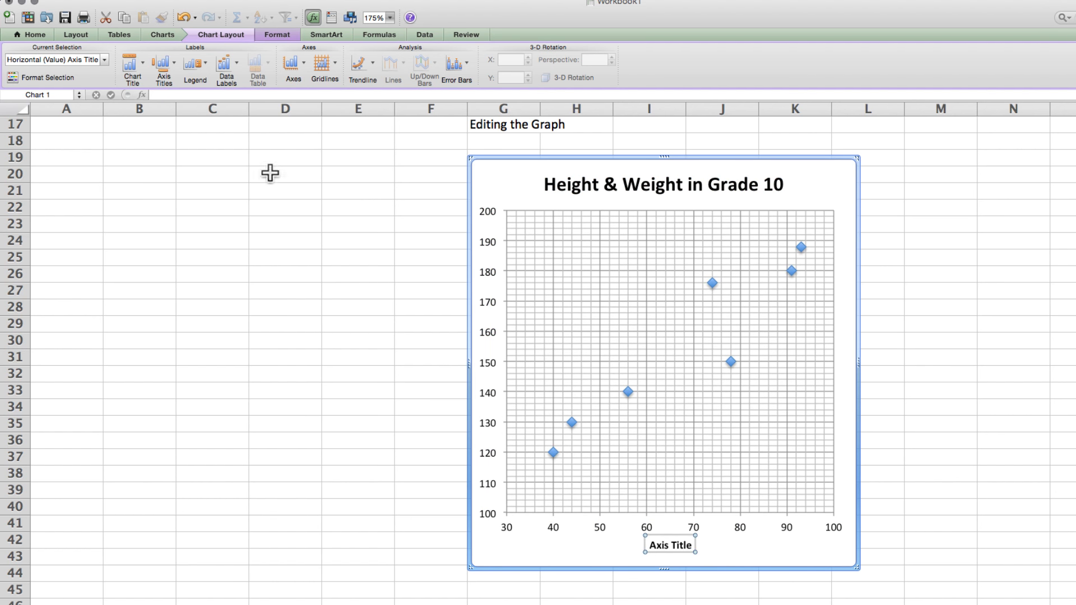
Step: Add a rotated title to the vertical axis of the scatter chart
left_click(173, 58)
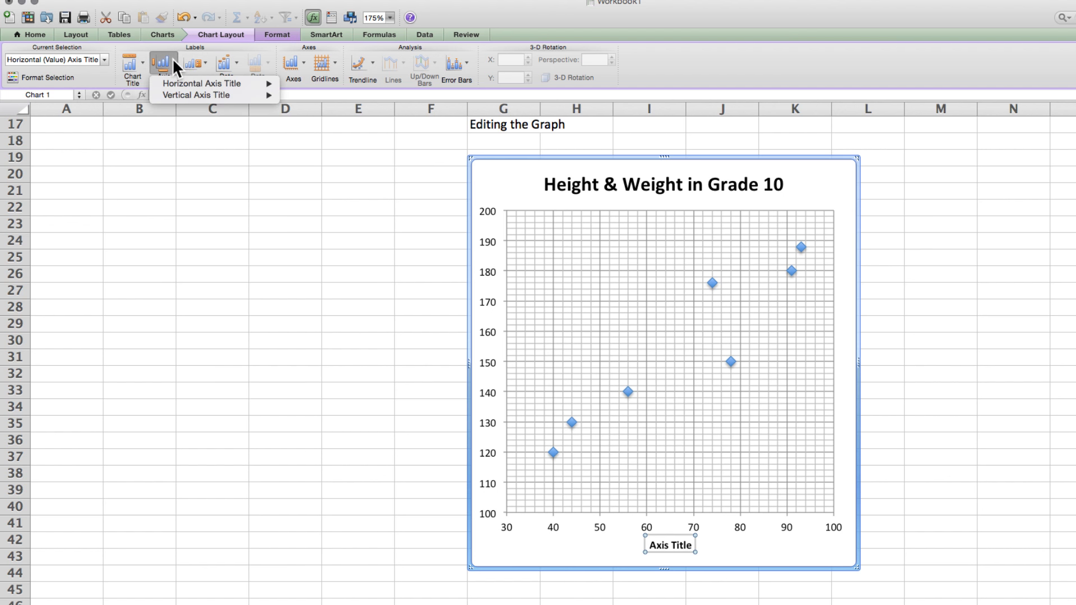
mouse_move(232, 95)
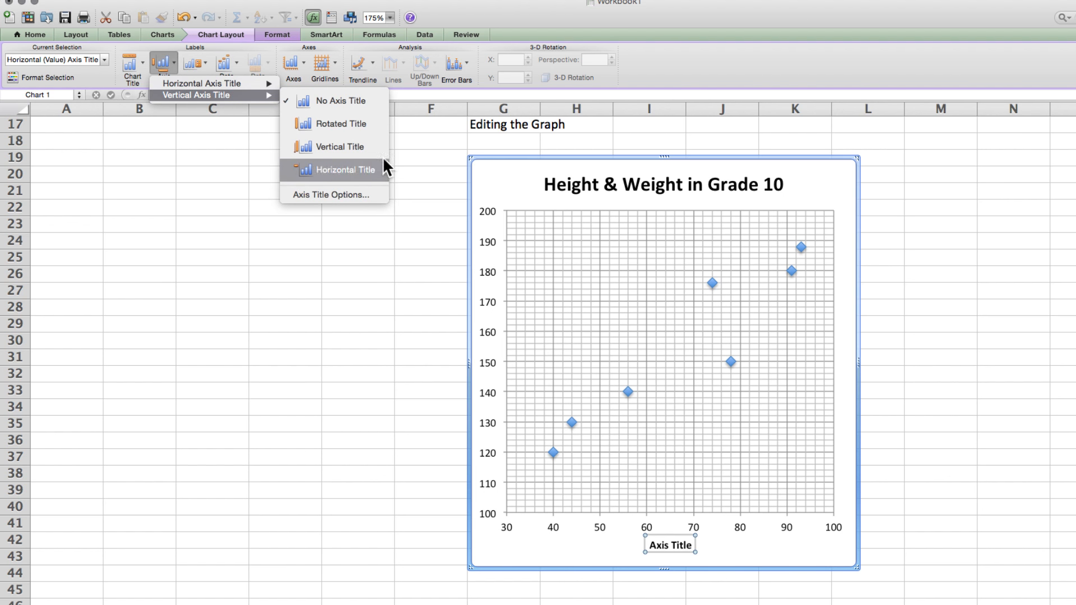
left_click(365, 131)
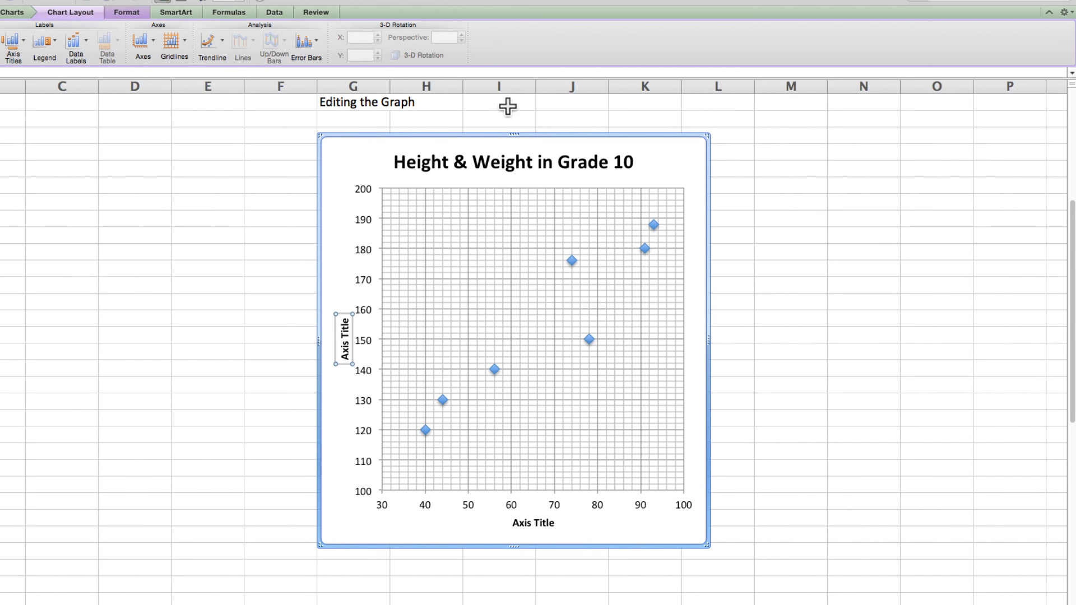
scroll(660, 129, "down", 1)
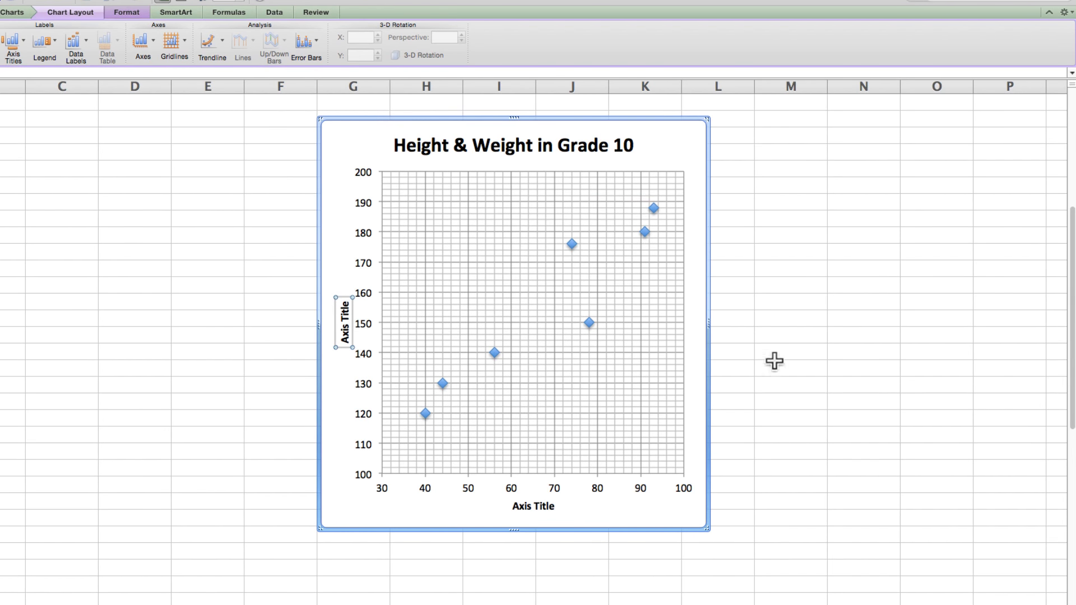
left_click(684, 530)
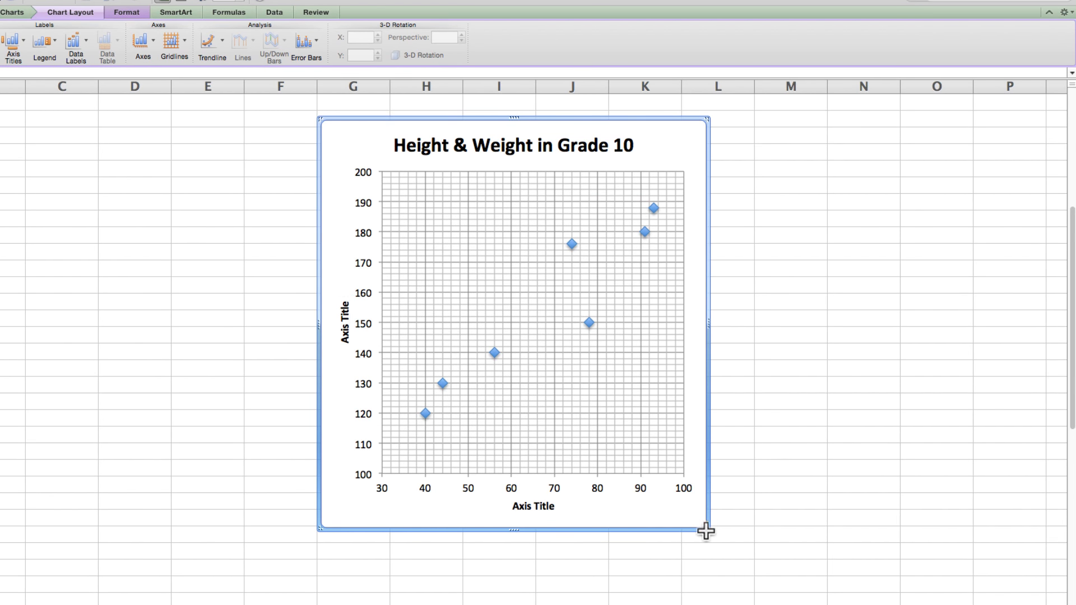
Step: Replace the horizontal axis title's placeholder text with "Weight (kg)"
left_click(537, 506)
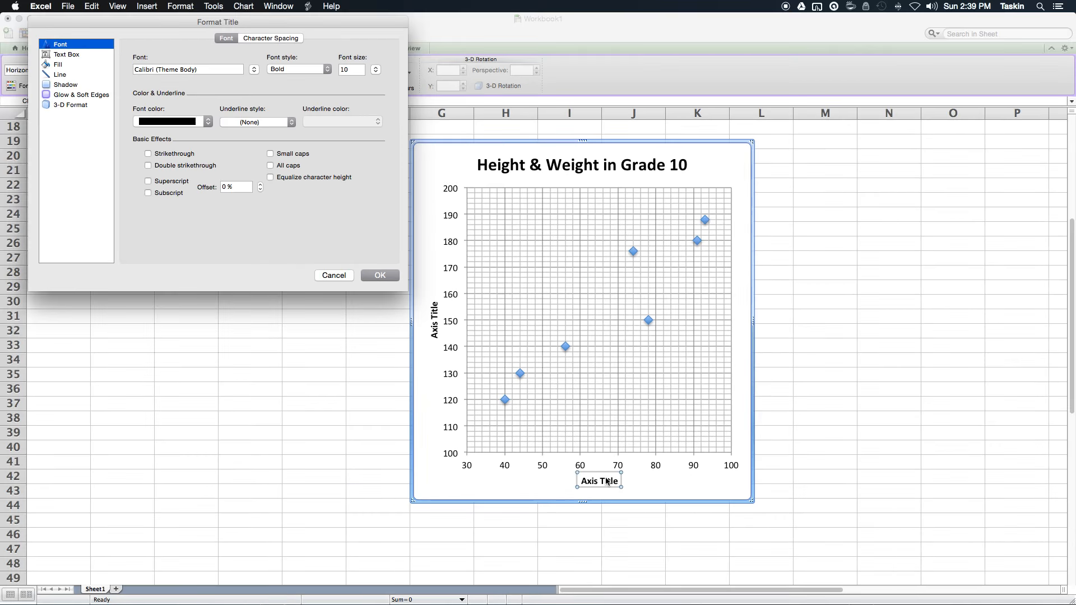
left_click(335, 275)
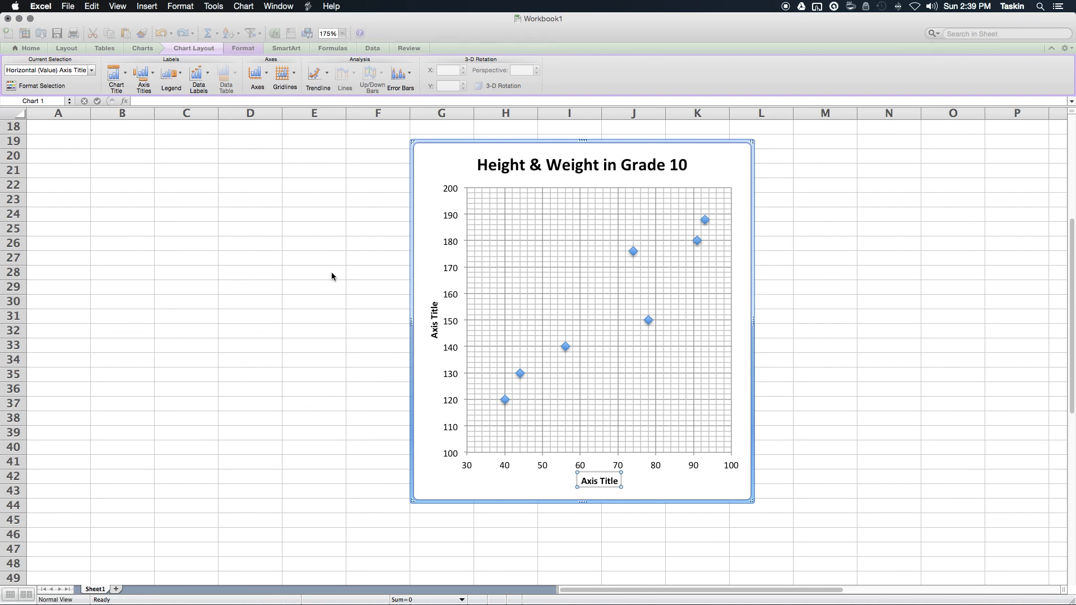
left_click_drag(618, 479, 560, 480)
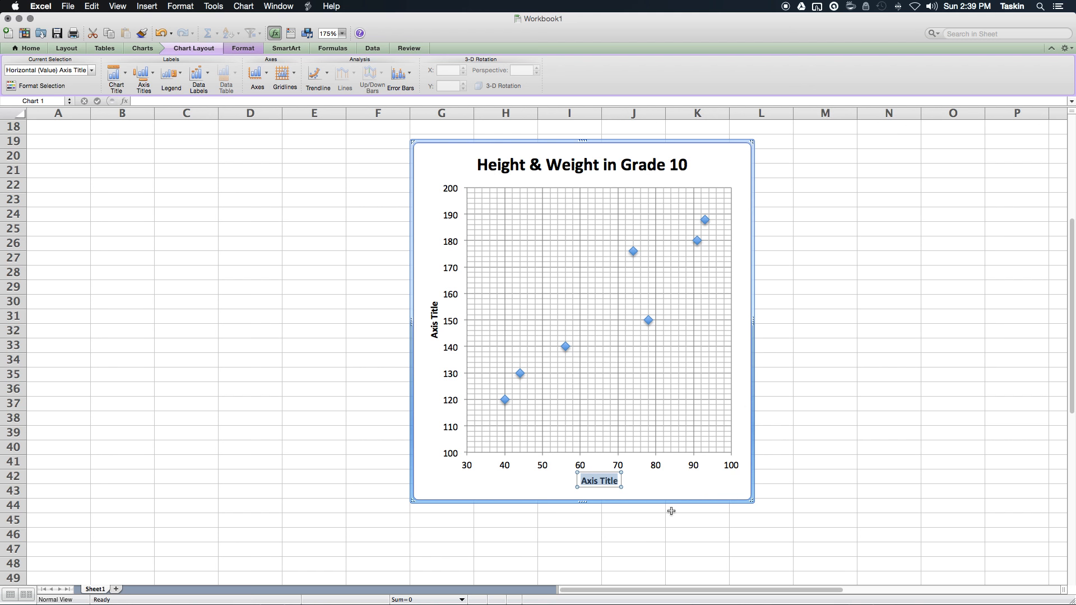
type("Wei9ght")
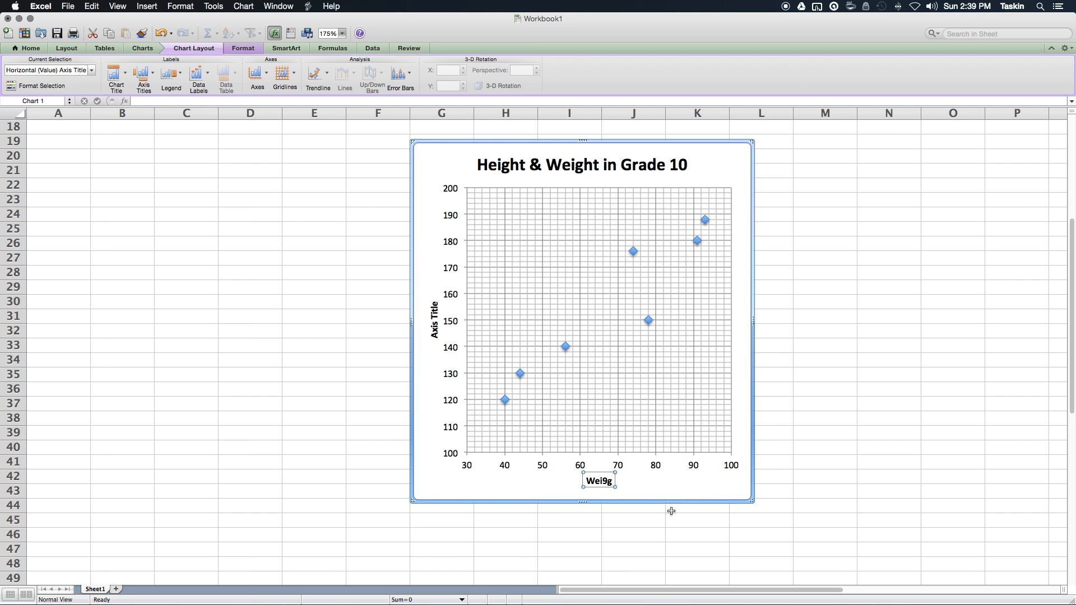
key("BackSpace")
key("BackSpace")
key("BackSpace")
key("BackSpace")
type("ght (kg)")
left_click(682, 488)
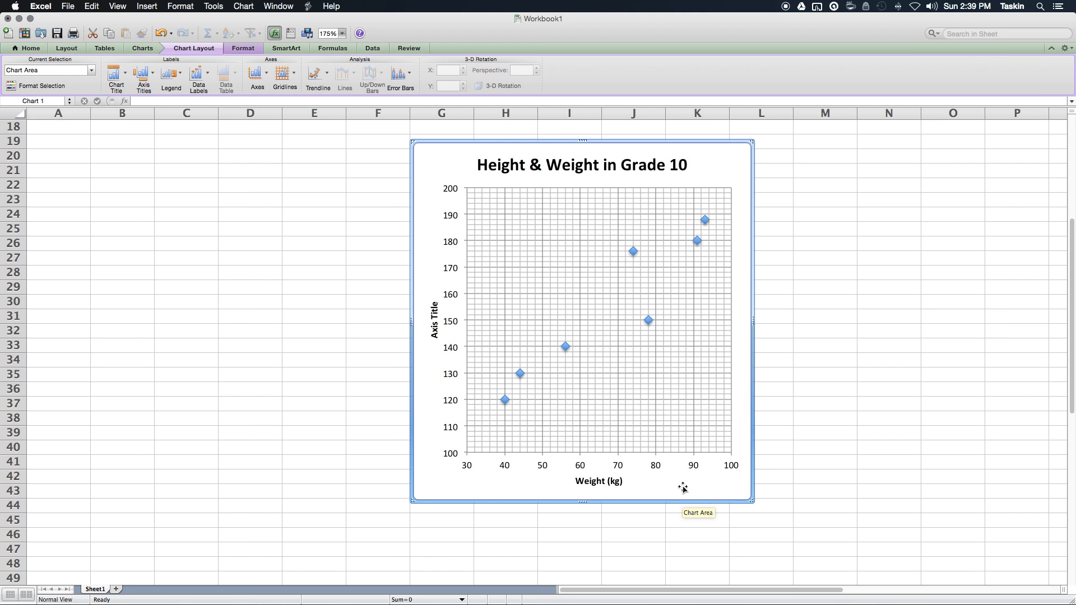
Step: Replace the vertical axis title's placeholder text with "Height (cm)" and deselect the chart
left_click(435, 320)
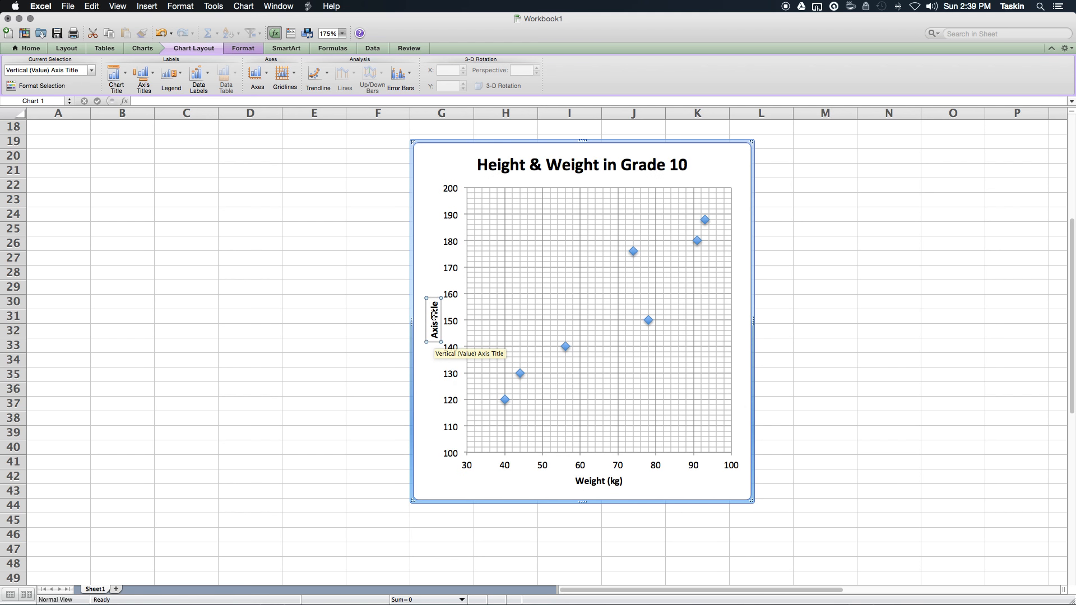
double_click(435, 310)
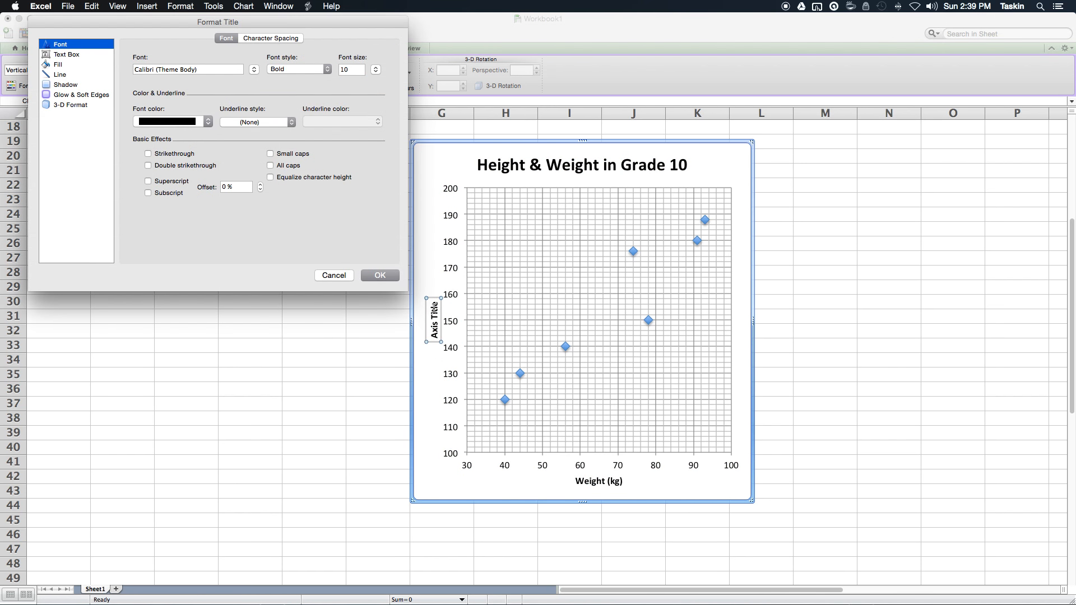
left_click(333, 274)
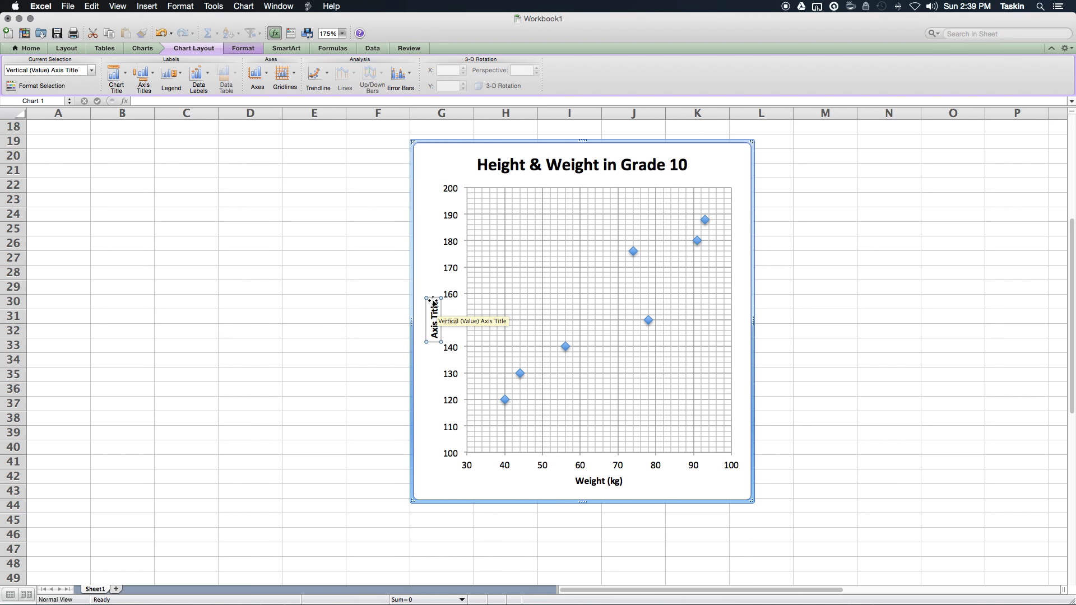
left_click(433, 301)
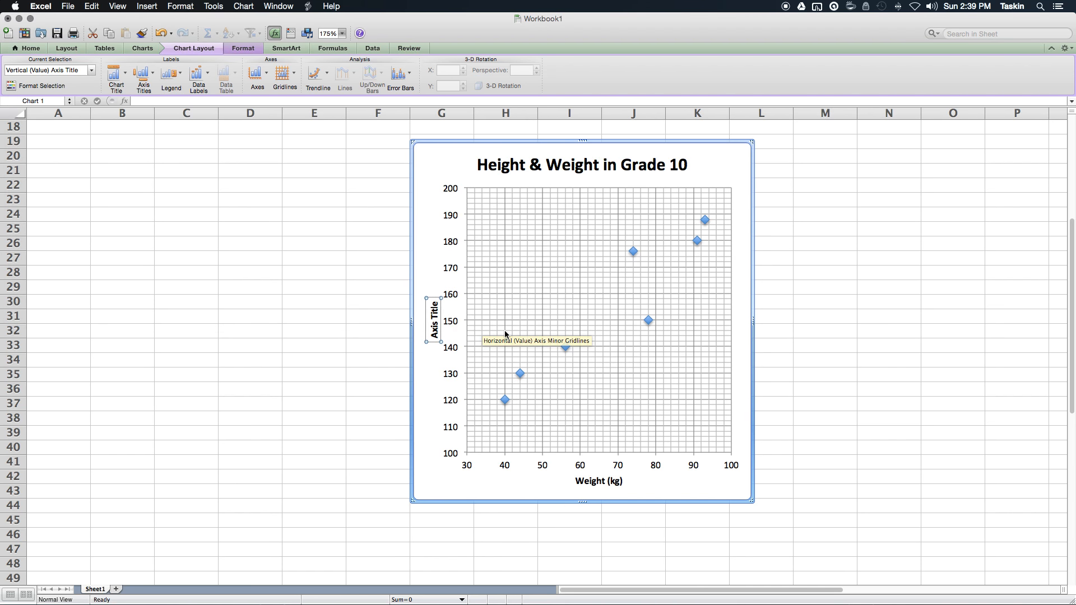
key("BackSpace")
key("BackSpace")
key("BackSpace")
key("BackSpace")
key("BackSpace")
key("BackSpace")
key("BackSpace")
key("BackSpace")
key("BackSpace")
key("BackSpace")
type("Height (cm)")
left_click(851, 344)
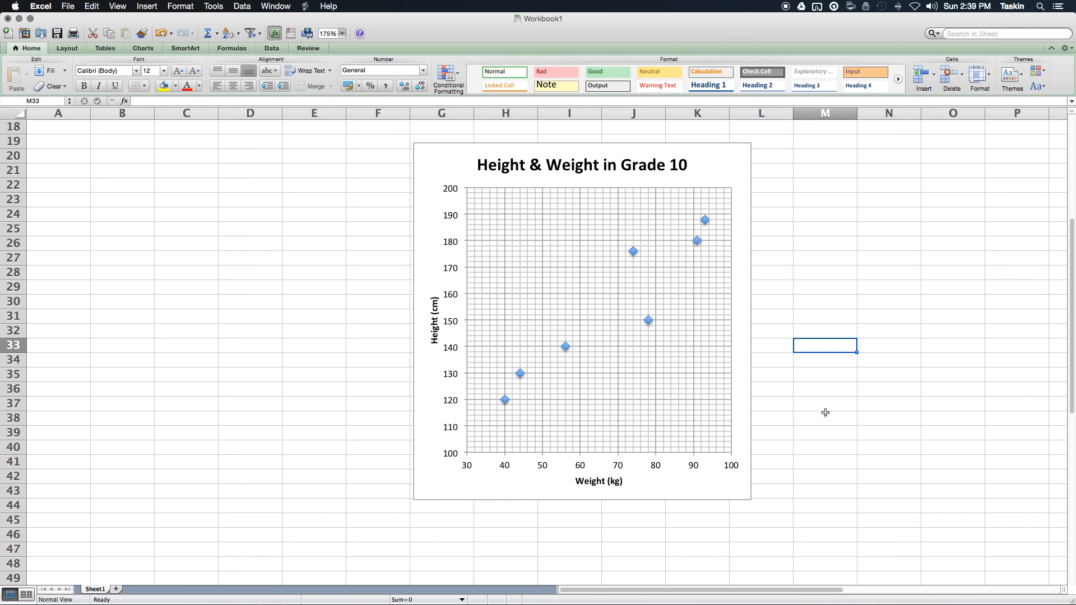
scroll(515, 297, "up", 8)
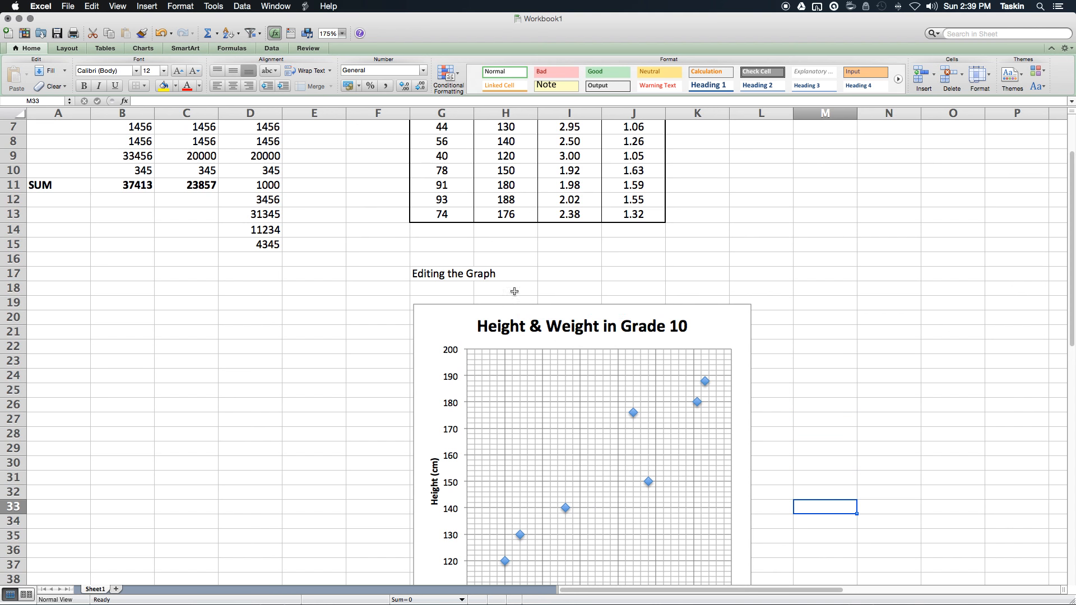
scroll(486, 220, "up", 4)
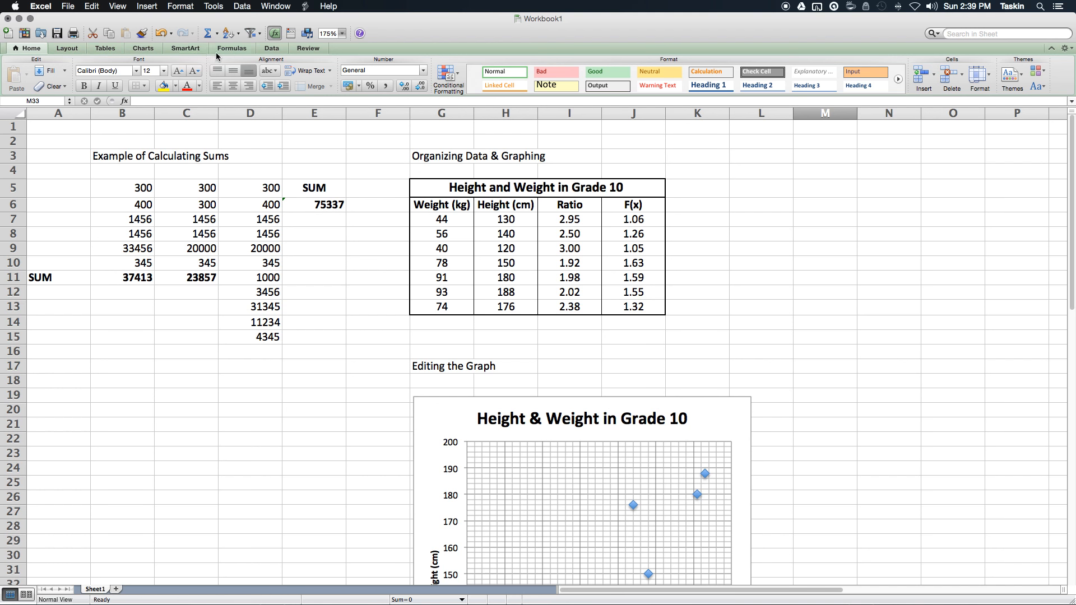
left_click(143, 48)
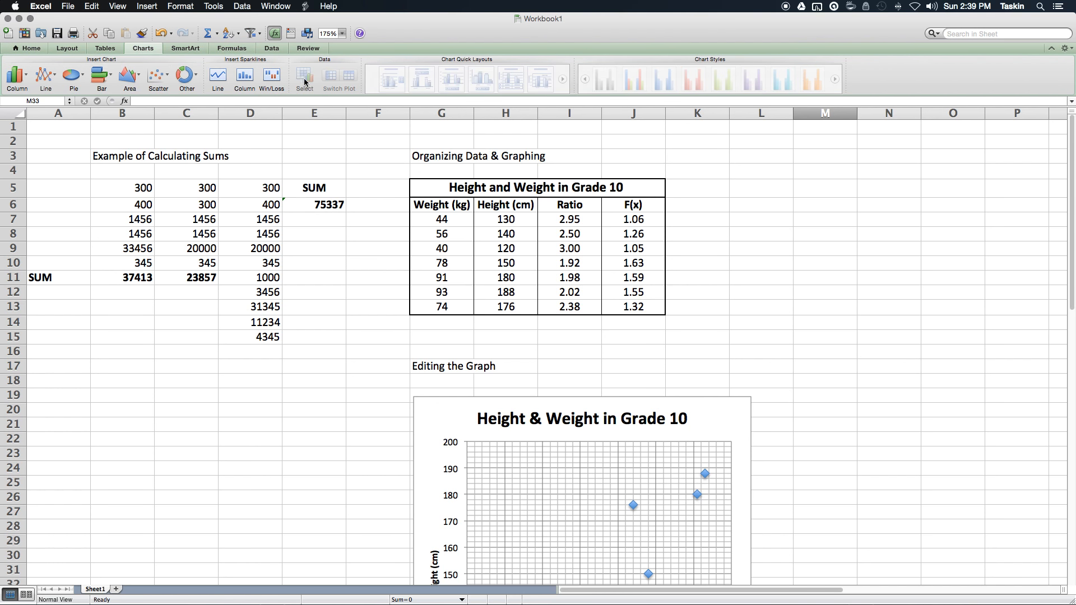
scroll(512, 329, "down", 5)
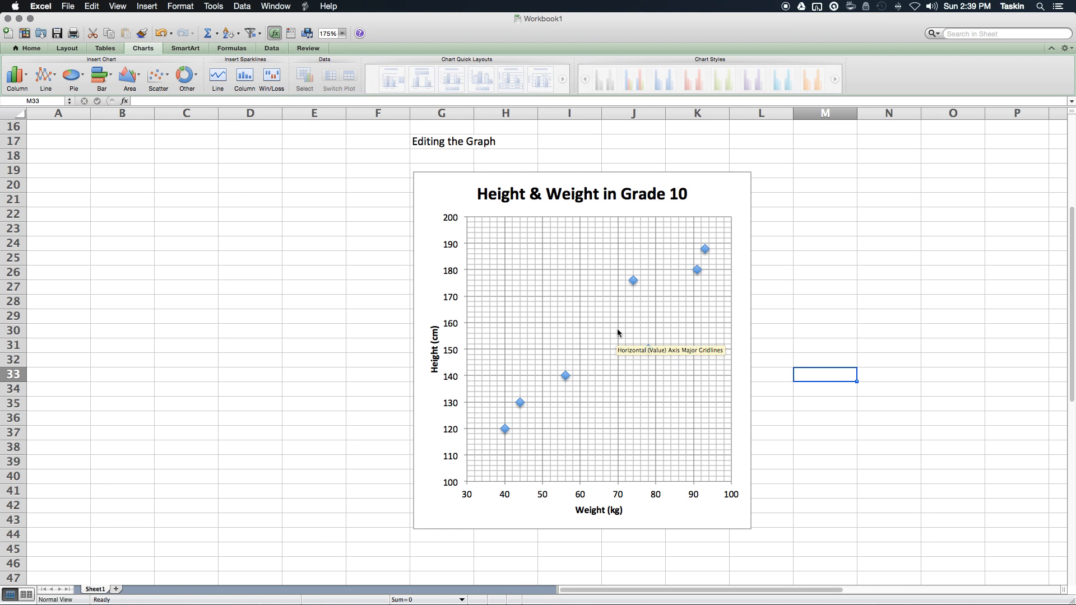
Step: Add a linear trendline to the scatter chart's data series and display its equation on the chart
left_click(636, 286)
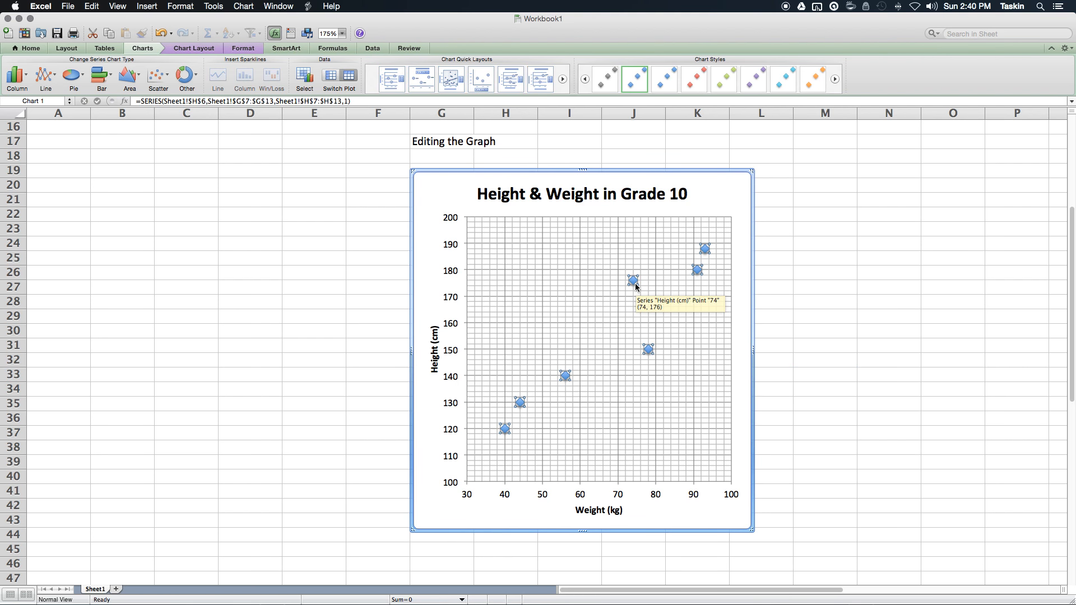
right_click(636, 286)
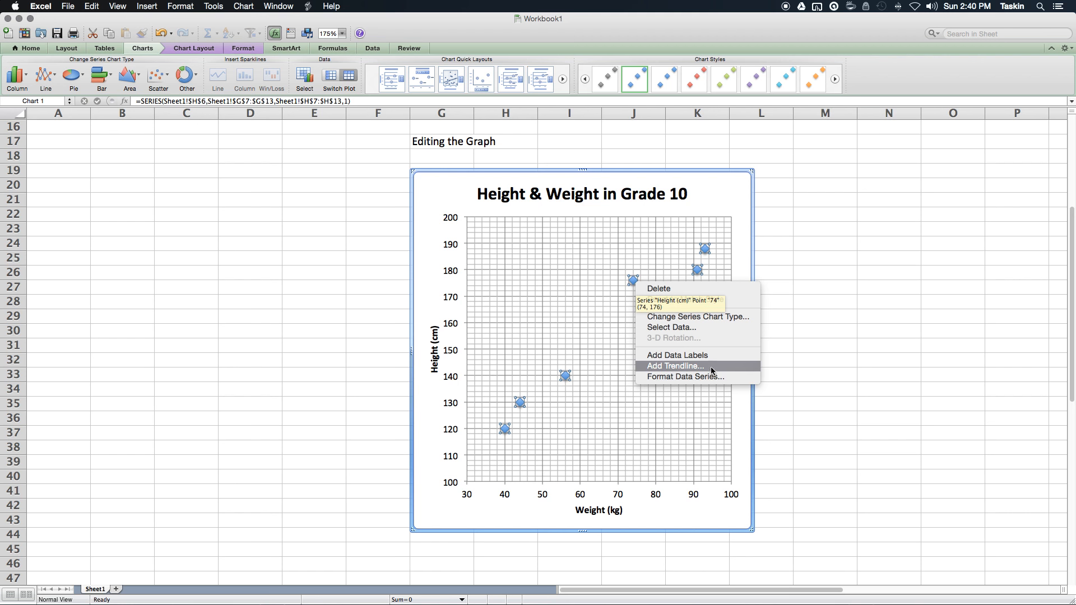
left_click(711, 367)
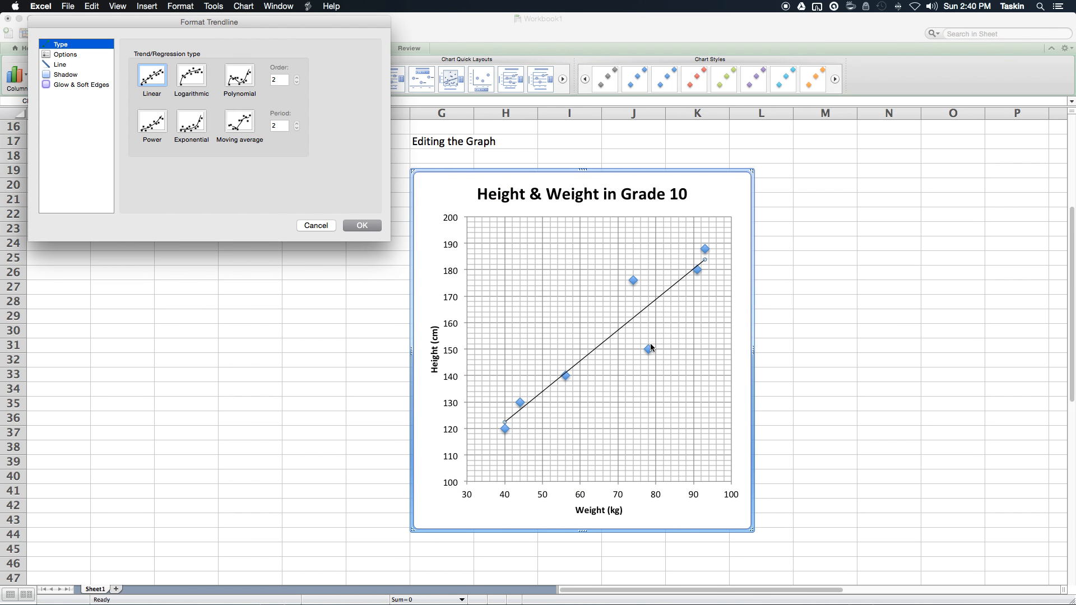
left_click_drag(177, 22, 494, 175)
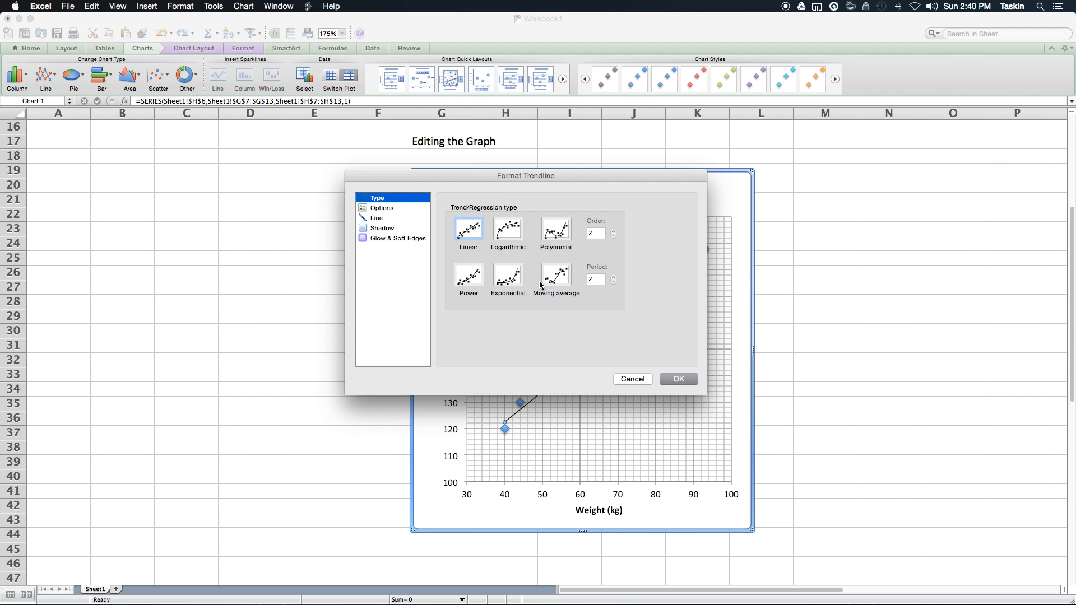
left_click(396, 208)
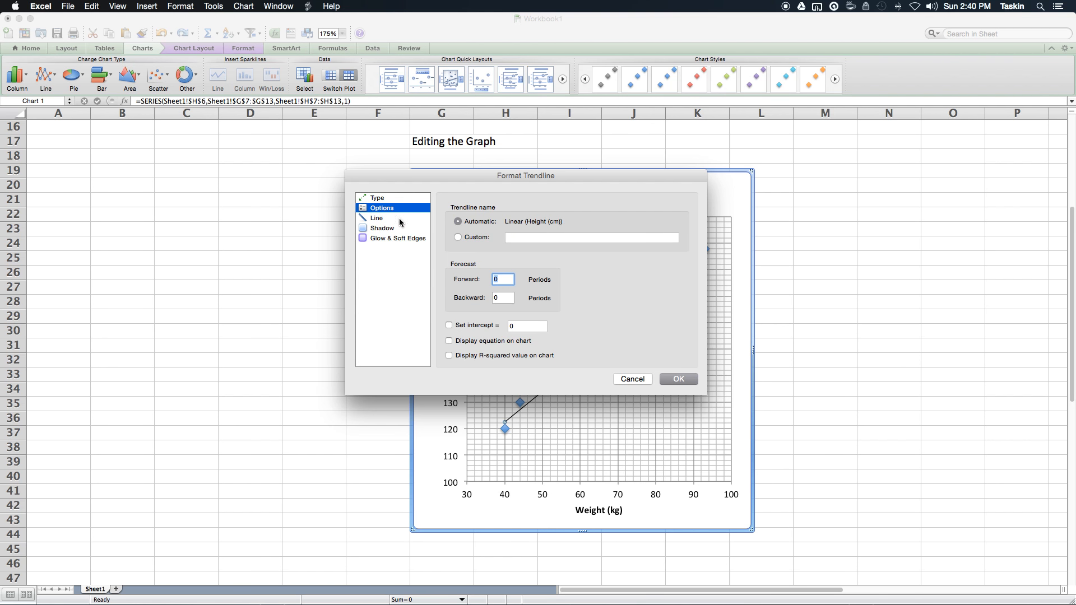
left_click(510, 342)
left_click(680, 380)
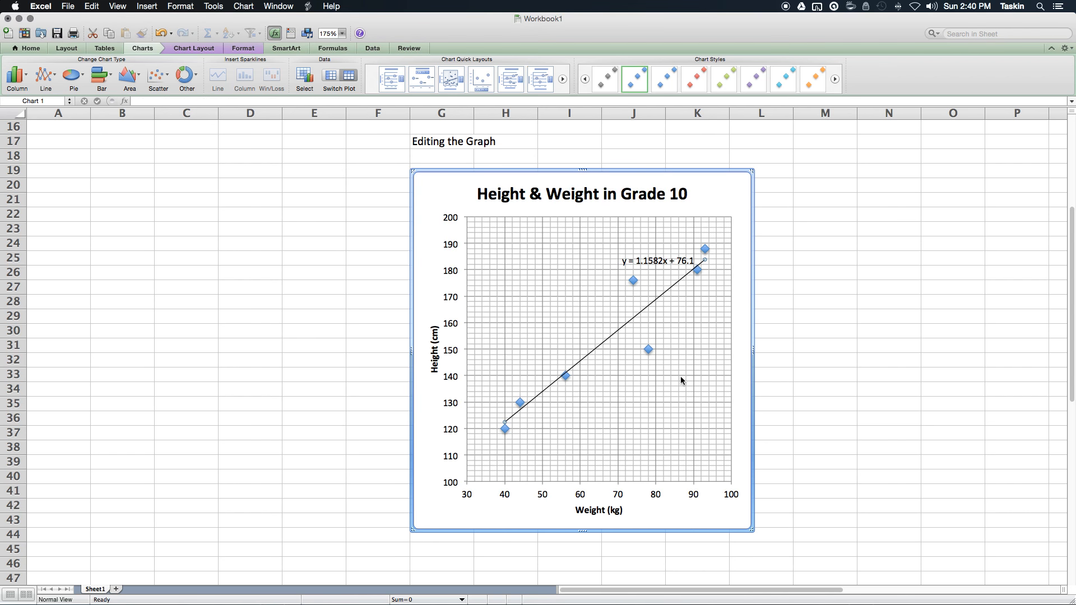
Step: Move the trendline equation to the empty lower-right area of the plot, clear of the data points, and deselect the chart
left_click_drag(629, 261, 643, 372)
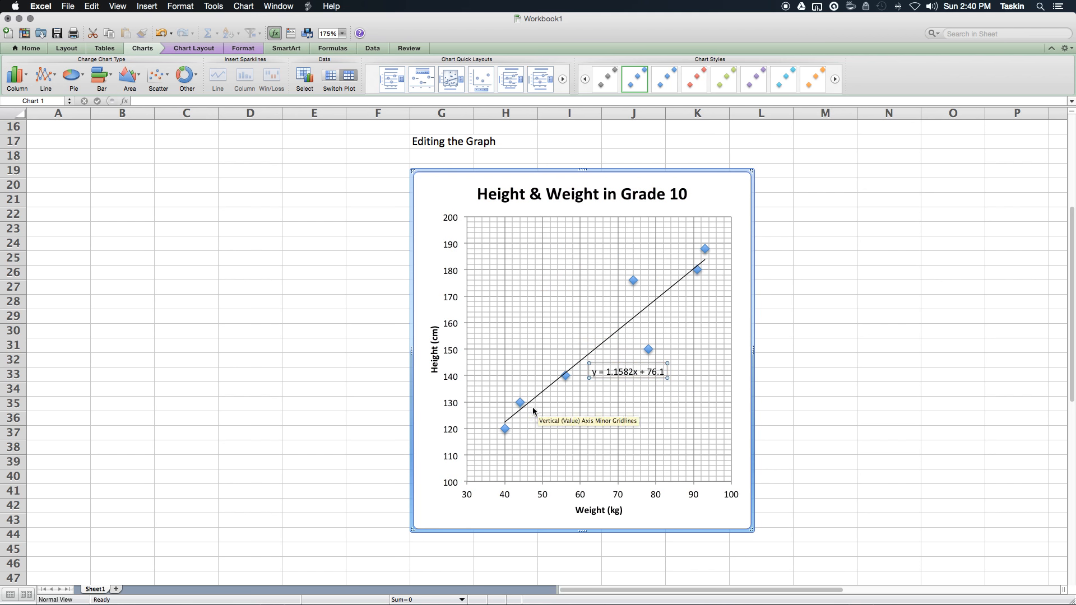
left_click(829, 345)
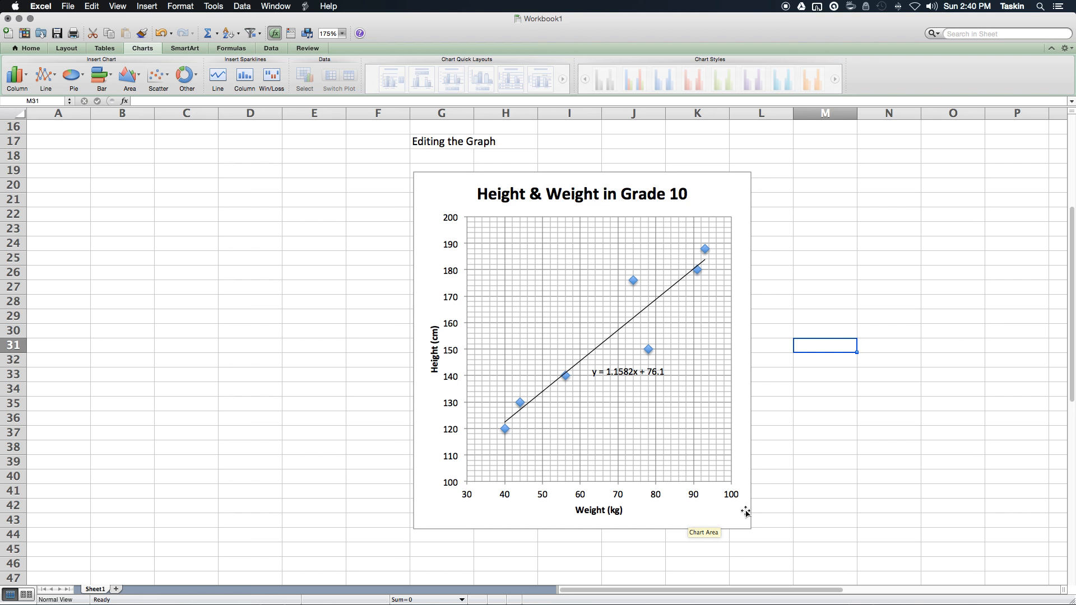
left_click(813, 430)
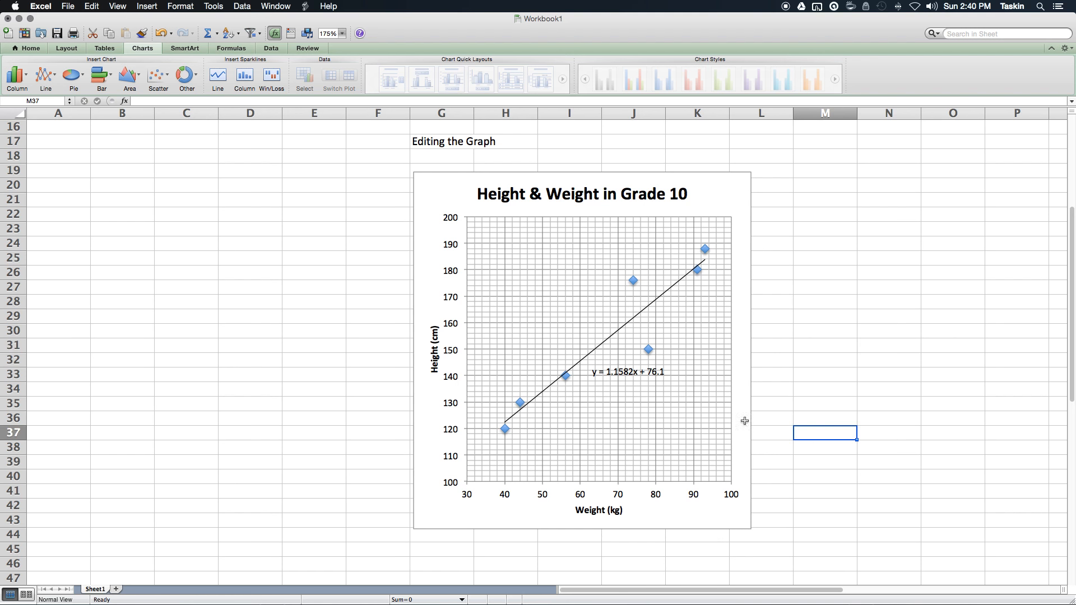
left_click_drag(639, 373, 689, 418)
left_click(680, 416)
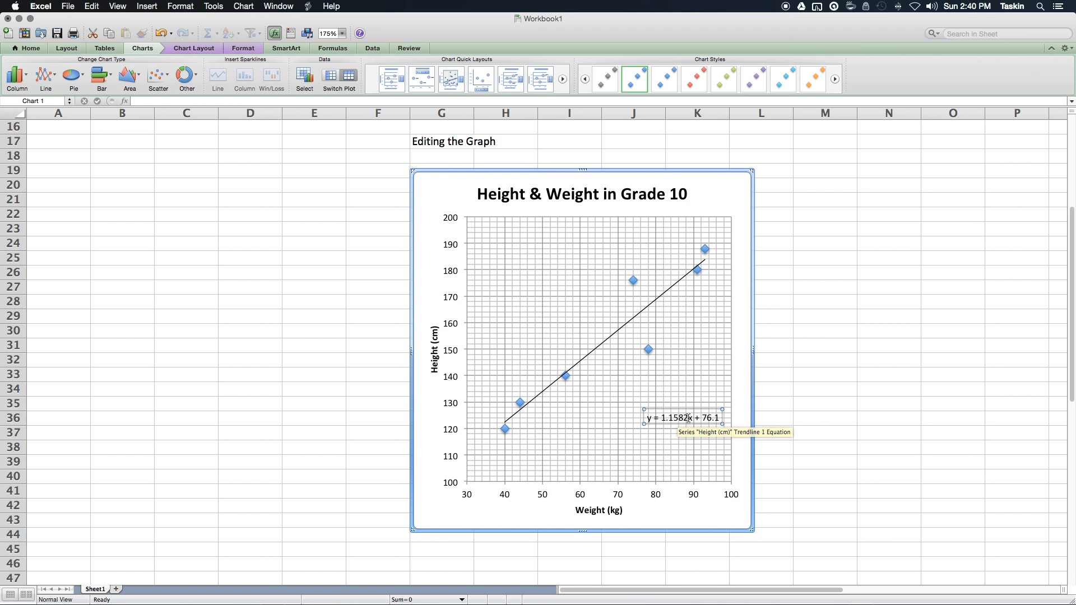
left_click(784, 406)
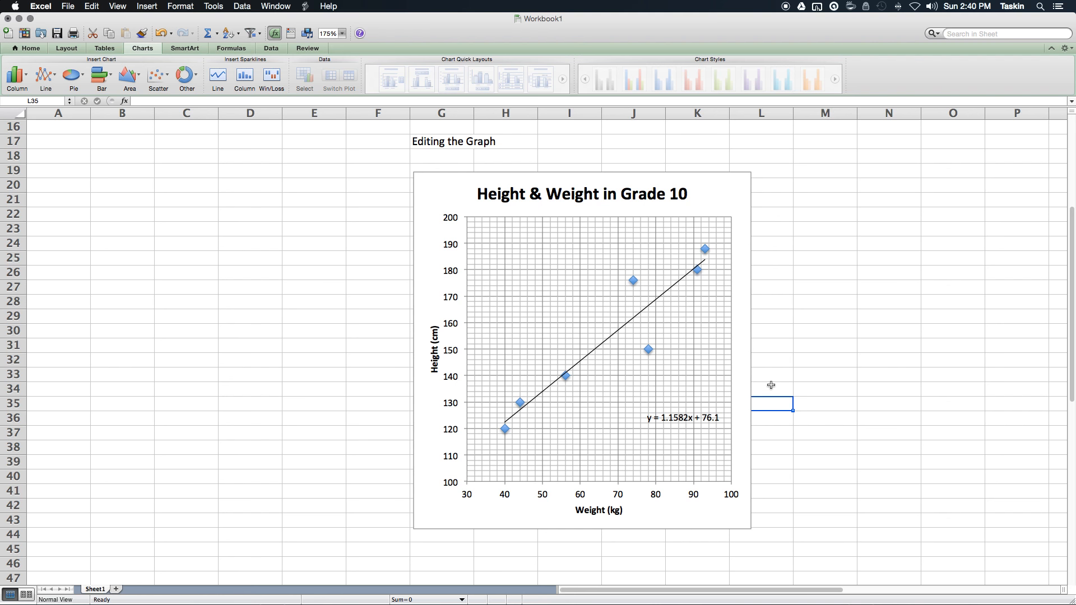
Step: Nudge the scatter chart slightly upward toward the "Editing the Graph" heading and deselect it
scroll(772, 385, "up", 5)
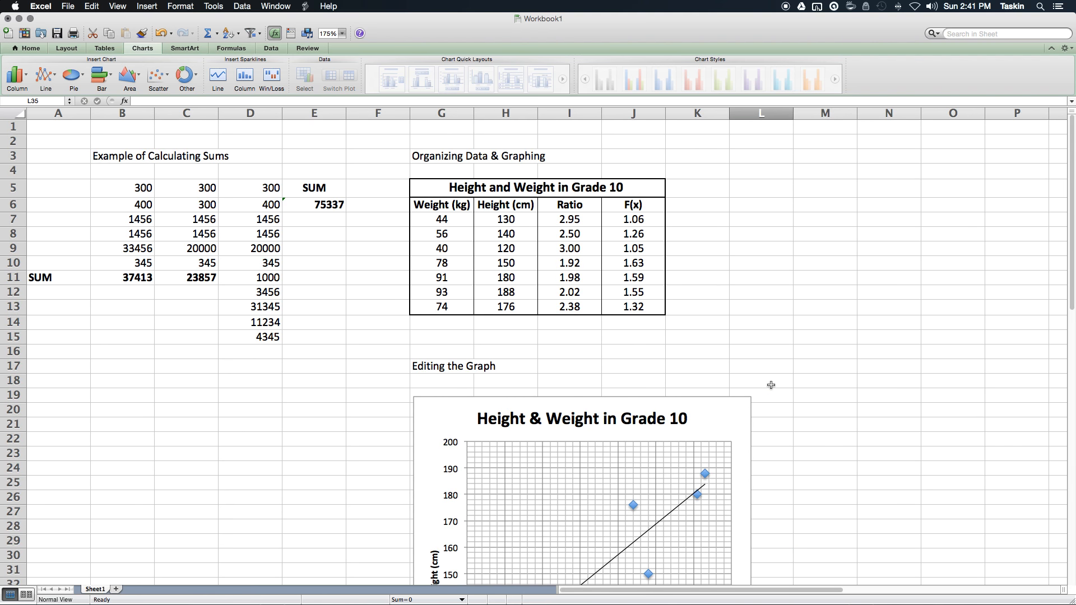
scroll(771, 385, "down", 6)
scroll(770, 385, "up", 5)
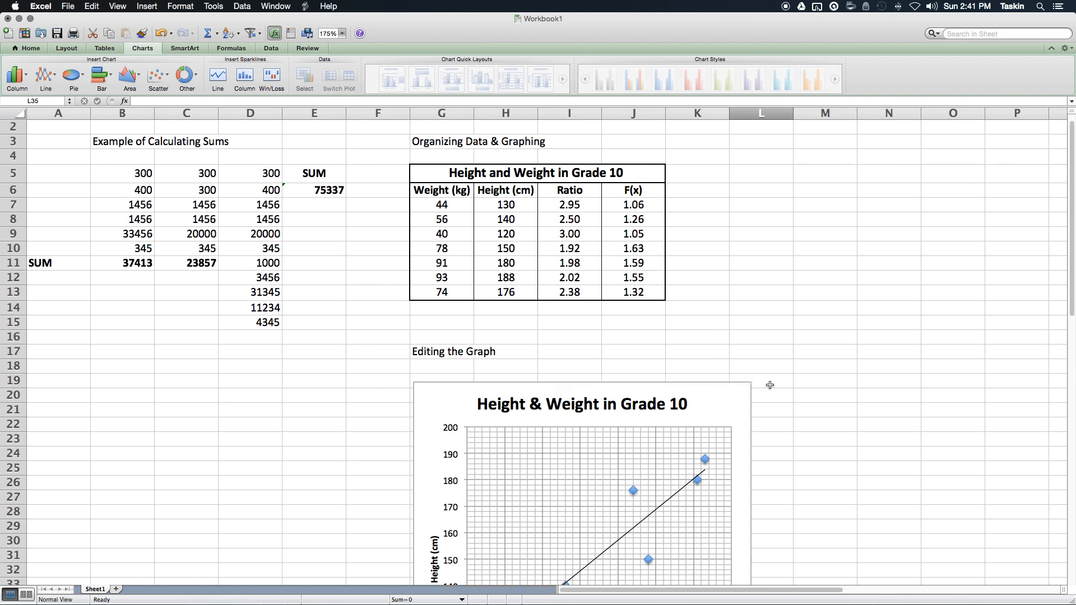
scroll(770, 385, "up", 1)
left_click(731, 403)
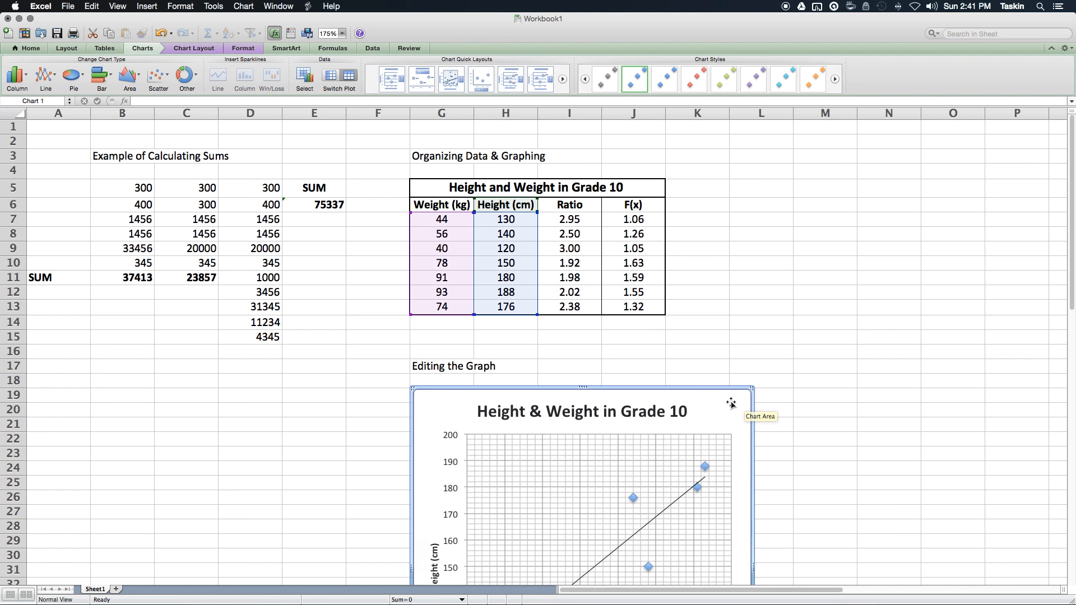
left_click(760, 353)
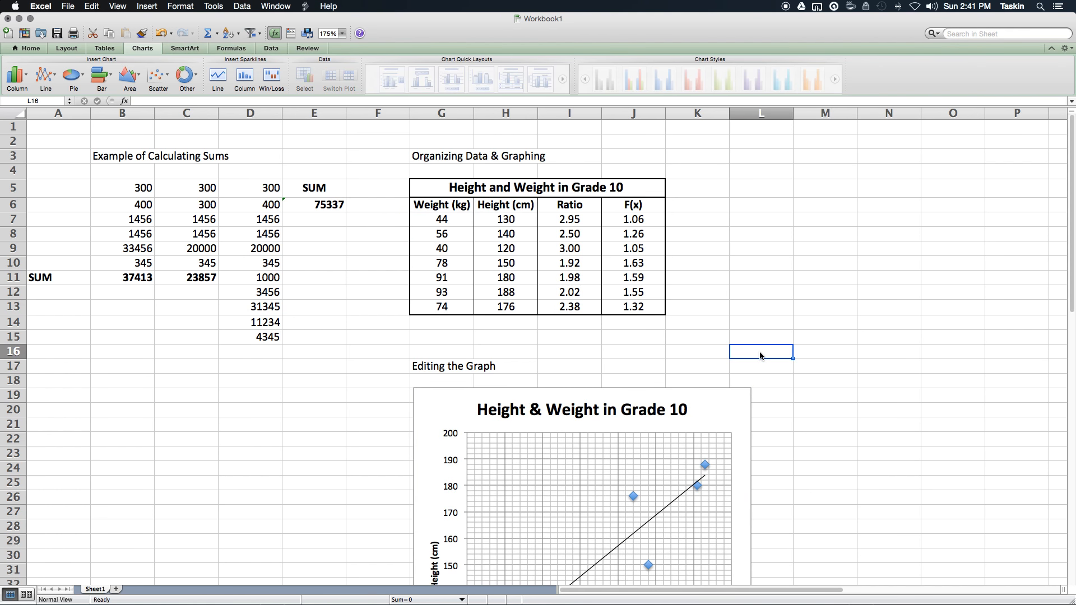
scroll(760, 358, "down", 15)
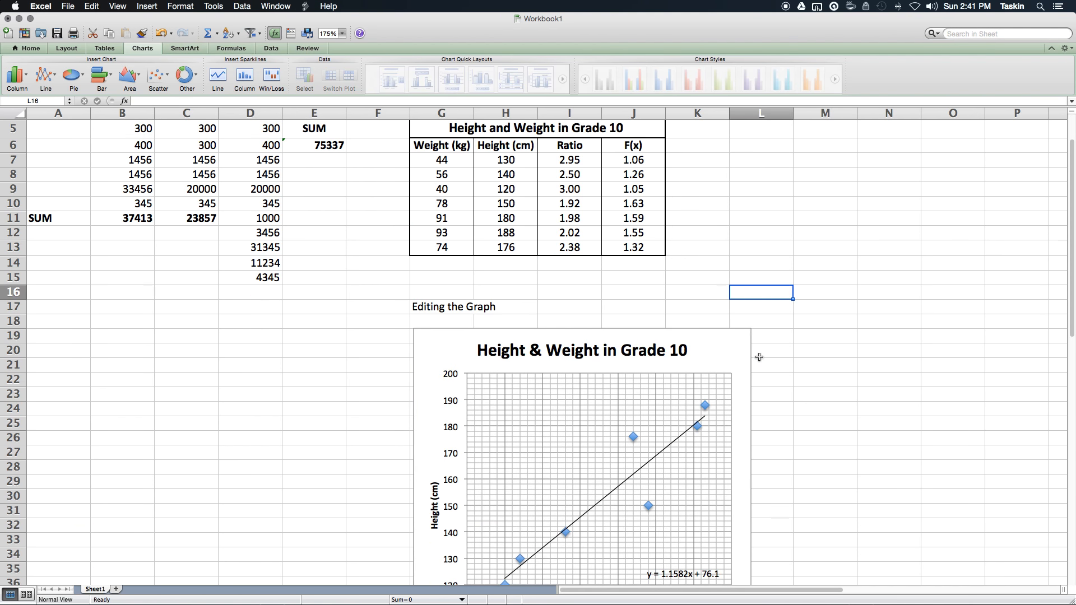
scroll(757, 360, "up", 15)
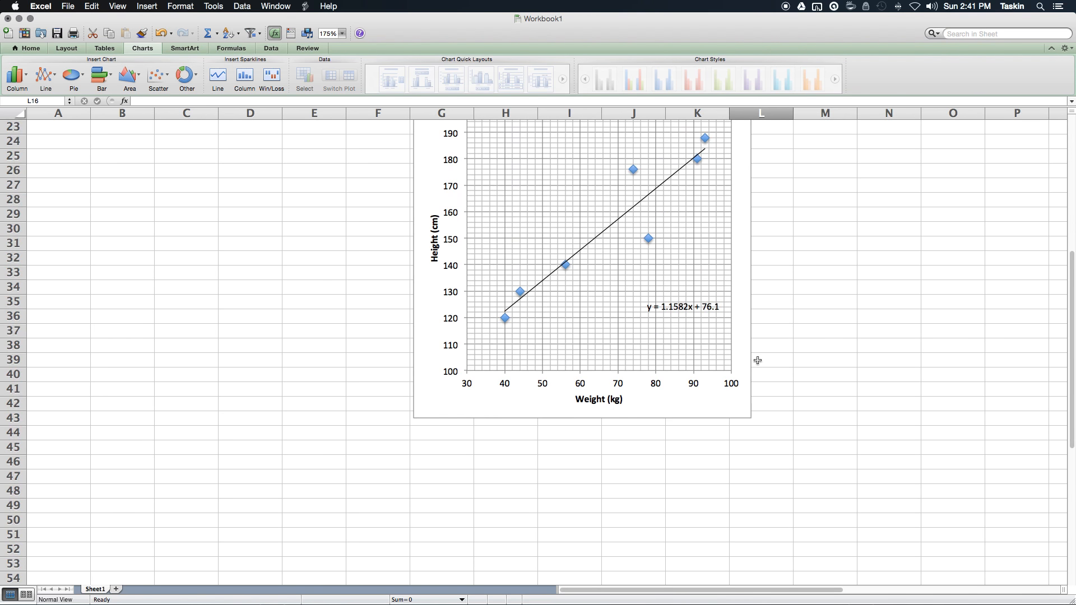